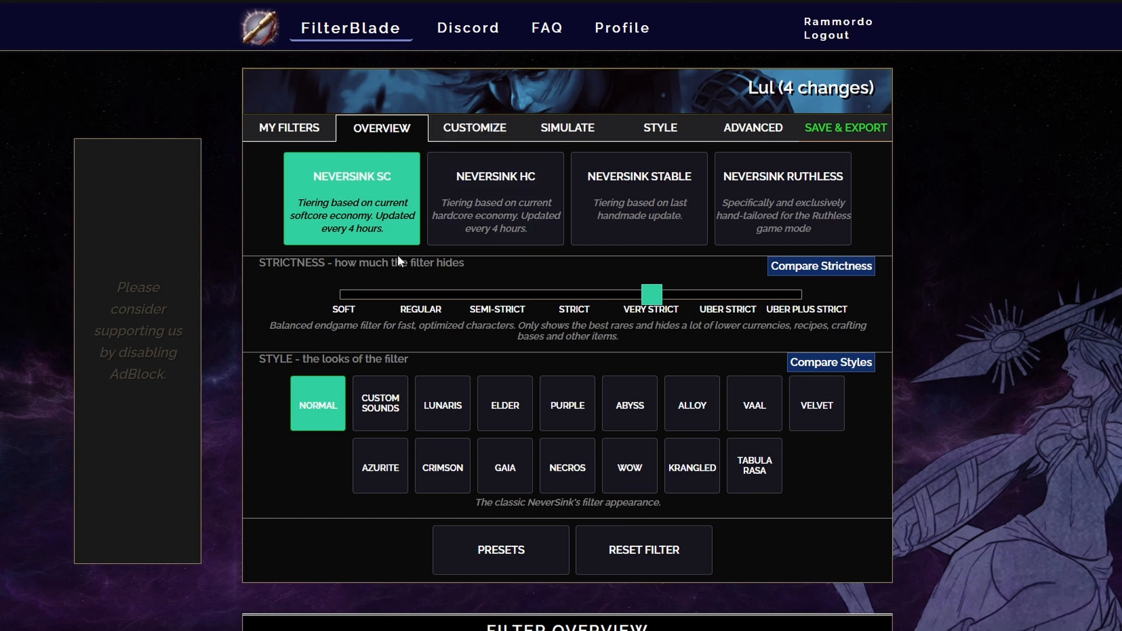
Set the filter strictness to Regular and check how the common and mid-tier currencies are displayed in the overview.
scroll(290, 316, down, 8)
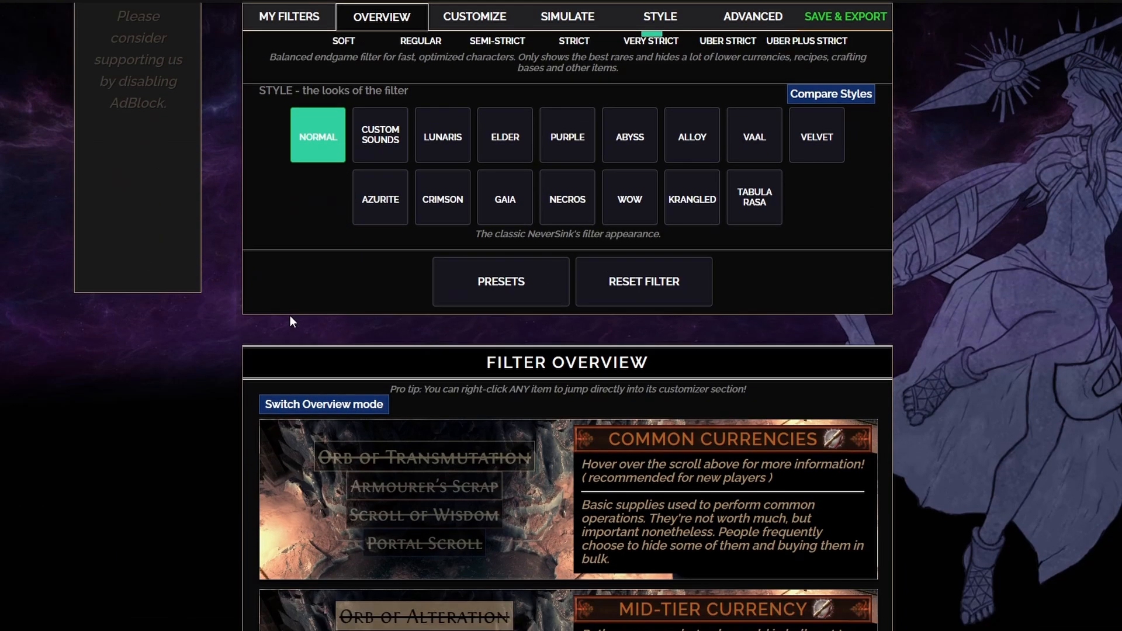
scroll(199, 283, down, 2)
scroll(419, 268, up, 7)
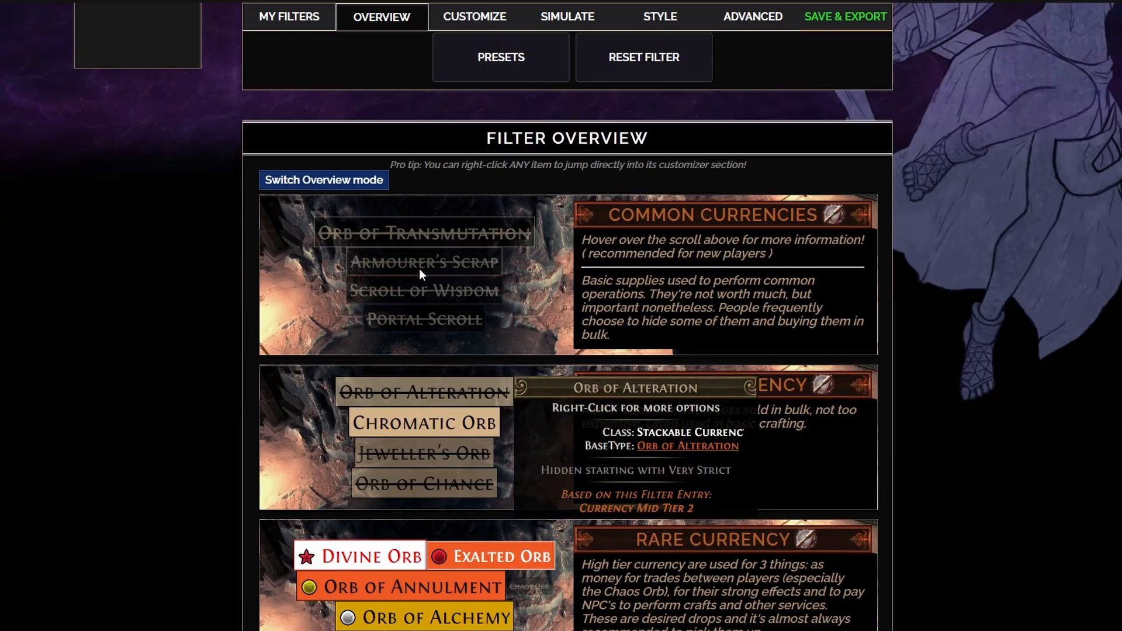
scroll(568, 178, down, 2)
scroll(649, 47, up, 2)
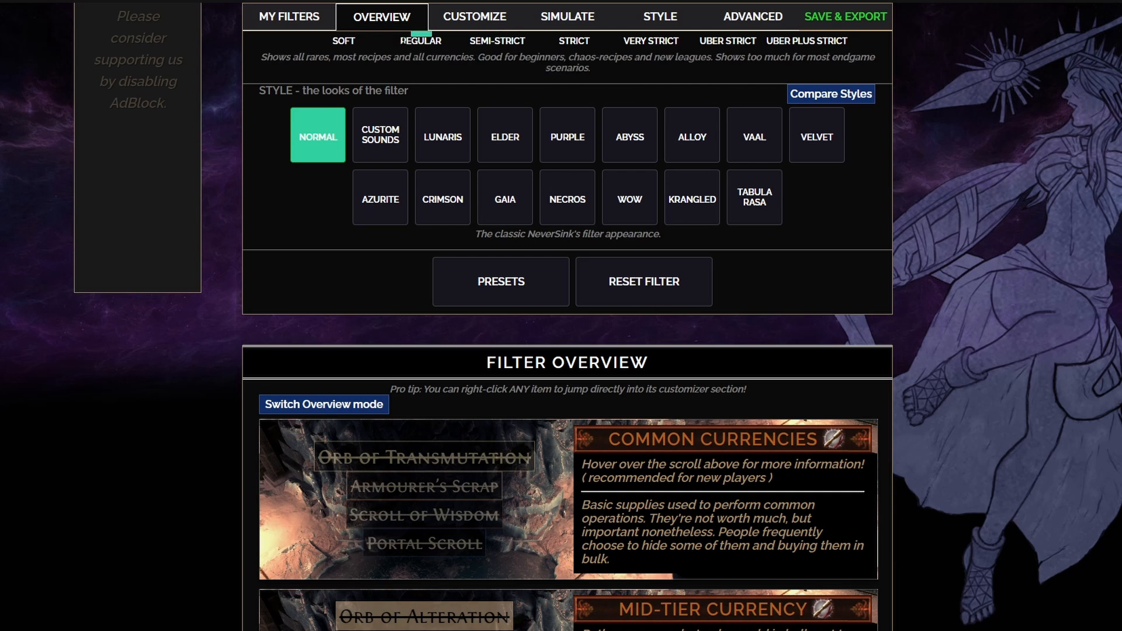
scroll(385, 283, up, 2)
scroll(412, 299, down, 4)
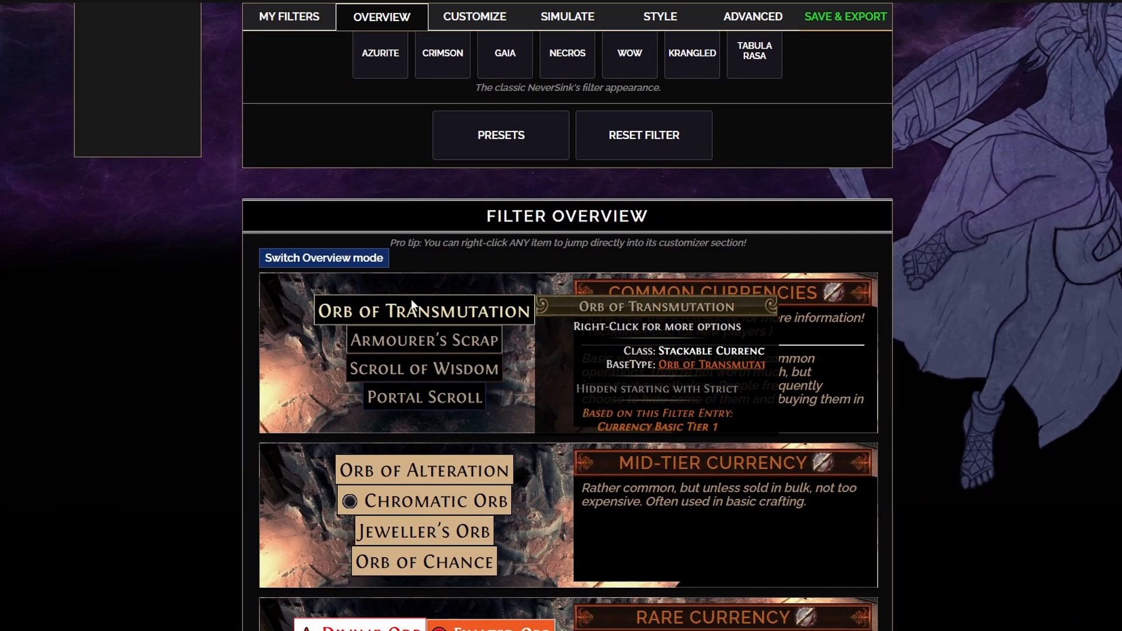
Set the filter strictness to Soft and review the currency, league and notable drop sections of the overview.
scroll(409, 414, up, 2)
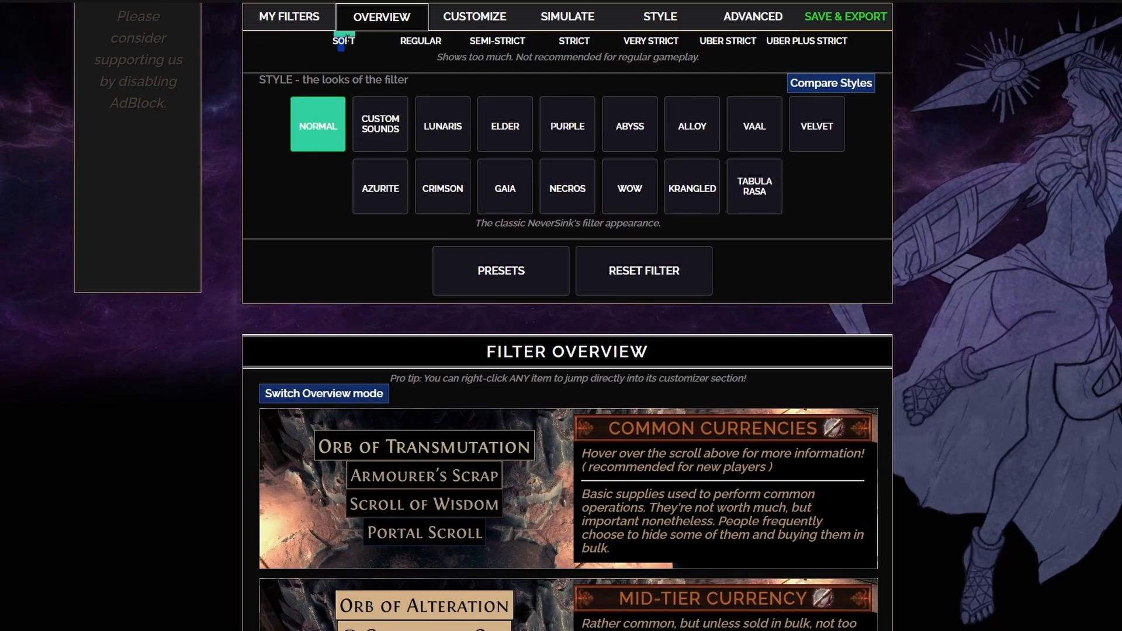
scroll(415, 160, down, 7)
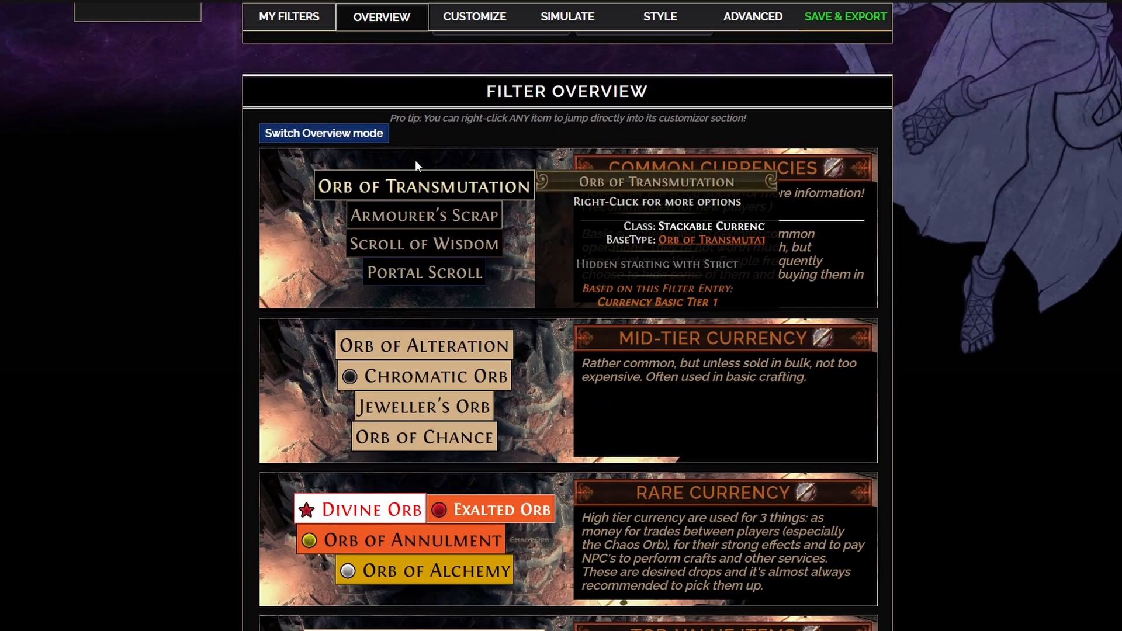
scroll(434, 273, down, 4)
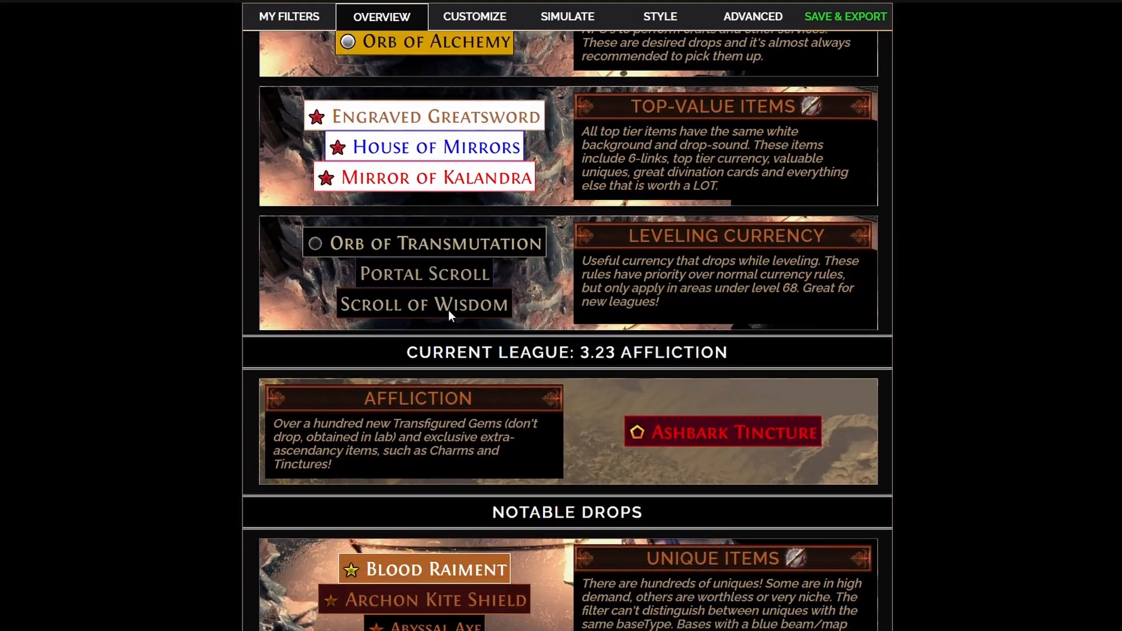
scroll(459, 234, up, 7)
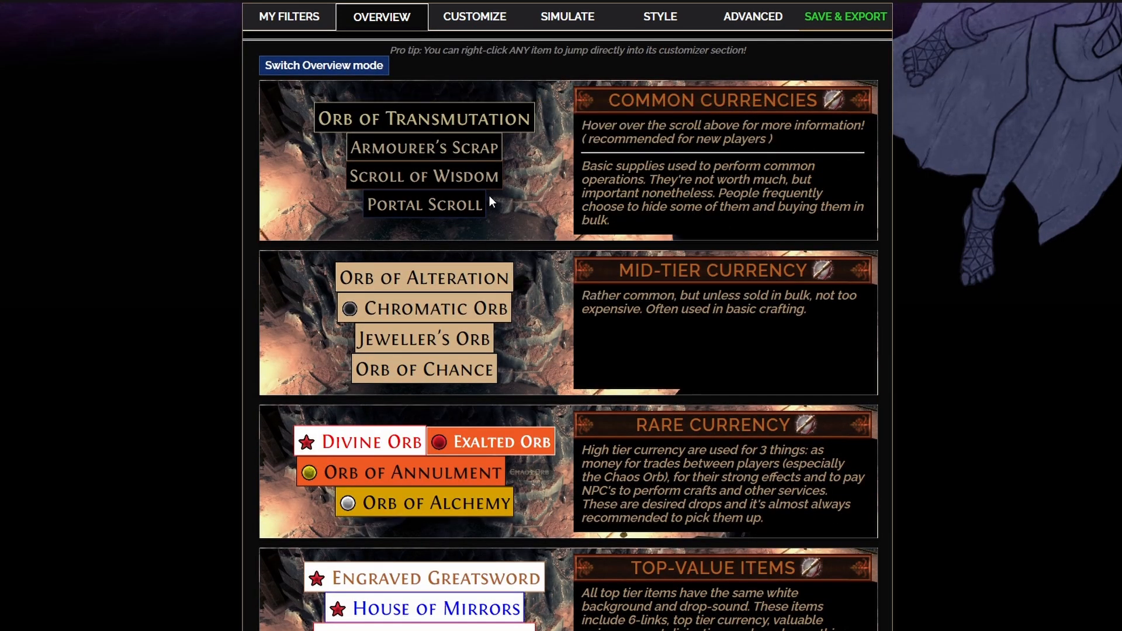
scroll(491, 251, down, 7)
scroll(462, 250, down, 7)
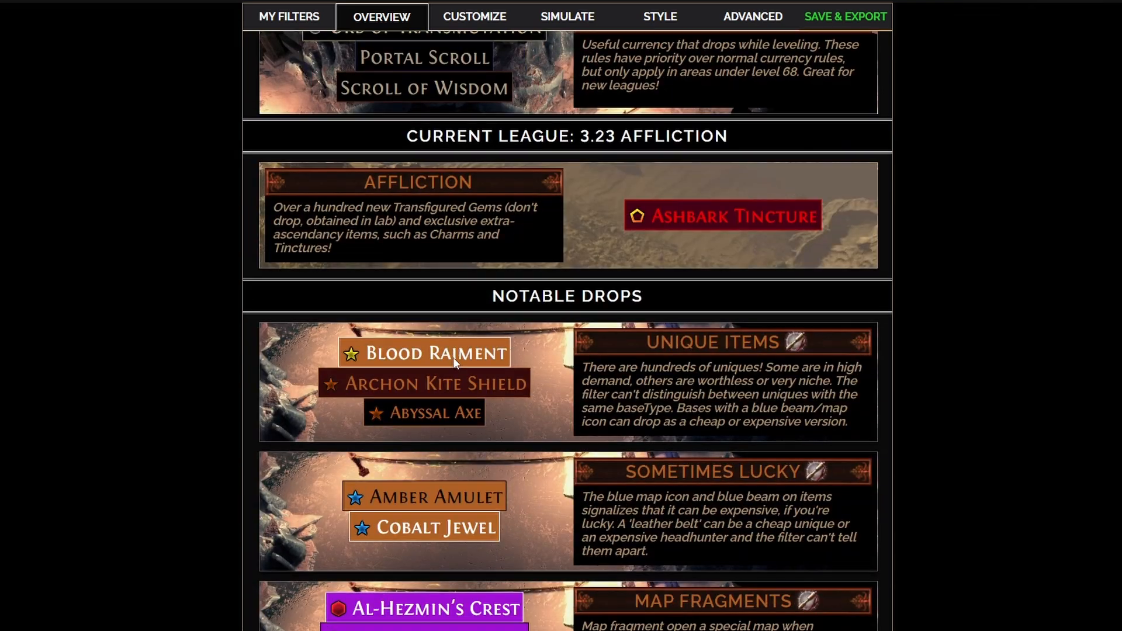
scroll(444, 310, down, 6)
Raise the filter strictness to Regular and on to Strict.
scroll(441, 321, up, 20)
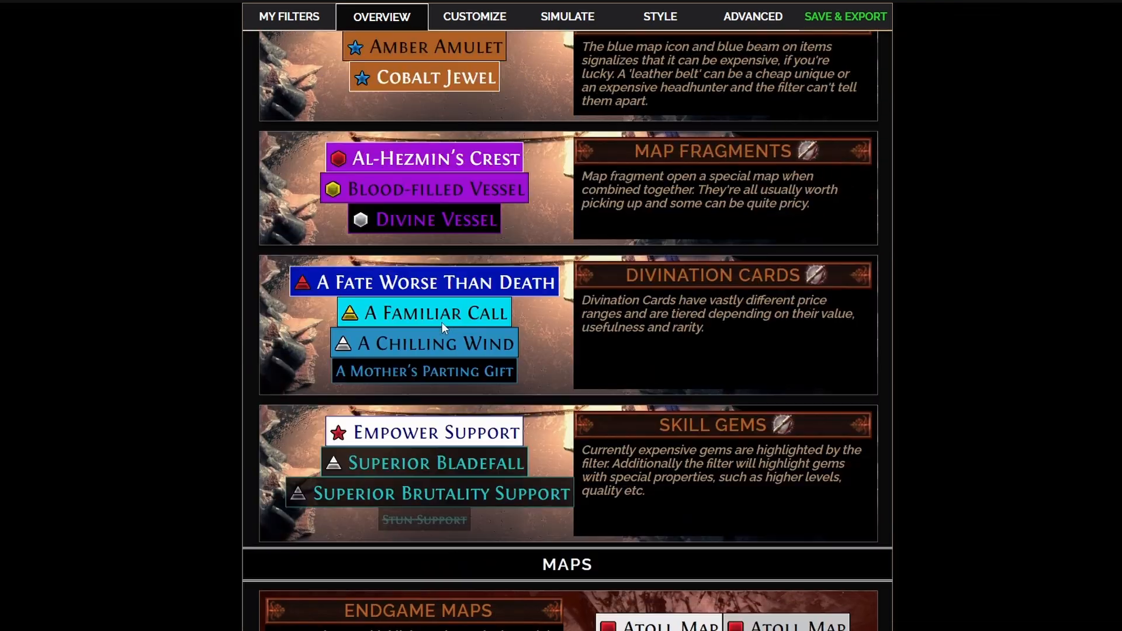
scroll(441, 210, up, 2)
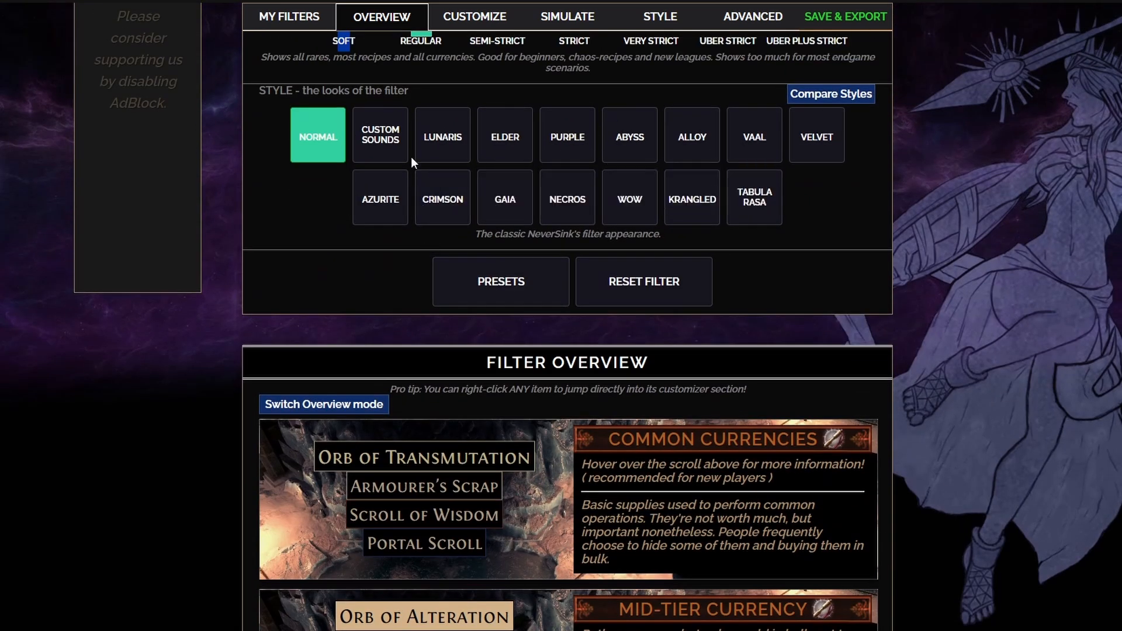
scroll(413, 54, up, 1)
drag(421, 94, 575, 94)
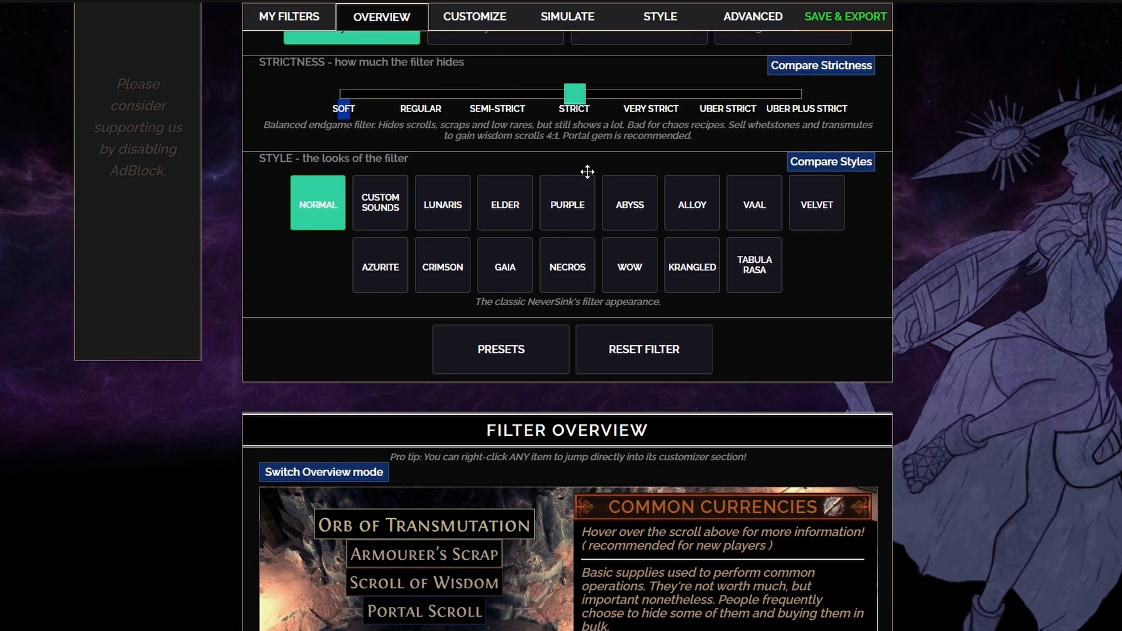
Examine which currencies, divination cards and skill gems the overview shows or hides at the Strict level.
scroll(571, 113, down, 7)
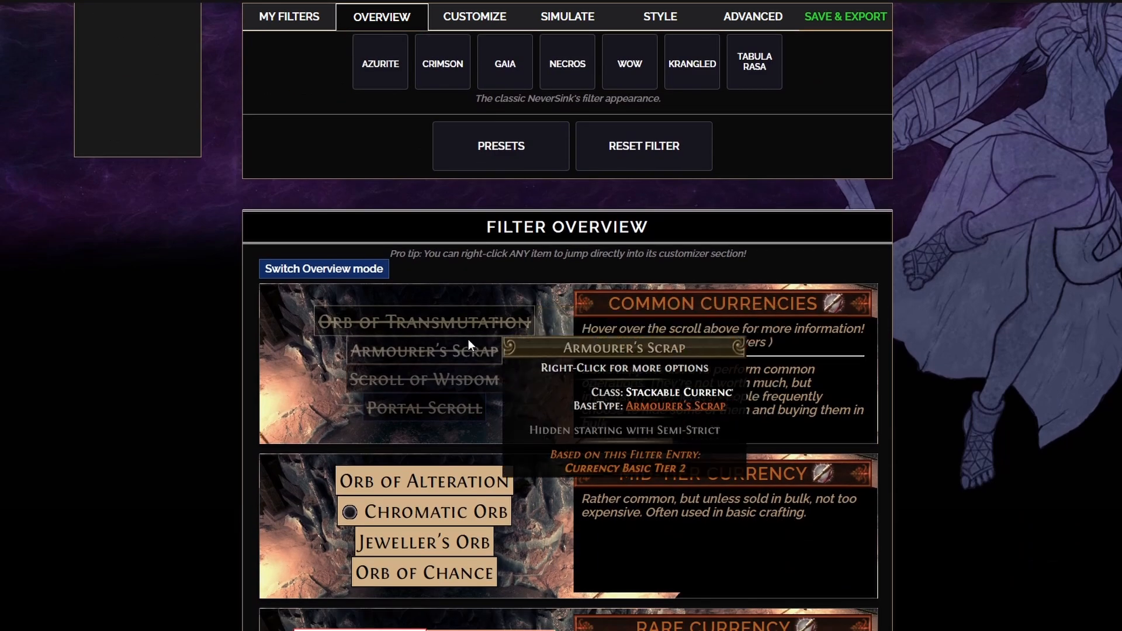
scroll(524, 261, up, 8)
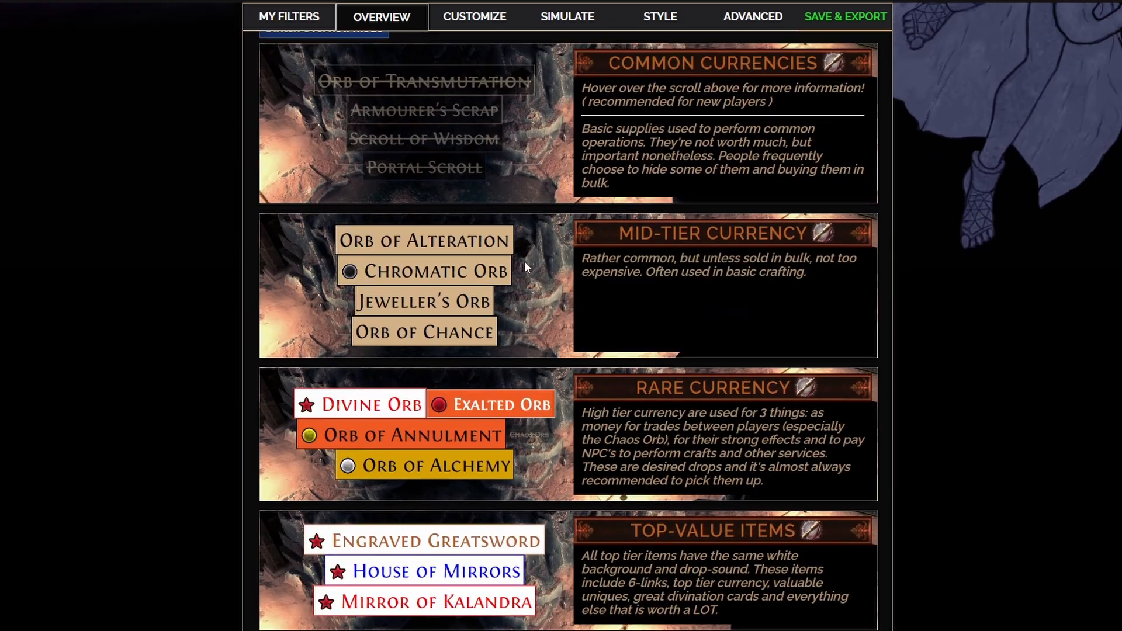
scroll(515, 416, down, 8)
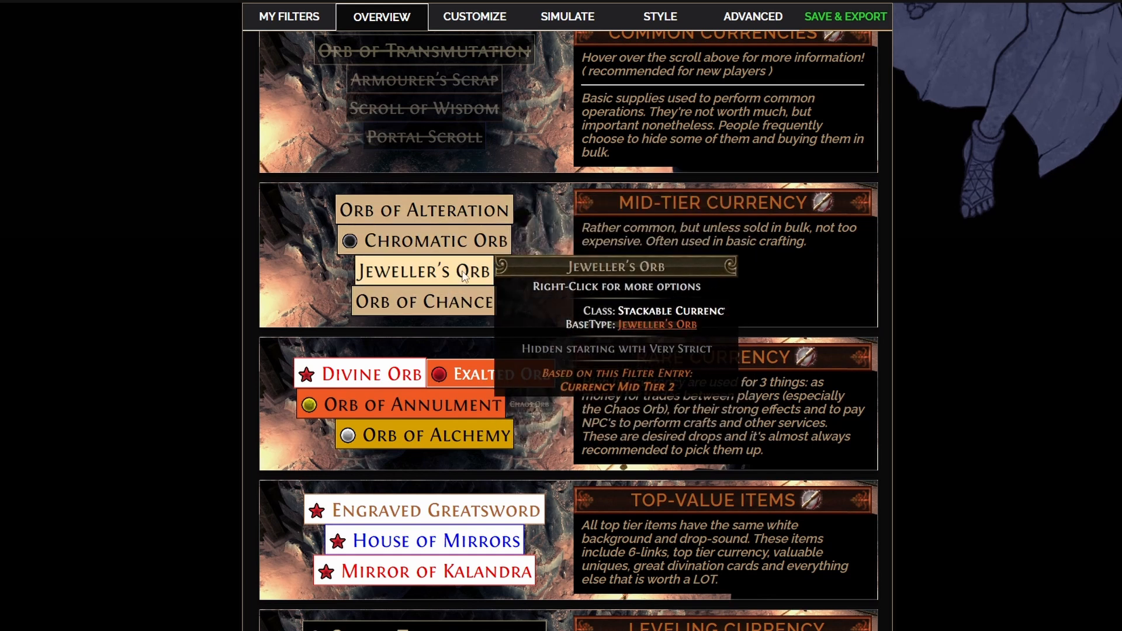
scroll(461, 247, up, 1)
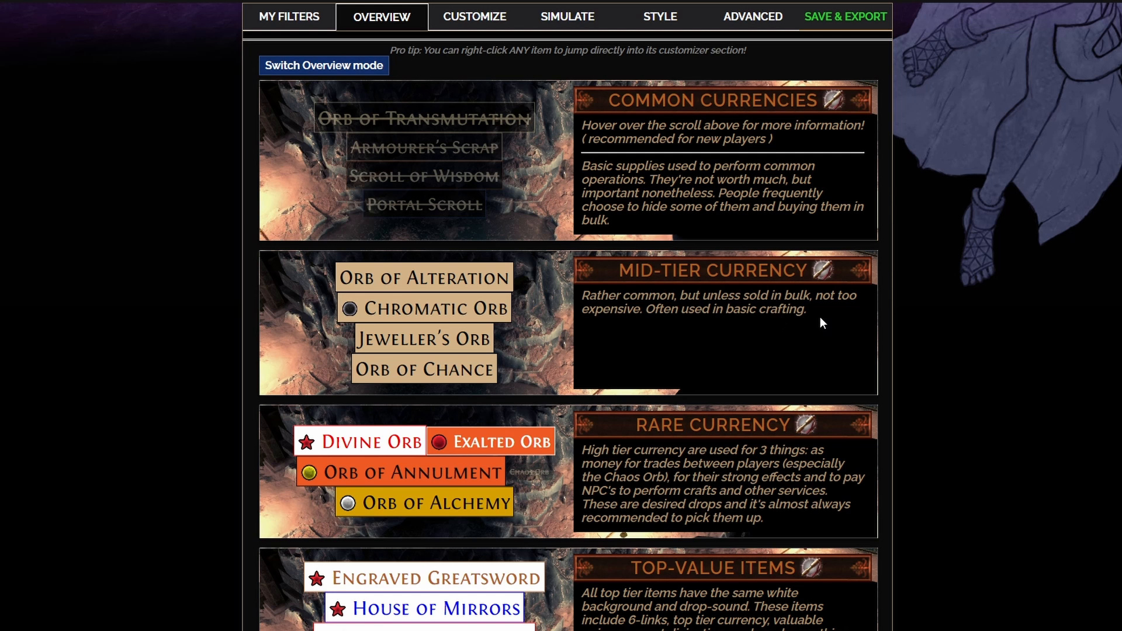
scroll(629, 370, up, 4)
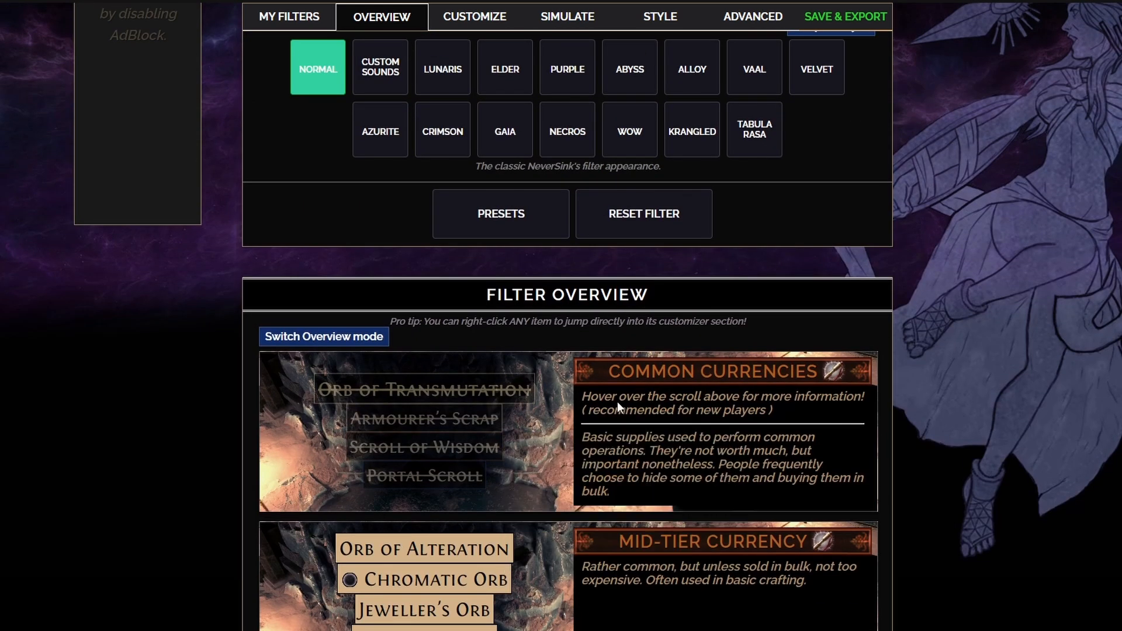
scroll(604, 429, up, 2)
scroll(625, 440, down, 3)
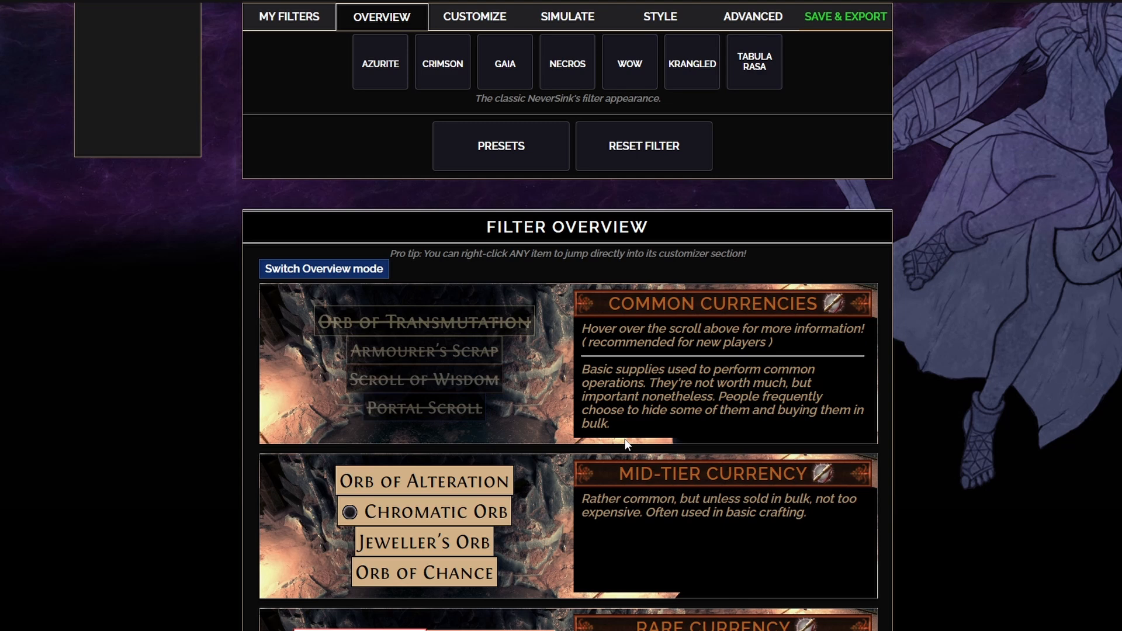
scroll(625, 439, up, 1)
scroll(575, 440, down, 1)
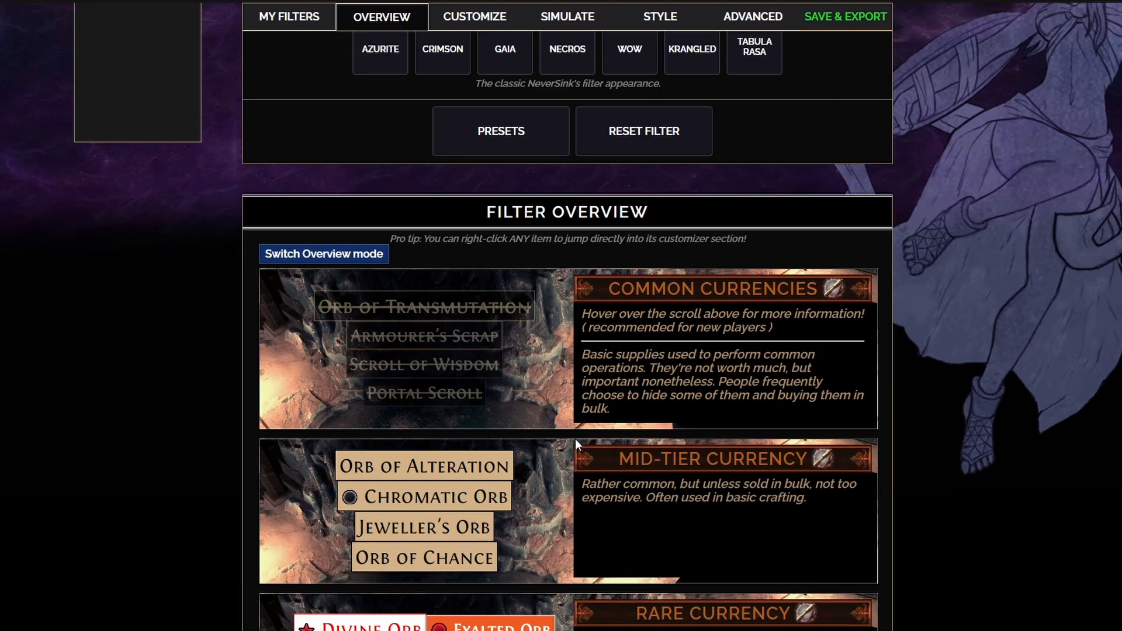
scroll(575, 440, down, 18)
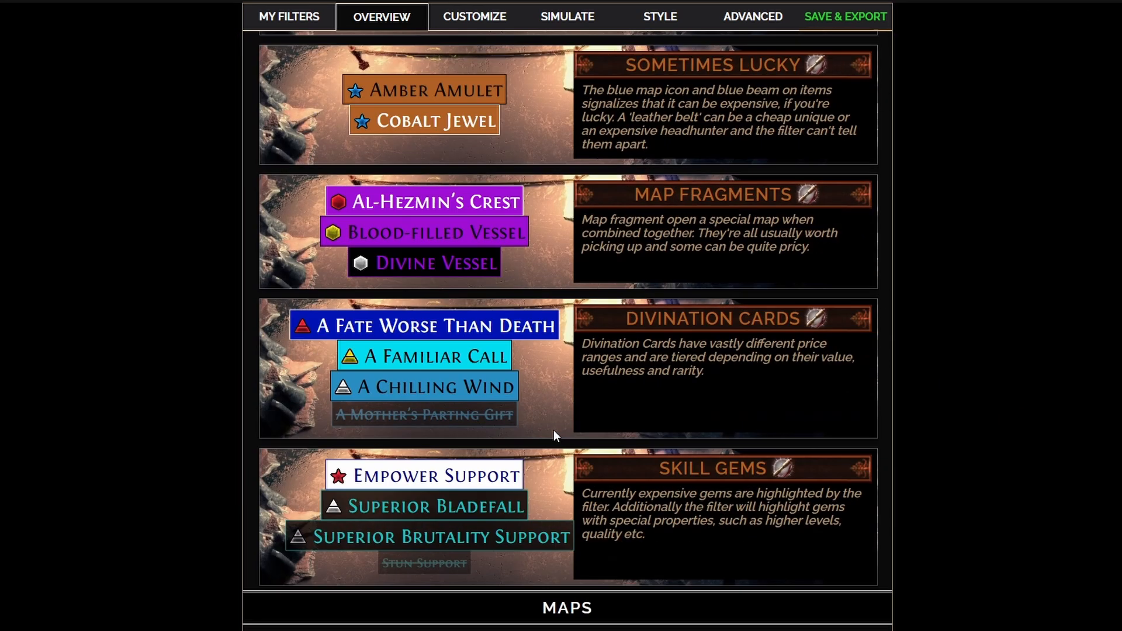
scroll(553, 431, down, 4)
Set the filter strictness to Uber Strict and read through its description.
scroll(581, 491, up, 20)
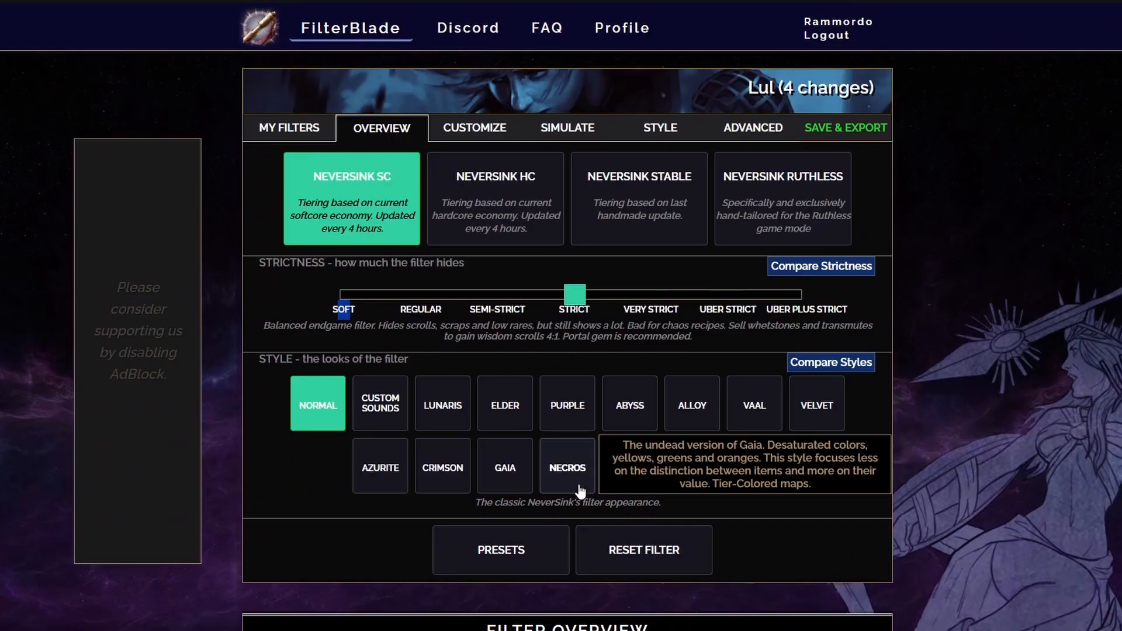
drag(579, 296, 725, 296)
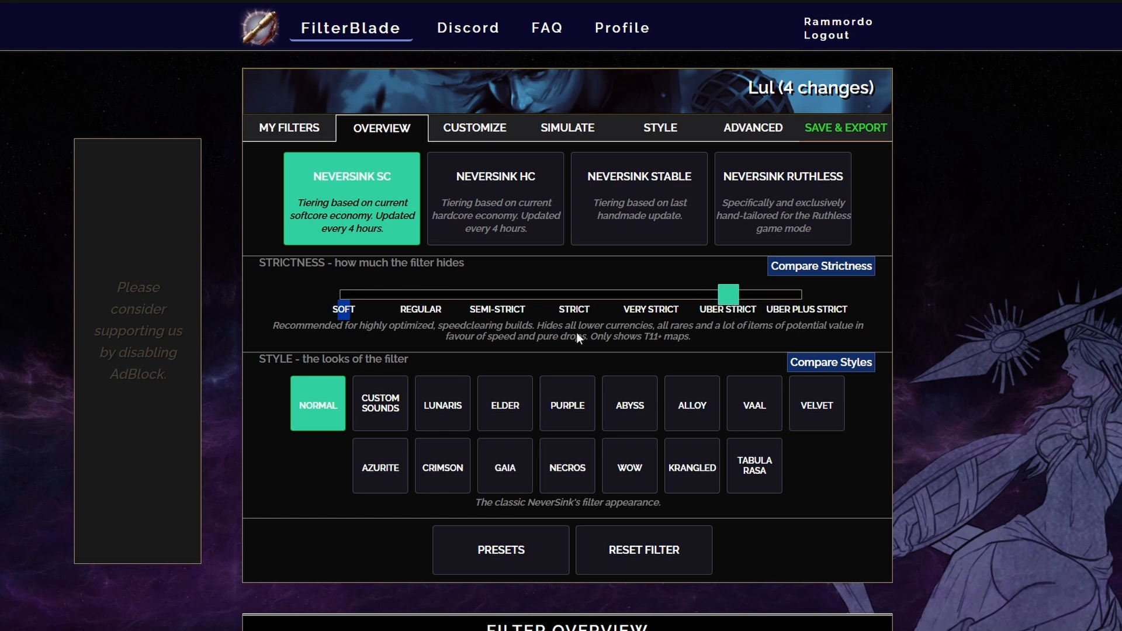
drag(427, 327, 656, 328)
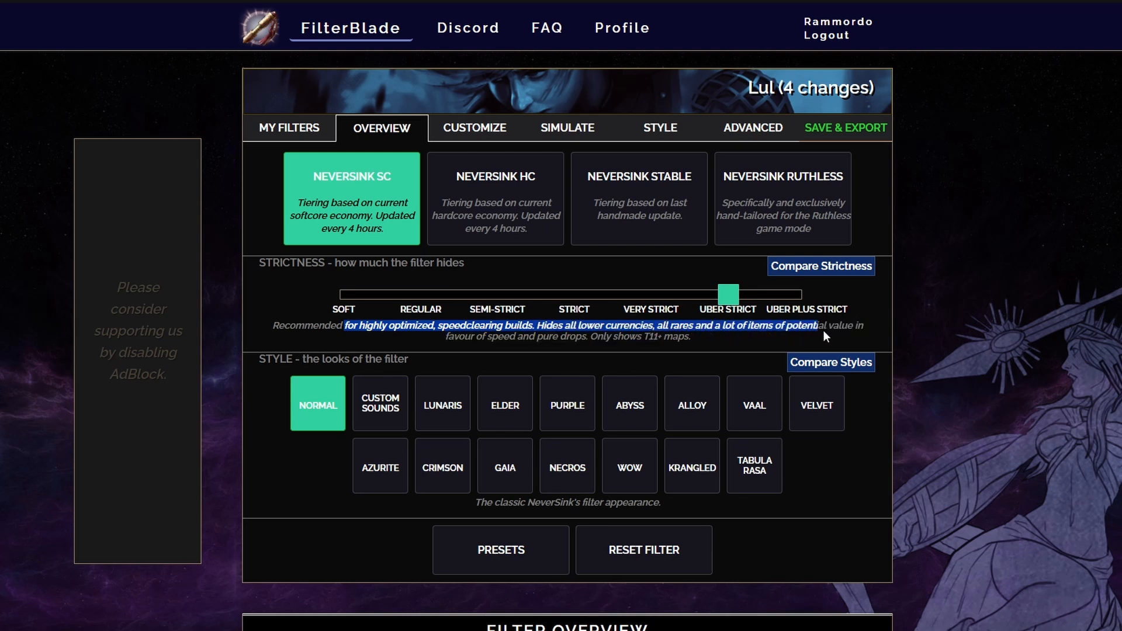
drag(824, 331, 478, 337)
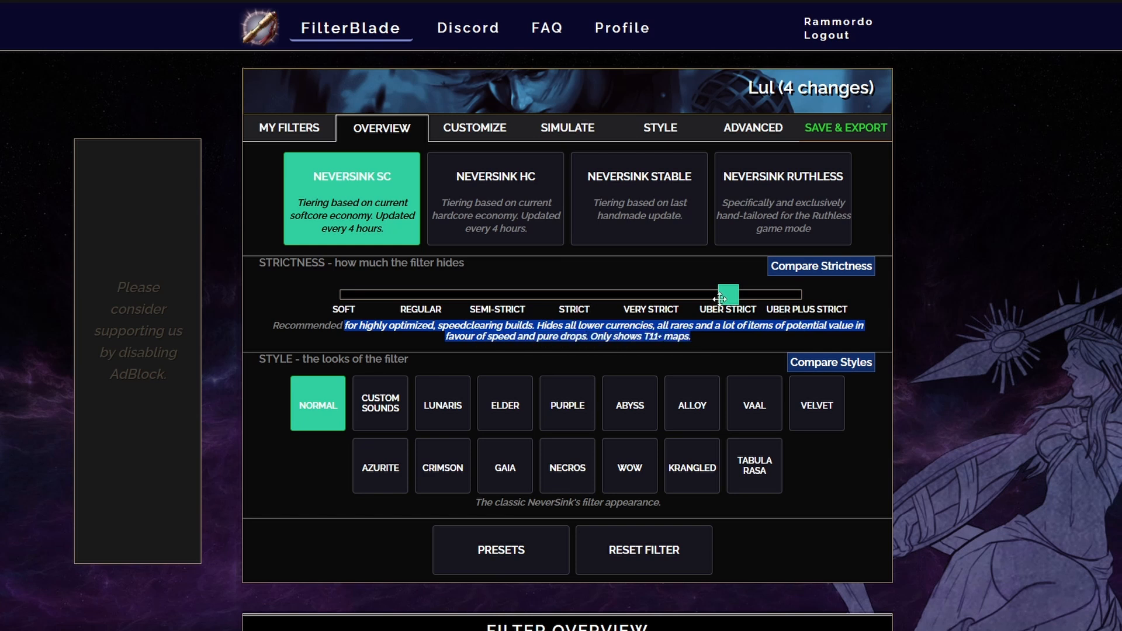
mouse_move(728, 294)
mouse_down()
mouse_move(665, 294)
mouse_move(727, 293)
mouse_up()
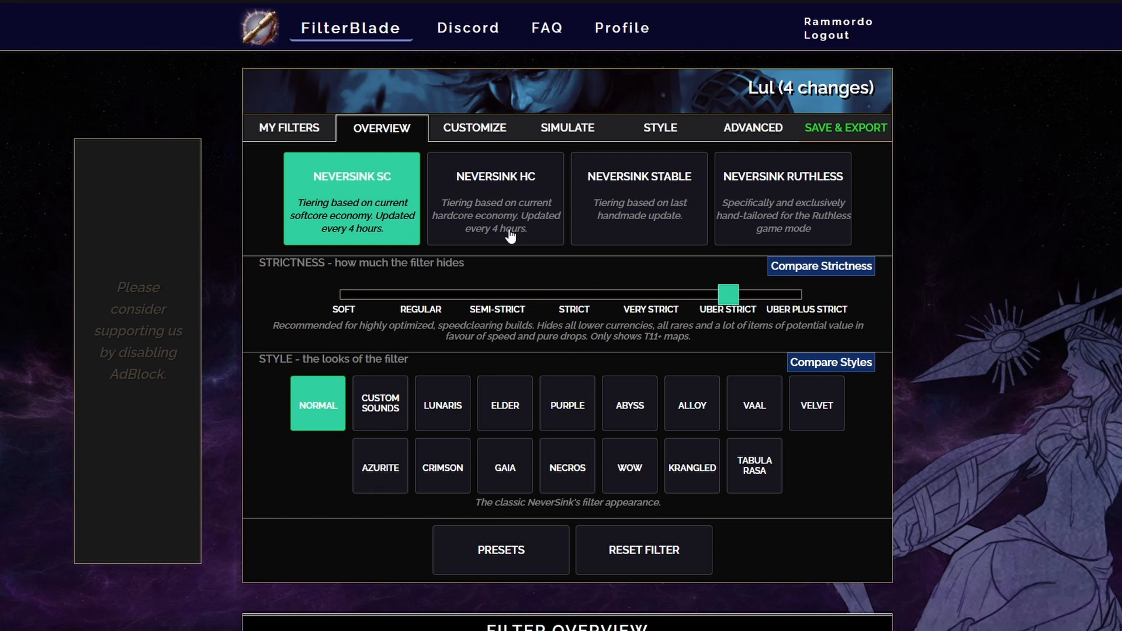
Open the General Currency tiers within the Currency - Normal section of the filter customization.
click(475, 127)
scroll(303, 354, down, 1)
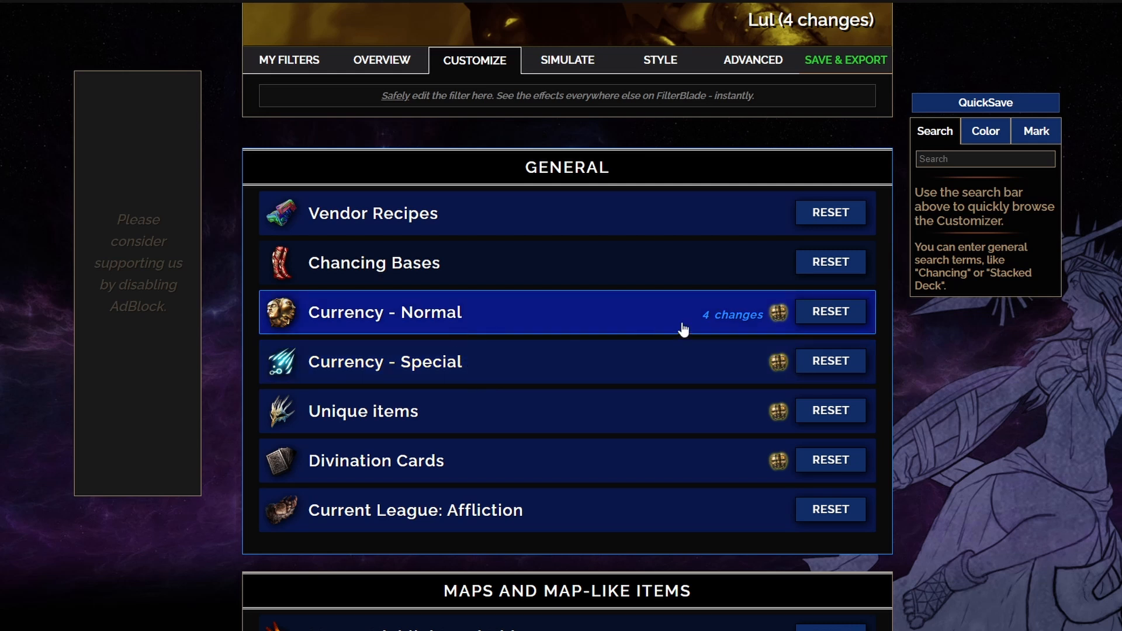
click(483, 321)
scroll(468, 324, down, 2)
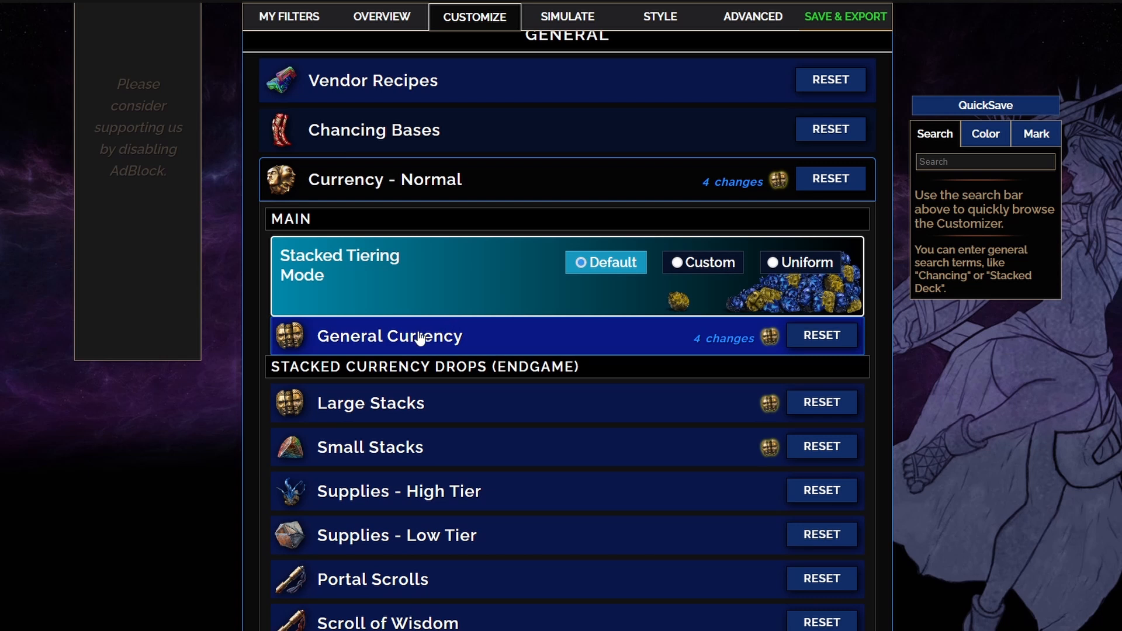
click(448, 338)
scroll(450, 333, down, 4)
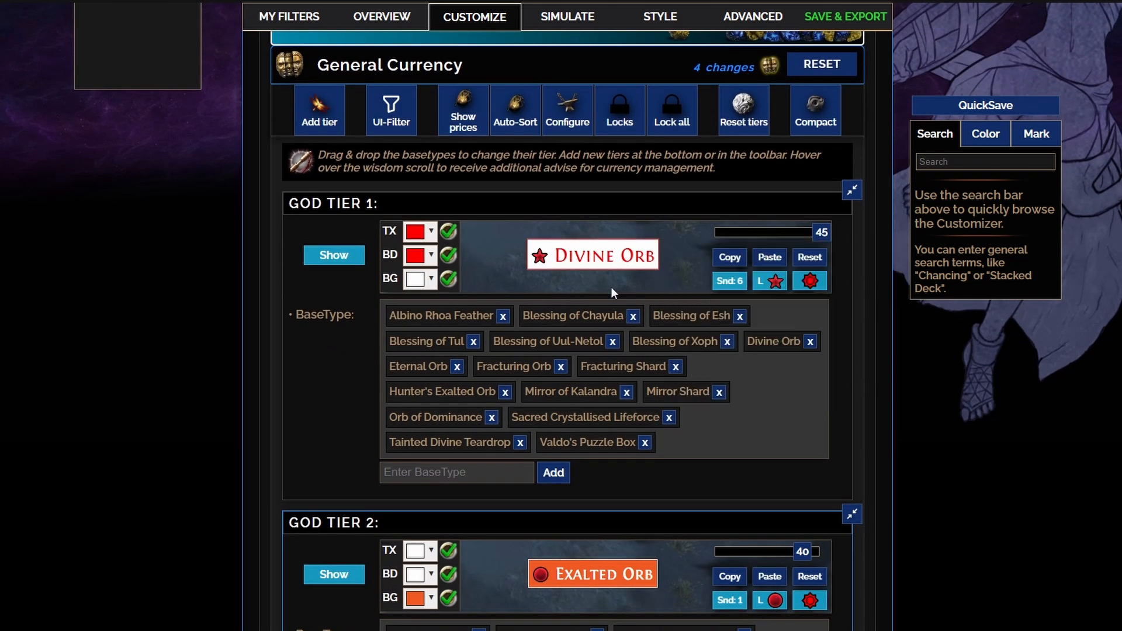
Look over the God Tier 1 and 2 currencies and choose map icon size 0 (large) for God Tier 1.
mouse_move(591, 250)
scroll(325, 406, down, 4)
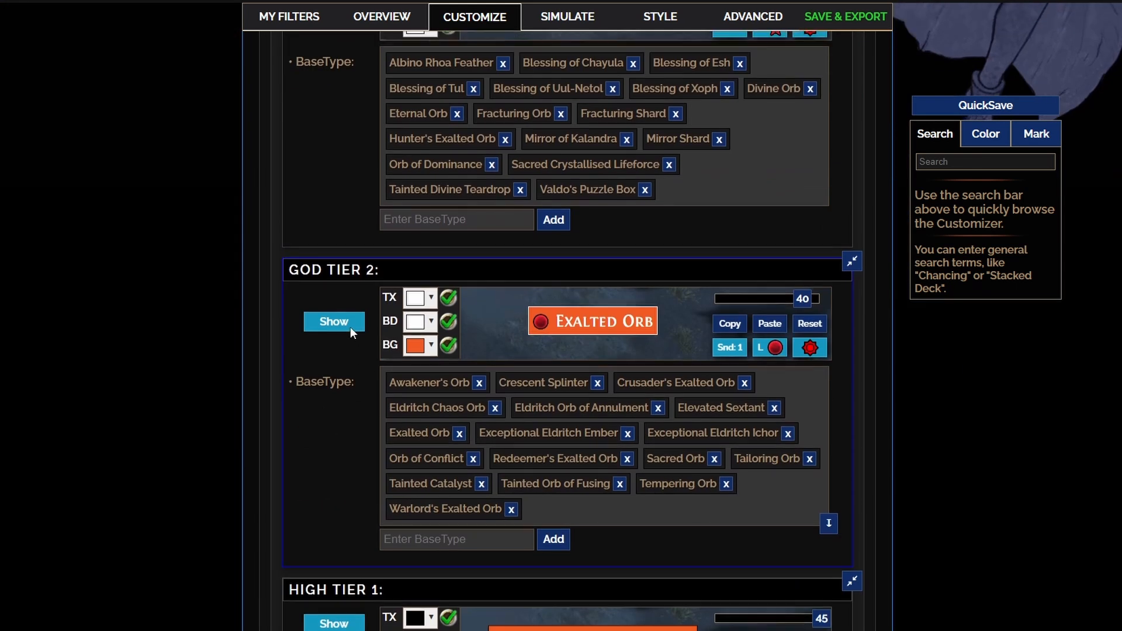
scroll(350, 327, up, 2)
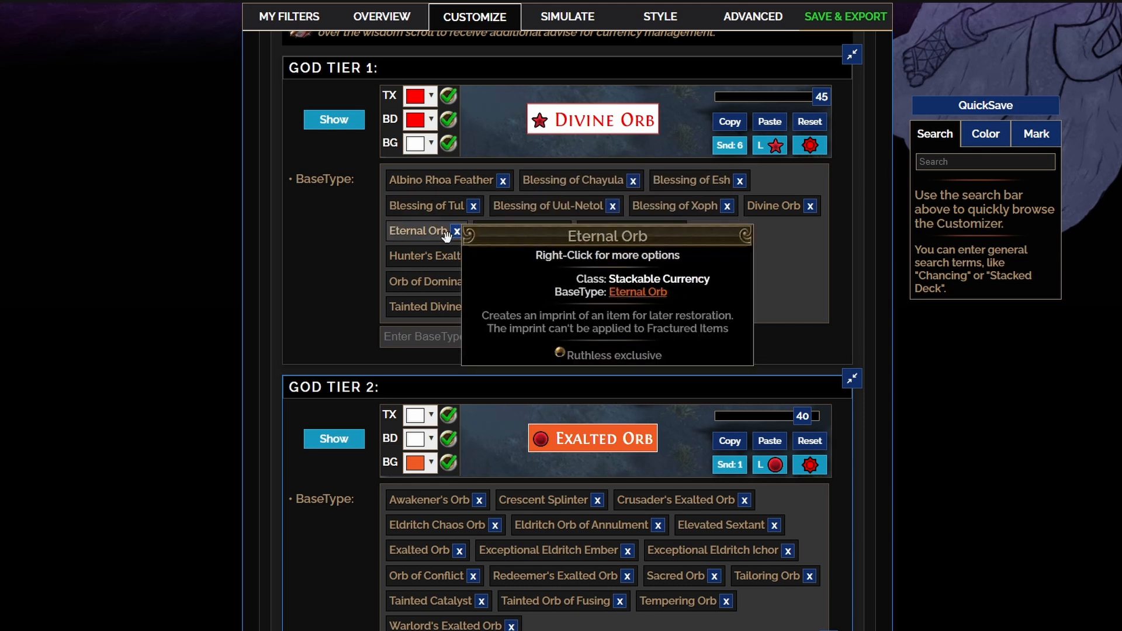
mouse_move(778, 207)
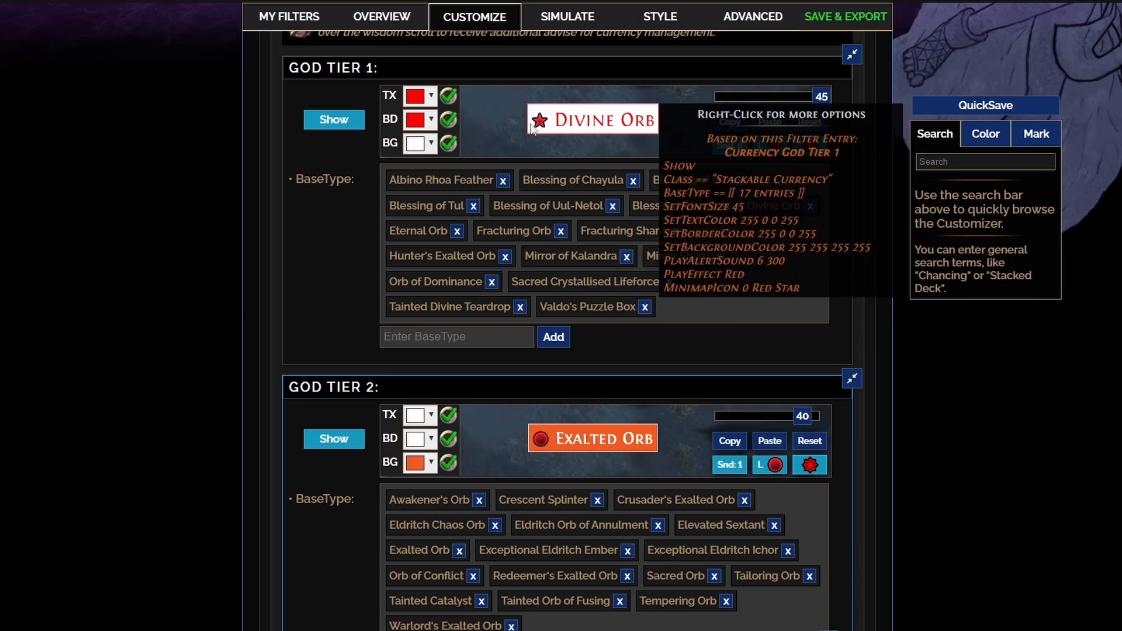
scroll(507, 140, up, 1)
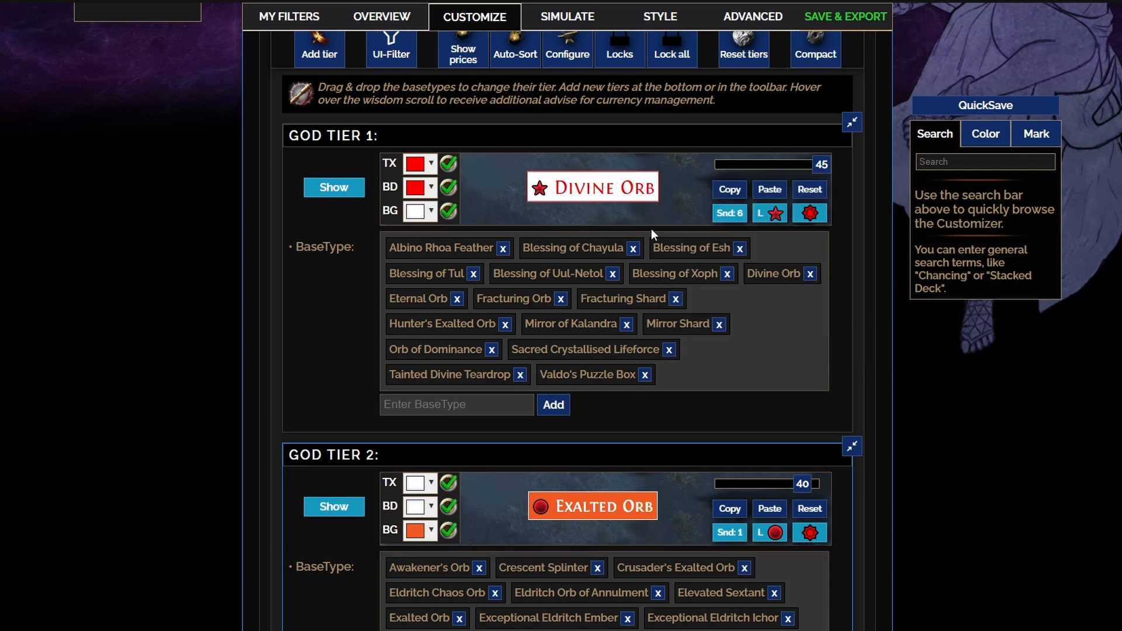
click(774, 217)
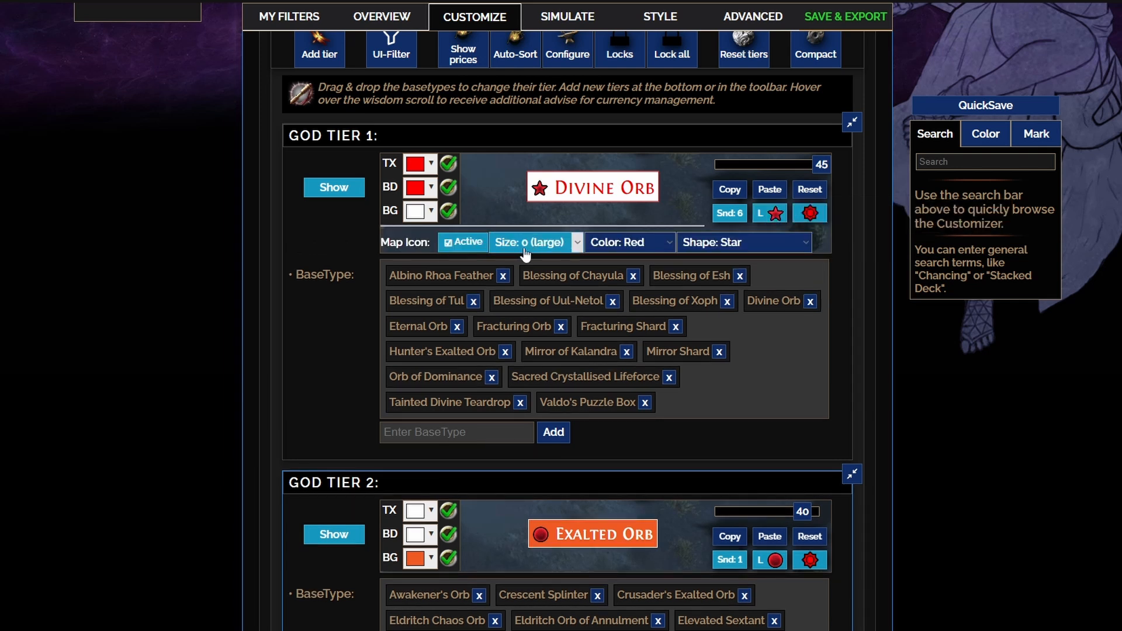
click(567, 246)
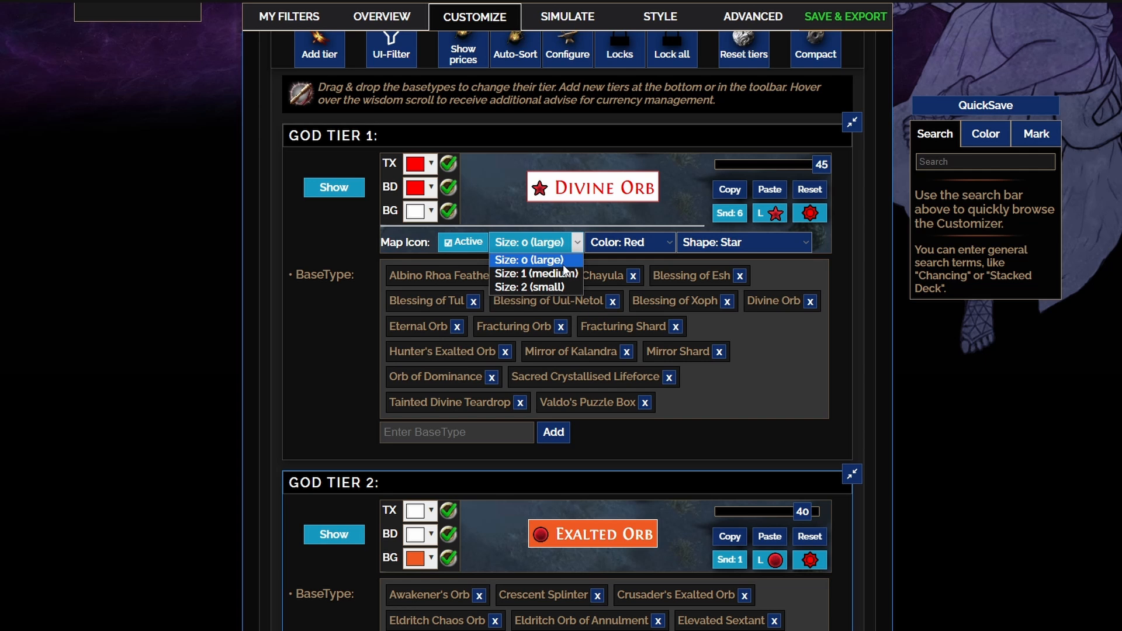
click(565, 265)
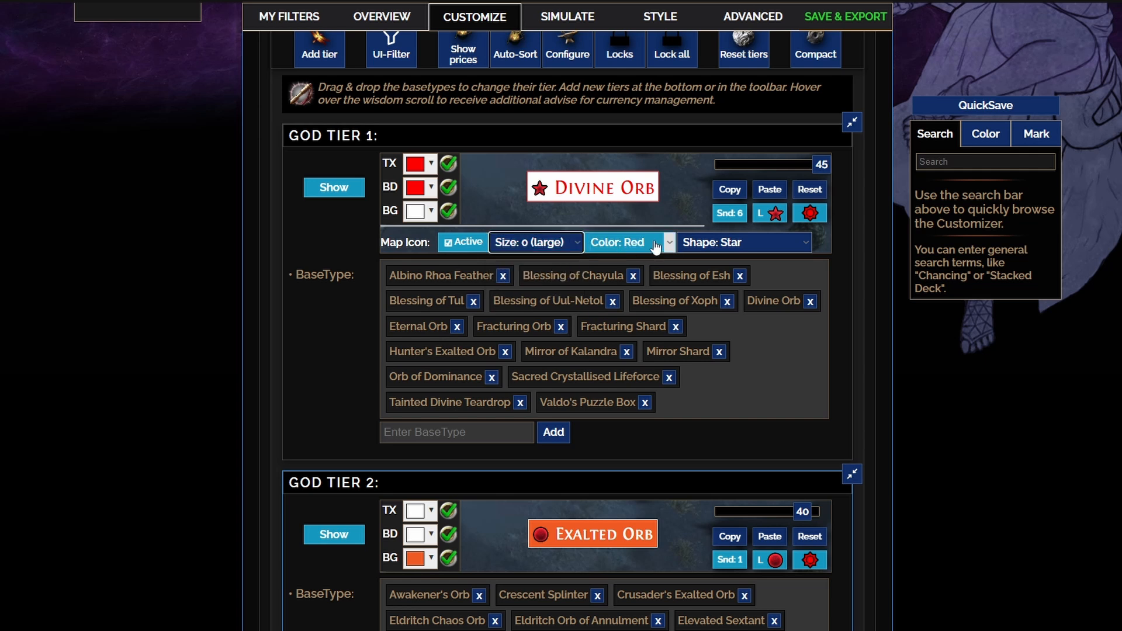
Try the Diamond map icon shape for God Tier 1, switch it back to Star, and check the Divine Orb's filter entry.
click(745, 242)
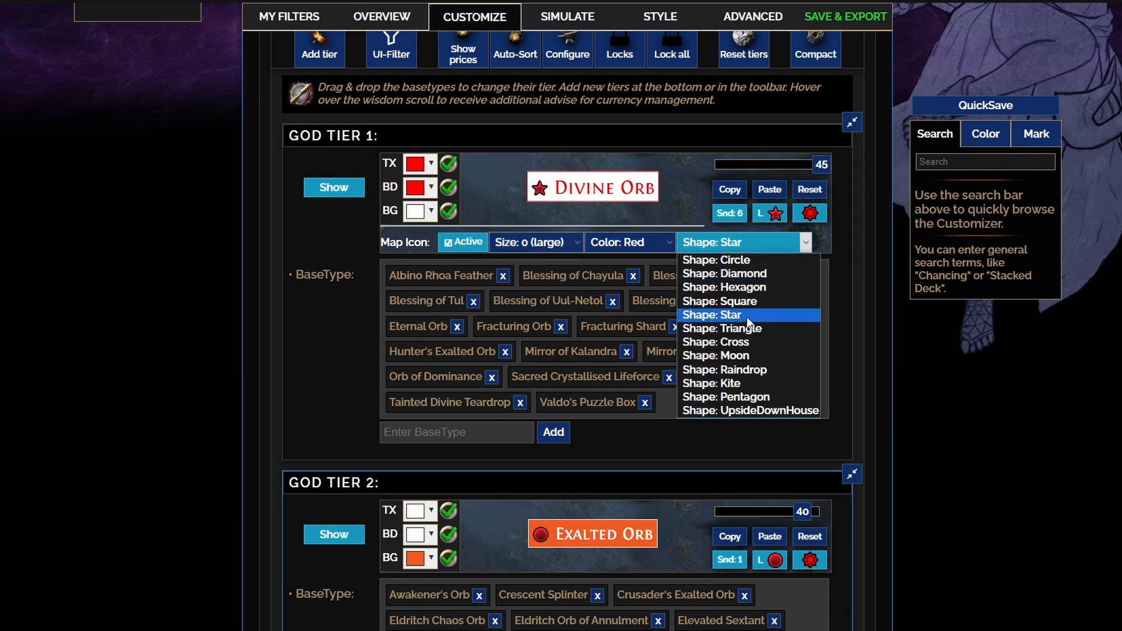
click(760, 275)
click(797, 241)
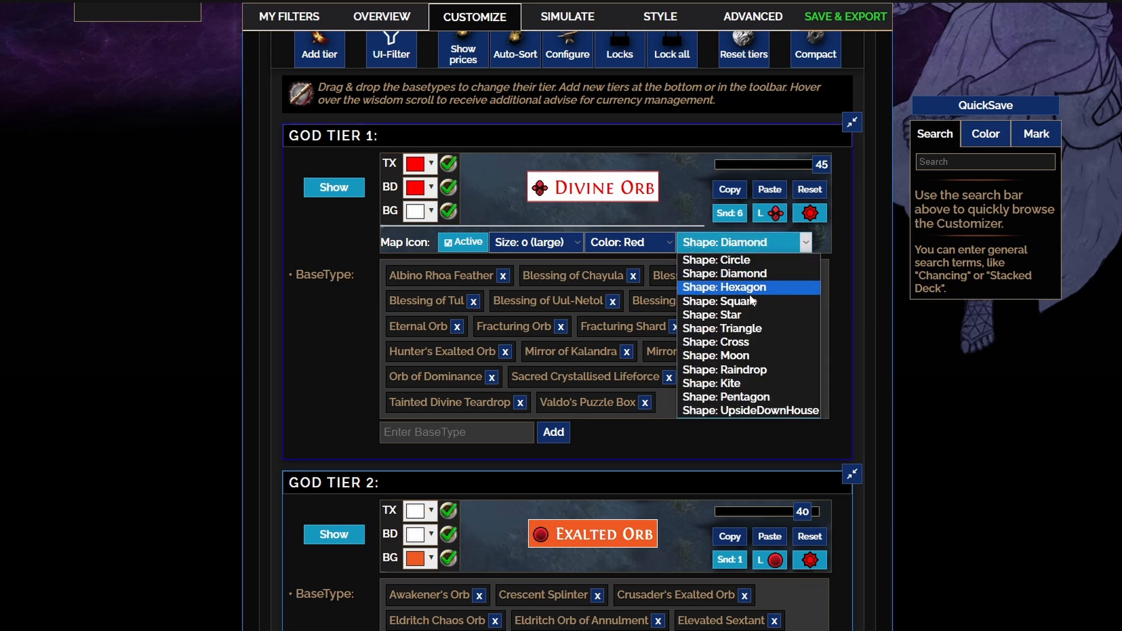
click(743, 314)
mouse_move(547, 186)
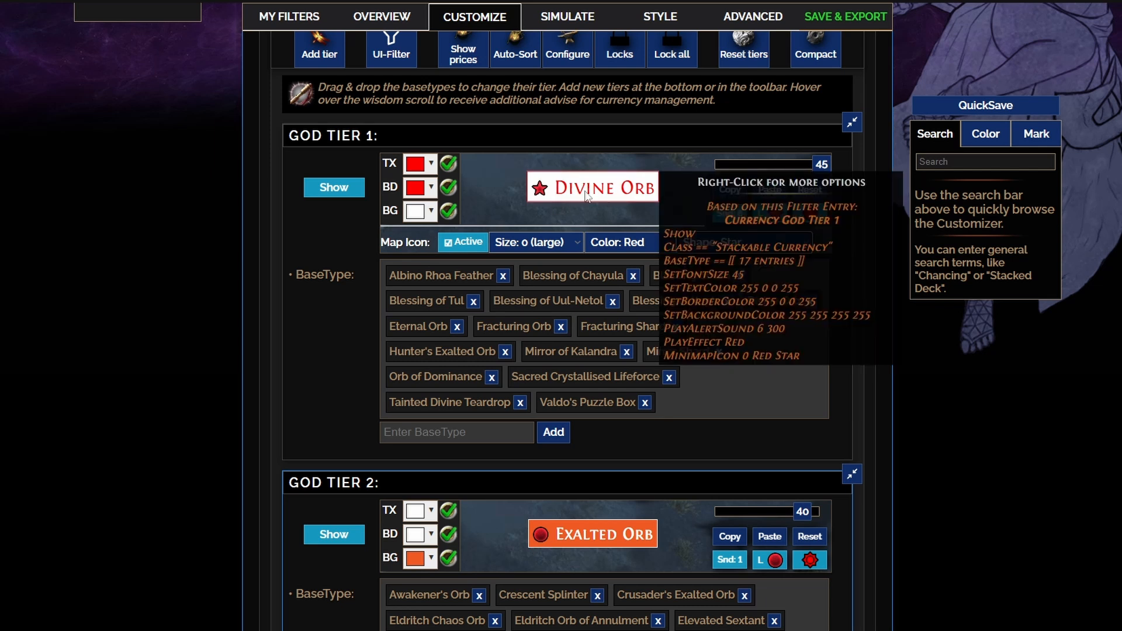
Reduce the God Tier 2 font size to 38.
scroll(279, 230, down, 3)
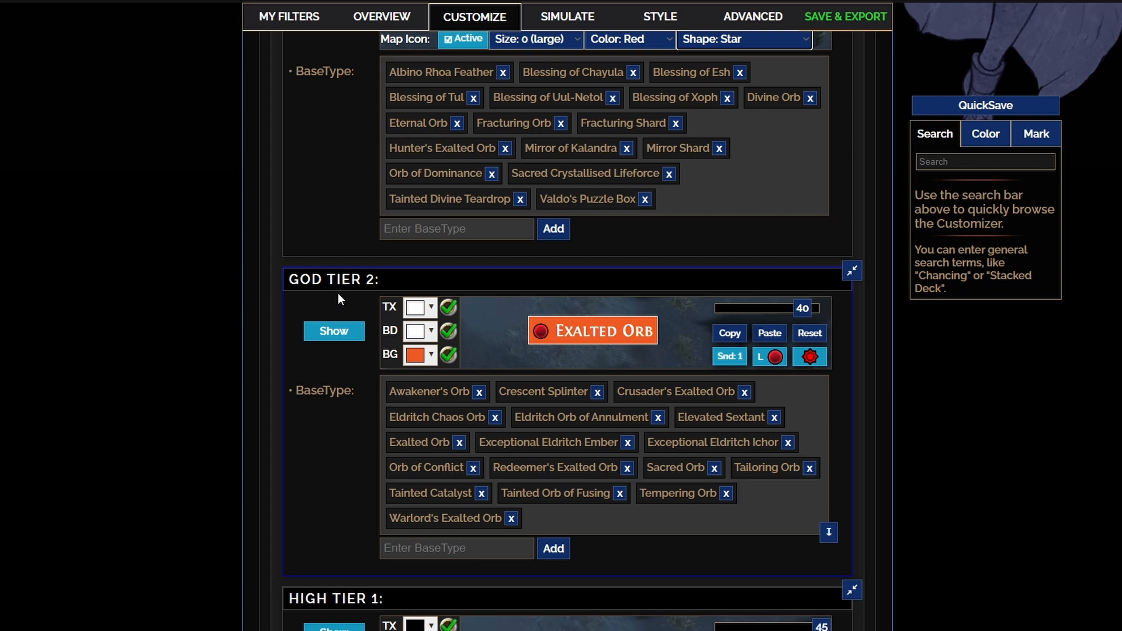
scroll(338, 292, up, 2)
scroll(346, 293, down, 2)
drag(803, 308, 804, 310)
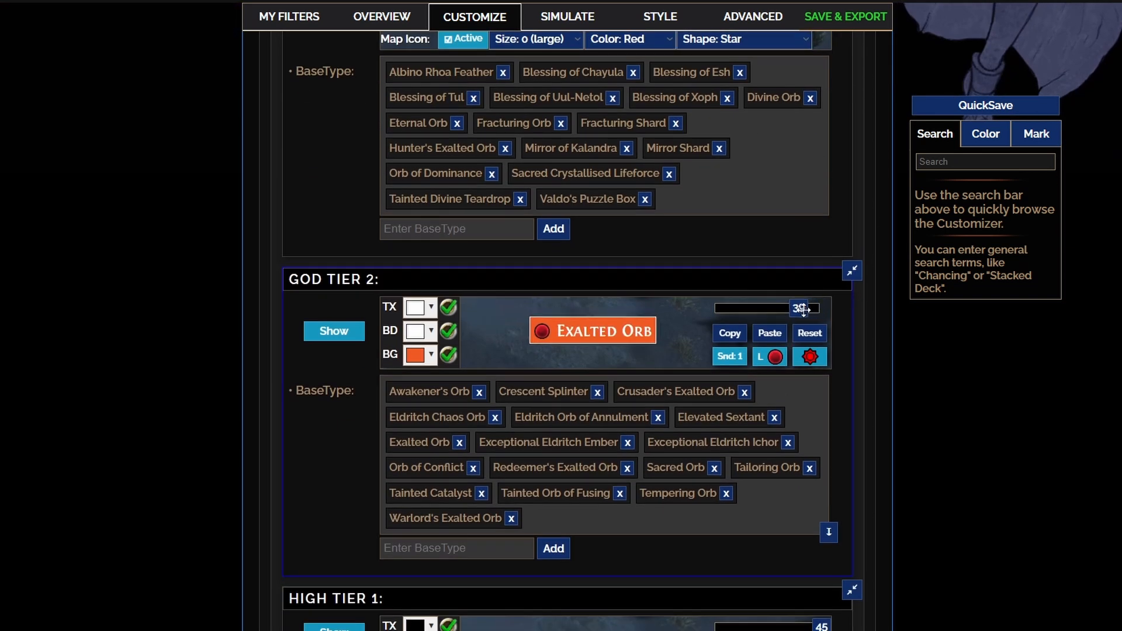
Examine the God Tier 2 base types and their prices, including Awakener's Orb and Tempering Orb, and compare the tier with God Tier 1.
scroll(556, 357, up, 1)
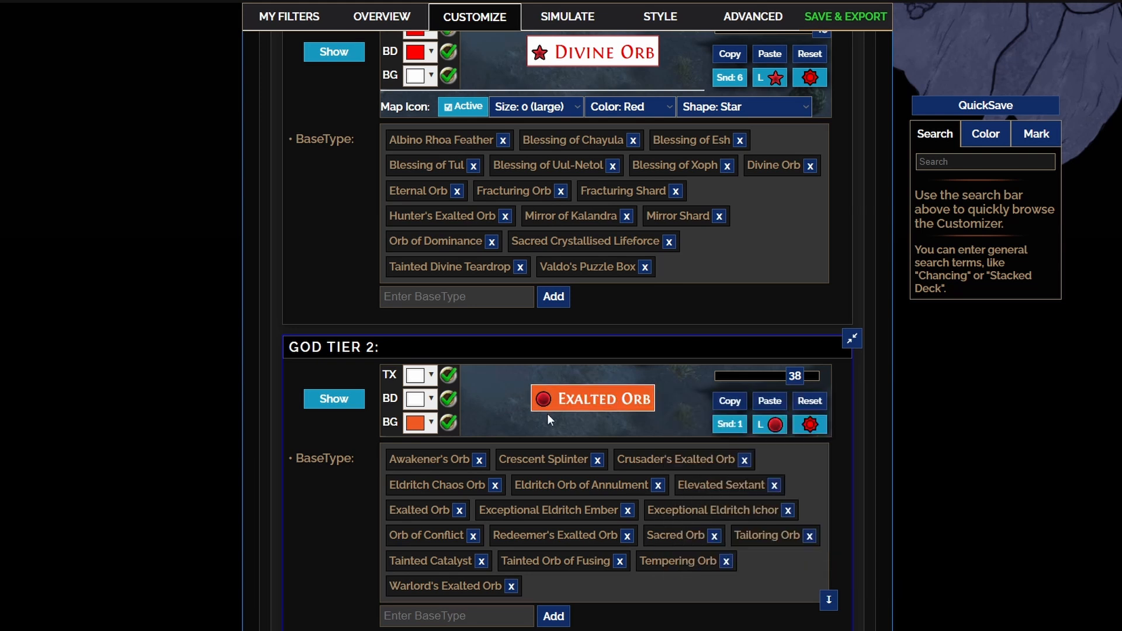
scroll(547, 413, down, 1)
mouse_move(448, 394)
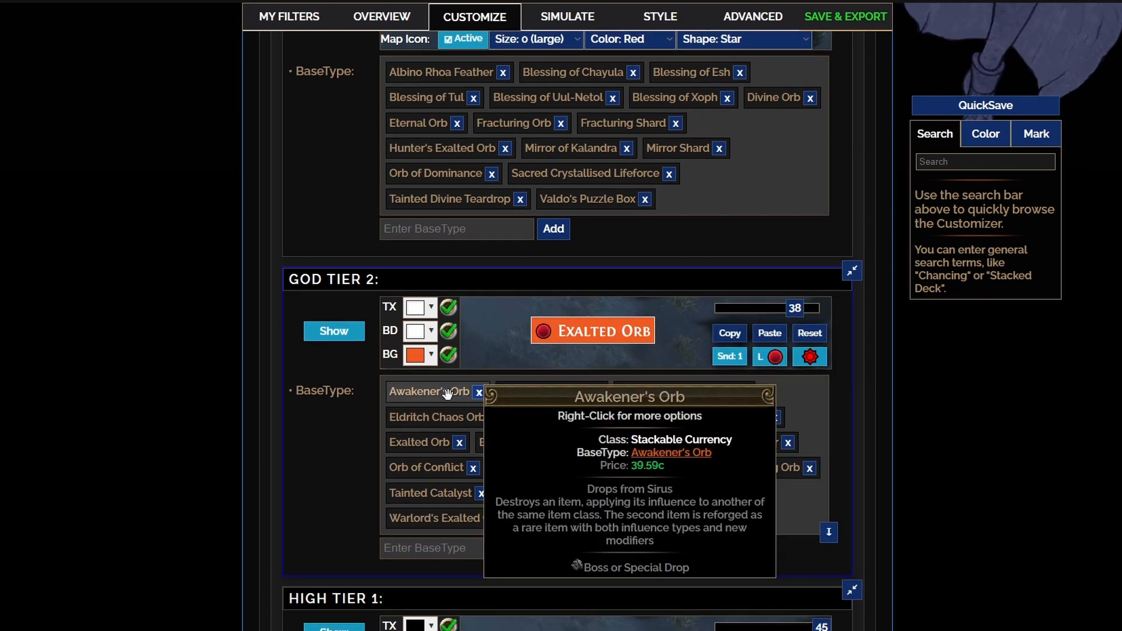
mouse_move(603, 469)
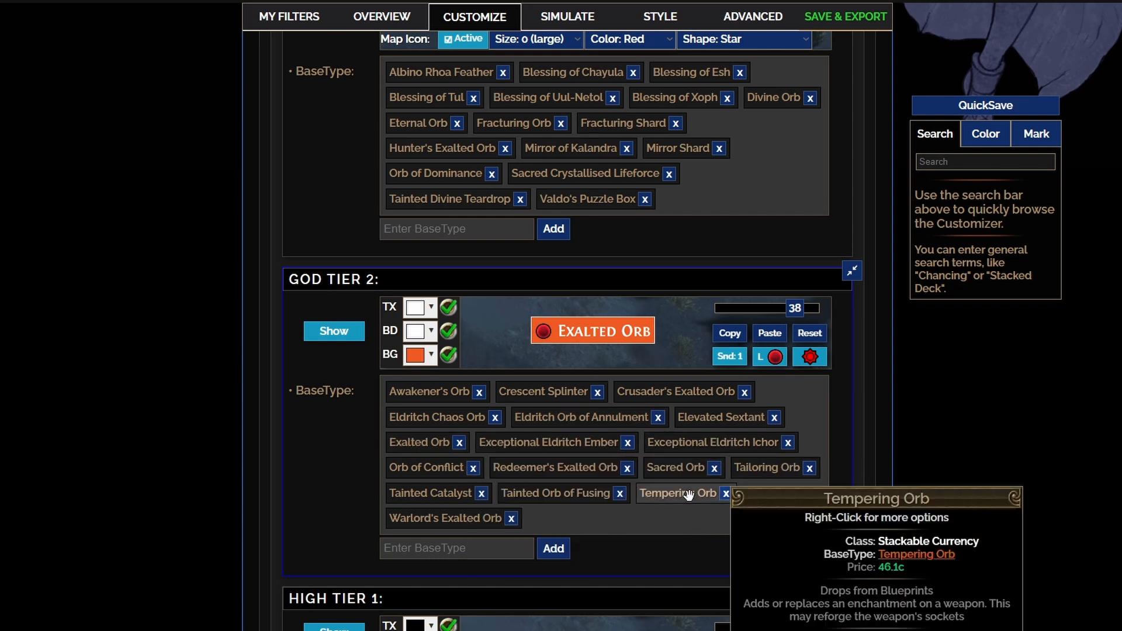
mouse_move(517, 496)
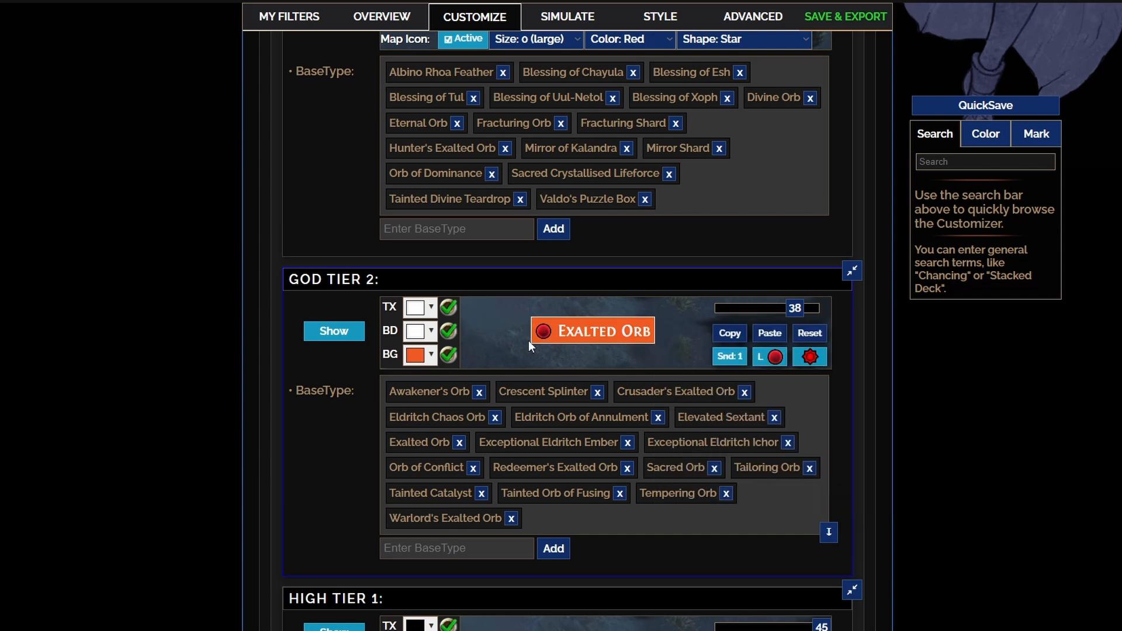
scroll(513, 350, down, 1)
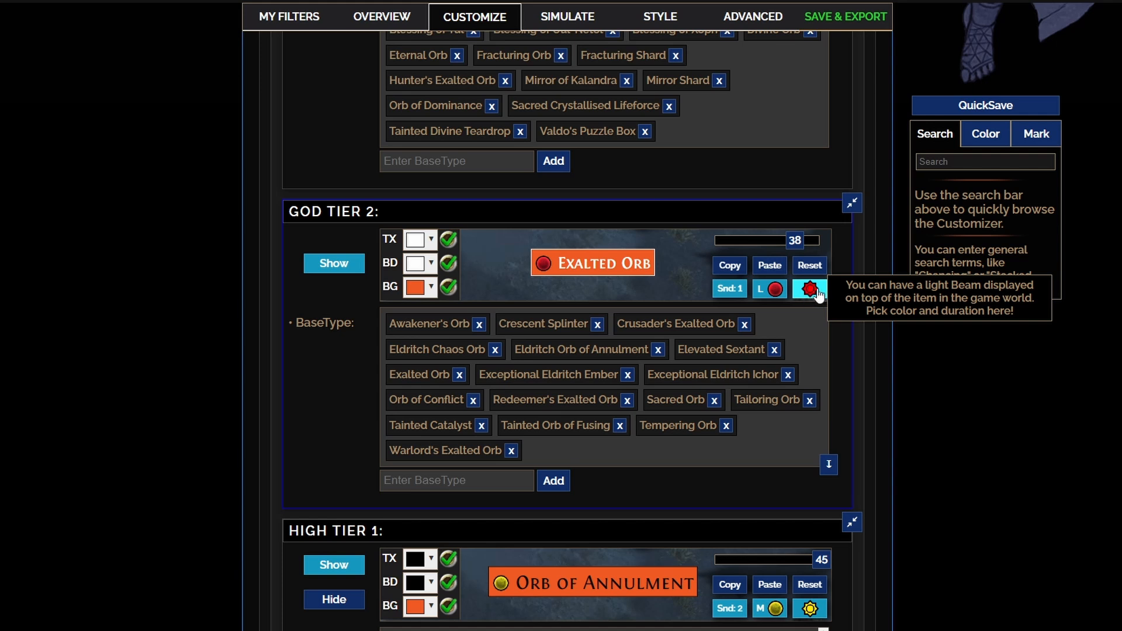
scroll(819, 295, up, 4)
scroll(779, 361, down, 5)
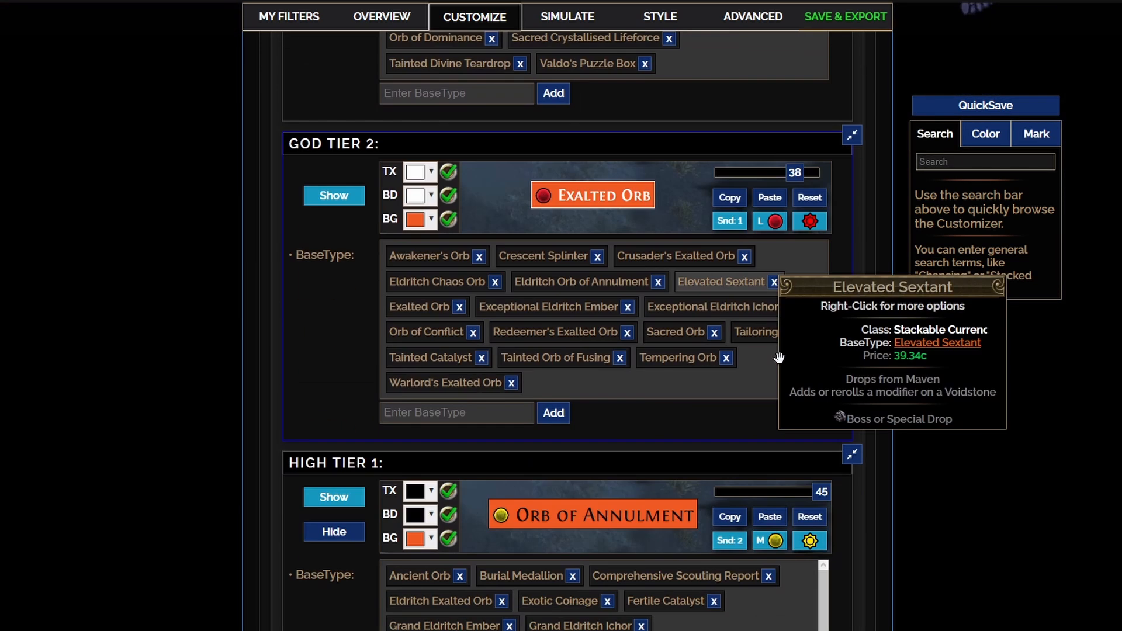
mouse_move(478, 254)
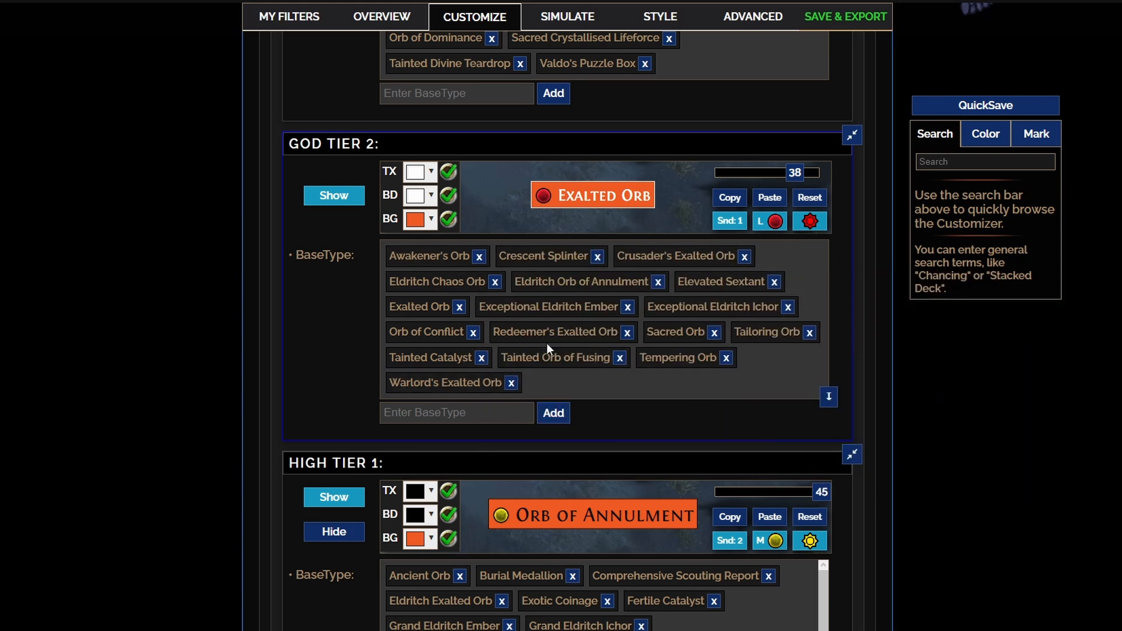
scroll(717, 295, down, 1)
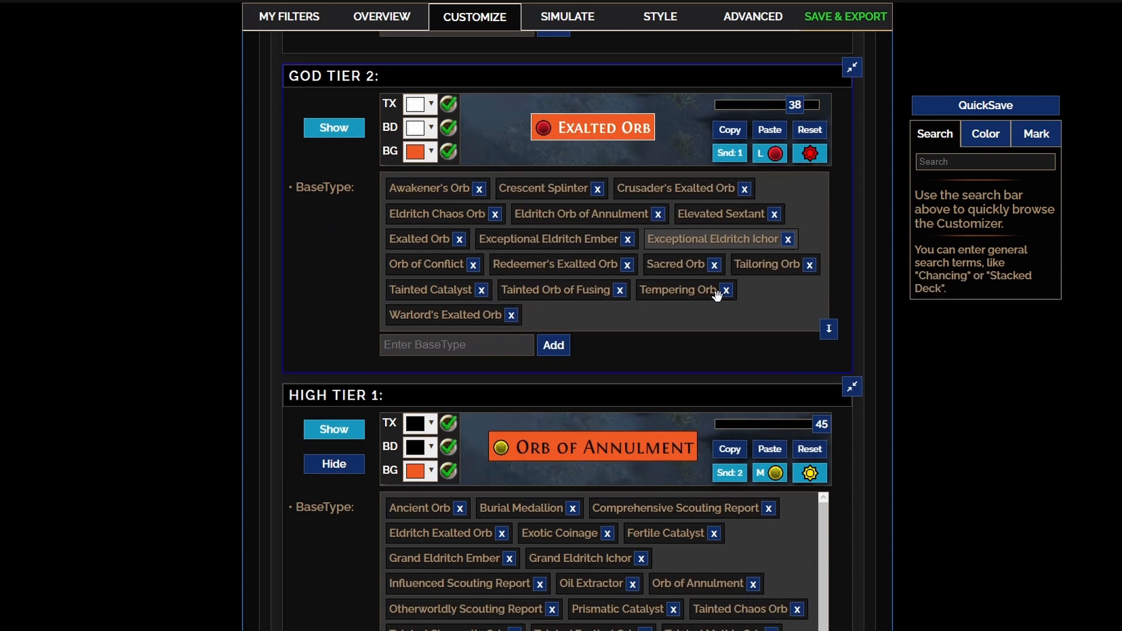
Set the High Tier 1 font size to 40 and check its filter entry and base types.
scroll(611, 437, down, 2)
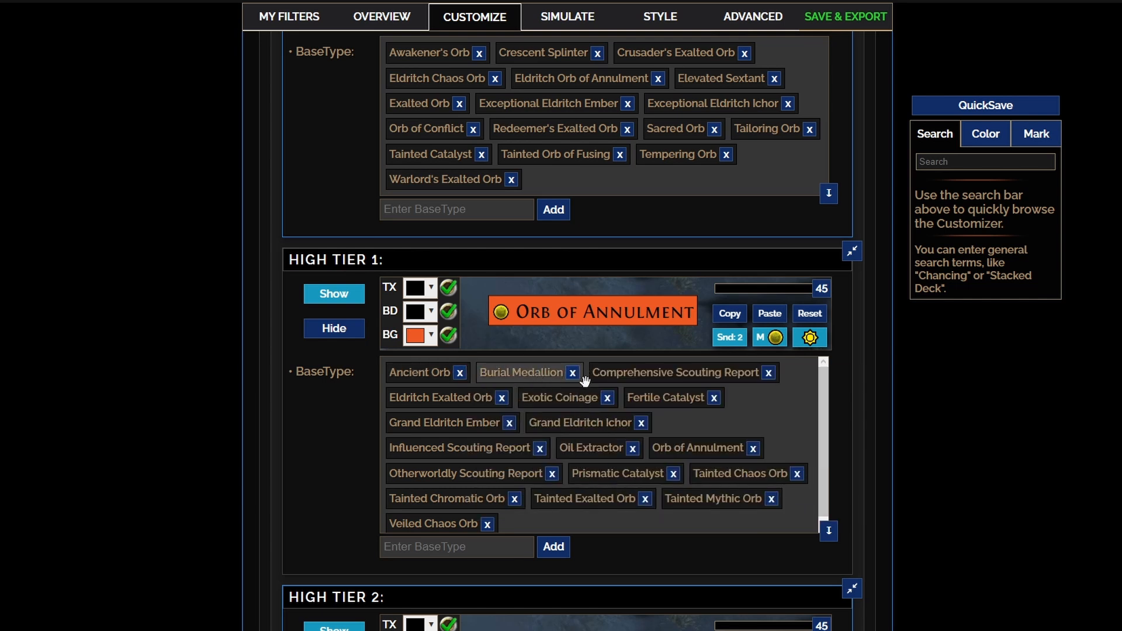
drag(821, 290, 803, 298)
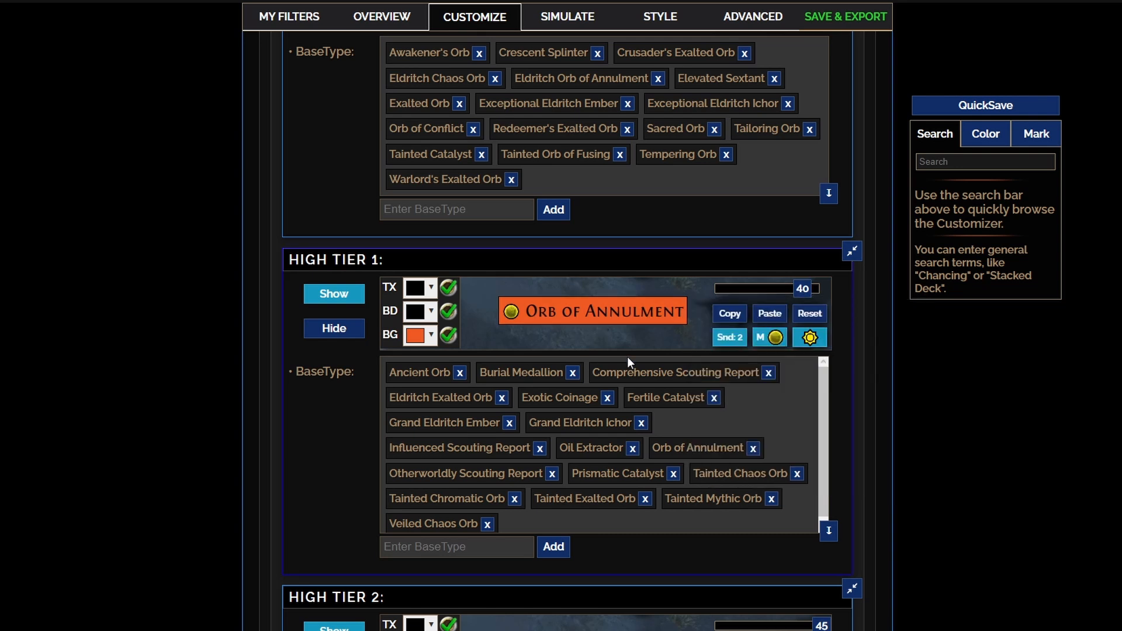
mouse_move(592, 304)
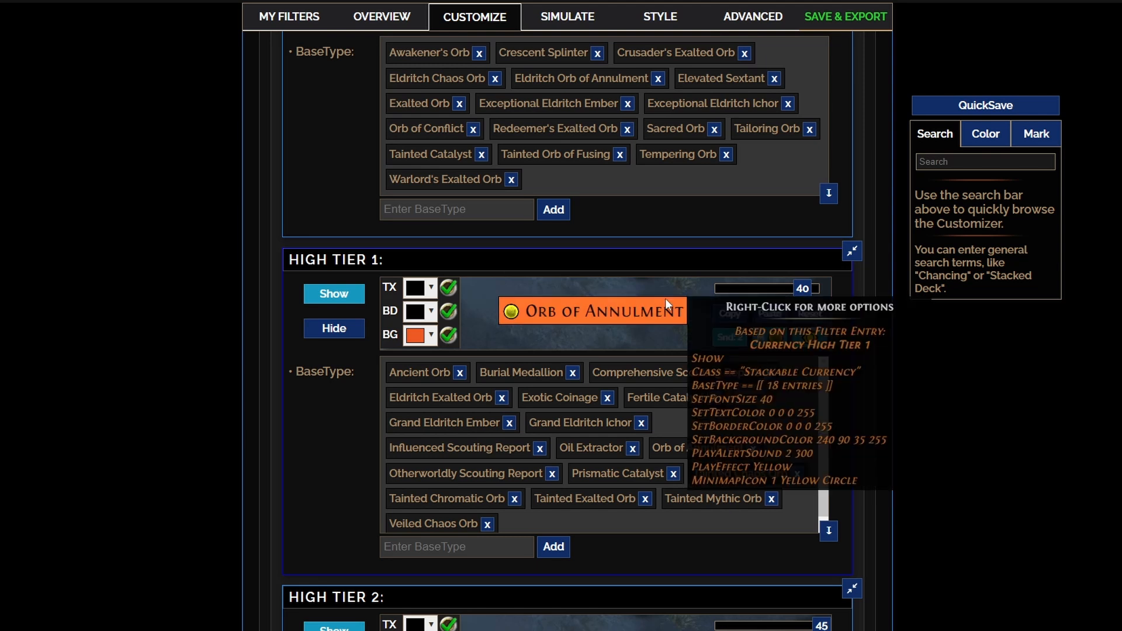
mouse_move(596, 498)
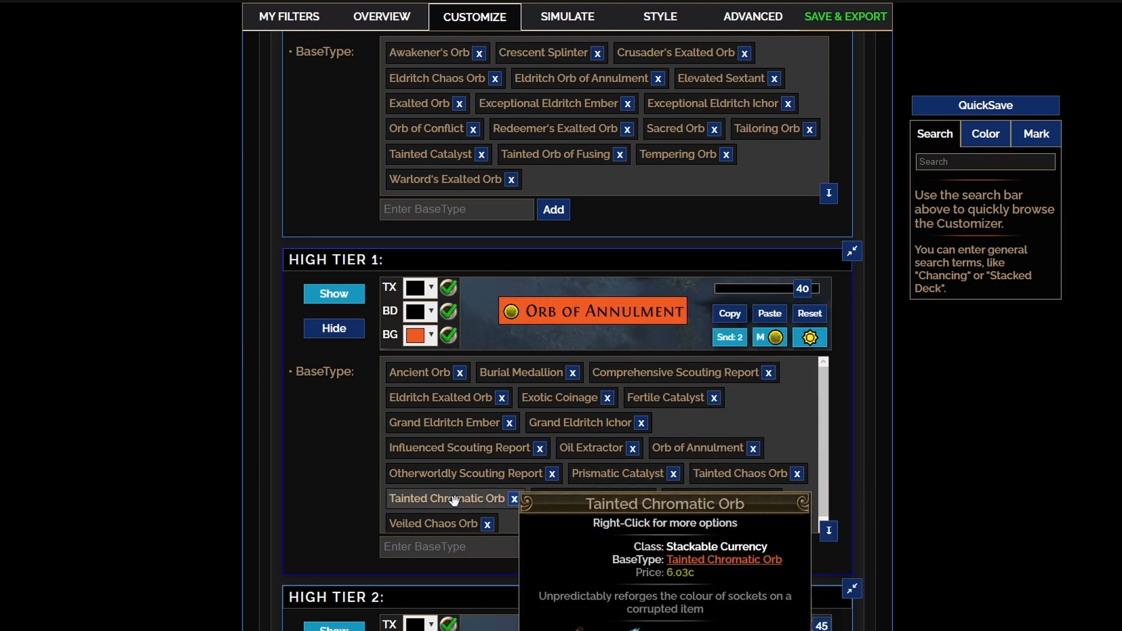
scroll(460, 485, down, 1)
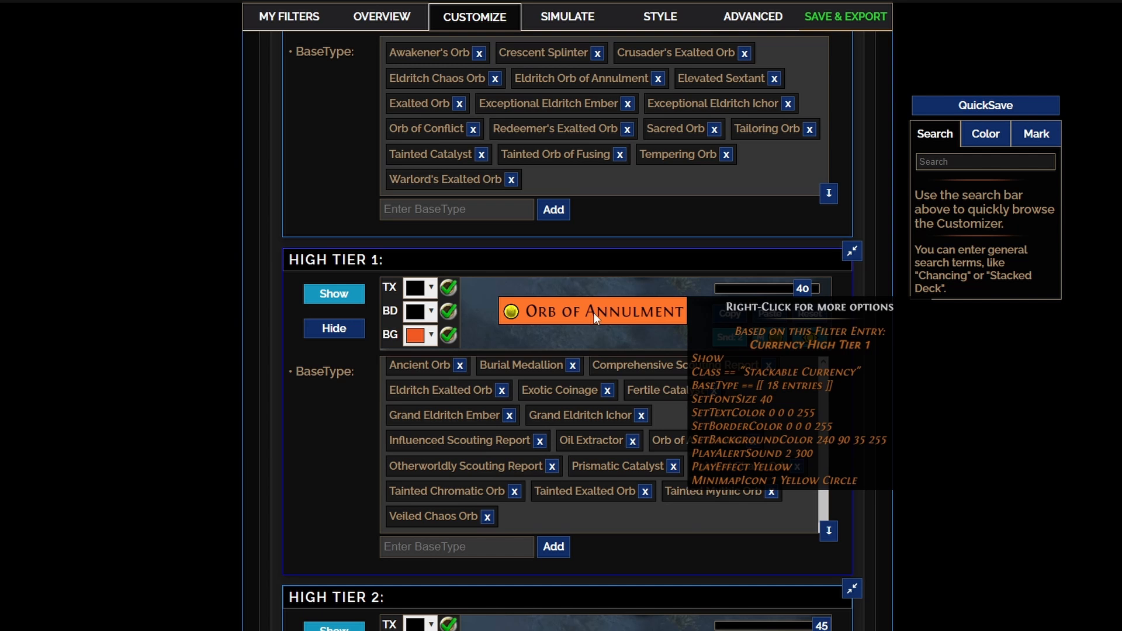
Compare God Tier 2 with High Tier 1 and reduce the High Tier 1 font size to 35.
scroll(546, 343, up, 5)
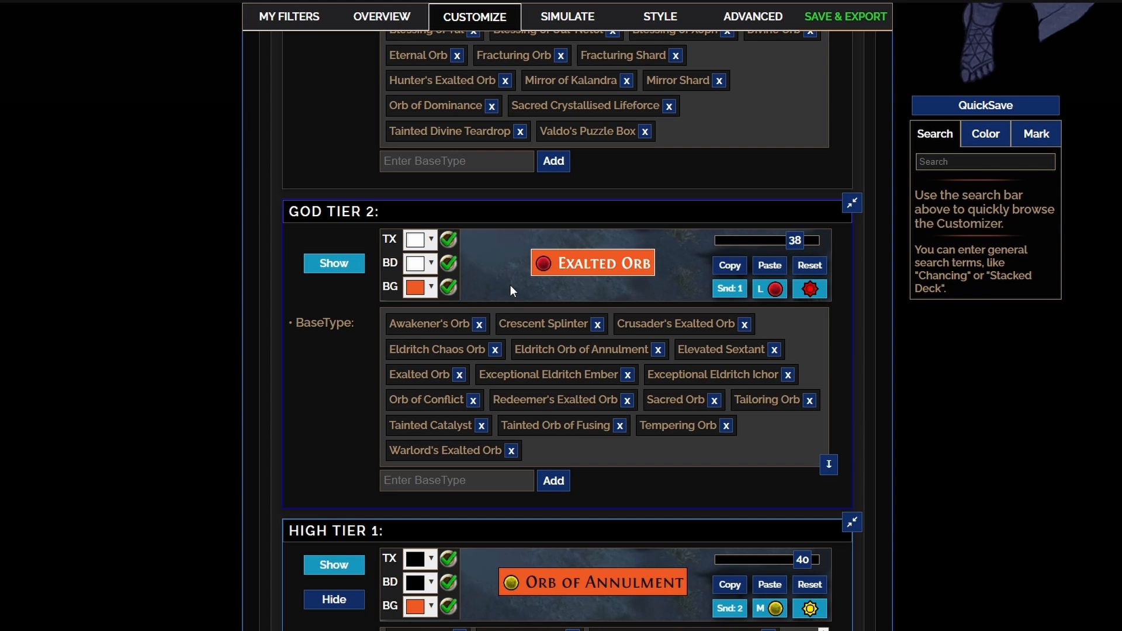
mouse_move(602, 252)
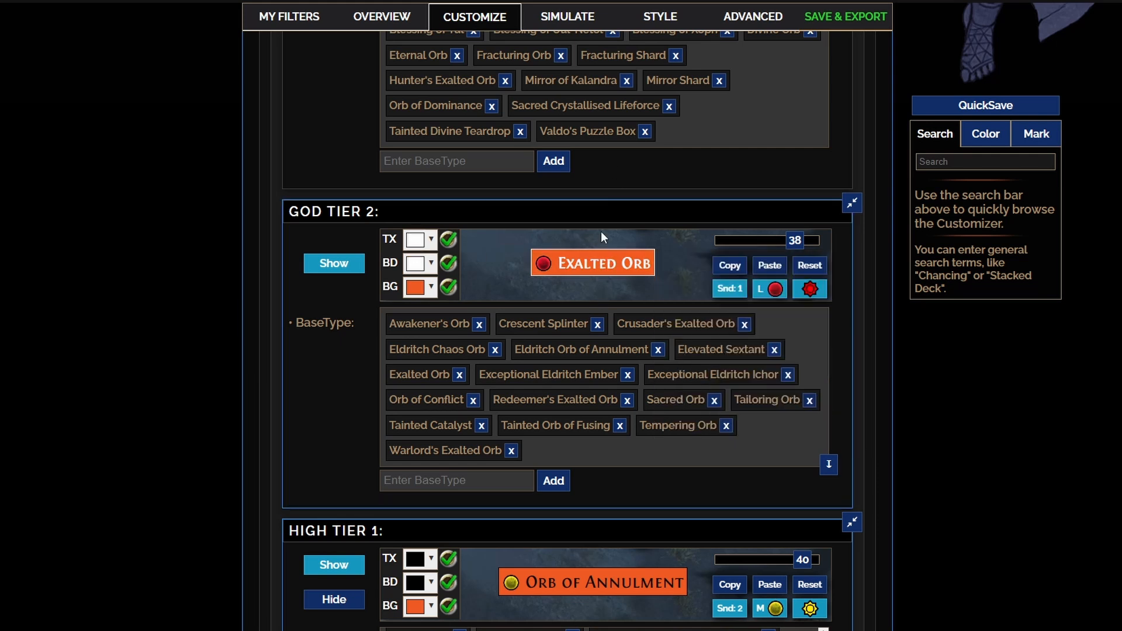
scroll(602, 246, up, 3)
scroll(614, 283, down, 3)
mouse_move(666, 334)
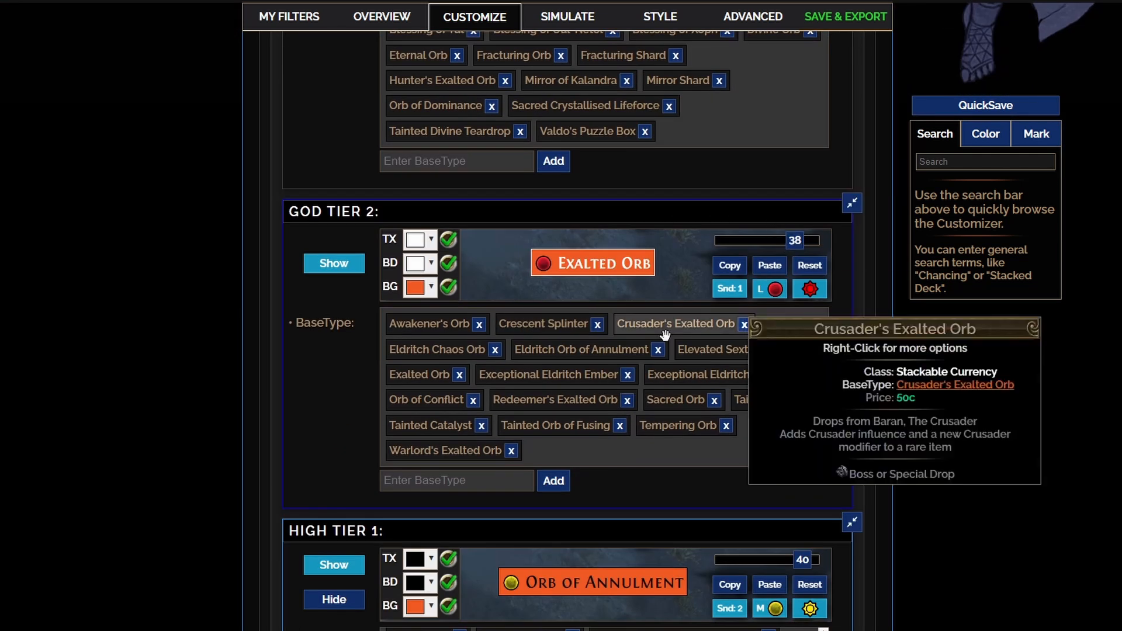
scroll(805, 484, down, 2)
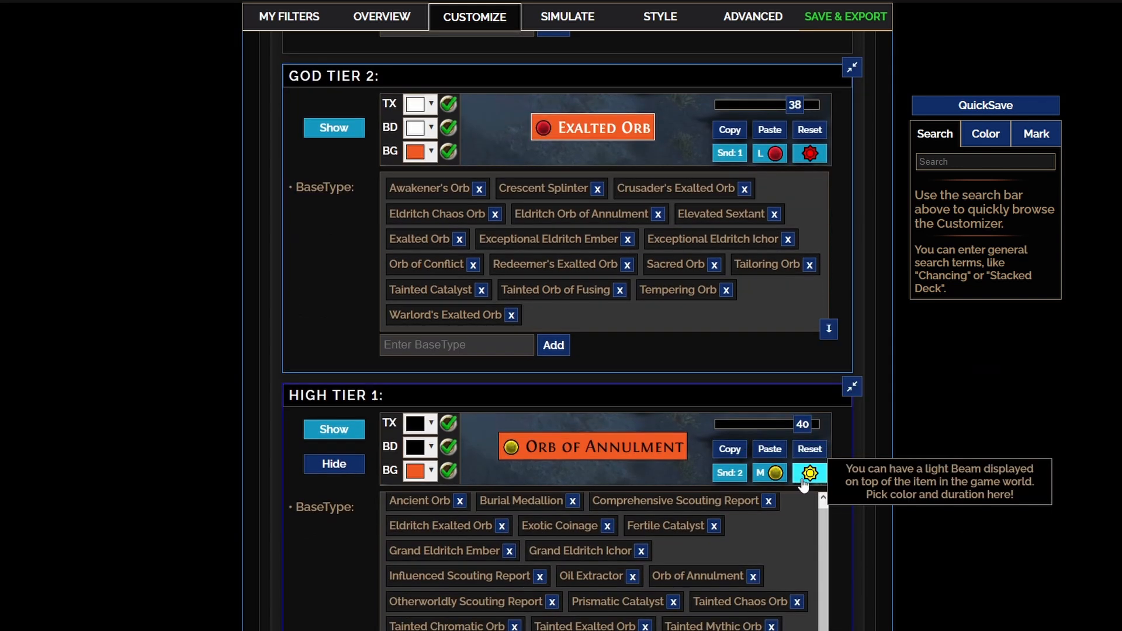
drag(802, 425, 783, 431)
mouse_move(612, 450)
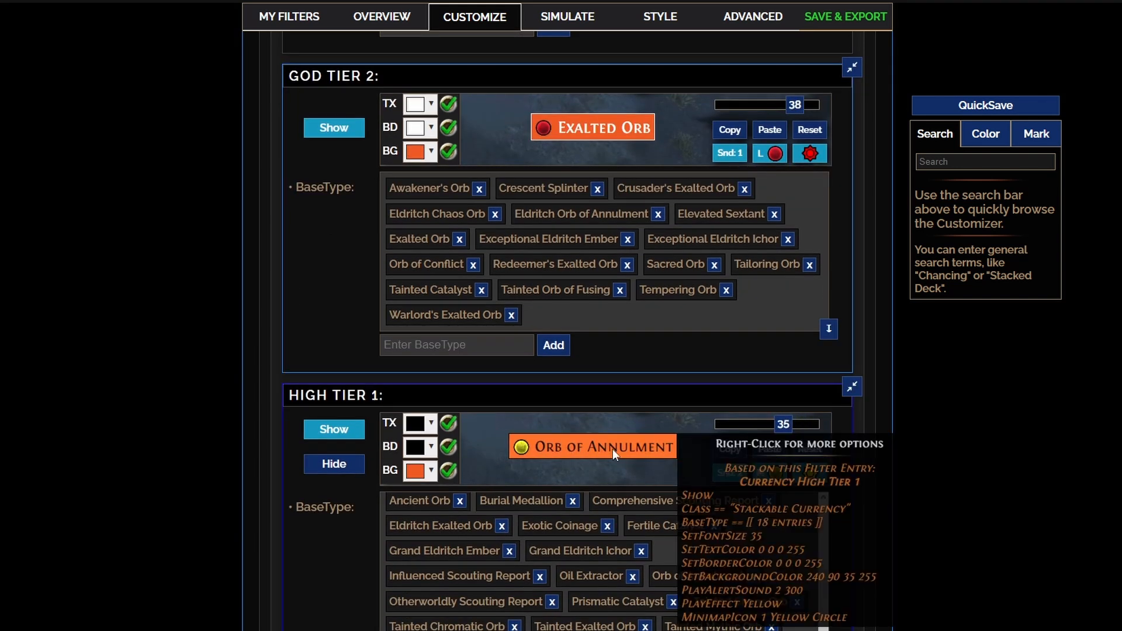
mouse_move(584, 521)
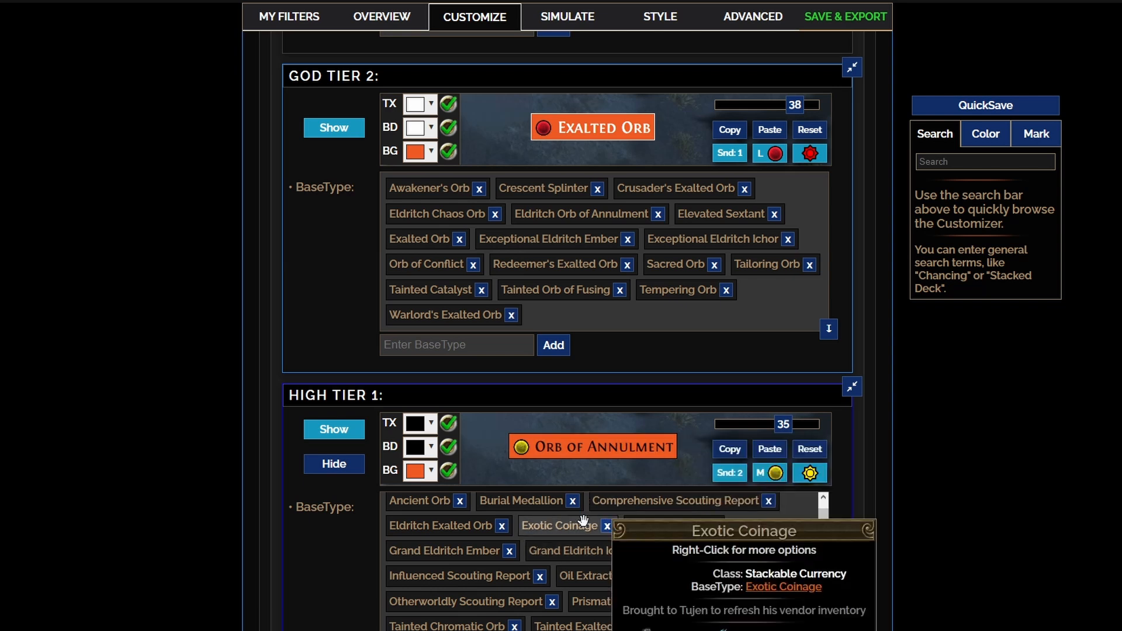
Set the God Tier 2 background color to turquoise.
scroll(544, 320, up, 2)
mouse_move(543, 321)
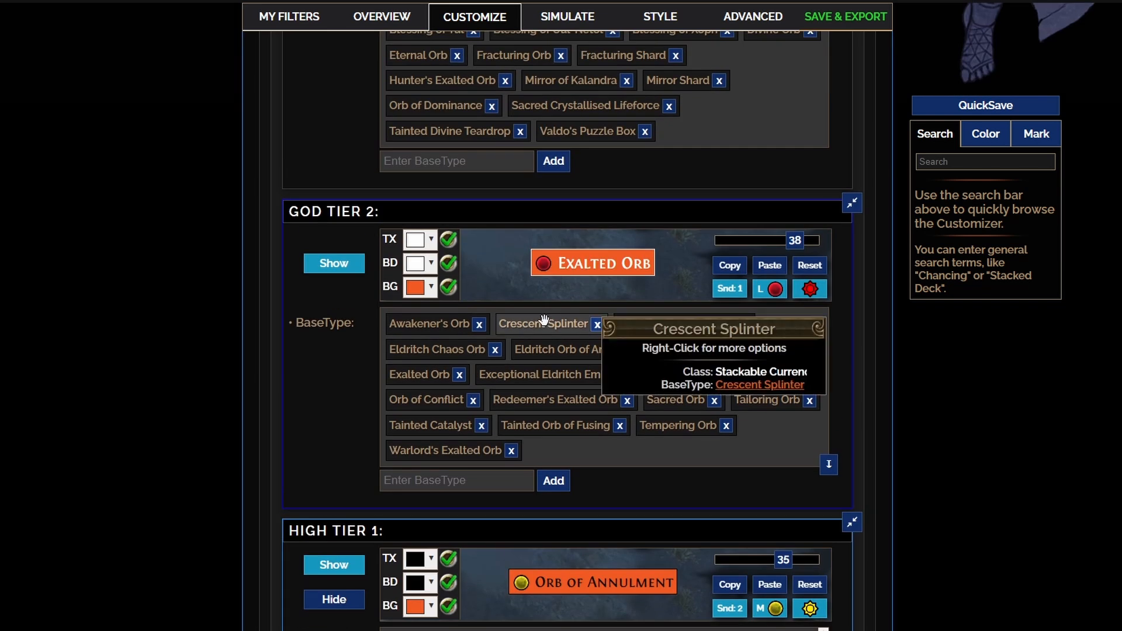
click(421, 265)
click(393, 264)
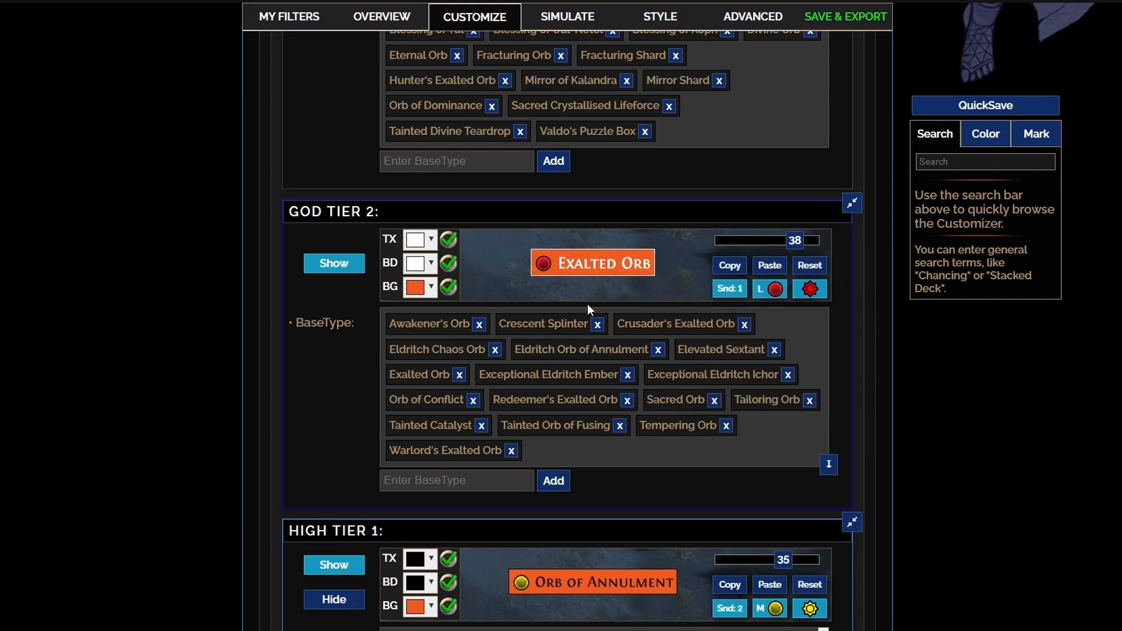
click(431, 287)
click(417, 343)
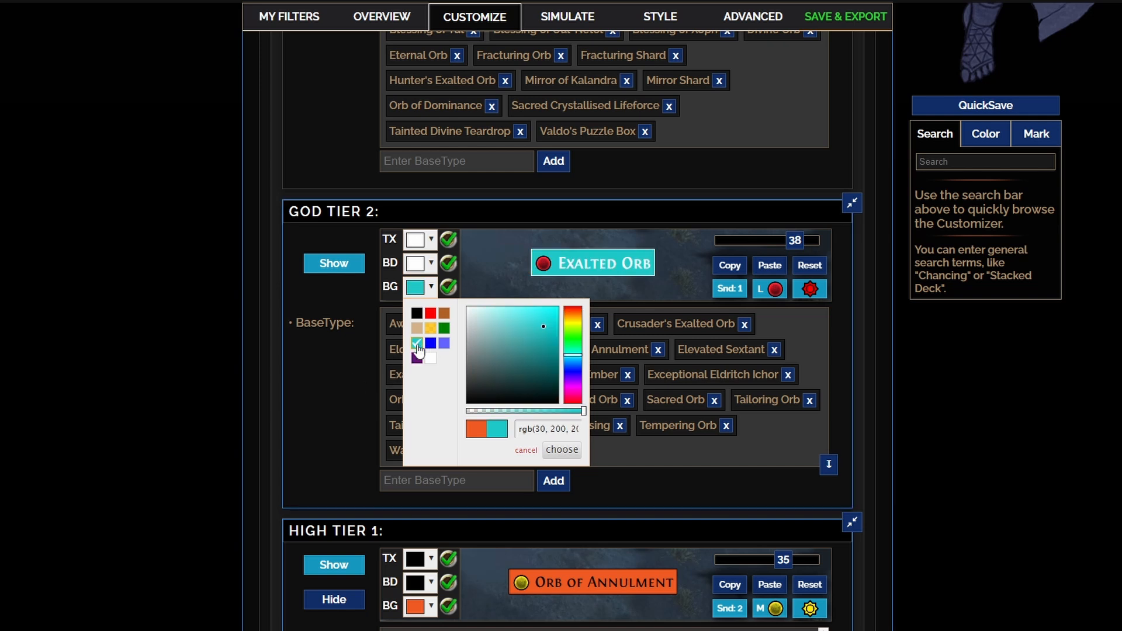
click(394, 388)
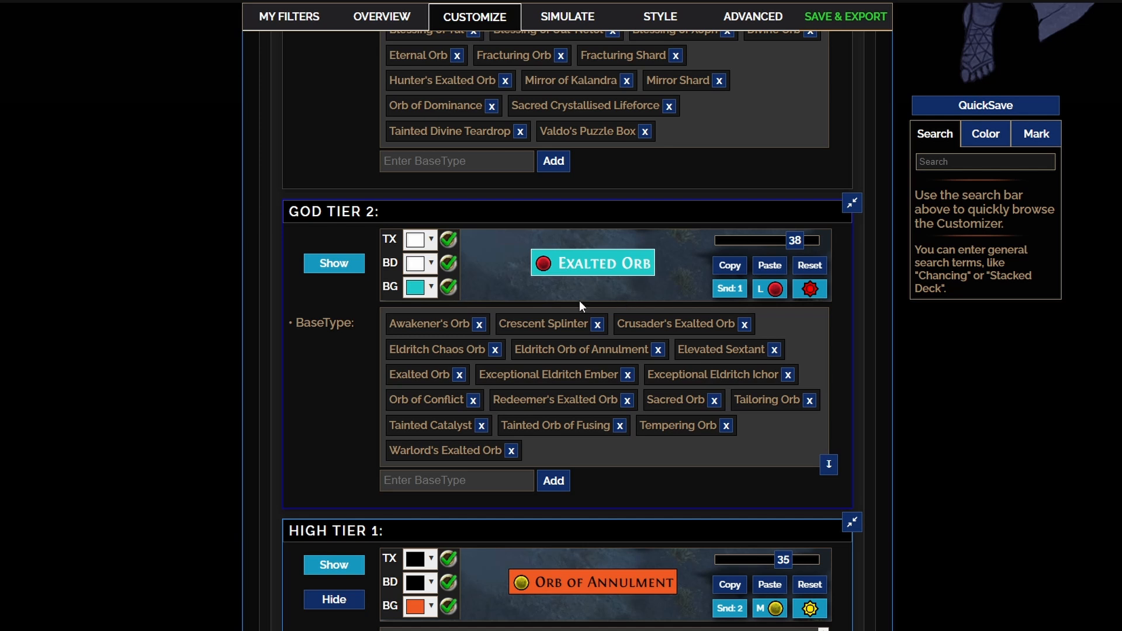
Try a black border for God Tier 2 and set the border color to bright cyan instead.
click(429, 274)
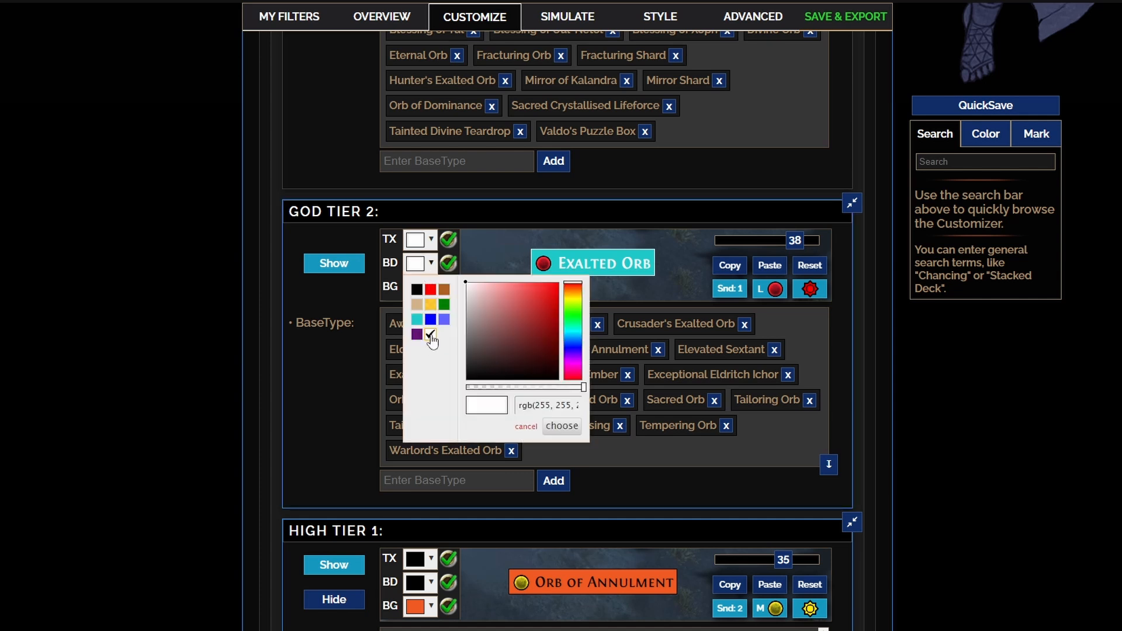
click(418, 290)
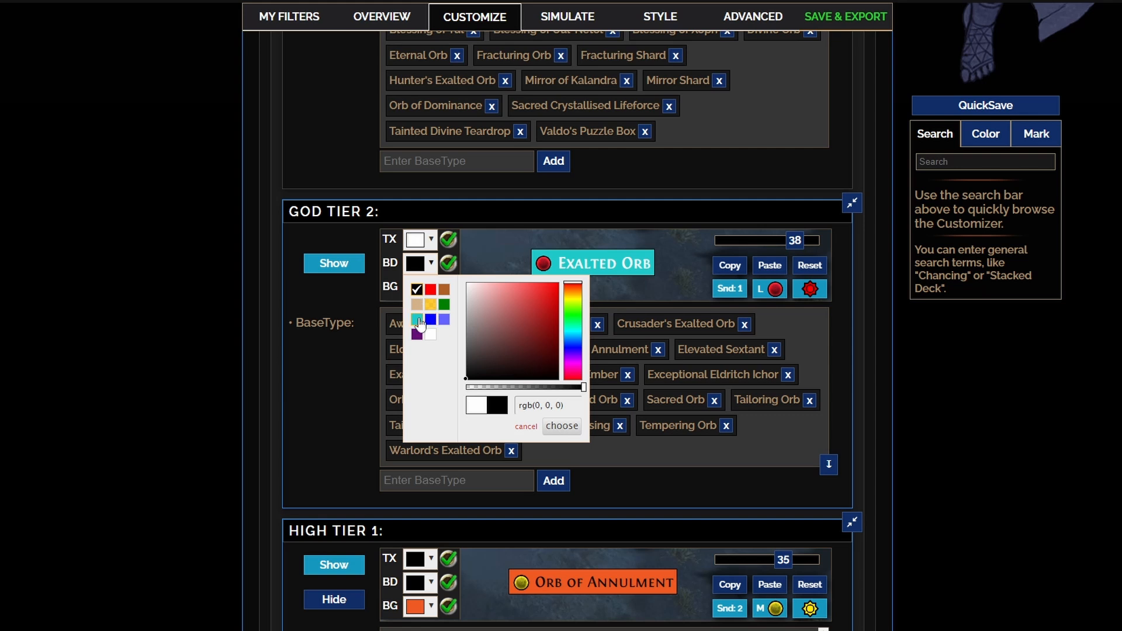
click(417, 319)
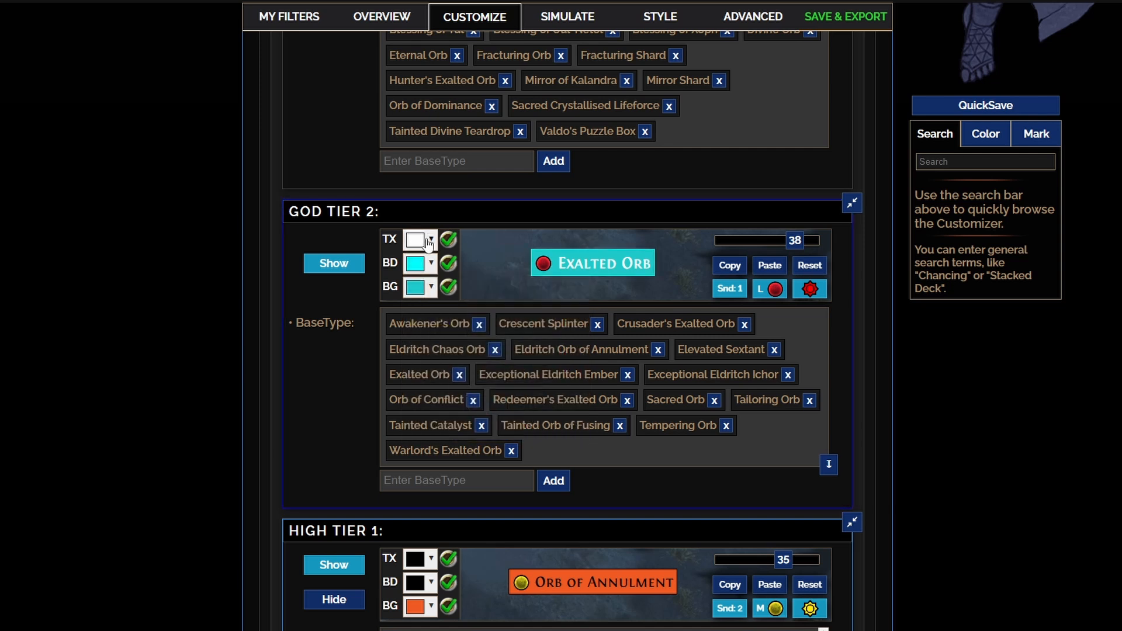
Try black, tan and other text colors for God Tier 2 and return the text color to white.
click(416, 240)
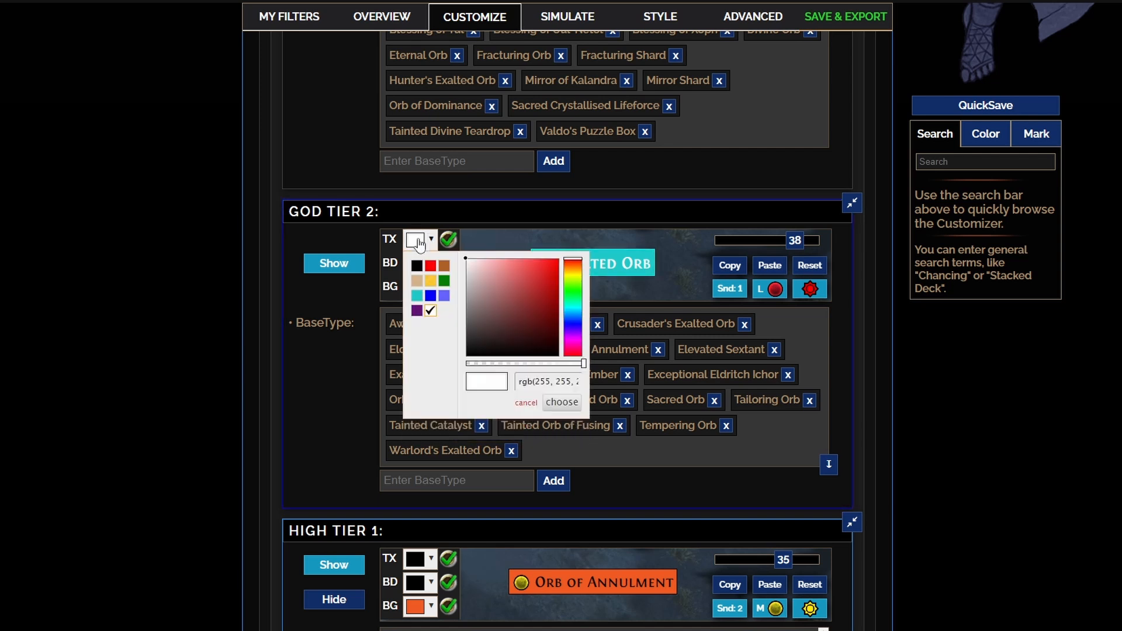
click(417, 266)
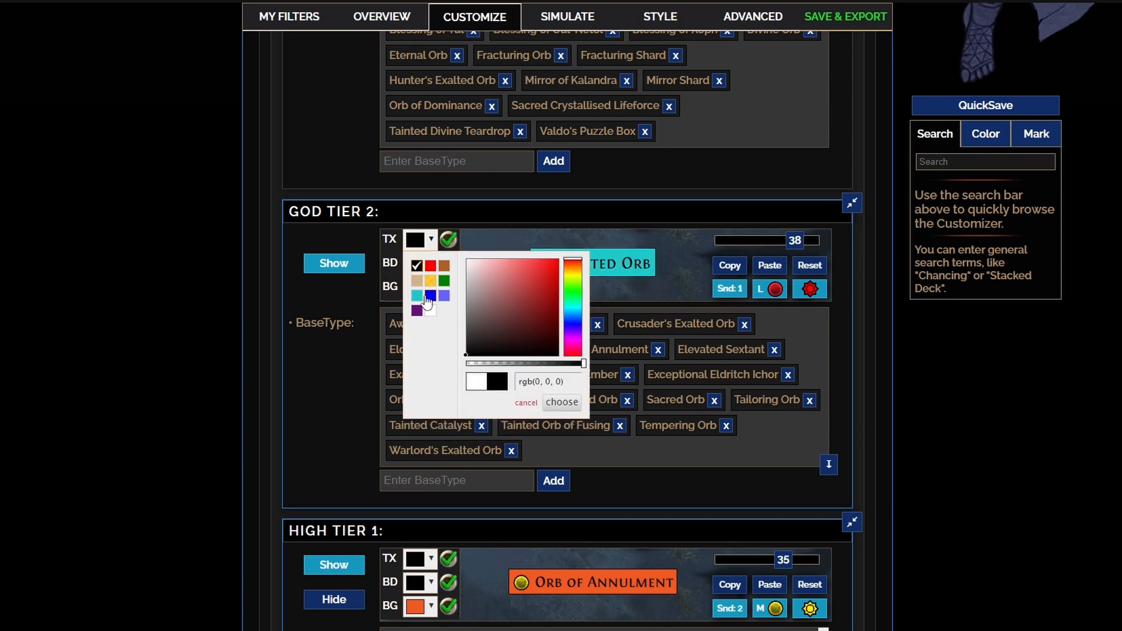
click(430, 298)
click(431, 266)
click(444, 266)
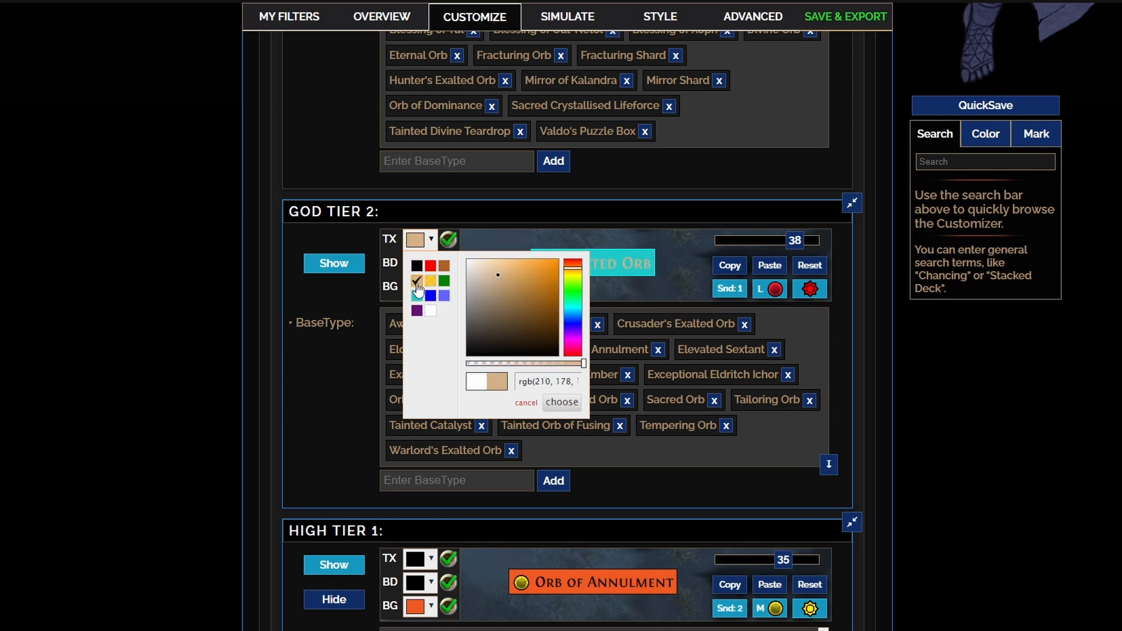
mouse_move(535, 319)
mouse_down()
mouse_move(563, 311)
mouse_move(532, 320)
mouse_move(574, 264)
mouse_up()
click(431, 311)
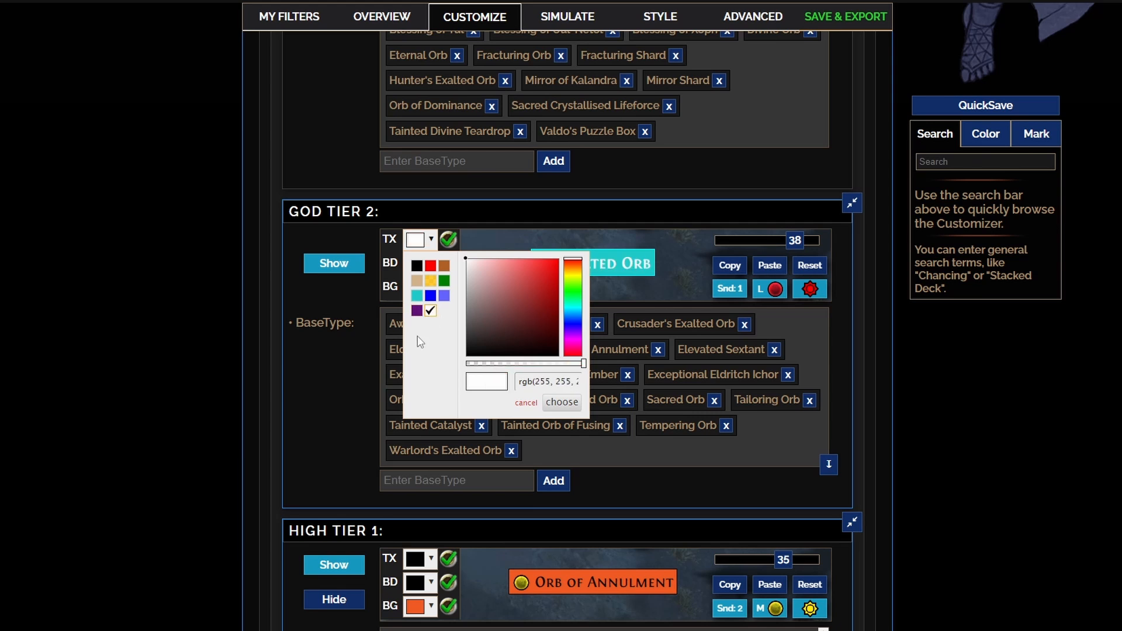
Make the God Tier 2 turquoise background semi-transparent by lowering its opacity to an alpha of about 136.
click(370, 387)
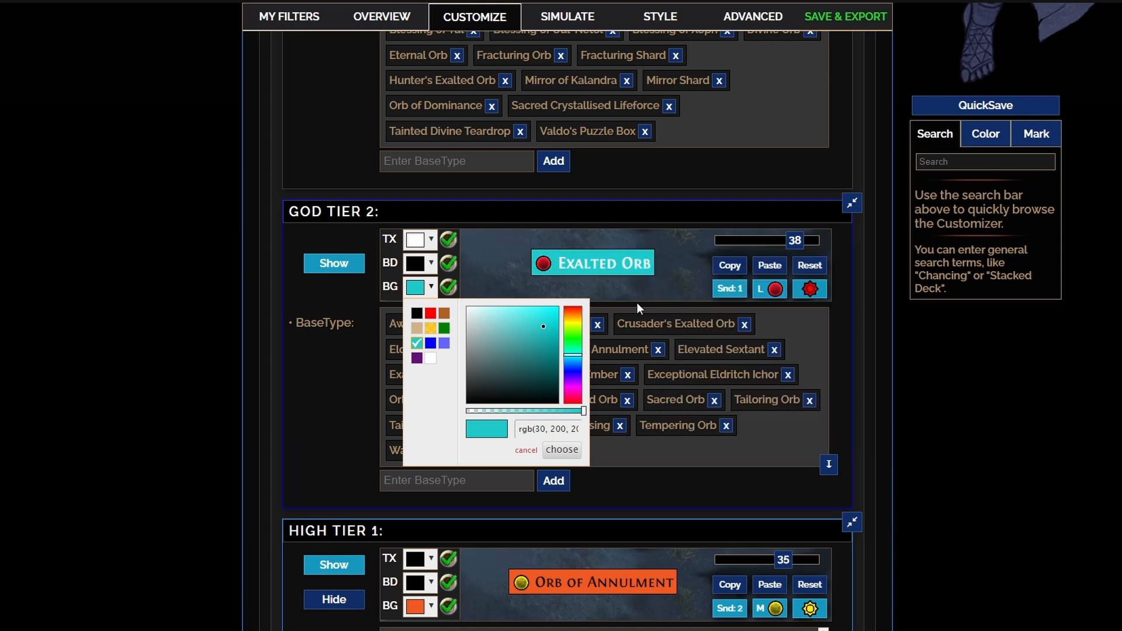
mouse_move(587, 262)
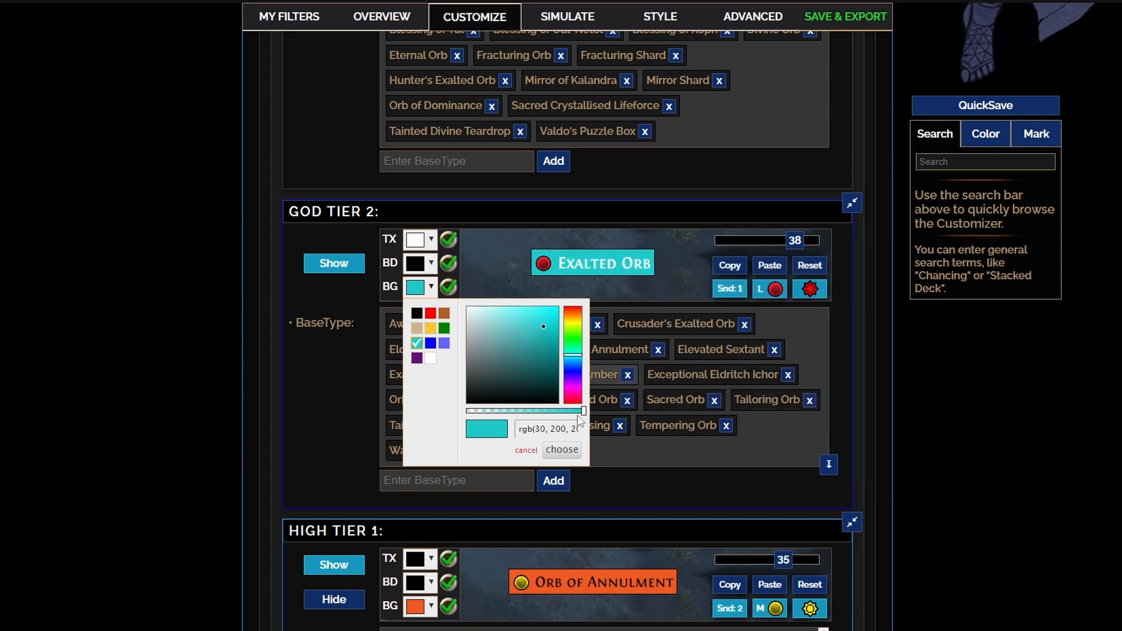
drag(583, 411, 536, 415)
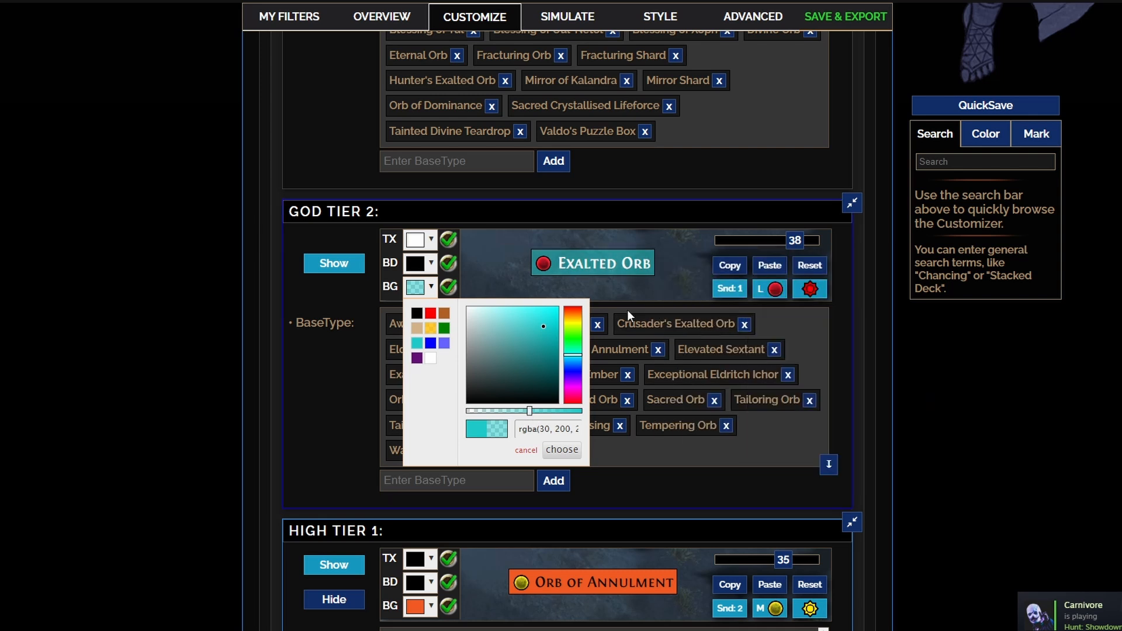
mouse_move(547, 269)
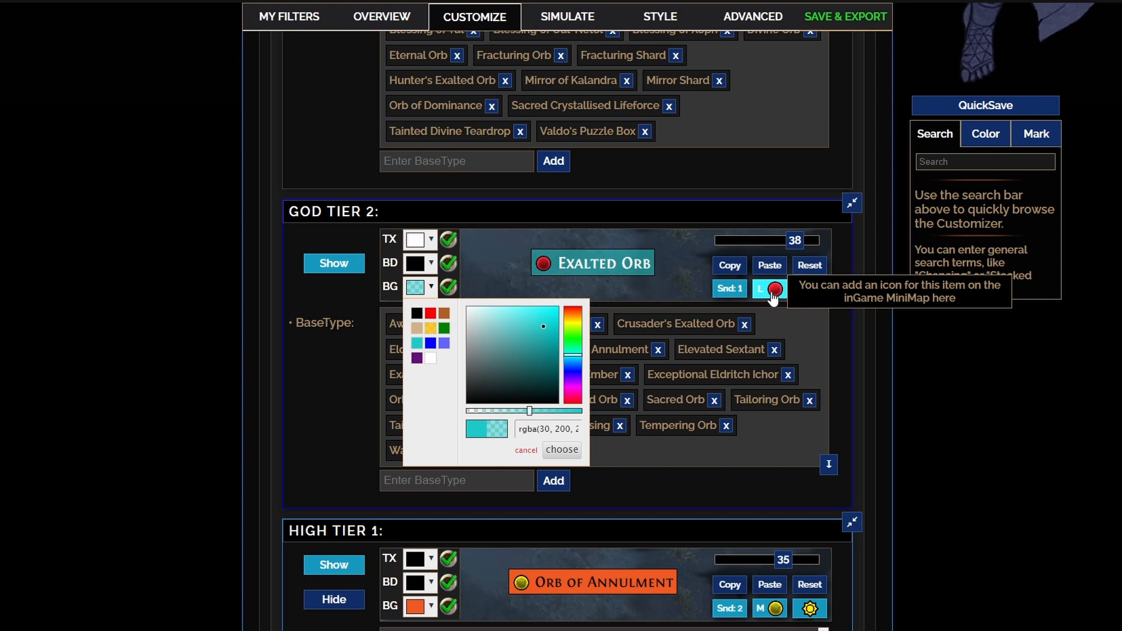
Try a blue map icon for God Tier 2 and set the icon color to Cyan instead.
click(773, 291)
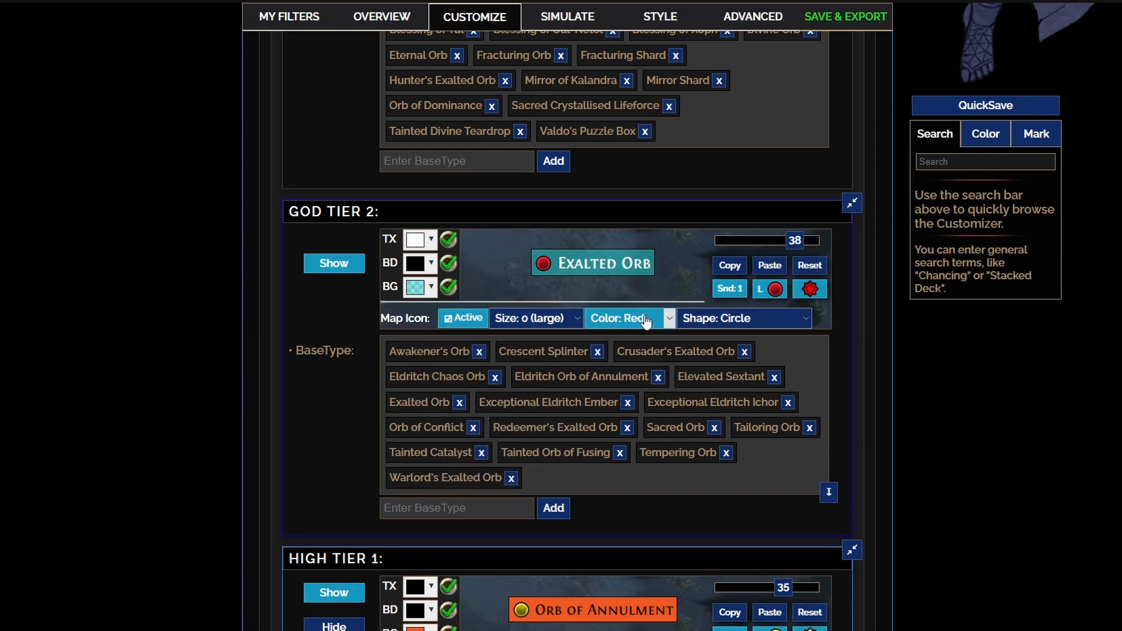
click(653, 323)
click(655, 338)
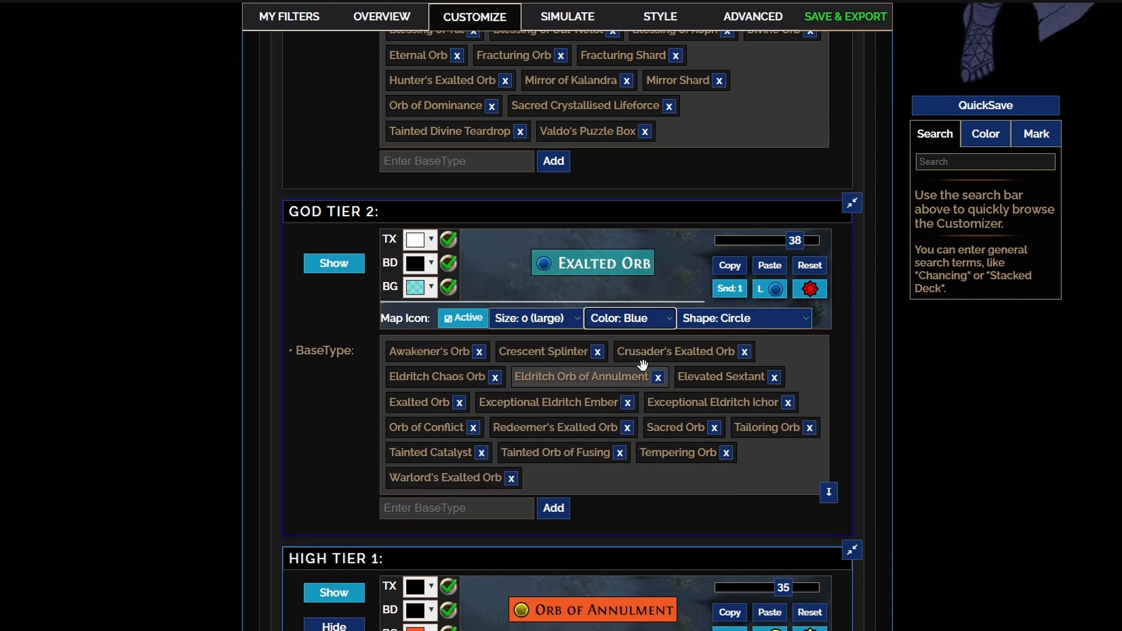
click(662, 329)
click(653, 407)
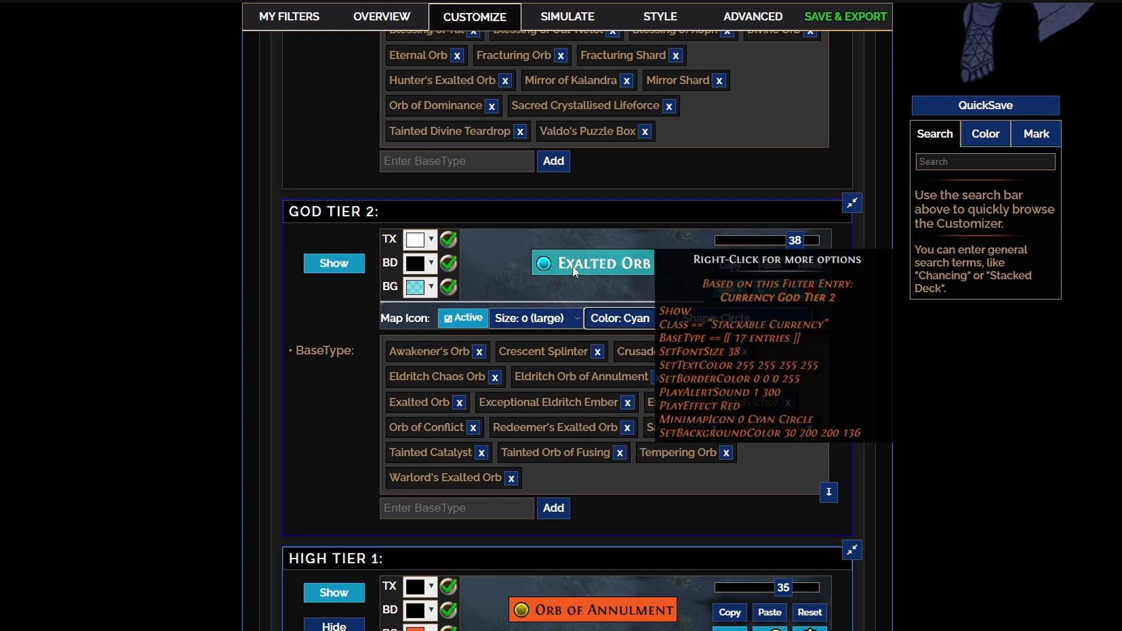
Compare God Tier 2 with God Tier 1 and set the God Tier 2 beam color to Cyan.
scroll(668, 331, up, 4)
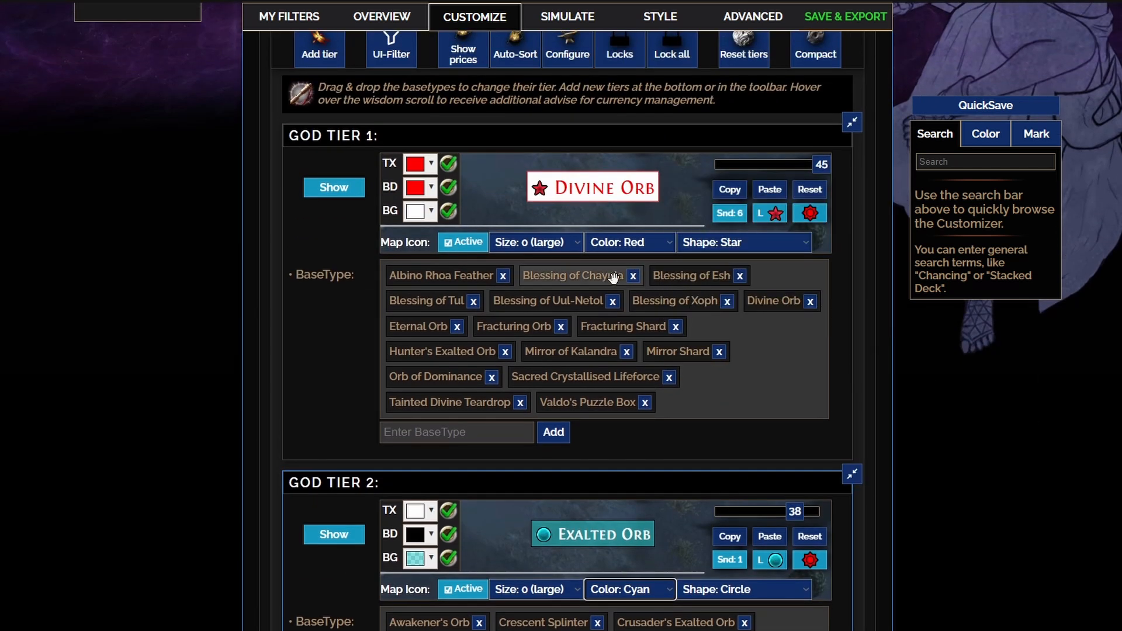
scroll(573, 226, down, 5)
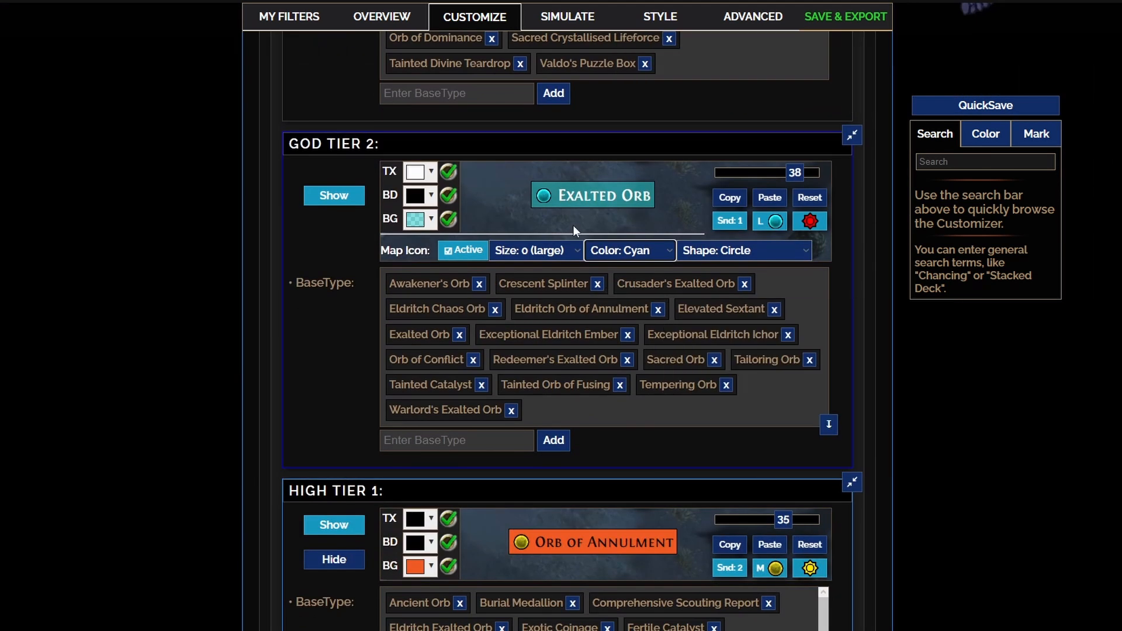
click(811, 221)
click(534, 250)
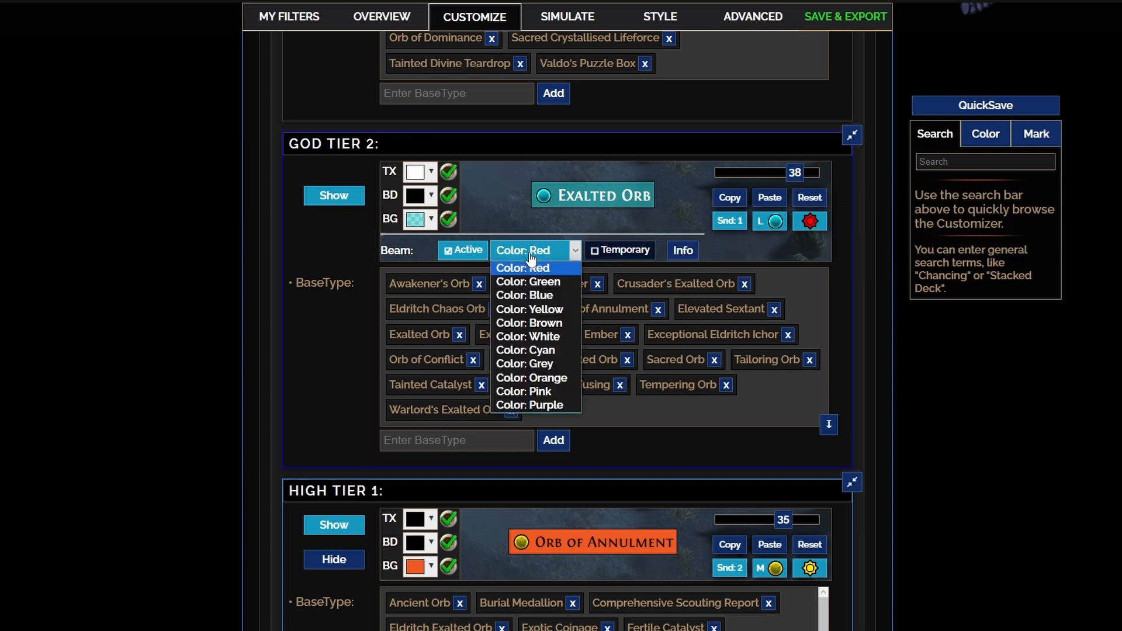
click(558, 350)
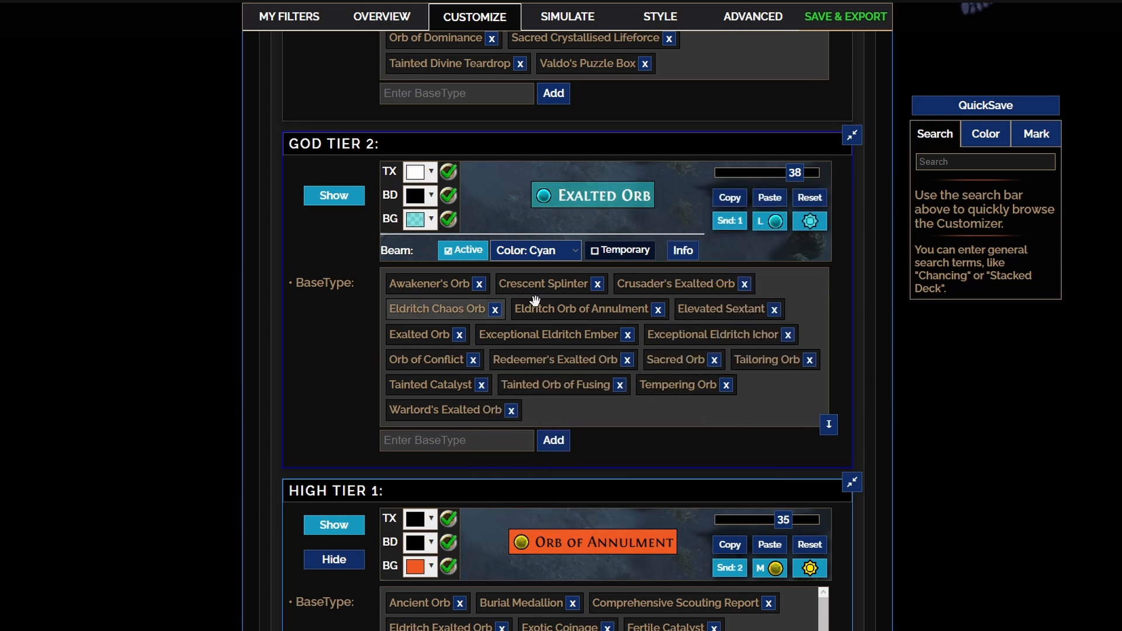
Copy the God Tier 2 appearance onto High Tier 1 and set the High Tier 1 font size to 35.
click(730, 199)
scroll(515, 323, down, 3)
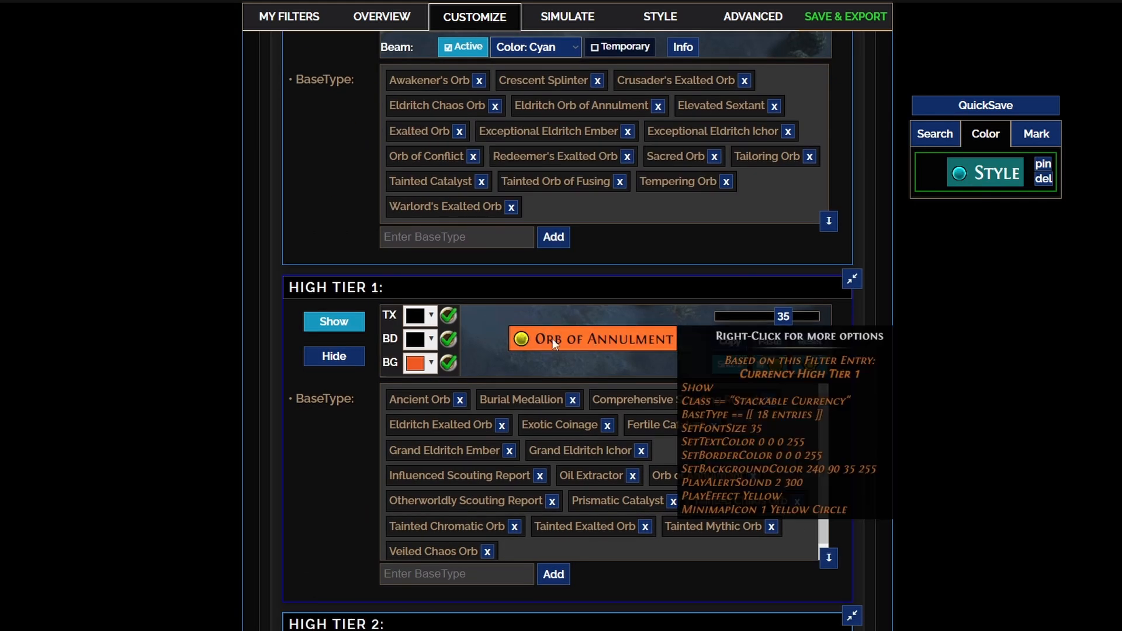
scroll(620, 364, down, 1)
click(770, 274)
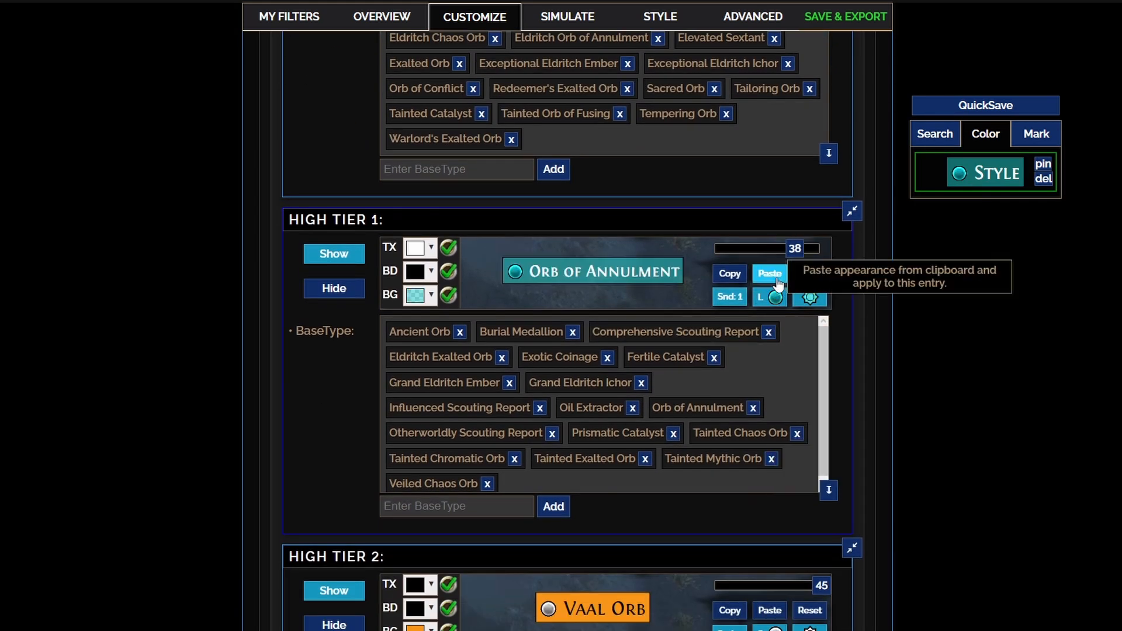
drag(795, 249, 788, 252)
Paste the copied God Tier 2 appearance onto High Tier 2 and High Tier 3 as well.
scroll(679, 313, up, 2)
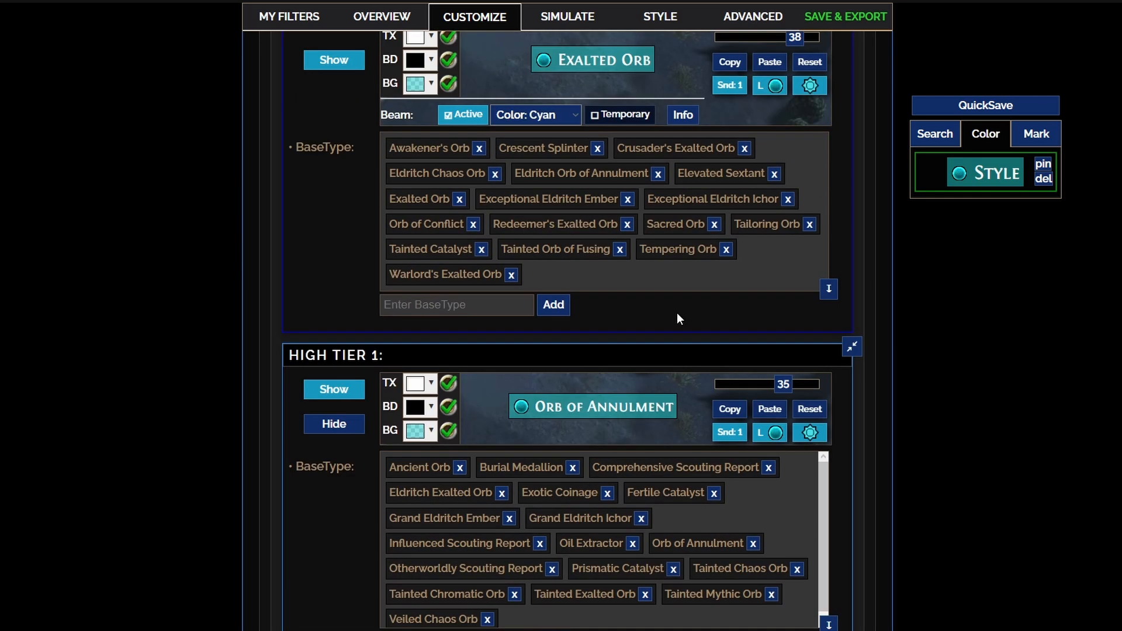
scroll(677, 313, down, 1)
scroll(542, 383, up, 1)
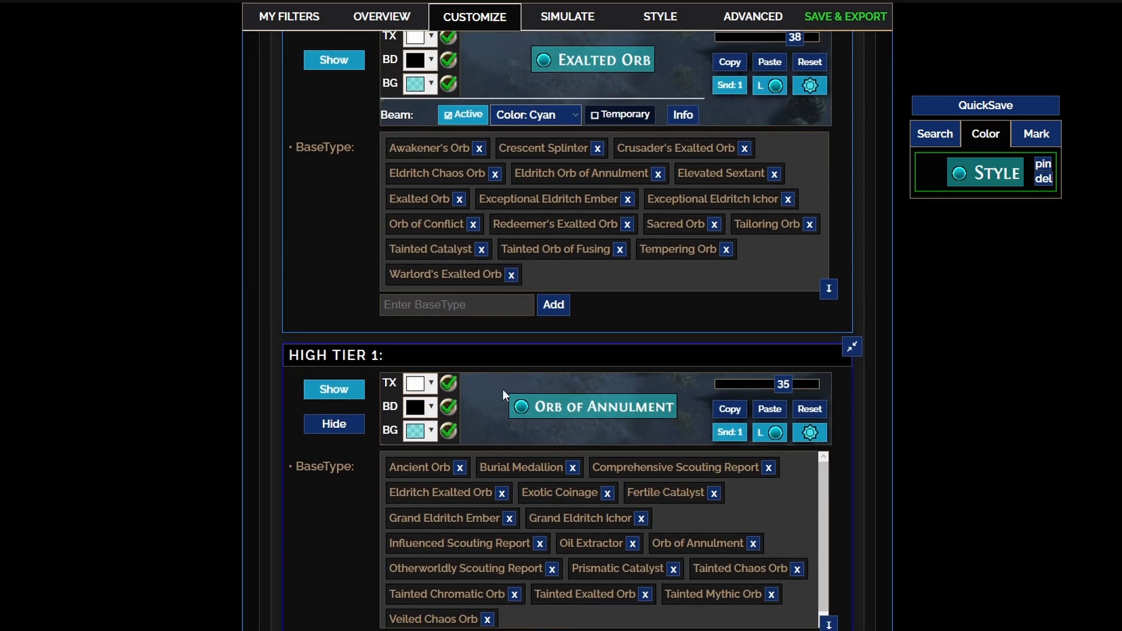
scroll(526, 383, down, 1)
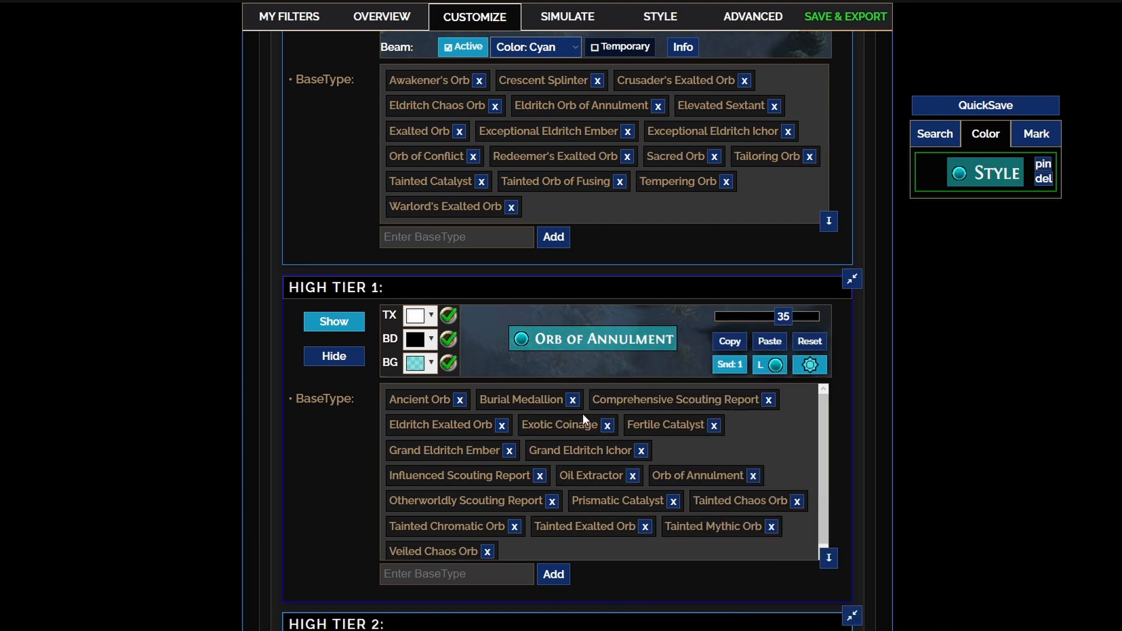
scroll(583, 414, up, 3)
scroll(570, 391, down, 2)
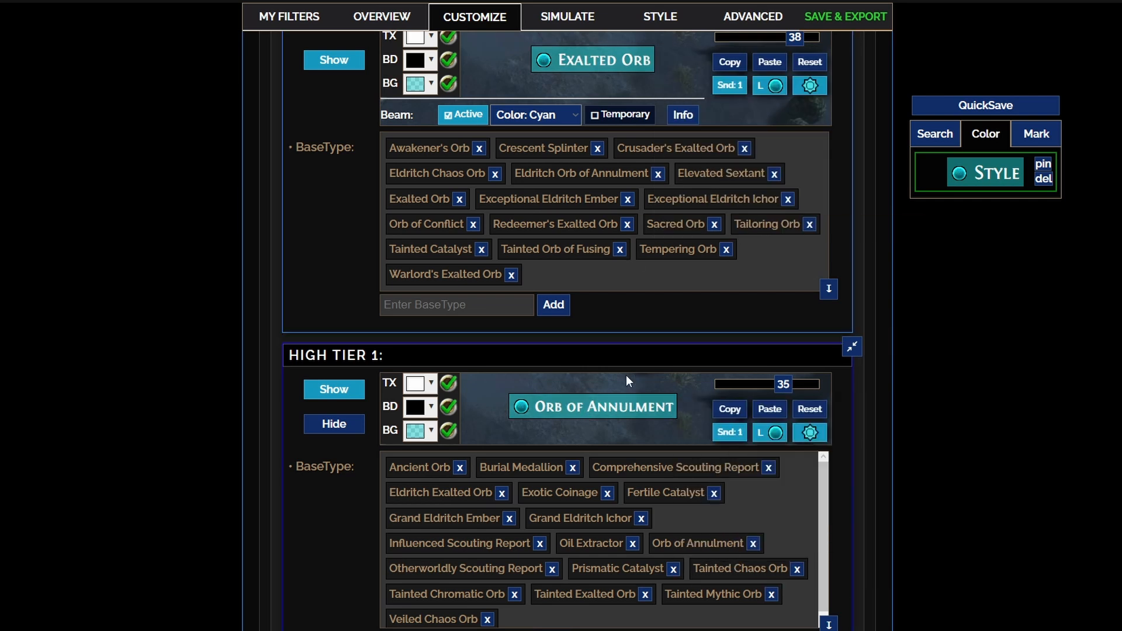
scroll(477, 388, down, 15)
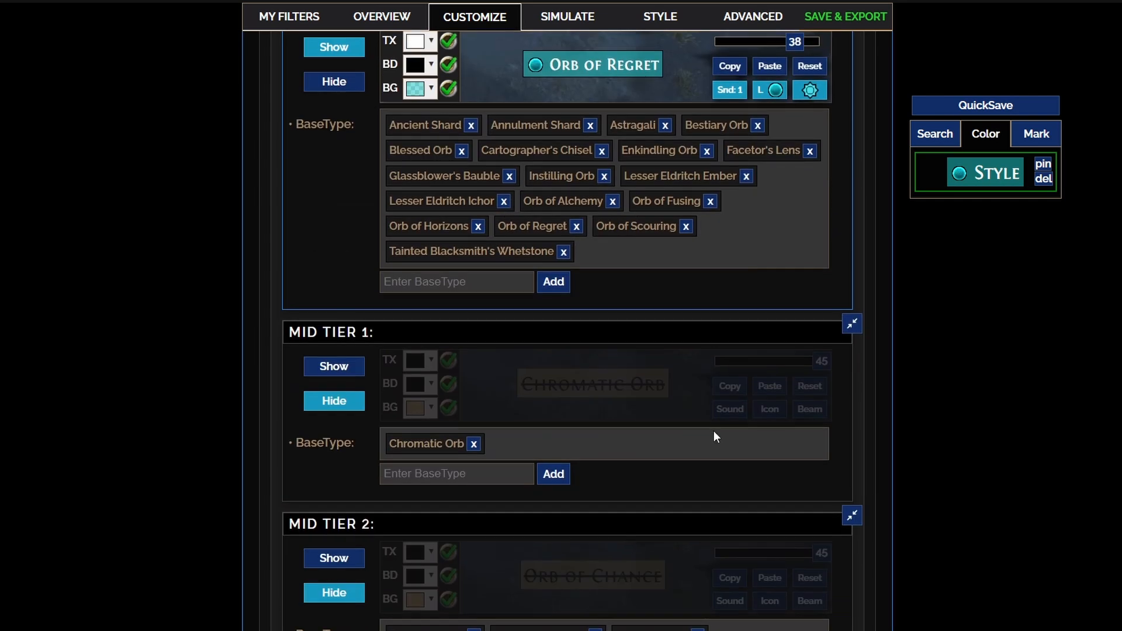
Compare the appearance and base types of the God Tier 2, High Tier 1, High Tier 2 and High Tier 3 entries.
scroll(715, 436, up, 7)
scroll(627, 305, down, 3)
scroll(606, 318, up, 5)
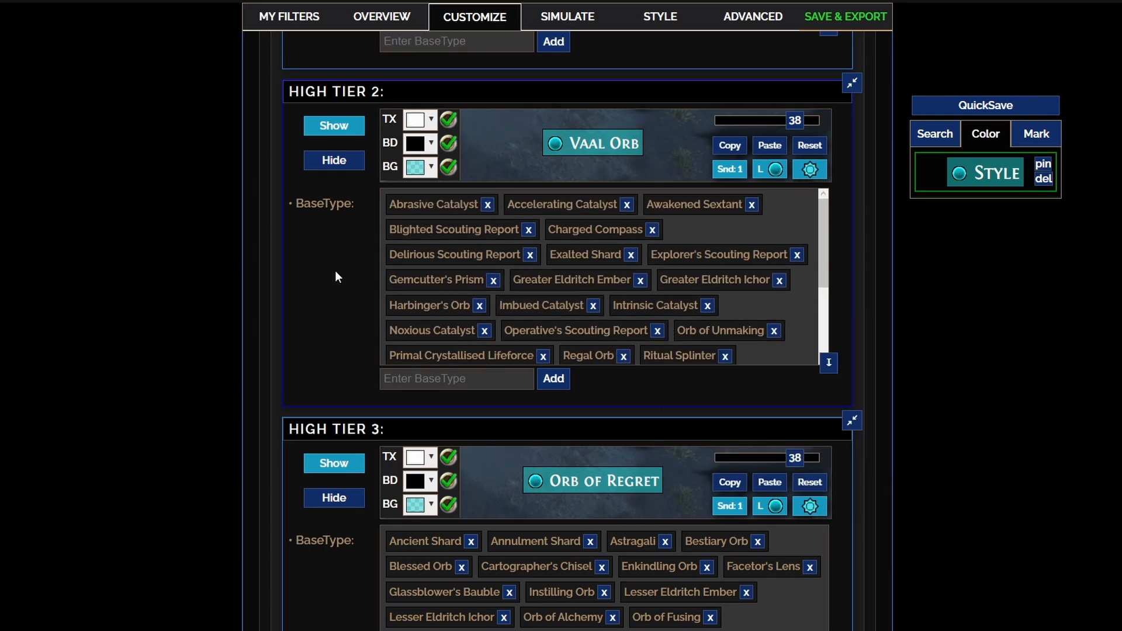
scroll(536, 314, down, 1)
scroll(598, 369, up, 5)
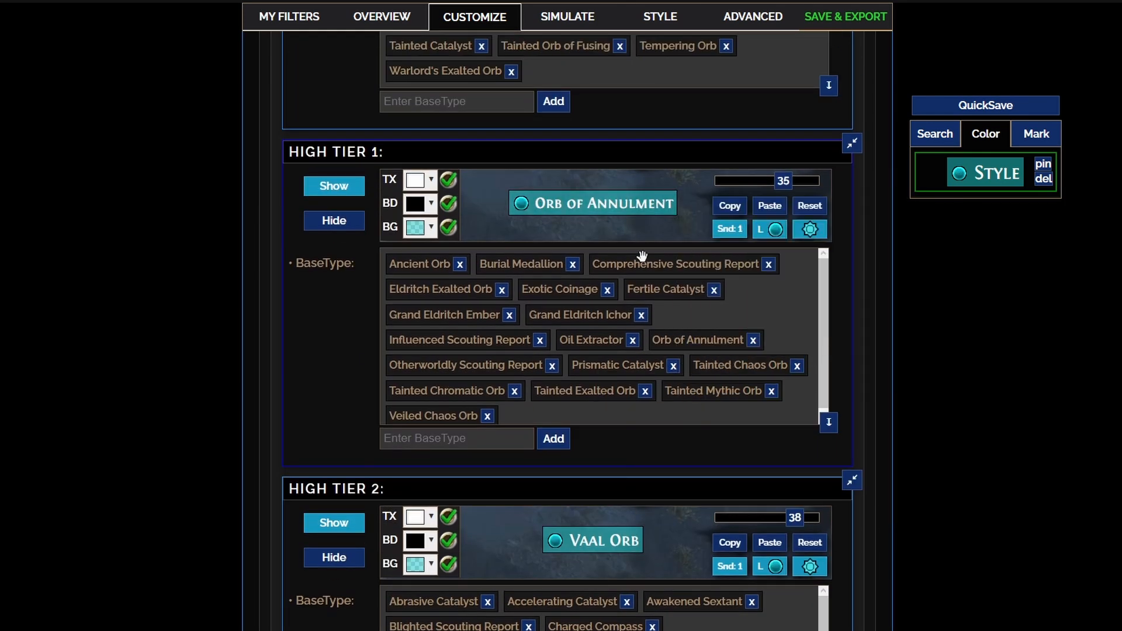
scroll(598, 369, up, 5)
scroll(601, 328, down, 6)
scroll(602, 294, down, 5)
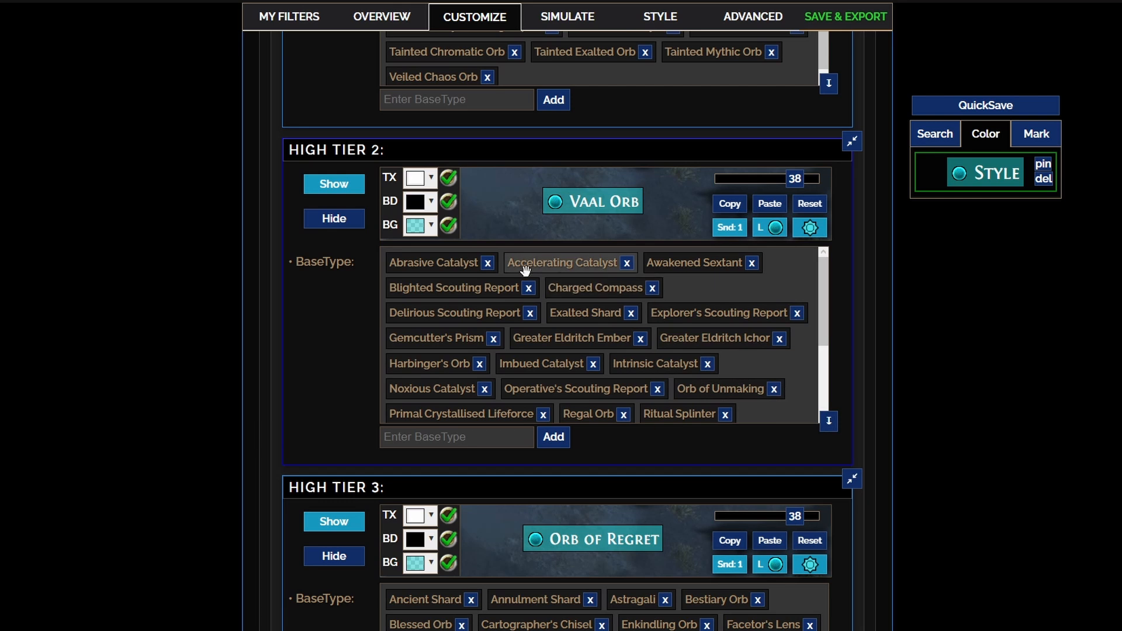
scroll(581, 325, up, 3)
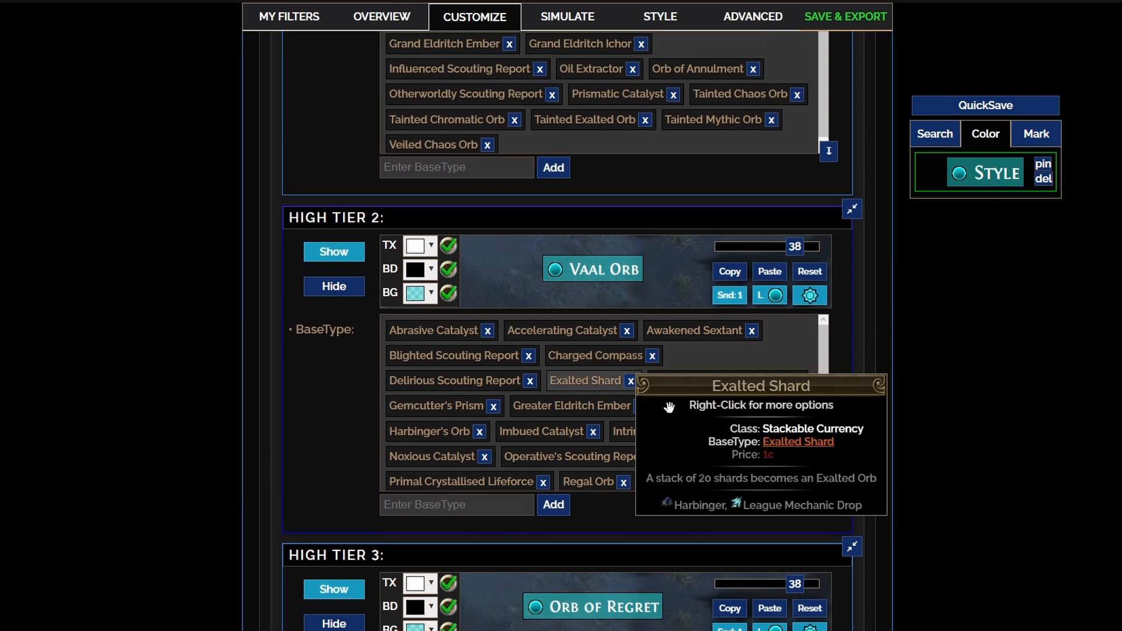
Set the High Tier 3 font size to 35 and examine the tier's base types.
scroll(672, 409, down, 5)
scroll(614, 409, down, 3)
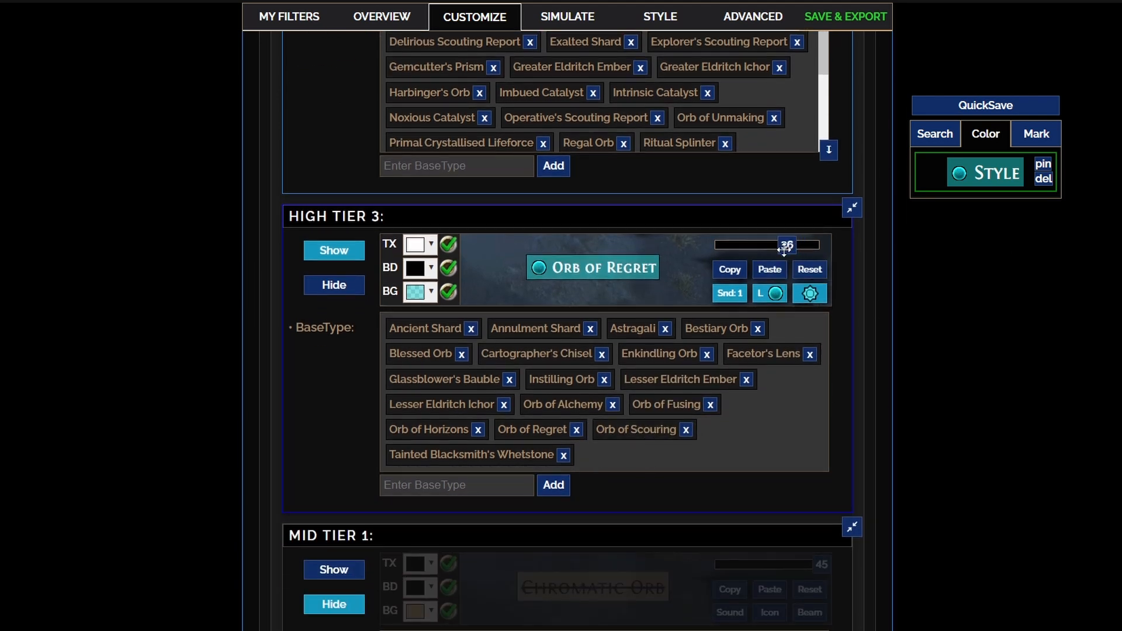
drag(785, 248, 782, 248)
mouse_move(643, 431)
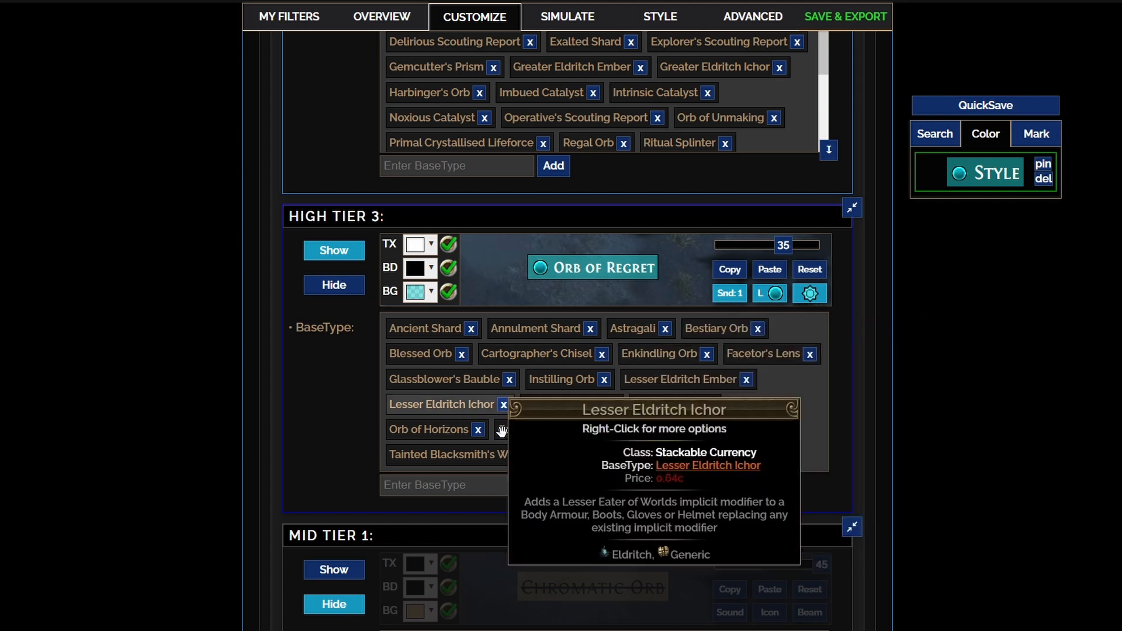
mouse_move(445, 324)
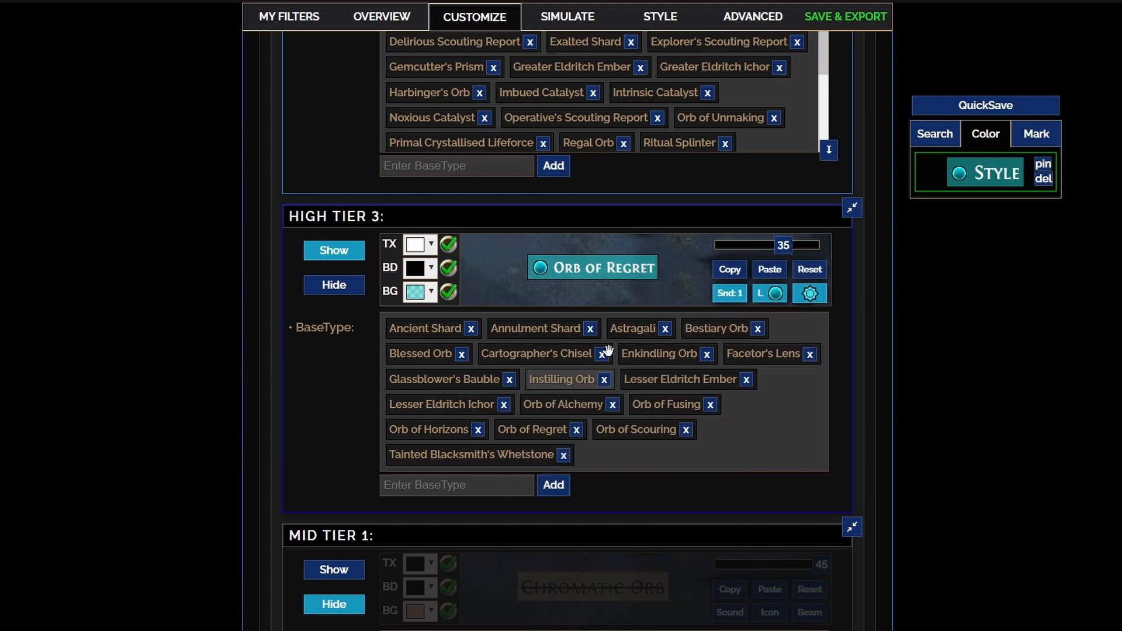
Set the alert sound of High Tier 3 and High Tier 2 to sound 2.
mouse_move(685, 326)
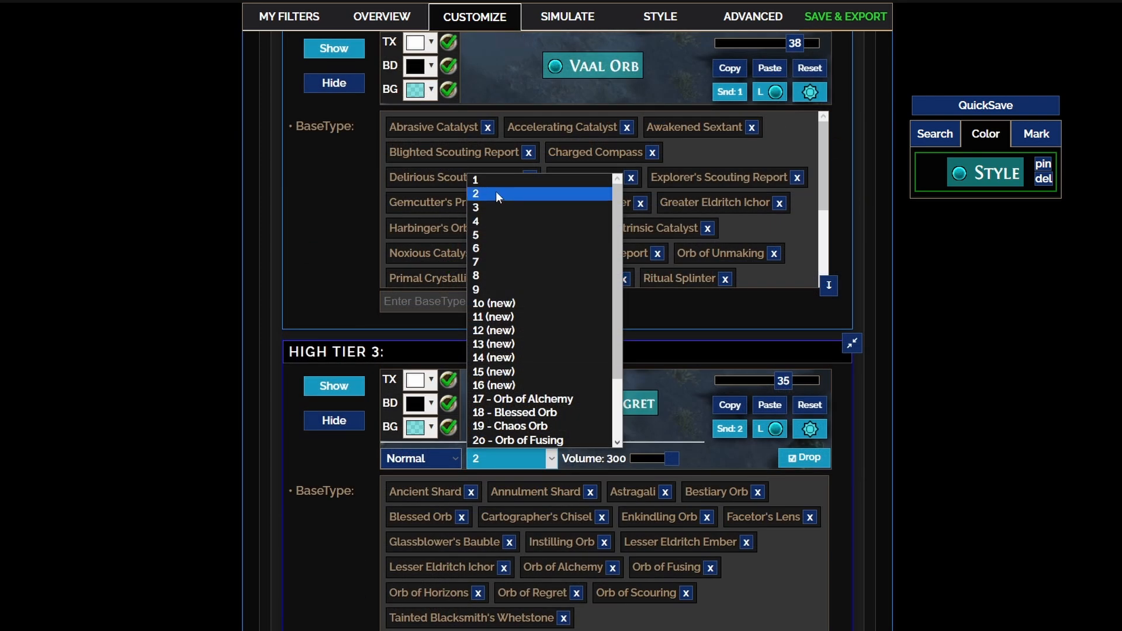
click(496, 191)
scroll(549, 308, up, 1)
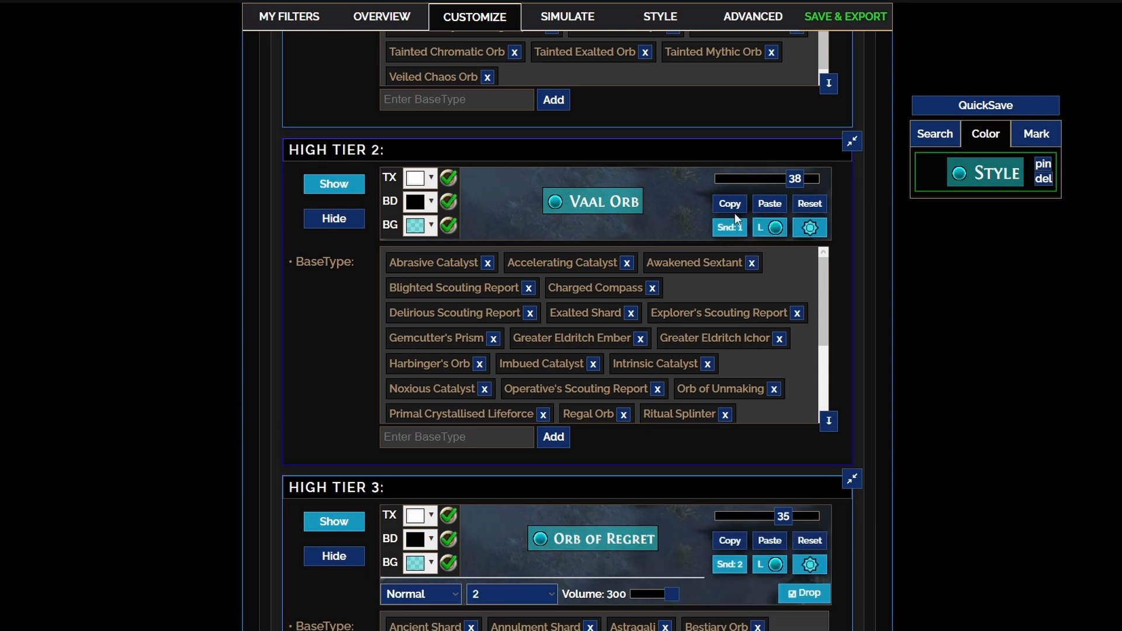
click(736, 228)
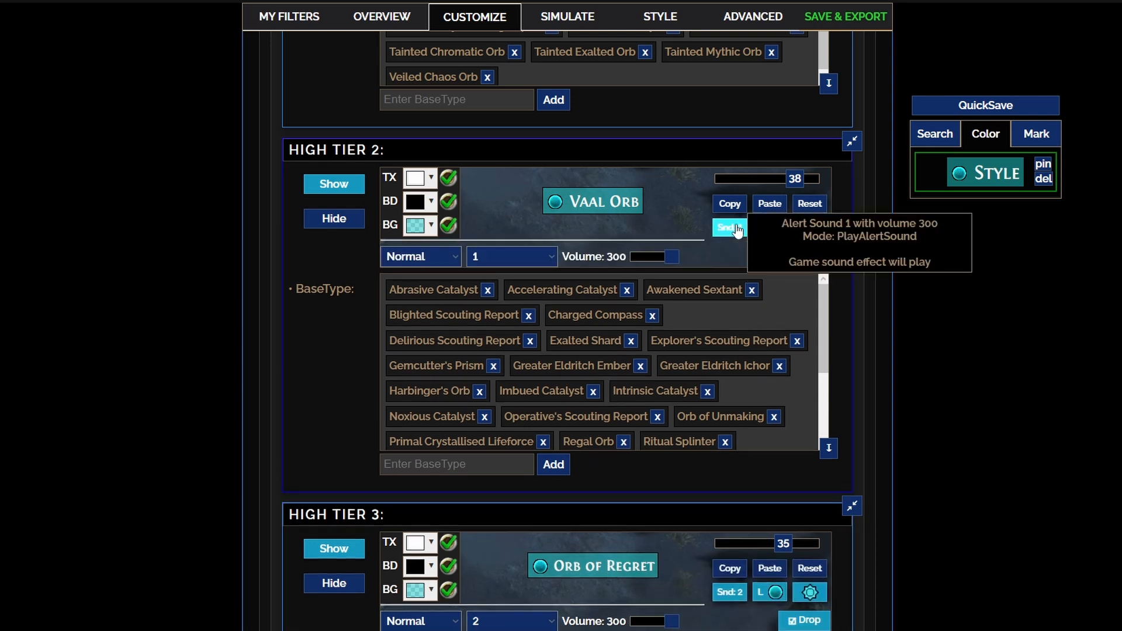
click(530, 261)
click(494, 294)
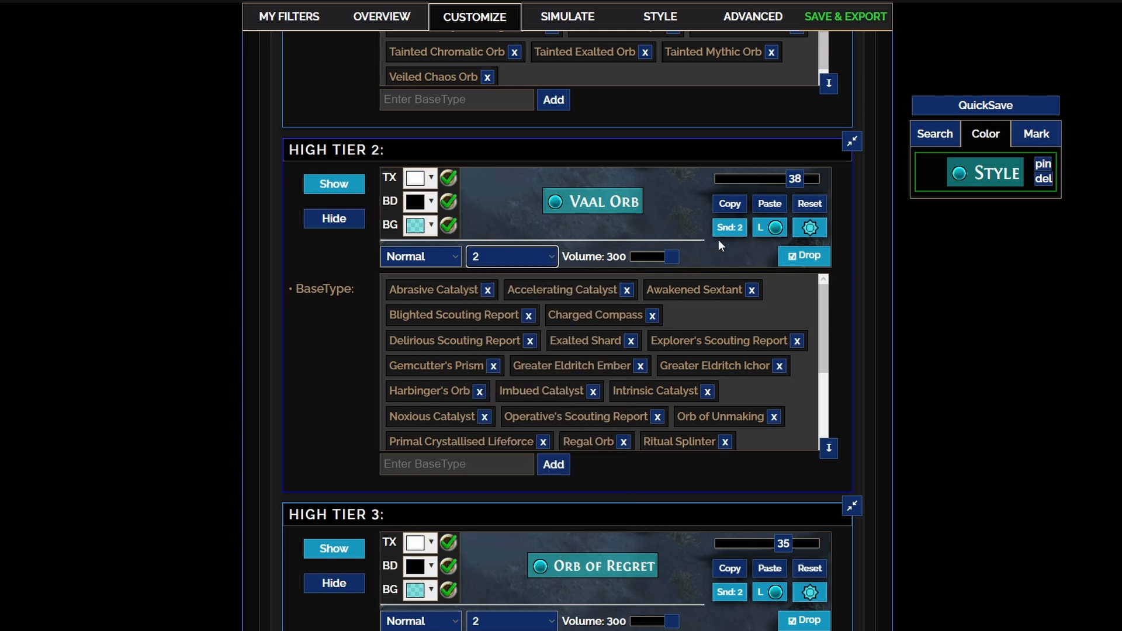
Set the High Tier 1 alert sound to sound 2.
scroll(629, 261, up, 1)
scroll(629, 262, up, 5)
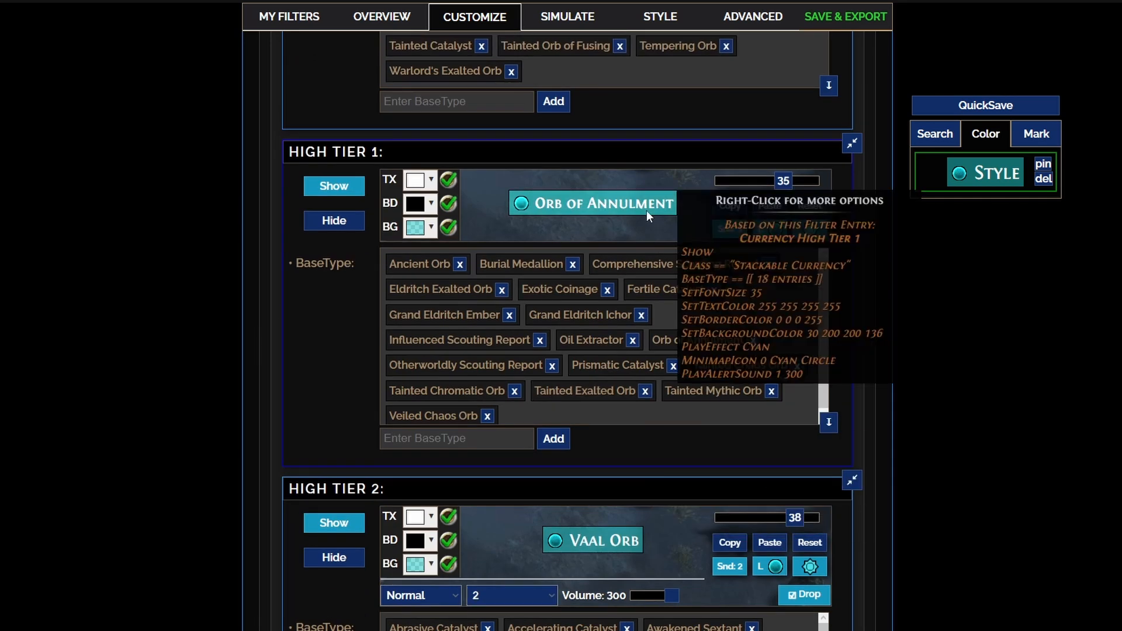
click(730, 228)
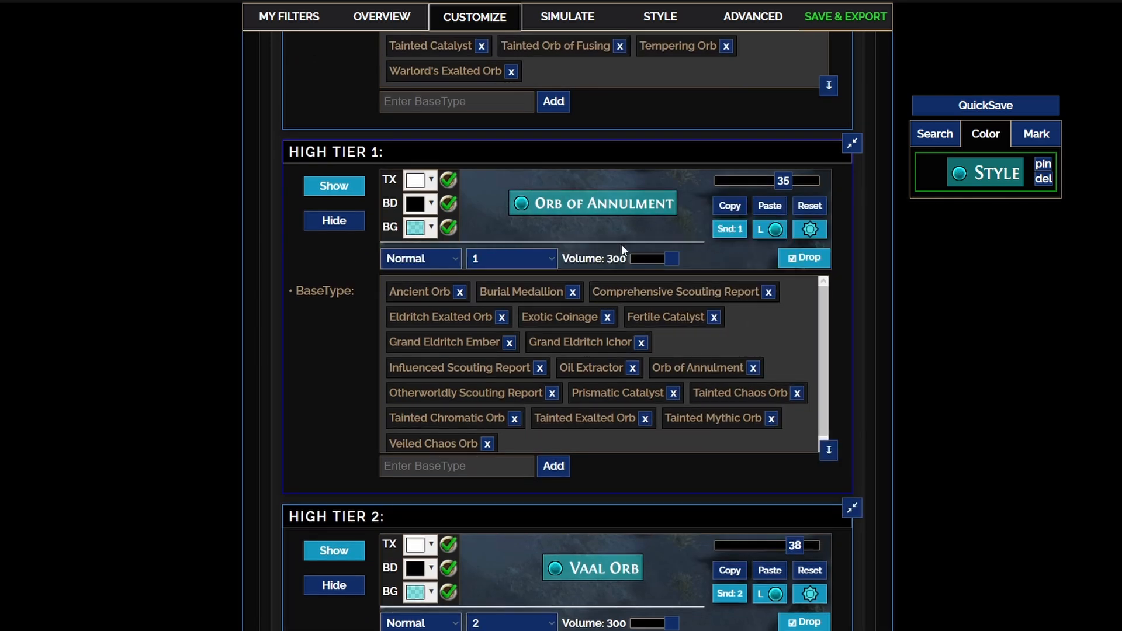
click(515, 258)
click(503, 296)
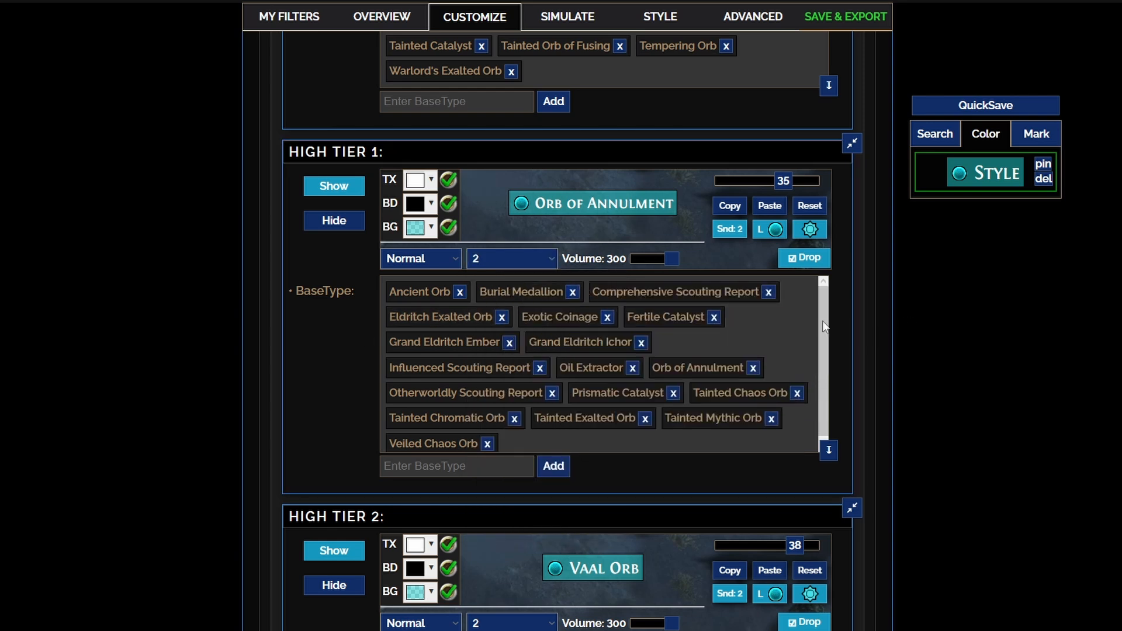
Review the High Tier 1 and High Tier 2 settings and examine the Prismatic Catalyst's details.
mouse_move(595, 390)
scroll(363, 369, up, 8)
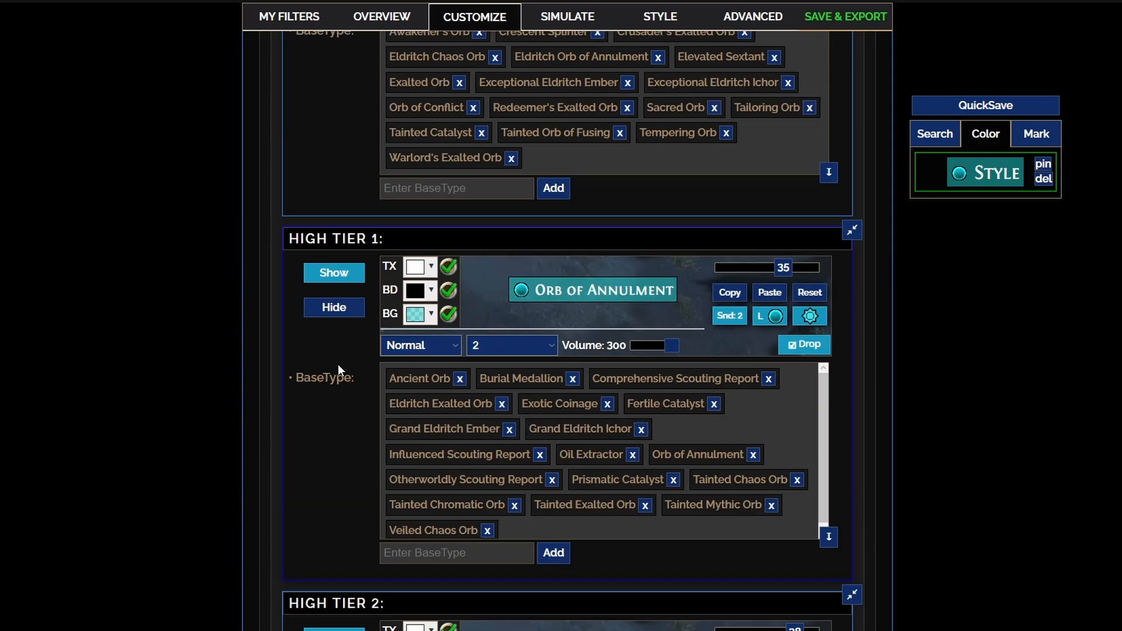
scroll(364, 353, up, 3)
scroll(366, 348, down, 14)
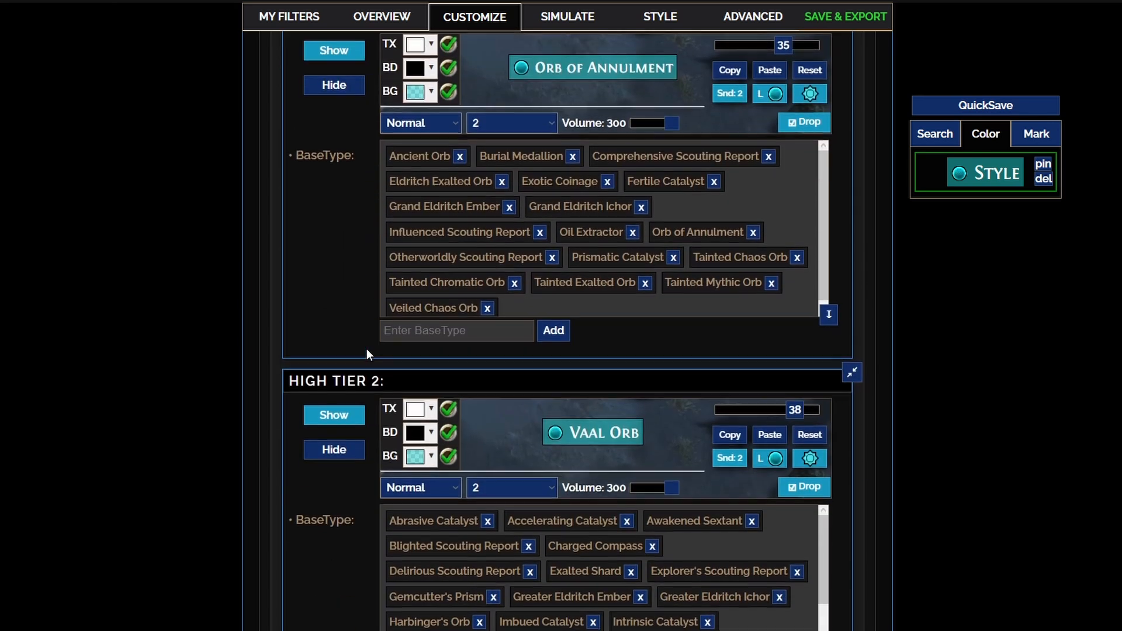
scroll(366, 348, down, 1)
mouse_move(643, 188)
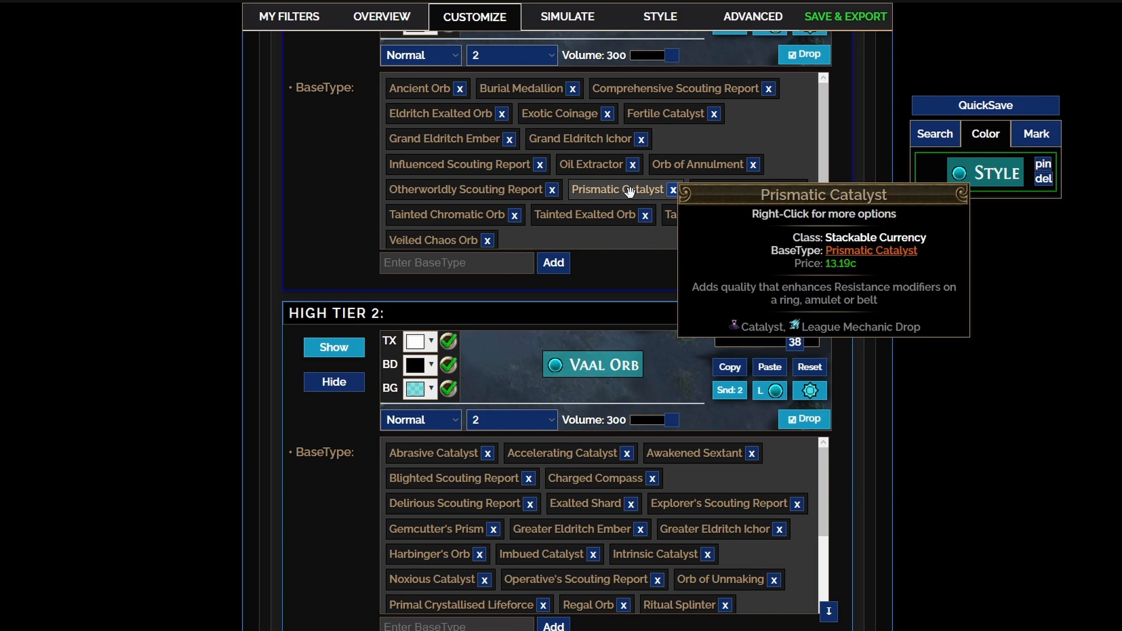
Move Prismatic Catalyst from High Tier 1 to High Tier 2 and Awakened Sextant into High Tier 1, and set High Tier 2's font size to 35.
scroll(566, 263, up, 3)
scroll(670, 370, down, 2)
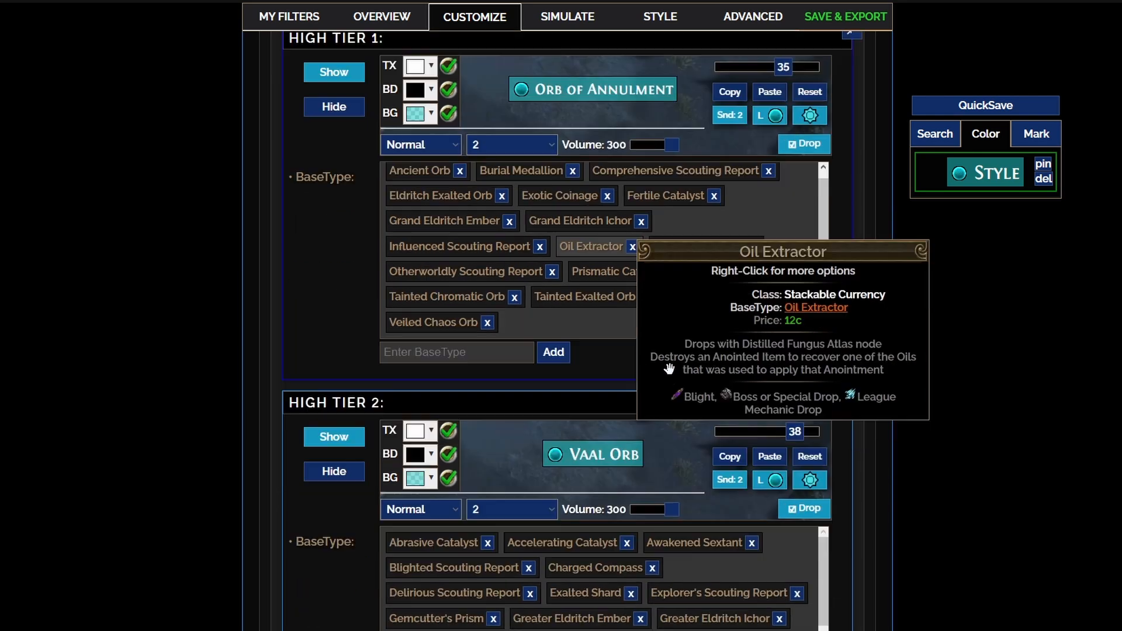
drag(590, 251, 806, 549)
drag(696, 520, 508, 366)
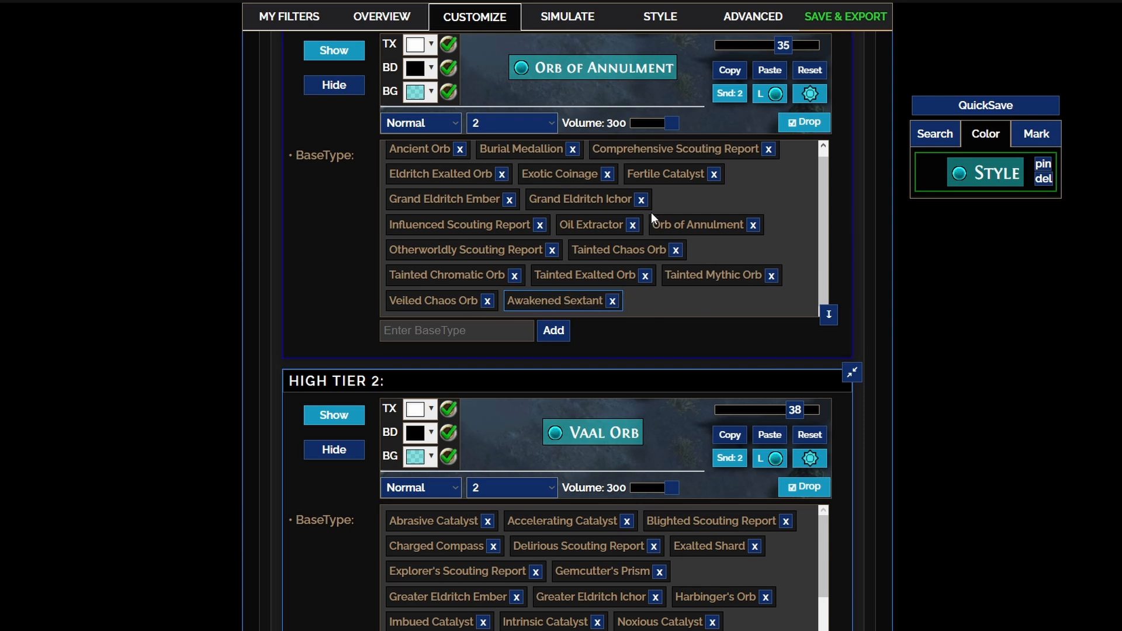
scroll(651, 212, down, 1)
scroll(643, 345, down, 3)
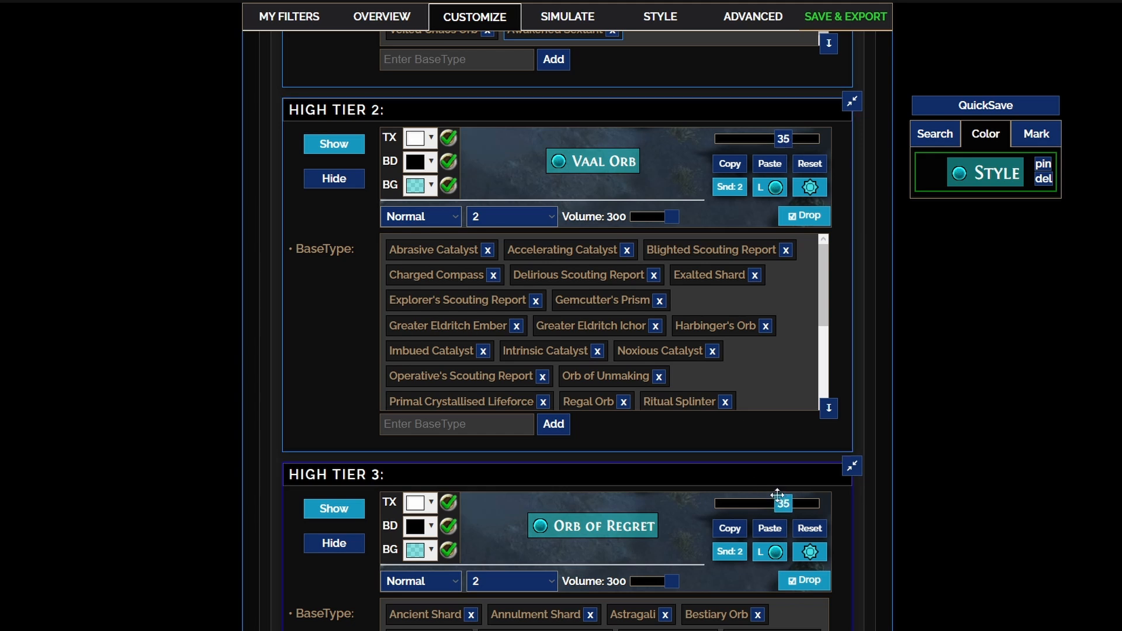
Review the base types and styling of the God, High and Mid currency tiers, including the God Tier 2 beam option.
scroll(682, 420, down, 3)
scroll(585, 293, down, 3)
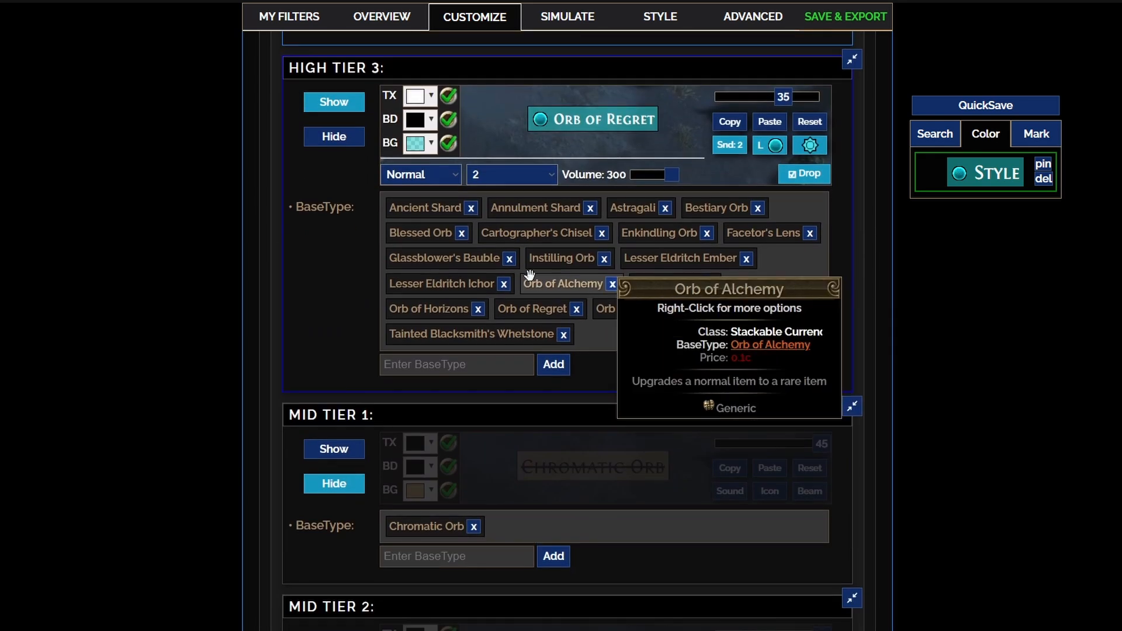
scroll(375, 251, down, 3)
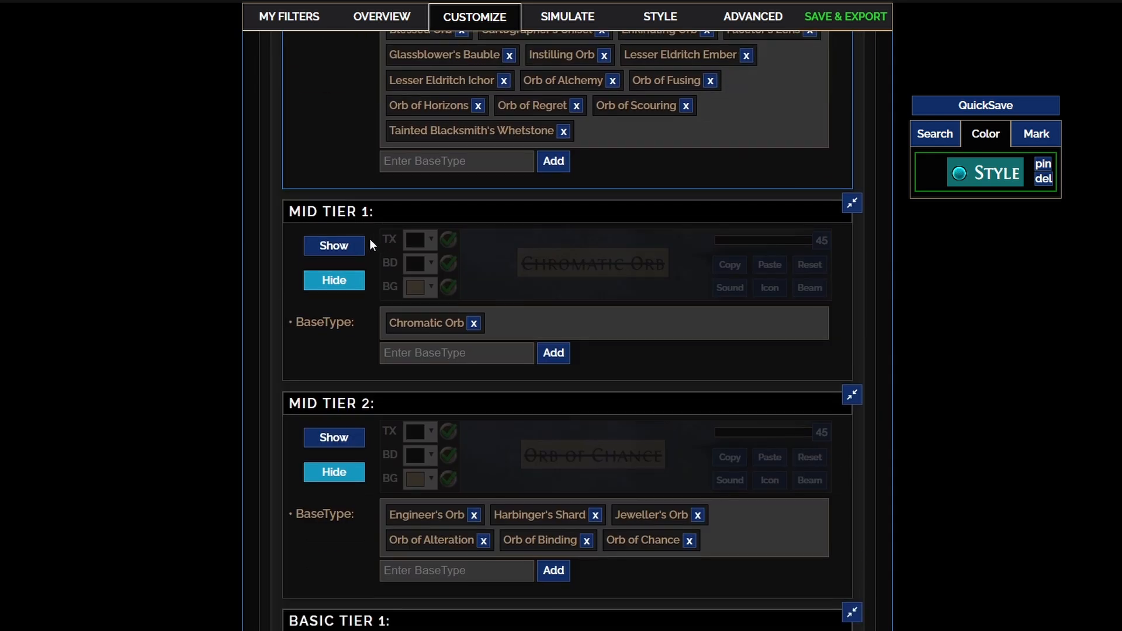
scroll(370, 239, down, 1)
scroll(346, 321, up, 20)
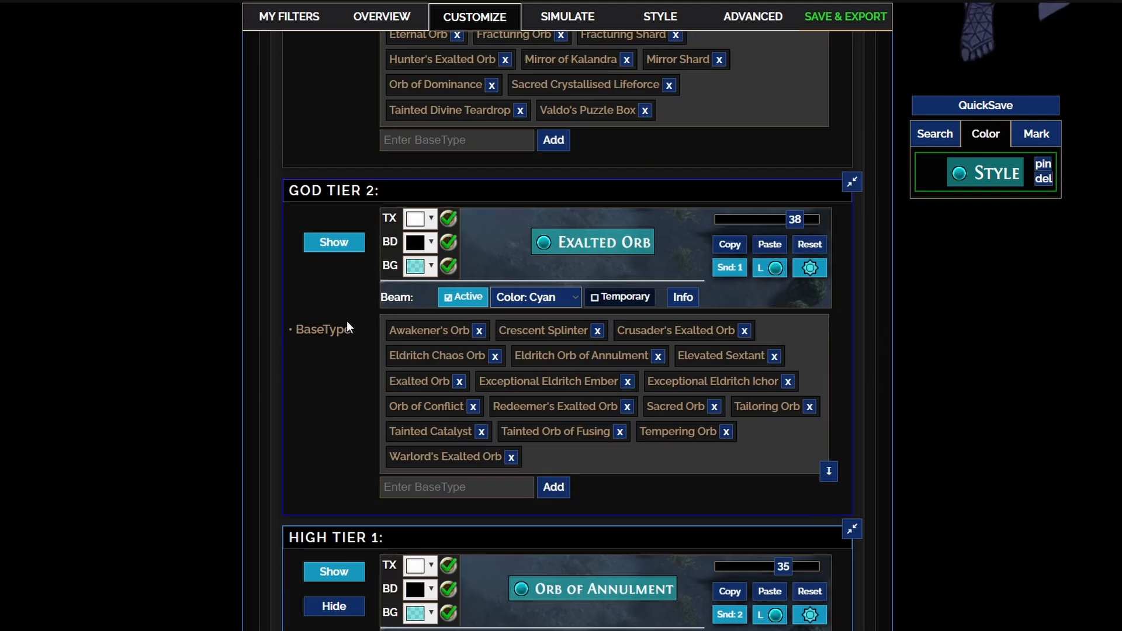
scroll(347, 321, down, 2)
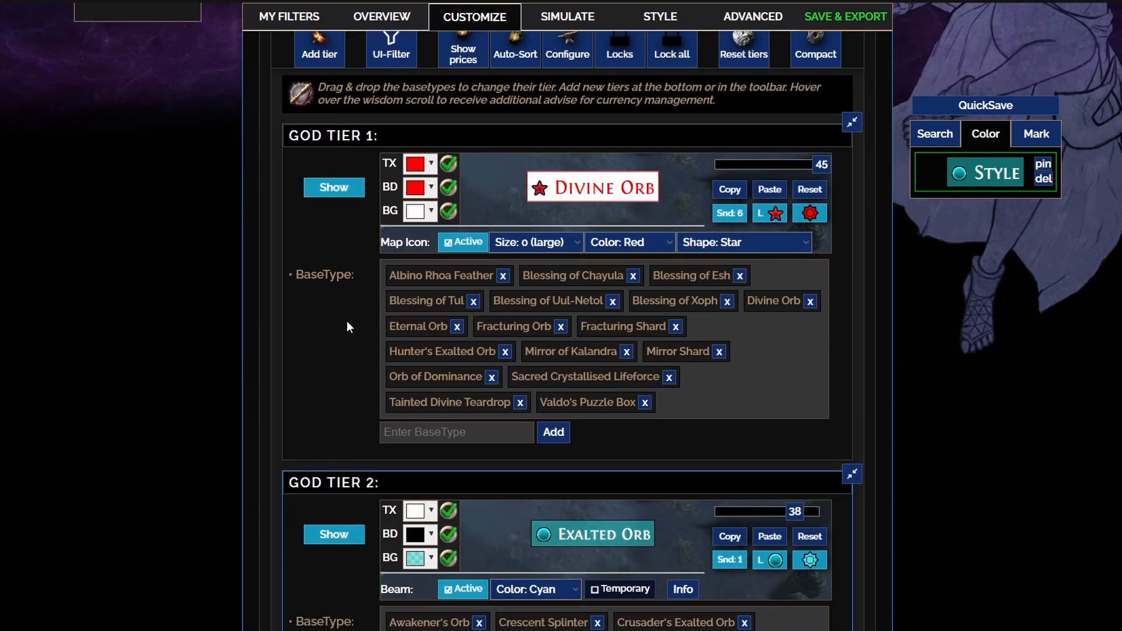
scroll(526, 397, down, 15)
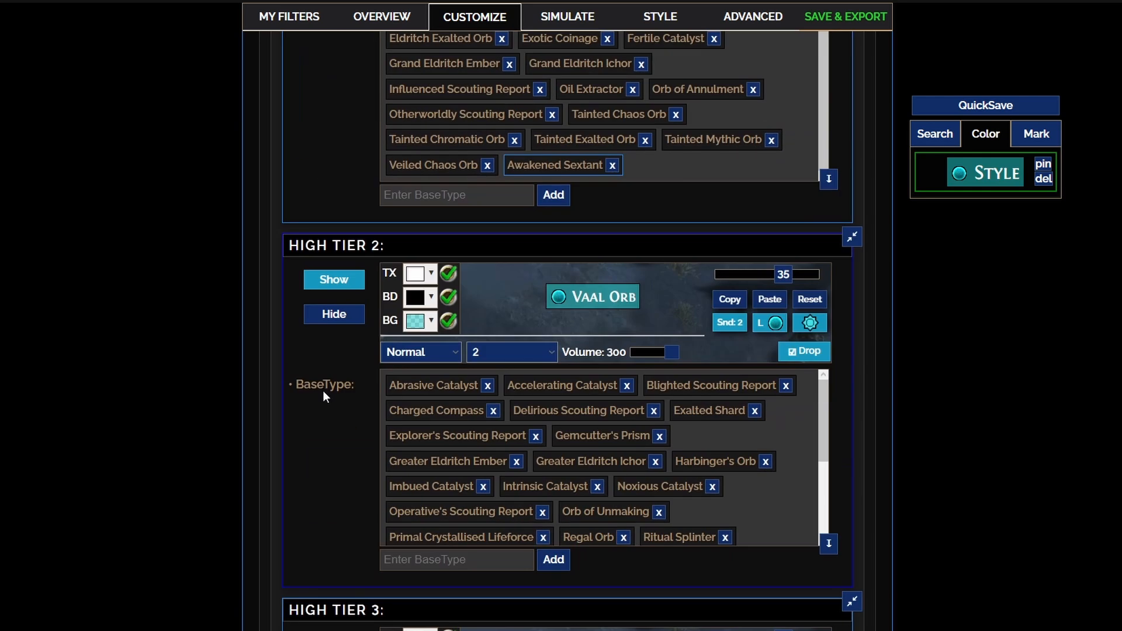
scroll(768, 383, up, 1)
scroll(768, 383, up, 8)
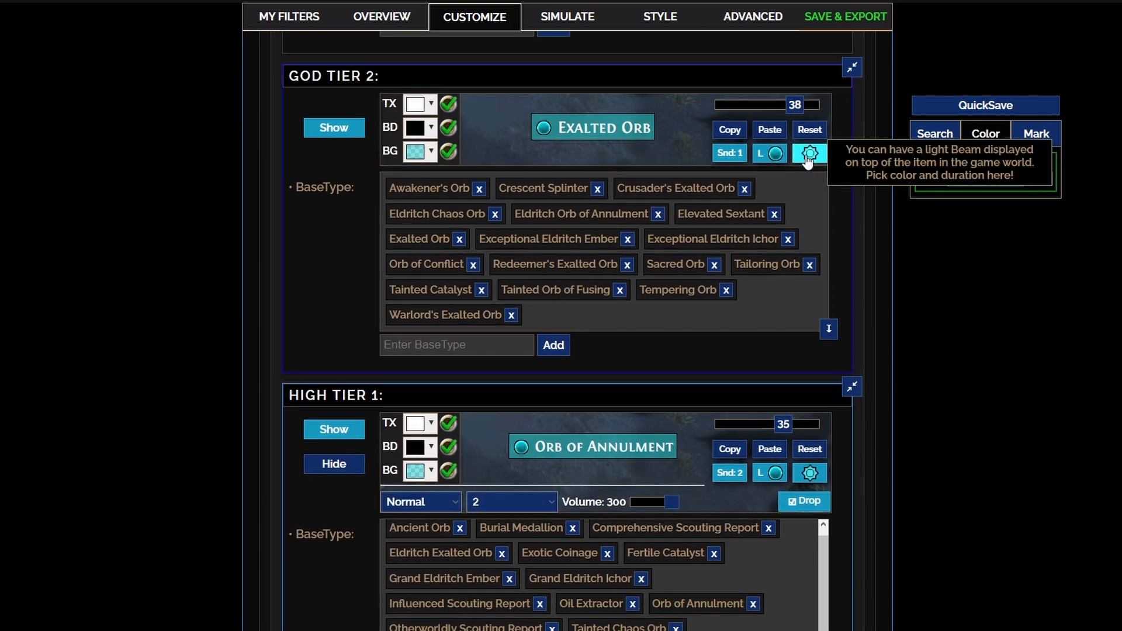
Deactivate the light beam on High Tier 2 and High Tier 3.
scroll(787, 306, down, 5)
scroll(787, 307, down, 3)
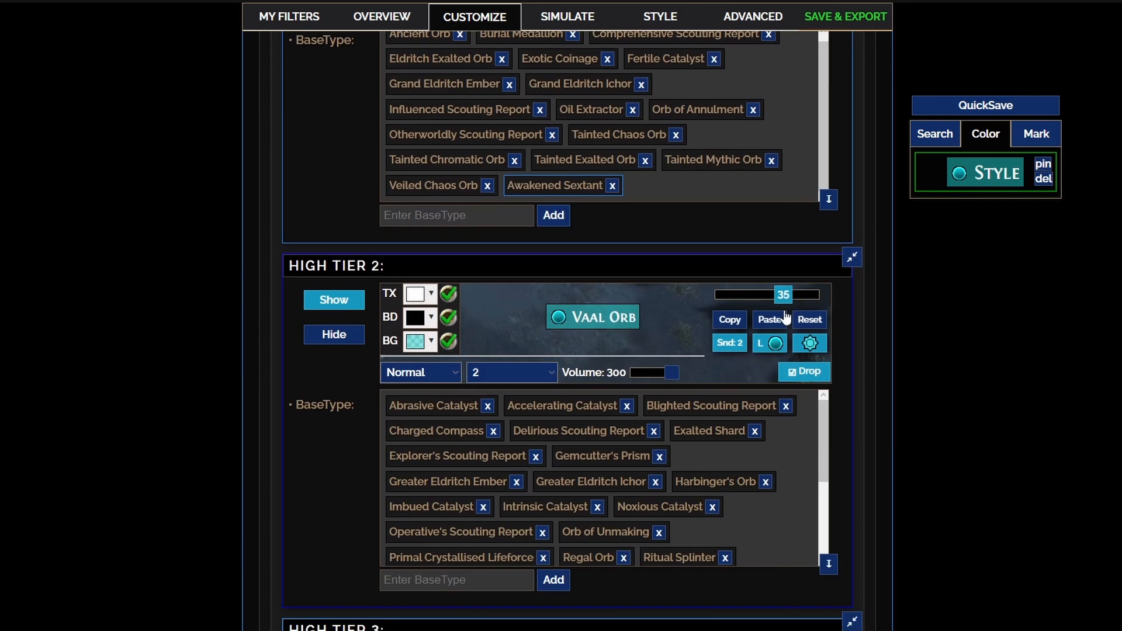
click(810, 322)
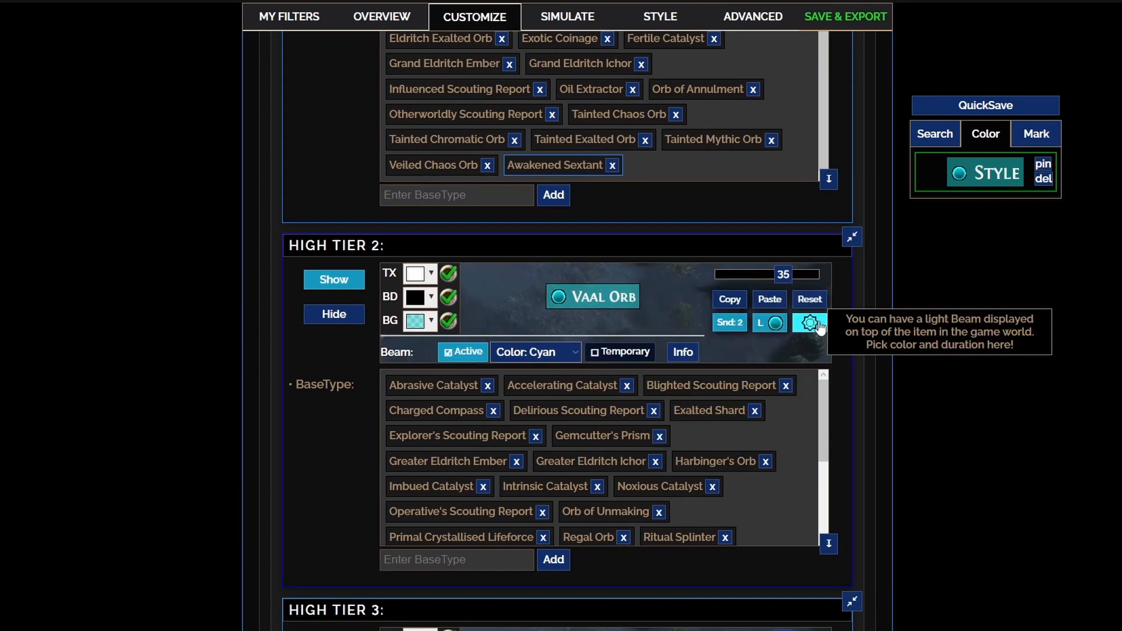
click(464, 353)
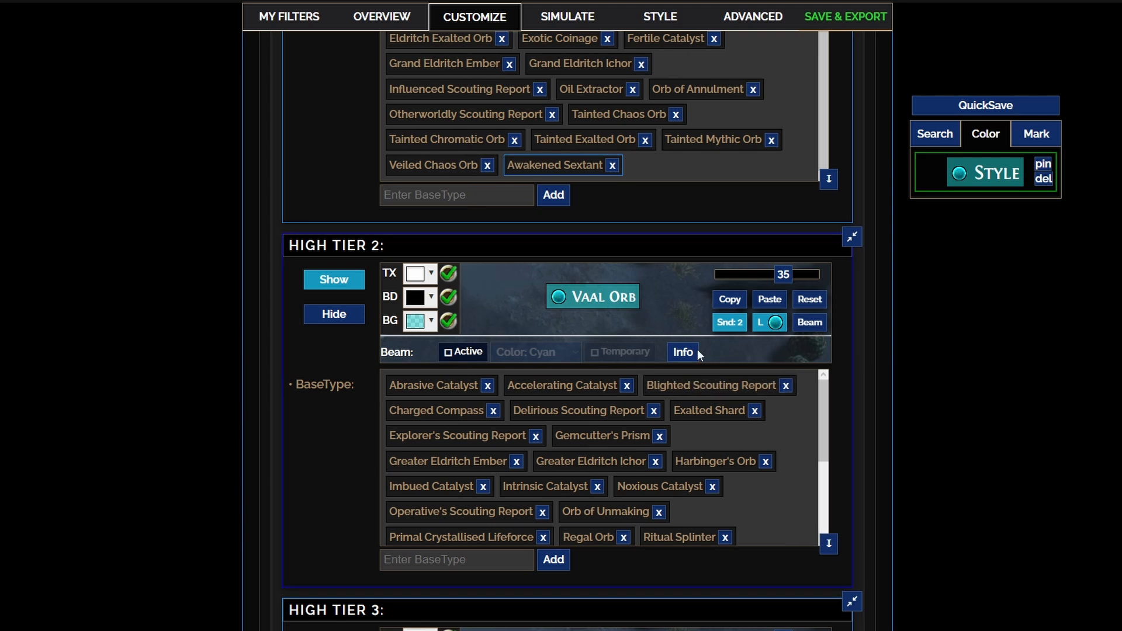
scroll(690, 343, down, 5)
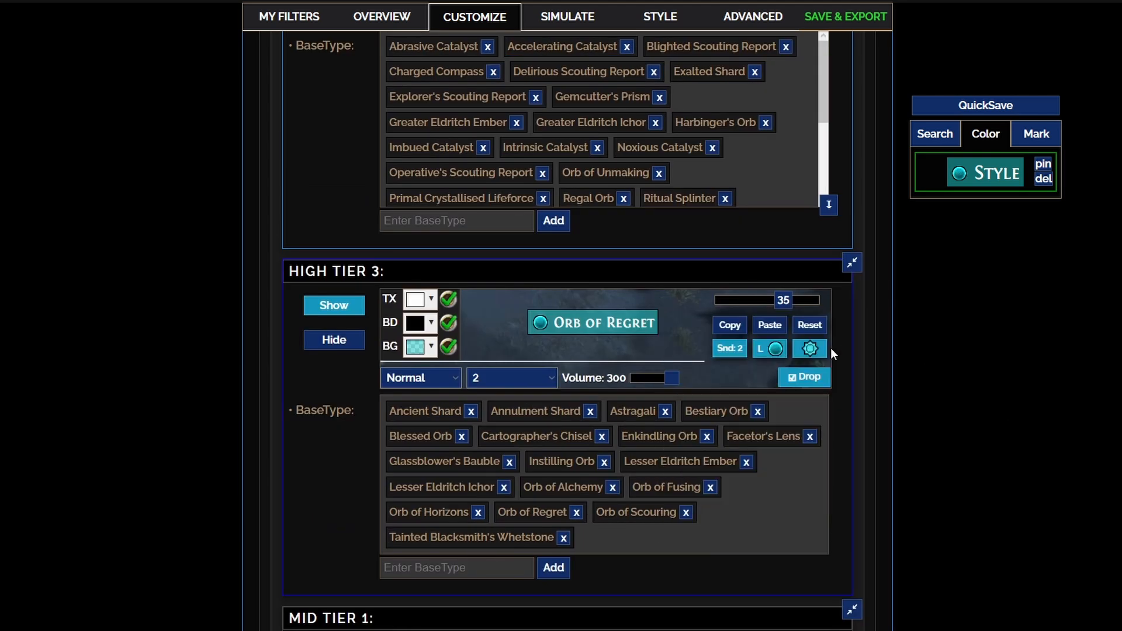
click(816, 348)
click(463, 380)
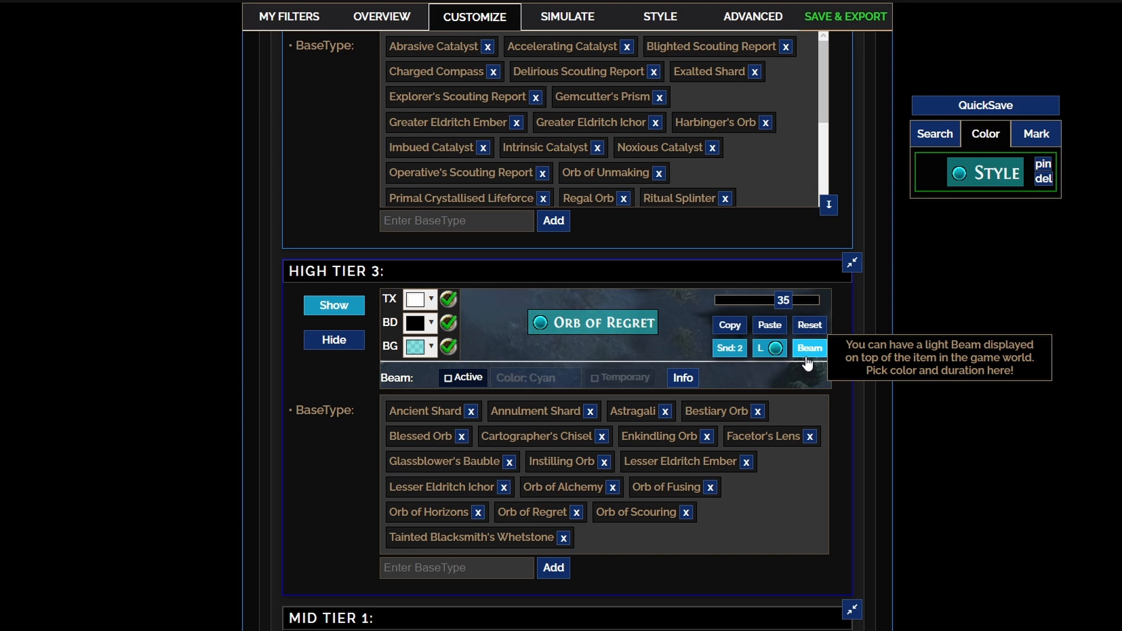
Collapse the General Currency section and expand the Large Stacks section of the endgame stacked currency drops.
scroll(543, 350, down, 6)
click(279, 311)
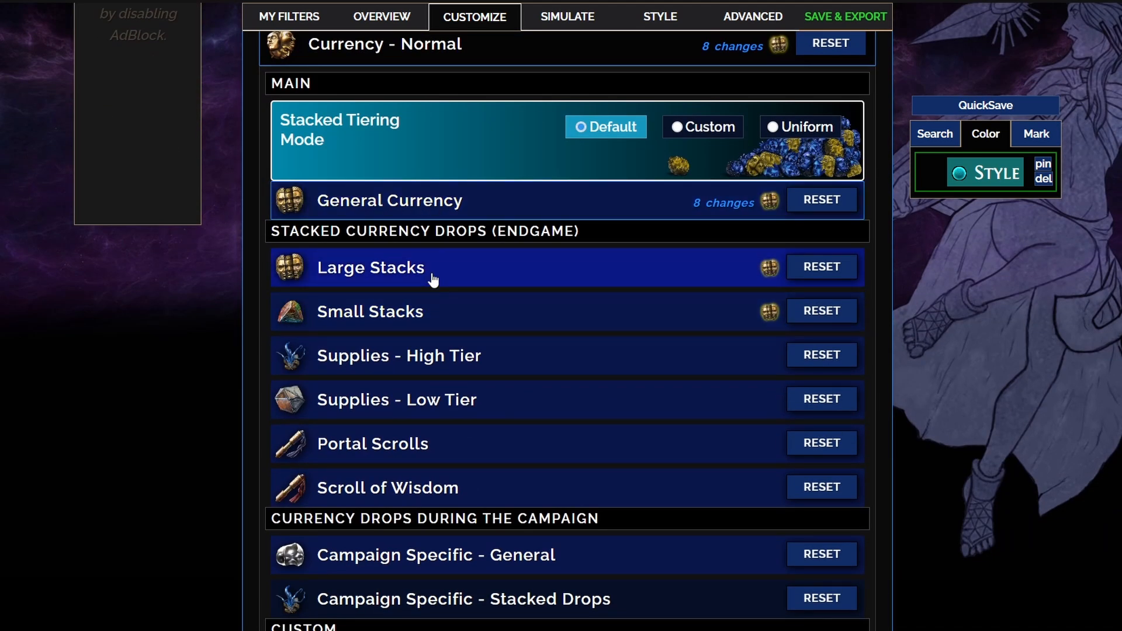
click(432, 280)
scroll(331, 327, down, 2)
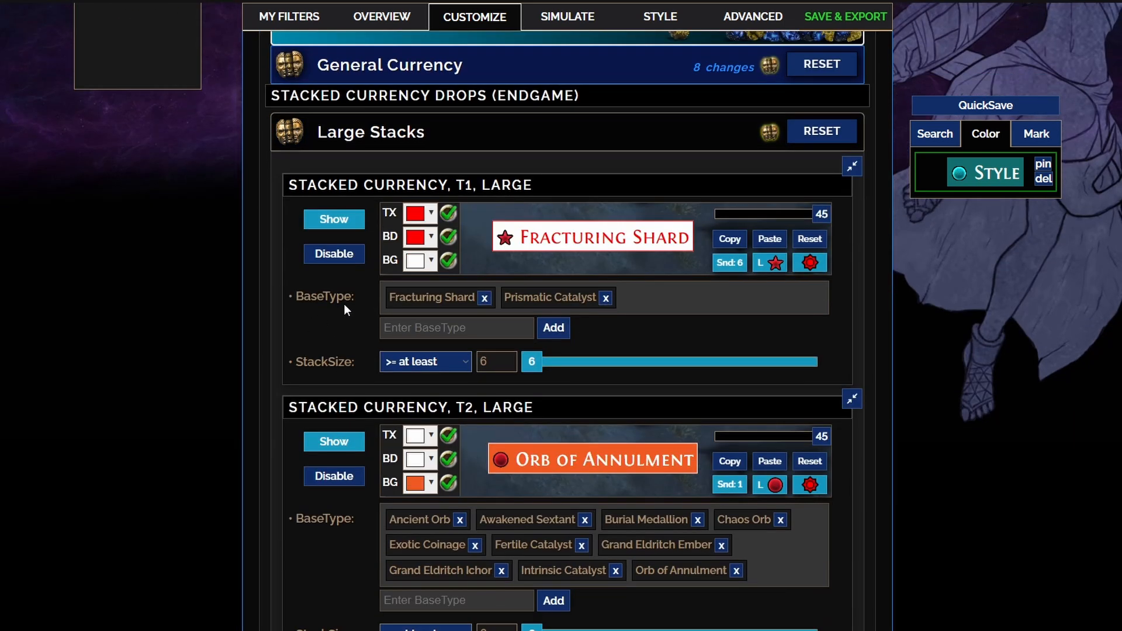
scroll(344, 303, down, 3)
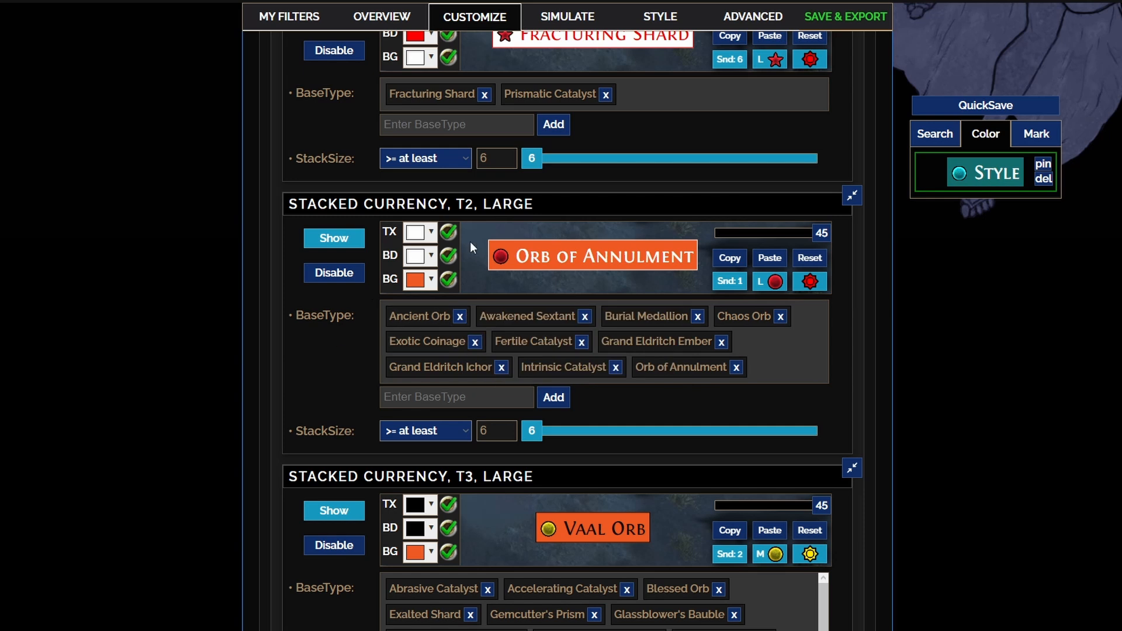
Paste the copied cyan style with font size 38 onto the Large stacked currency tiers T3, T2, T4 and T5.
scroll(635, 308, down, 1)
scroll(635, 303, down, 3)
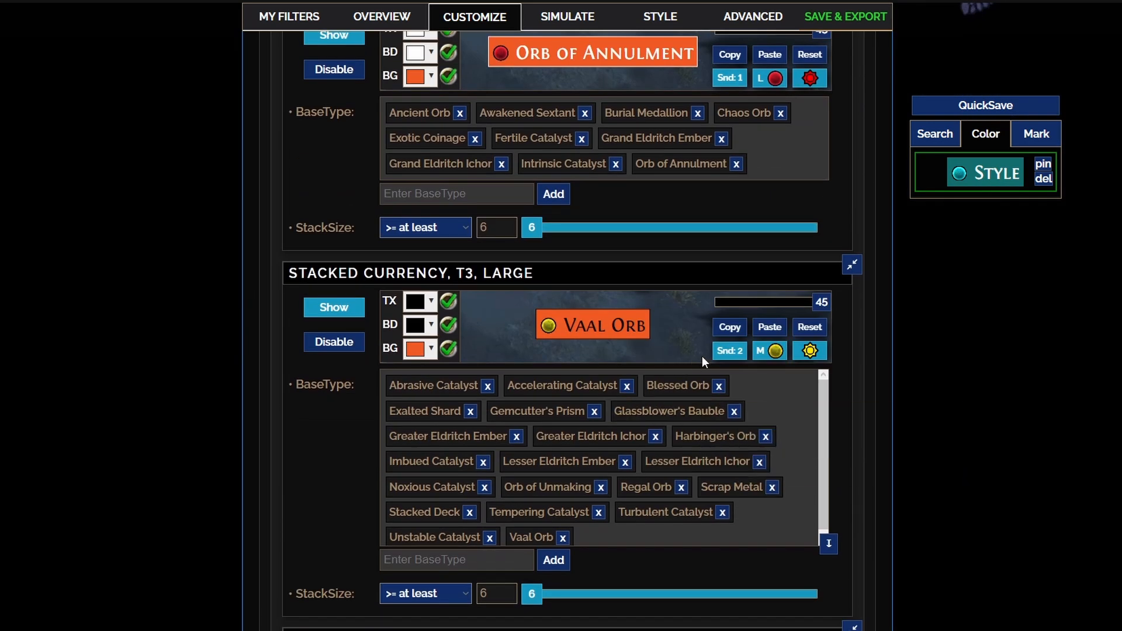
click(768, 335)
scroll(763, 304, up, 2)
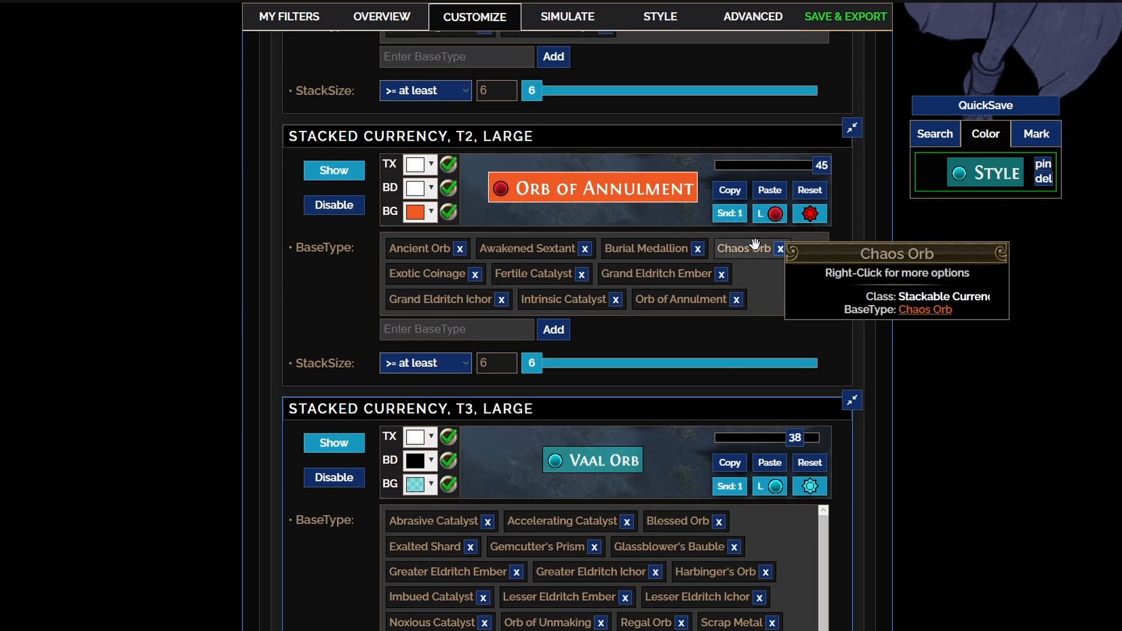
click(767, 192)
scroll(731, 252, down, 8)
click(770, 286)
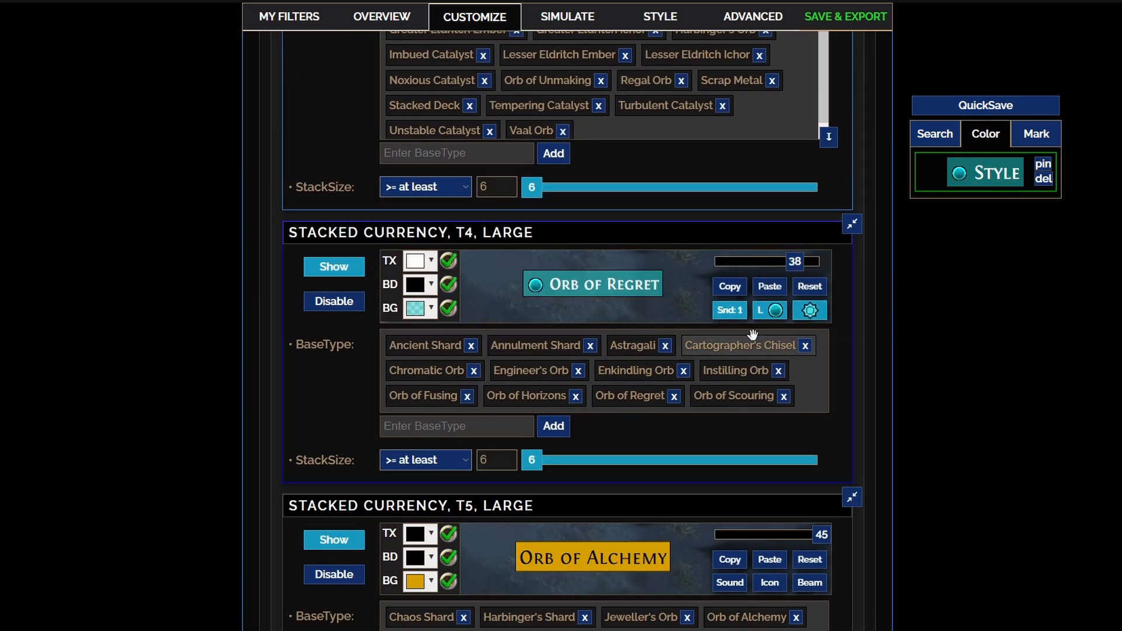
scroll(766, 304, down, 4)
click(762, 351)
Review the styles and base types of the Large stacked currency tiers T3 to T5, including the T5 filter rule.
scroll(649, 368, down, 5)
scroll(654, 292, up, 5)
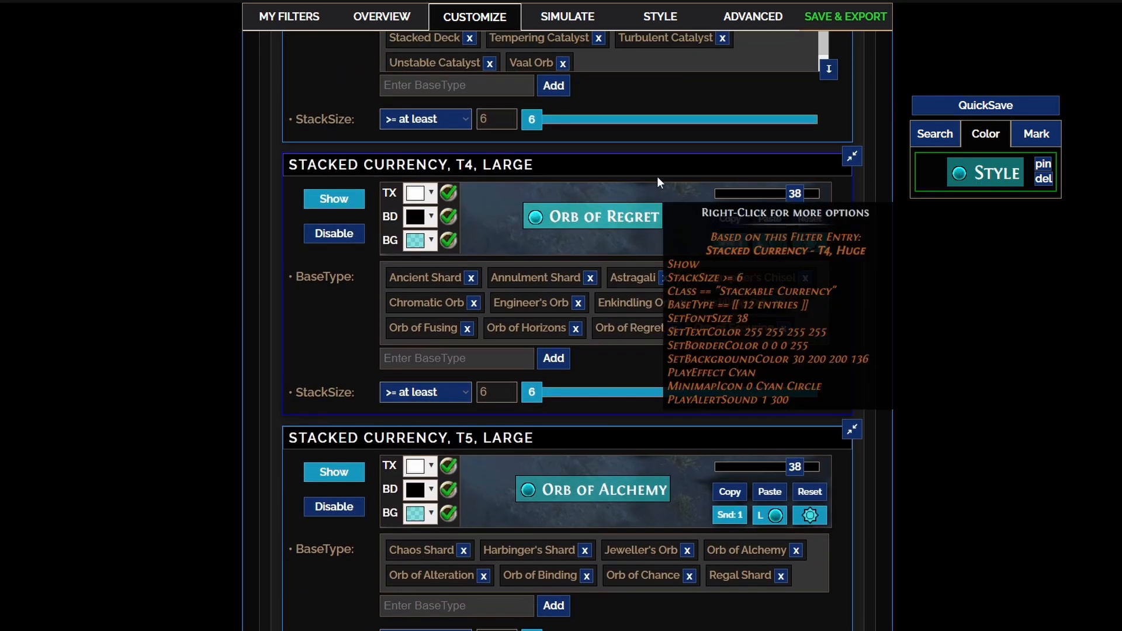
scroll(579, 491, up, 4)
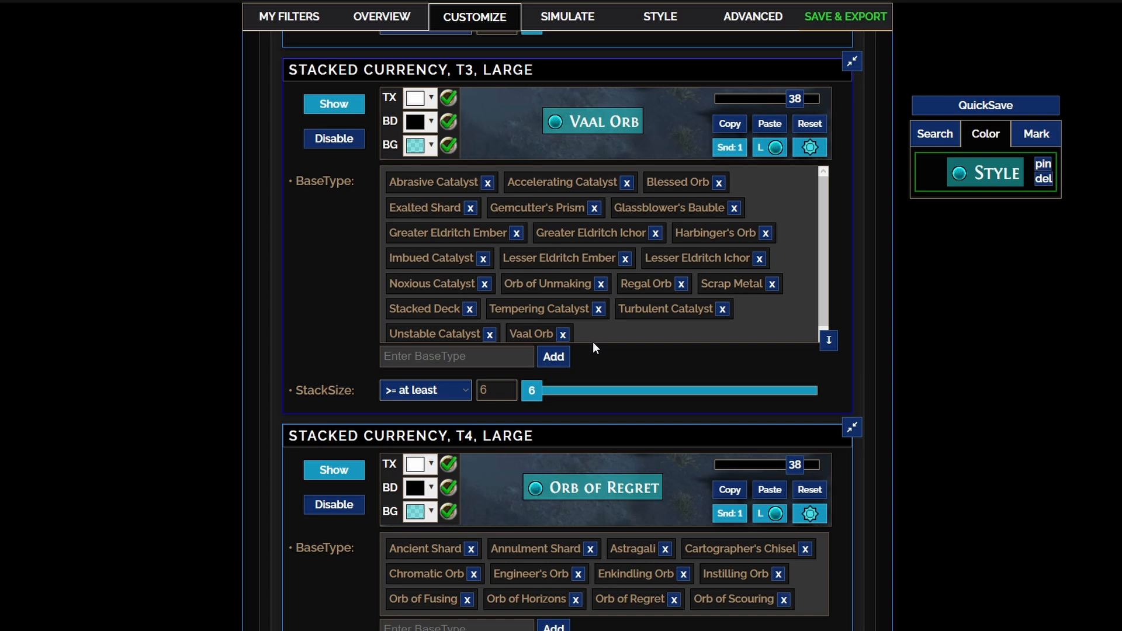
scroll(593, 342, up, 2)
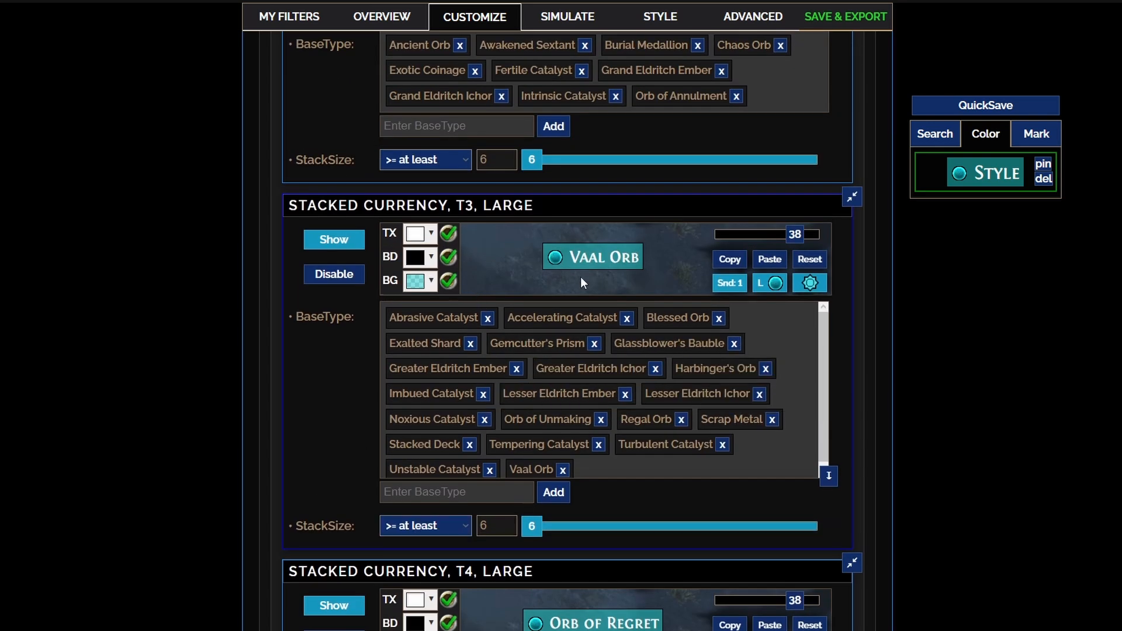
scroll(613, 449, down, 2)
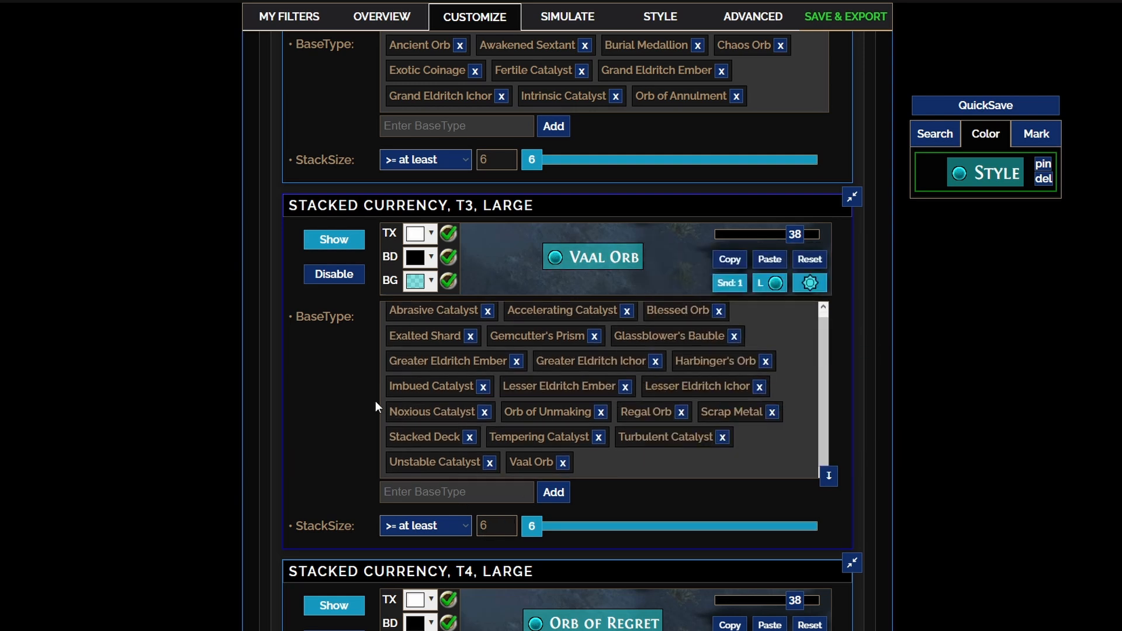
scroll(376, 402, down, 6)
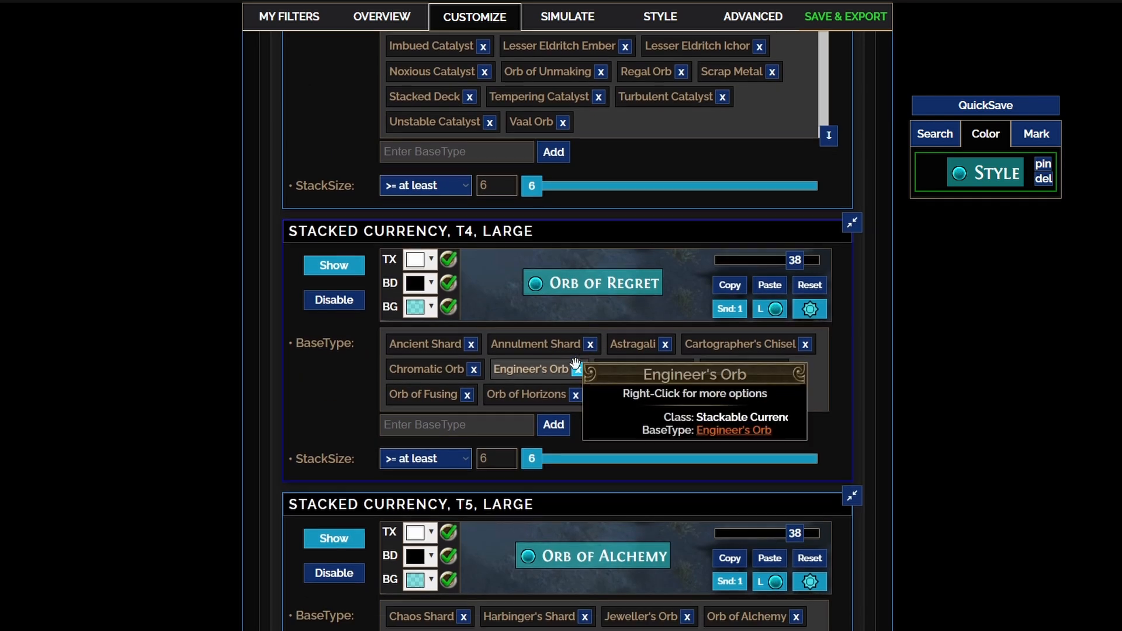
scroll(661, 259, down, 5)
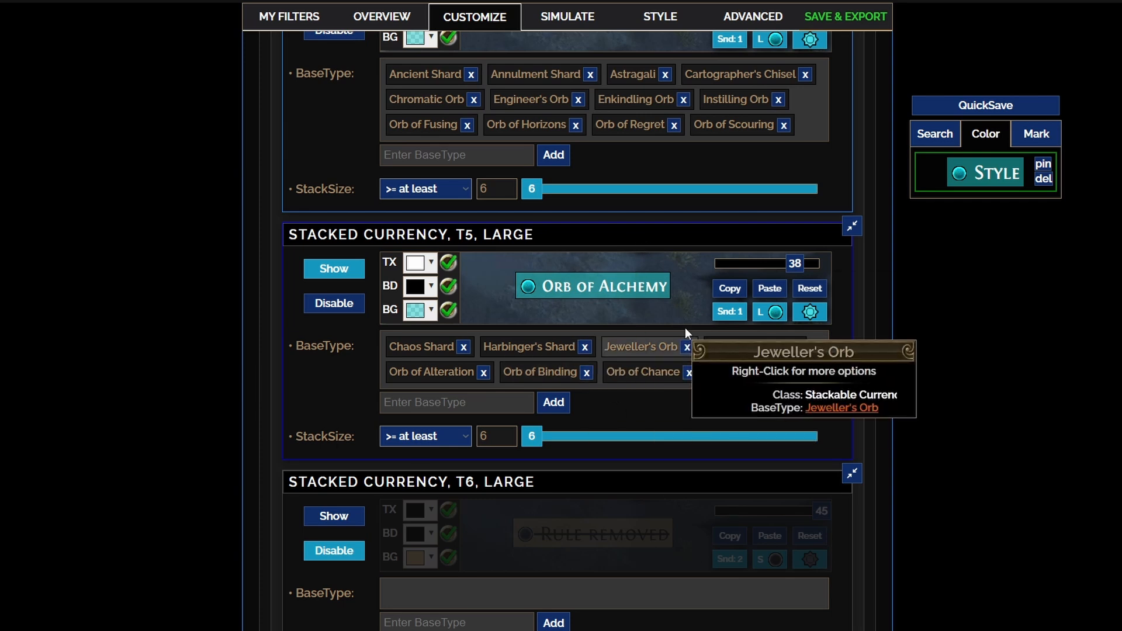
mouse_move(594, 294)
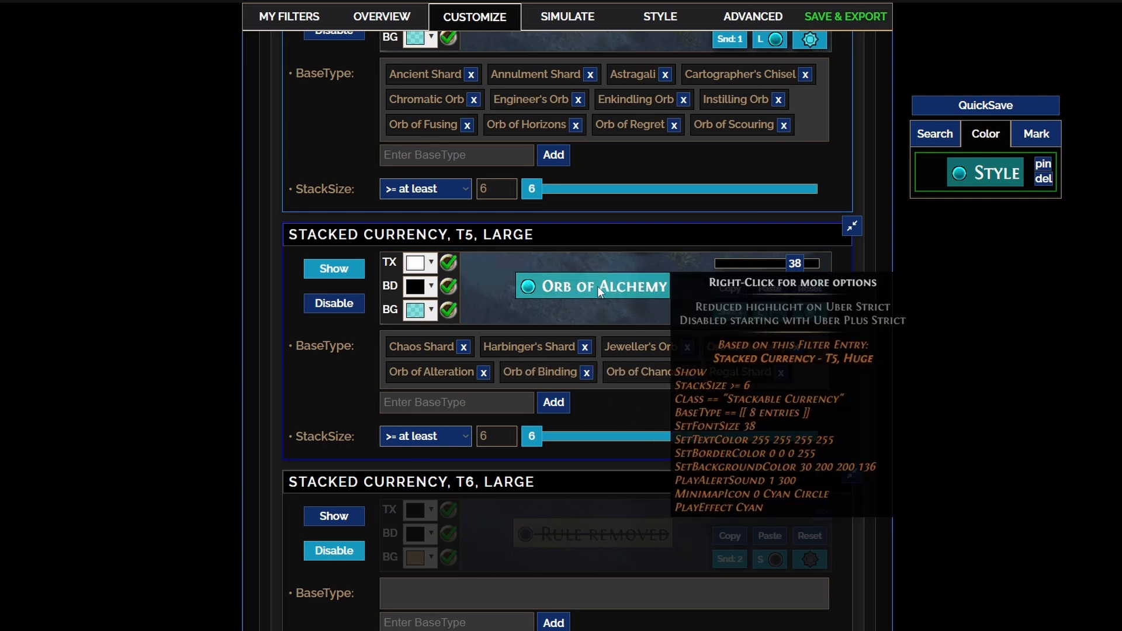
mouse_move(414, 352)
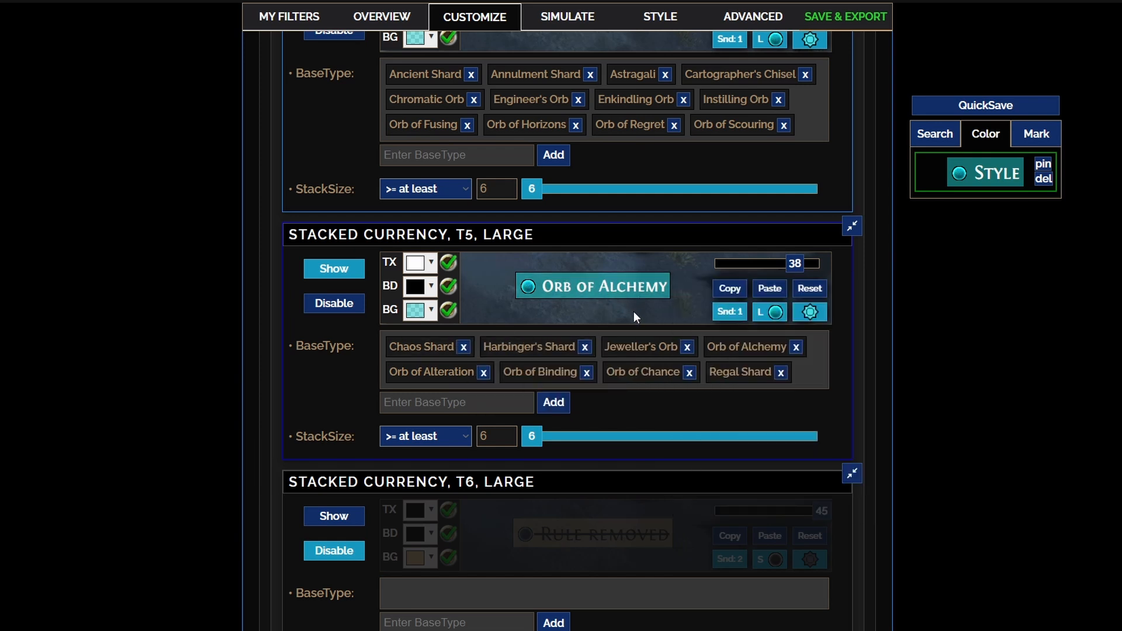
Set the alert sound of the Large stacked currency tiers T5 and T4 to sound 2.
click(729, 312)
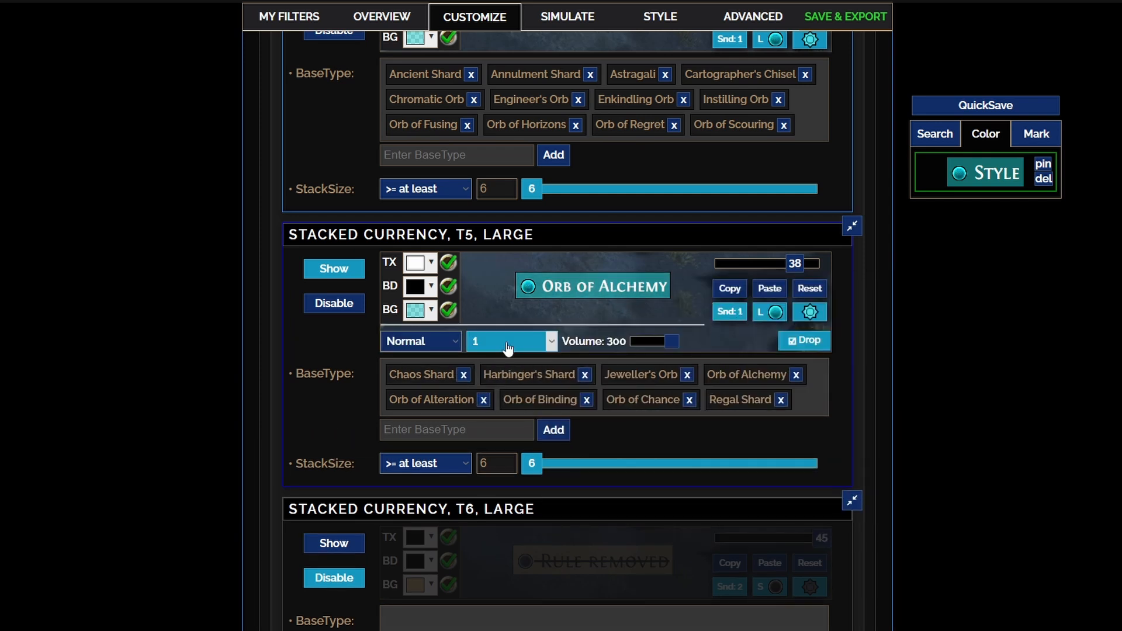
click(508, 349)
click(514, 378)
scroll(550, 349, up, 1)
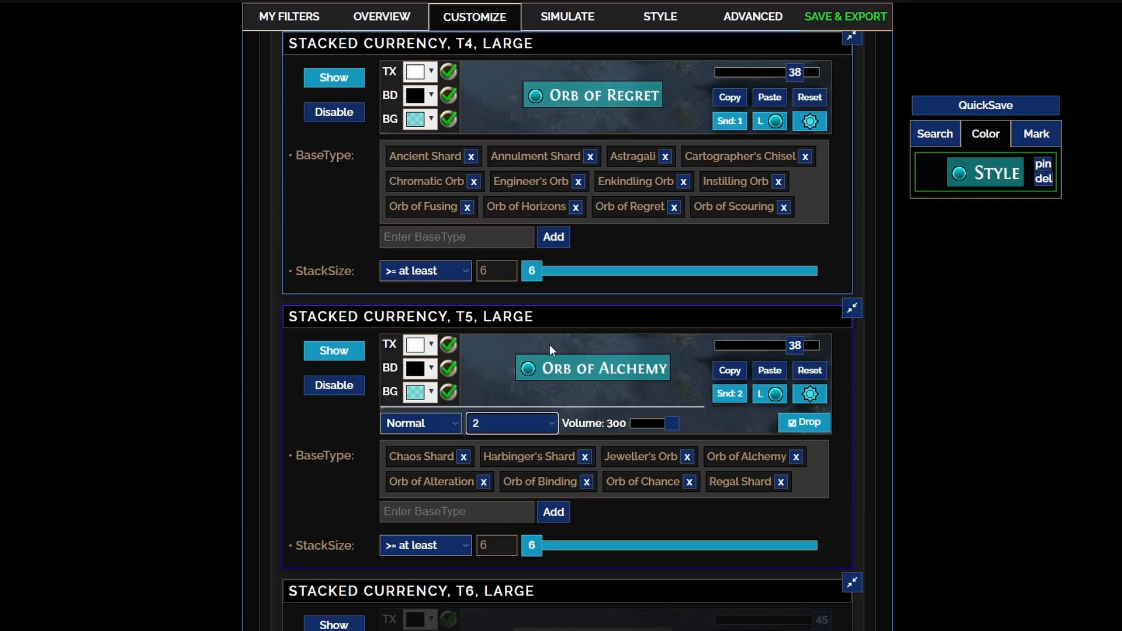
scroll(643, 389, up, 2)
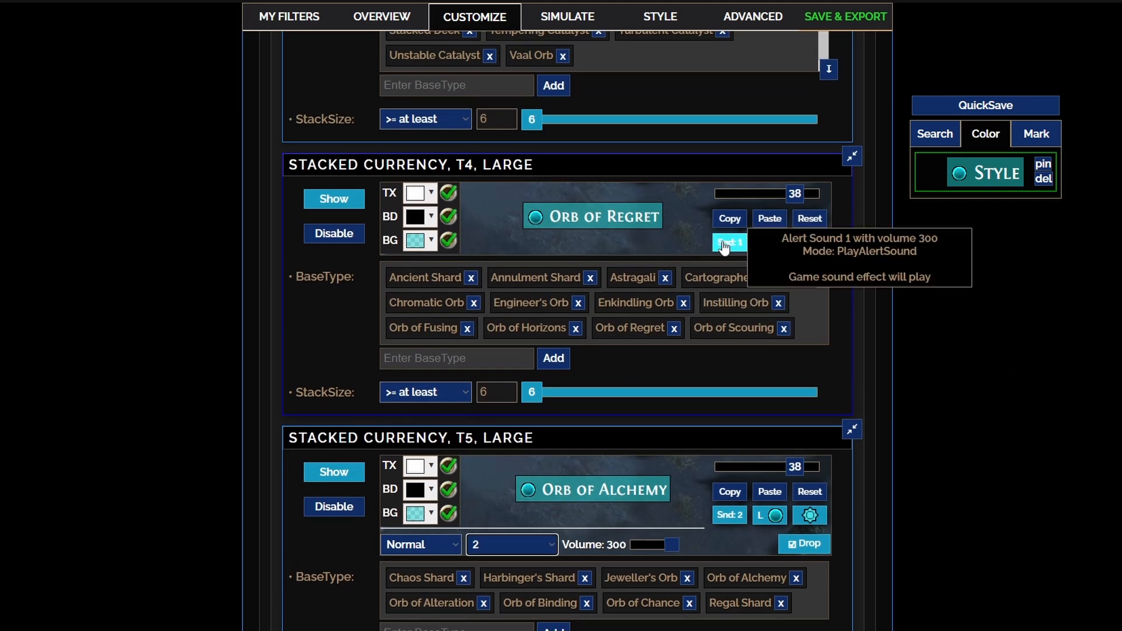
click(725, 245)
click(507, 273)
click(504, 304)
Set the alert sound of the Large stacked currency tiers T3 and T2 to sound 2.
scroll(703, 303, up, 4)
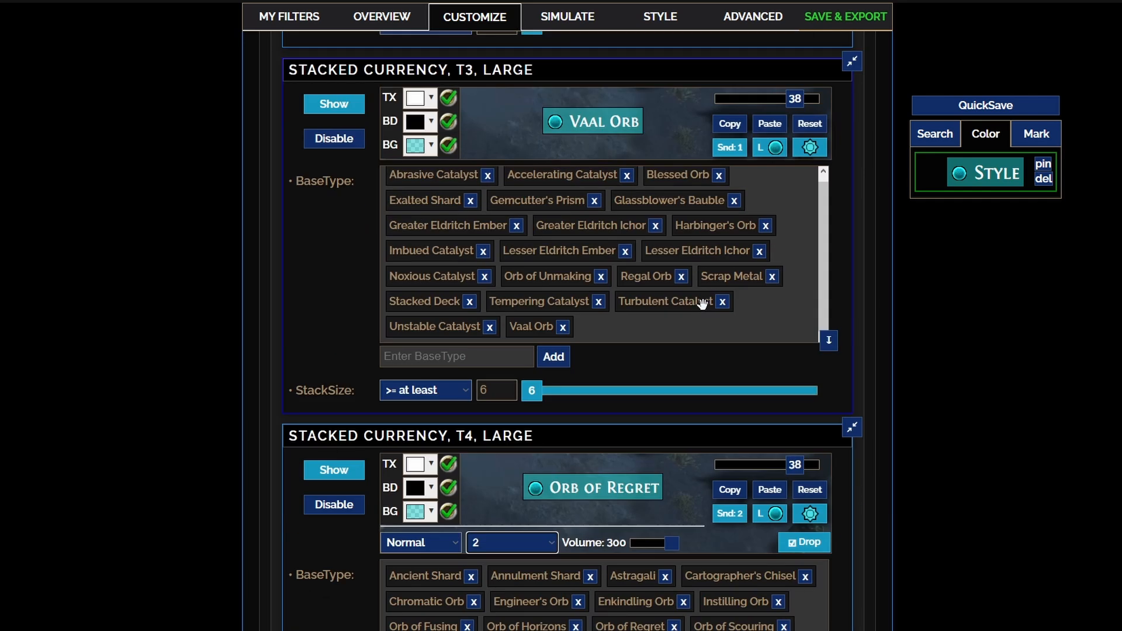
click(728, 146)
click(509, 176)
click(494, 220)
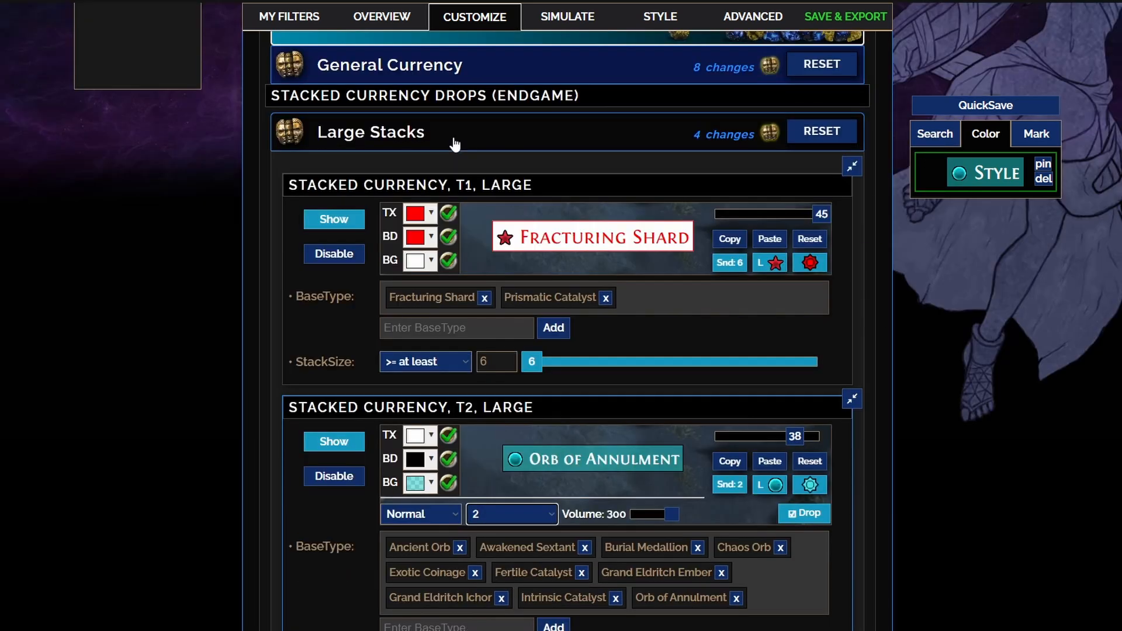
Collapse the Large Stacks section and expand the Small Stacks section to see its tiers.
click(452, 144)
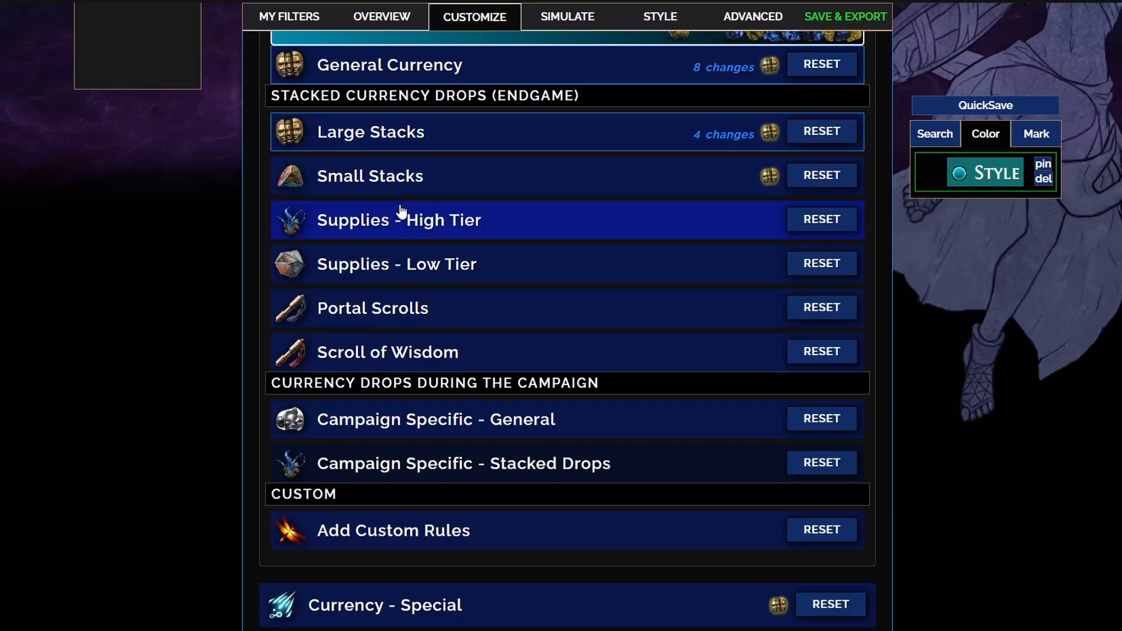
click(446, 184)
scroll(196, 301, down, 2)
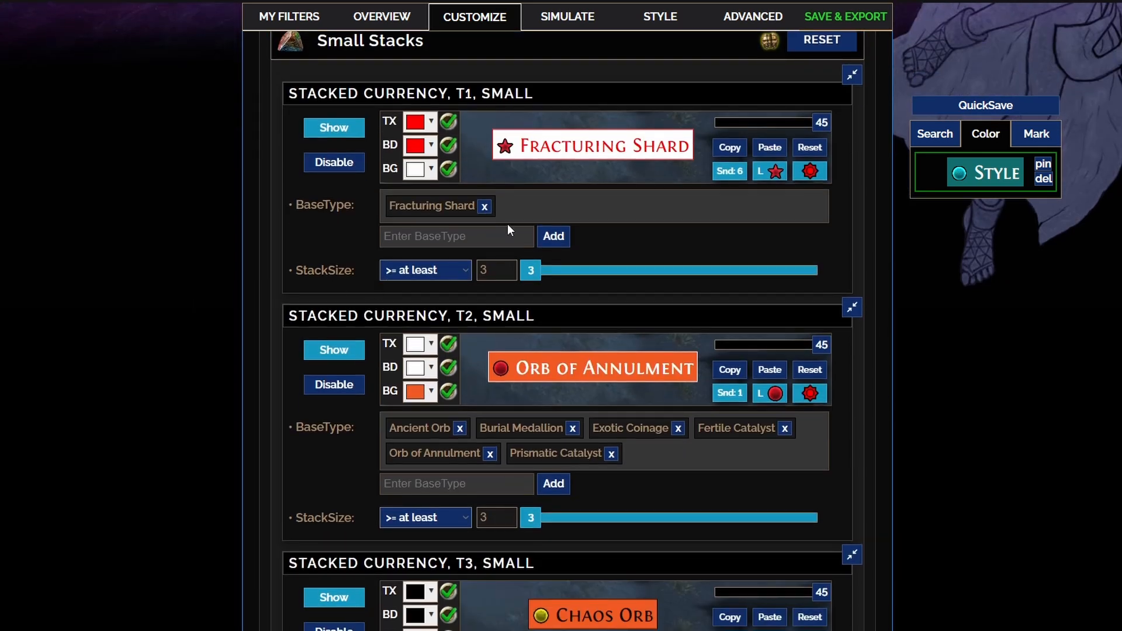
Paste the copied cyan currency style onto the Small stacked currency tiers T2, T3, T4 and T5.
scroll(310, 293, down, 2)
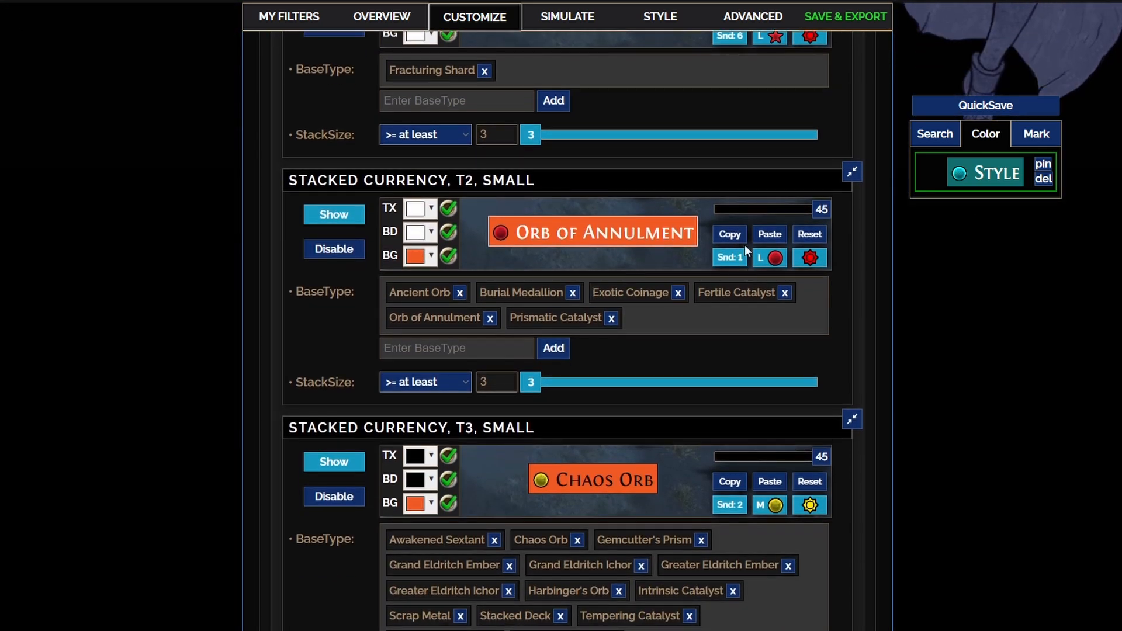
click(770, 234)
click(770, 482)
scroll(766, 448, down, 4)
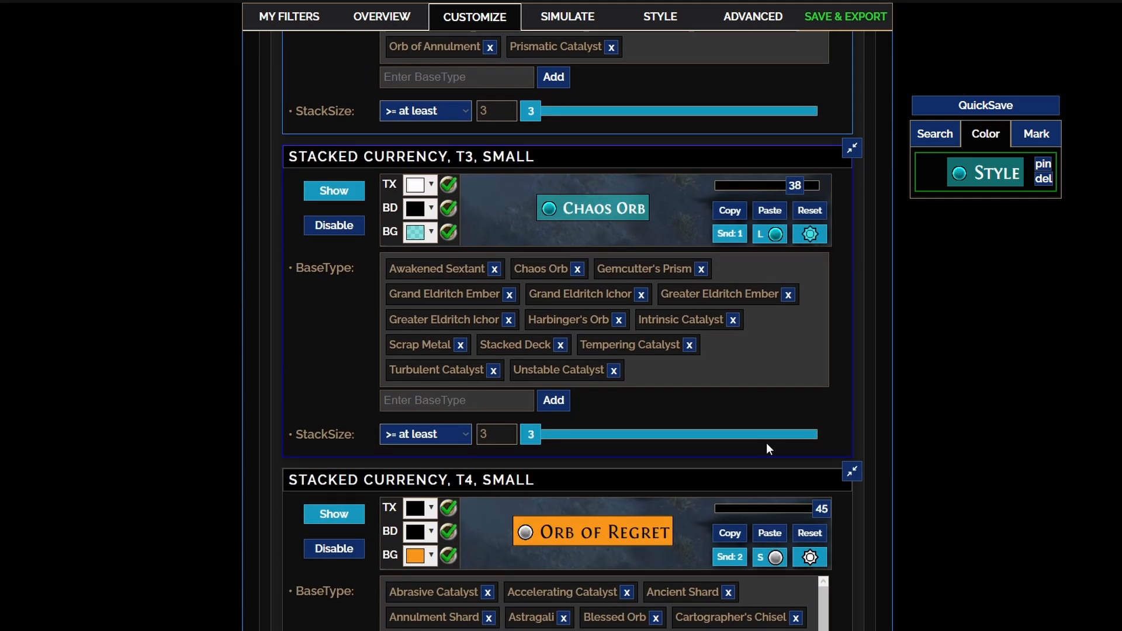
click(770, 533)
scroll(643, 374, down, 5)
scroll(690, 351, down, 3)
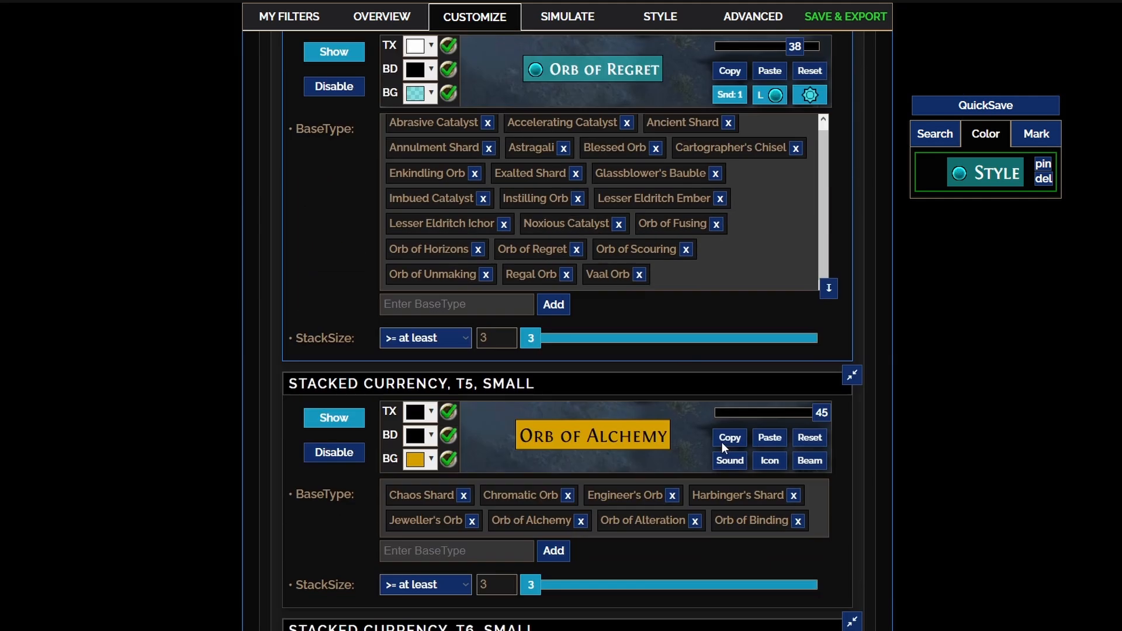
click(770, 437)
scroll(526, 403, down, 2)
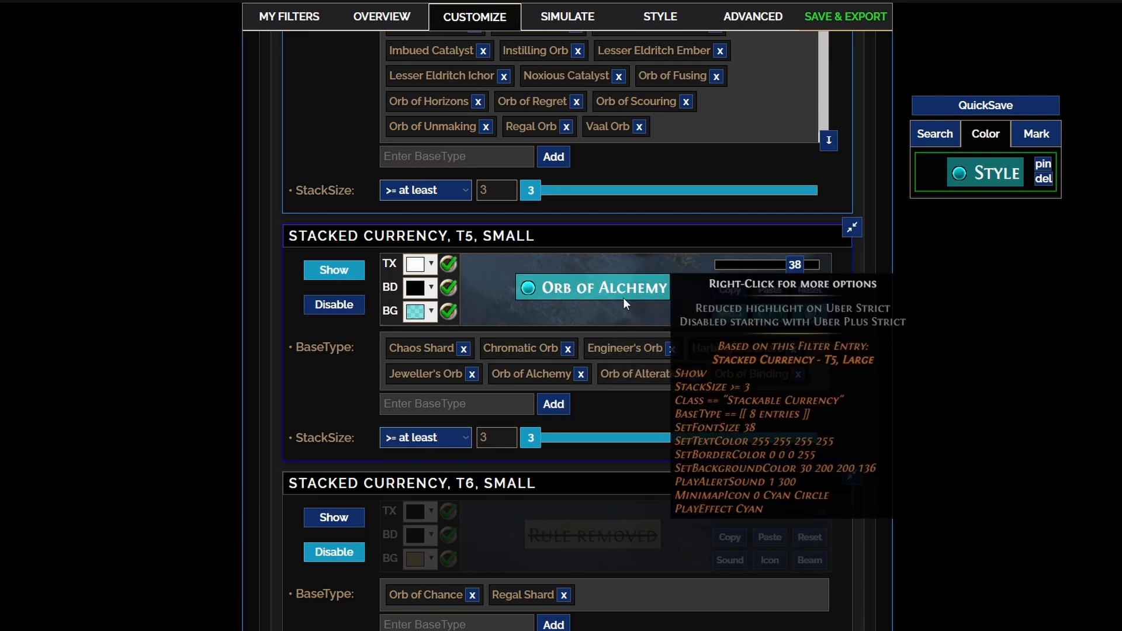
Set the alert sound of the Small stacked currency tiers T5 and T4 to sound 2.
click(734, 321)
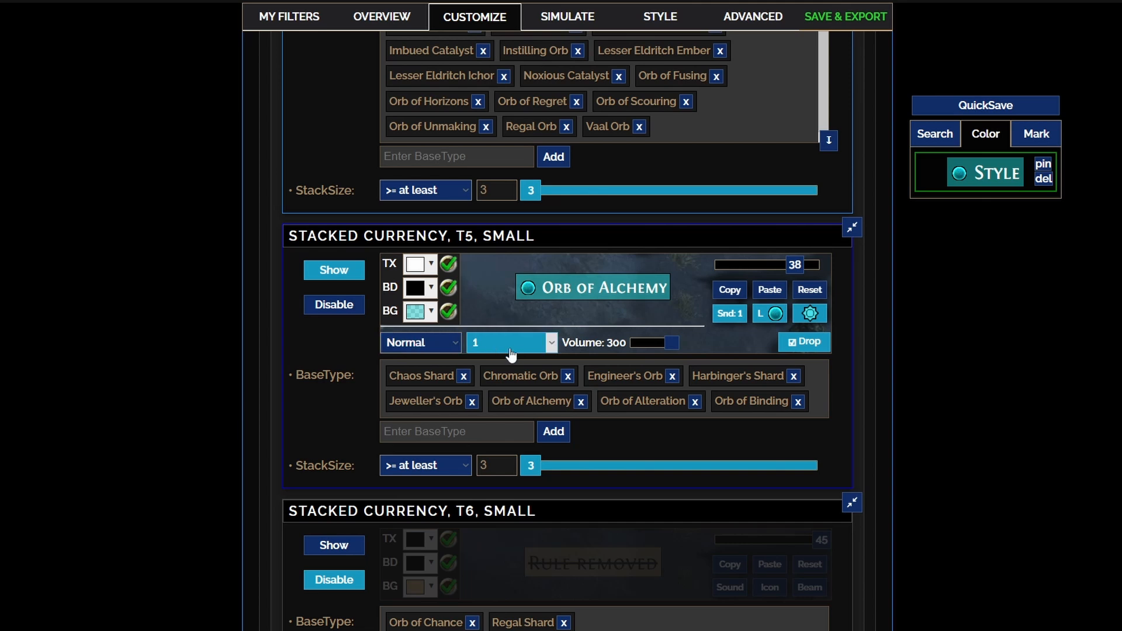
click(511, 345)
click(502, 379)
scroll(731, 205, up, 3)
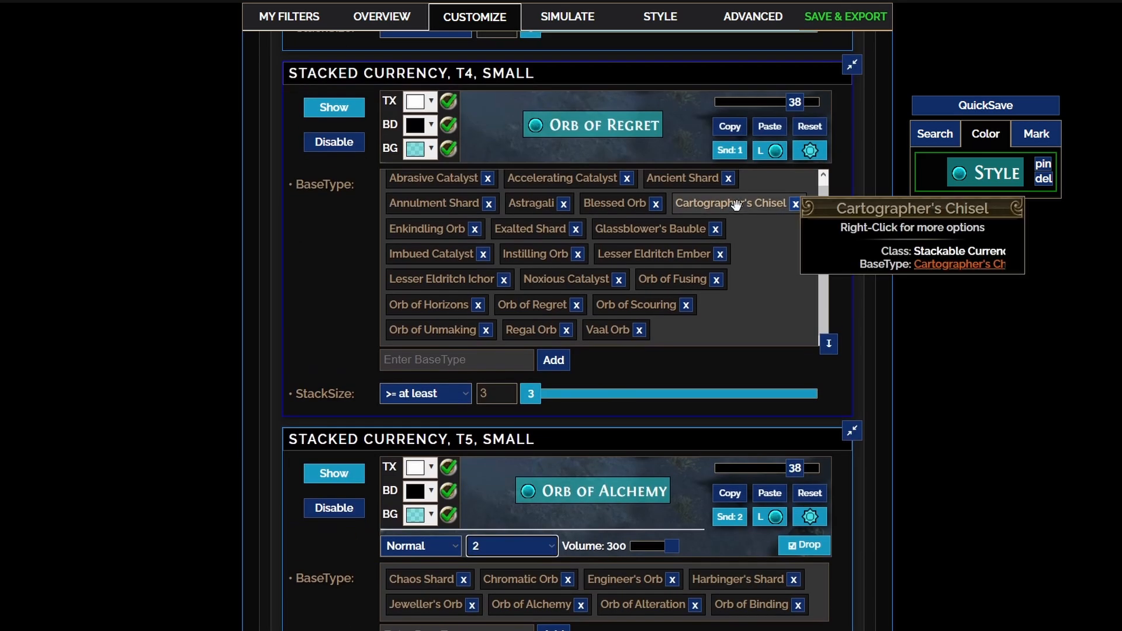
click(730, 152)
click(509, 180)
click(500, 214)
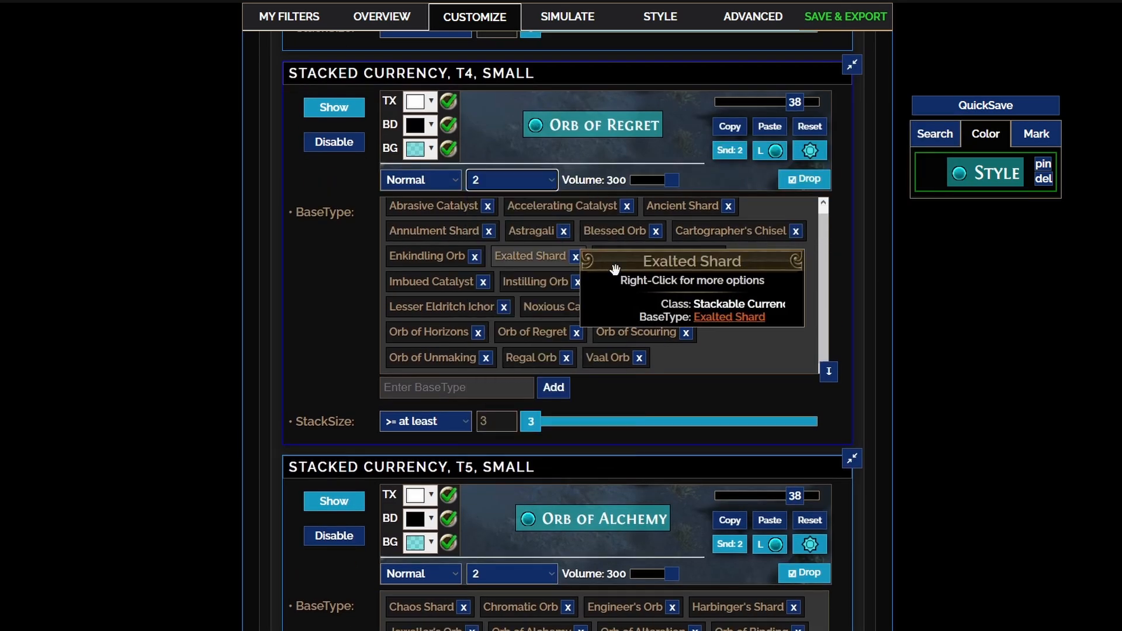
Set the alert sound of the Small stacked currency tiers T3 and T2 to sound 2.
scroll(615, 269, up, 5)
click(730, 166)
click(508, 195)
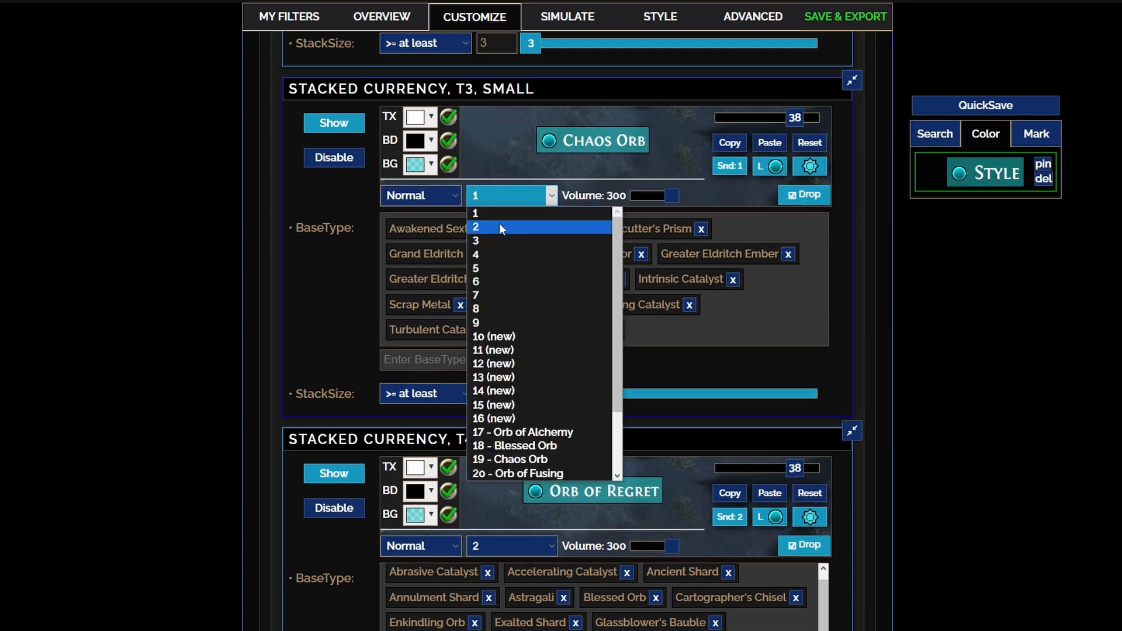
click(499, 227)
scroll(730, 204, up, 5)
click(730, 188)
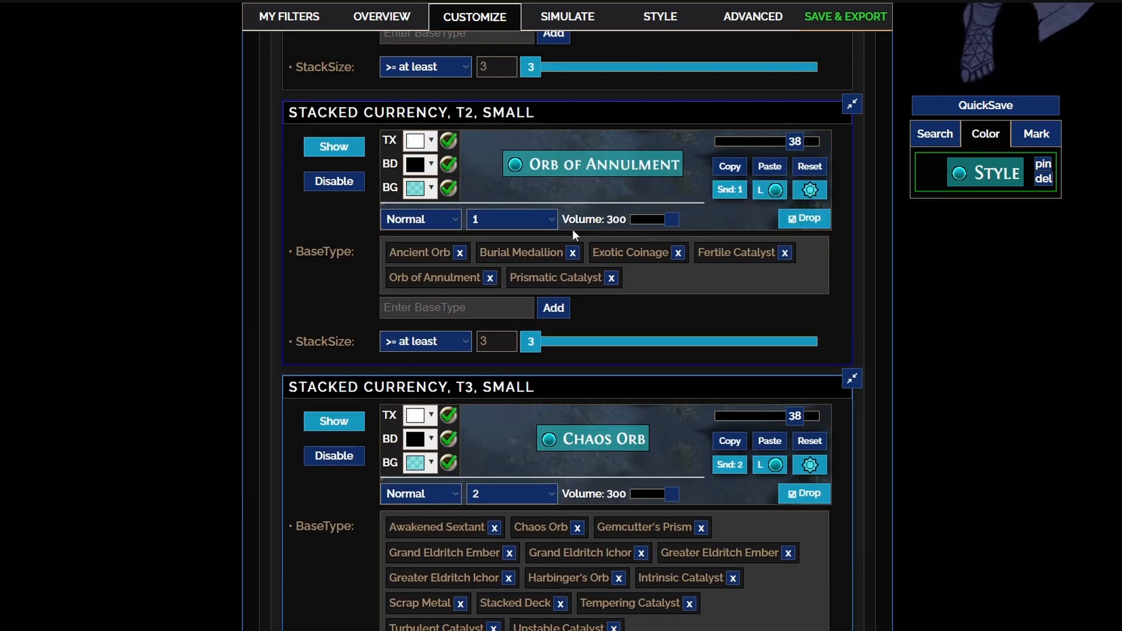
click(510, 220)
click(485, 253)
Collapse the Small Stacks section and expand the Supplies - High Tier section.
scroll(566, 279, up, 5)
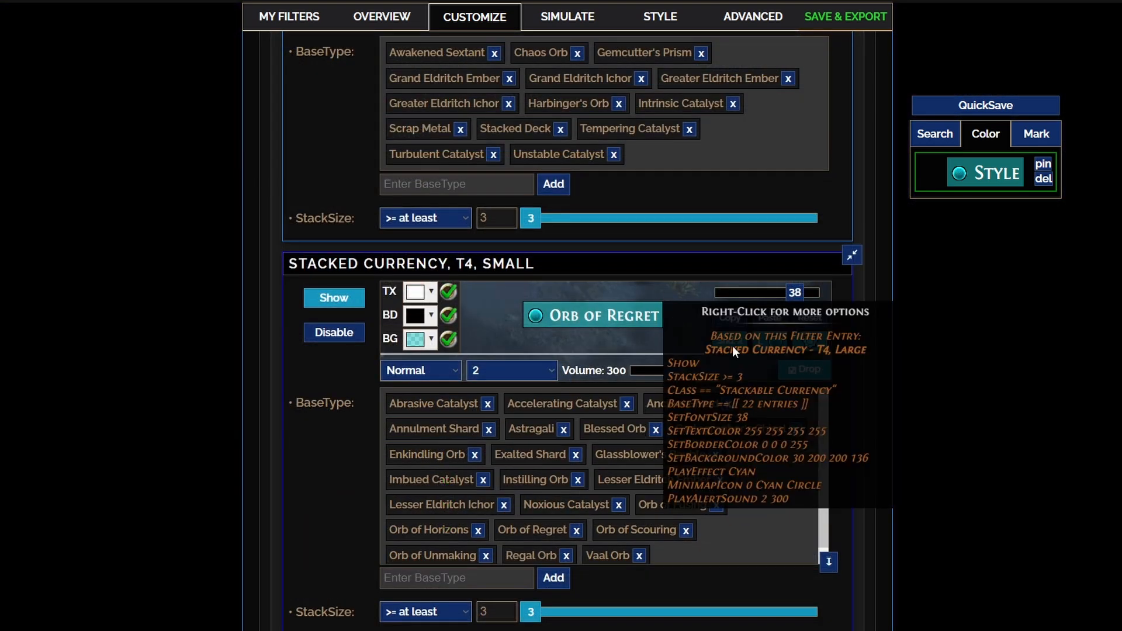
scroll(731, 351, up, 15)
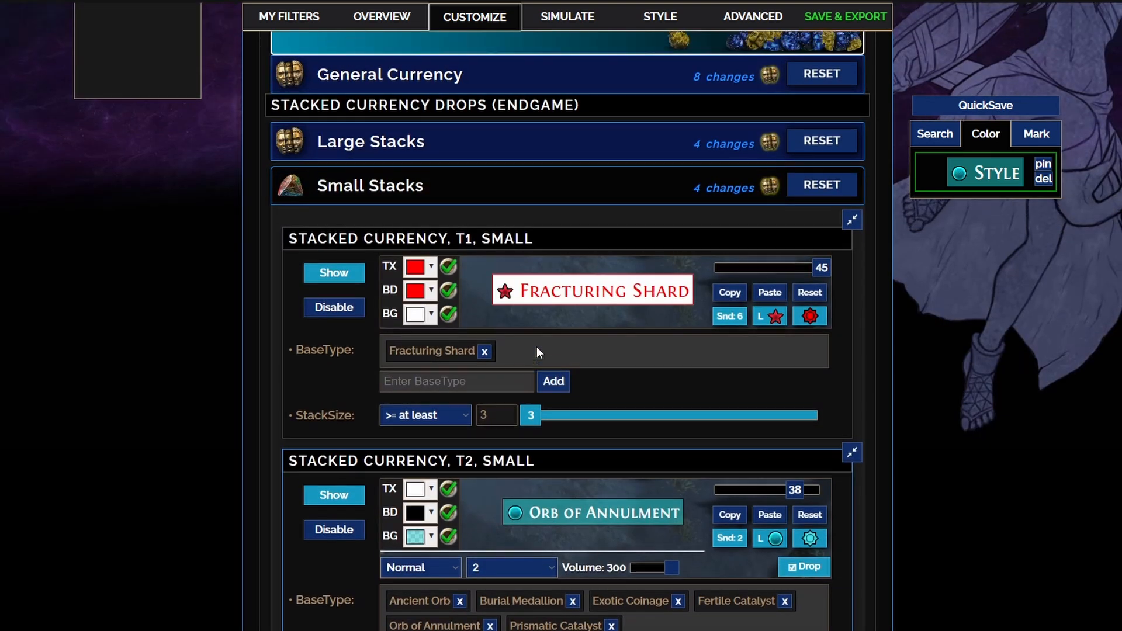
scroll(538, 352, up, 5)
click(409, 446)
scroll(431, 401, down, 5)
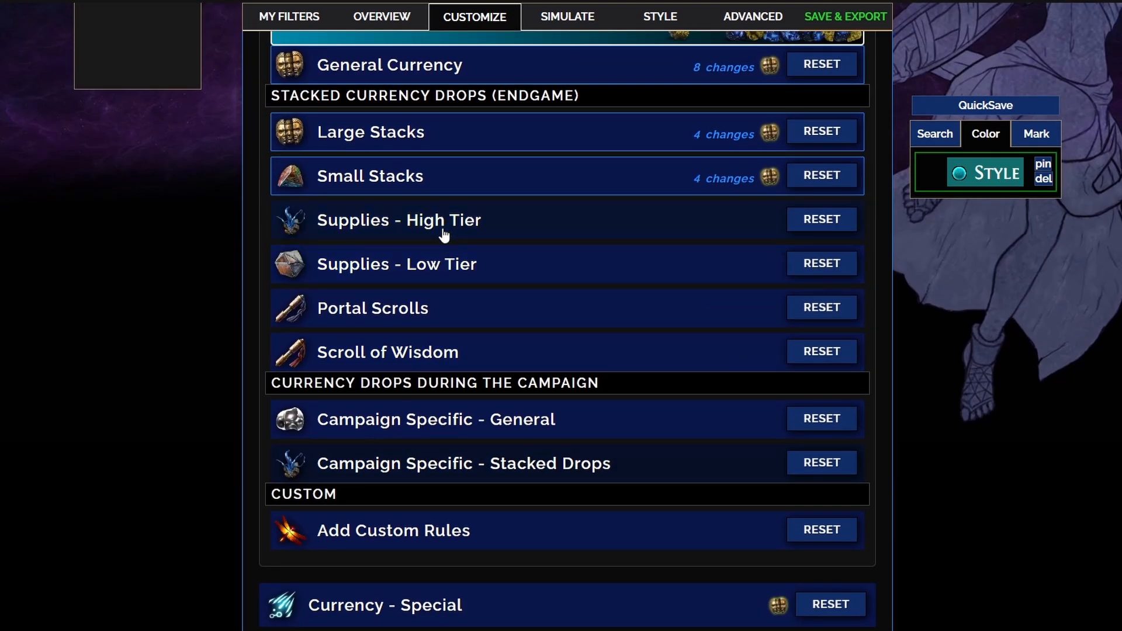
click(444, 233)
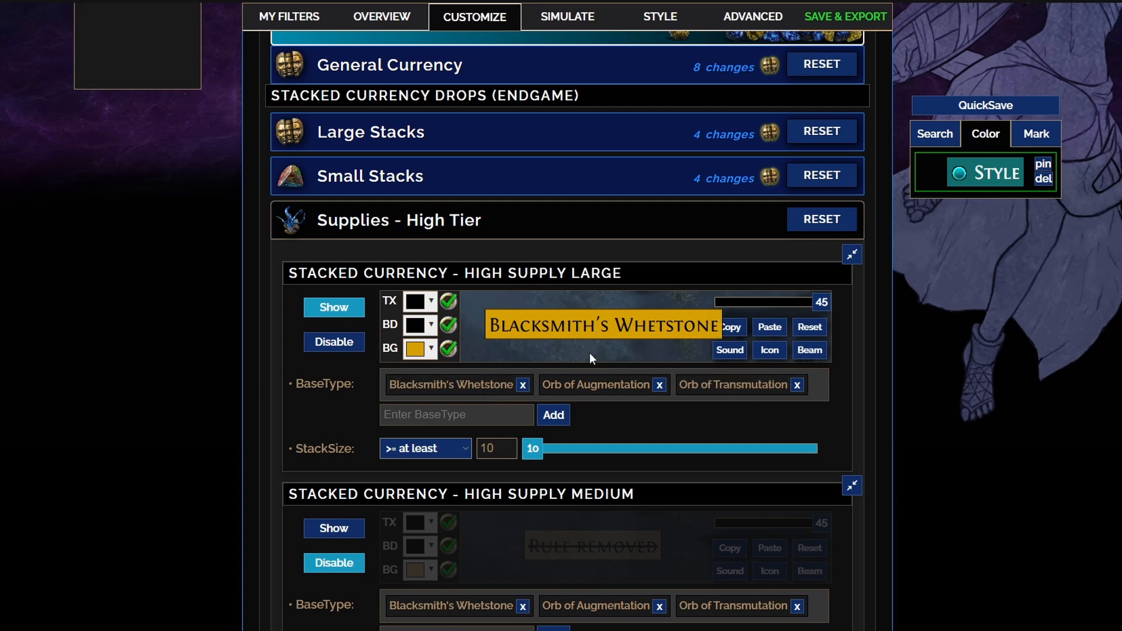
Paste the copied cyan style onto the High Supply Large rule and set its alert sound to 2.
scroll(446, 244, down, 1)
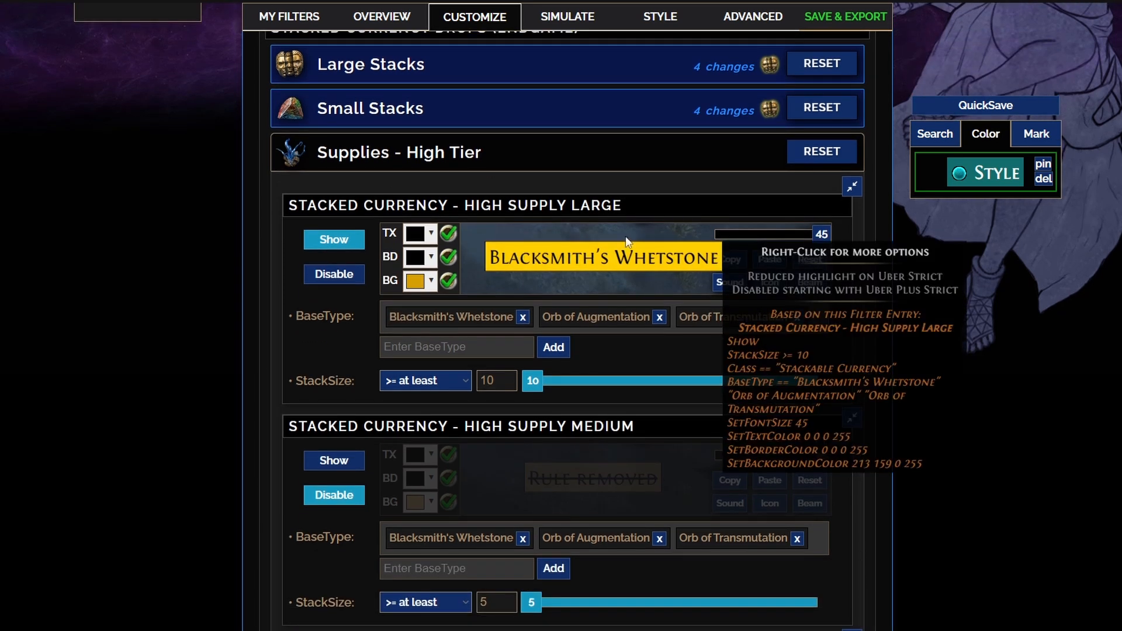
click(770, 259)
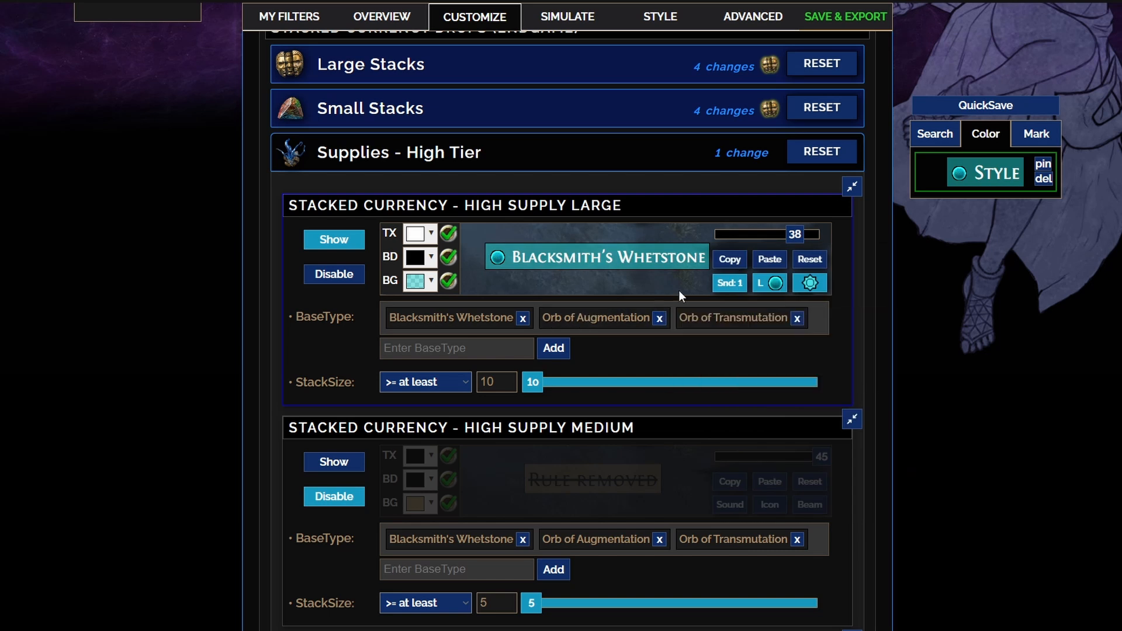
click(730, 283)
click(518, 315)
click(515, 344)
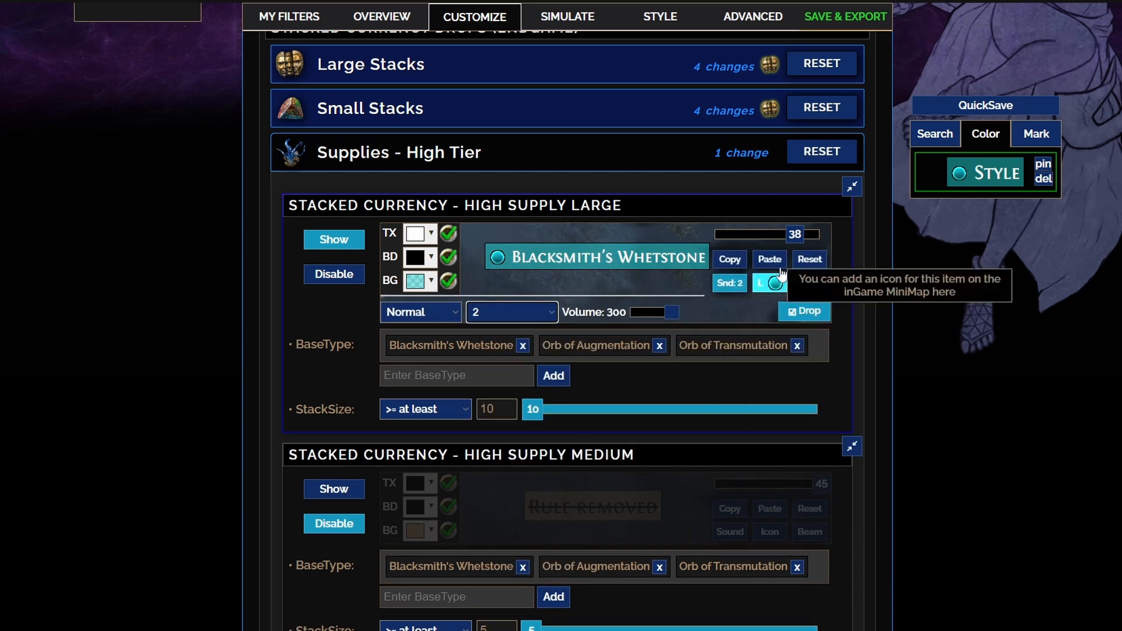
Collapse the Supplies - High Tier section and expand the Portal Scrolls section.
click(522, 159)
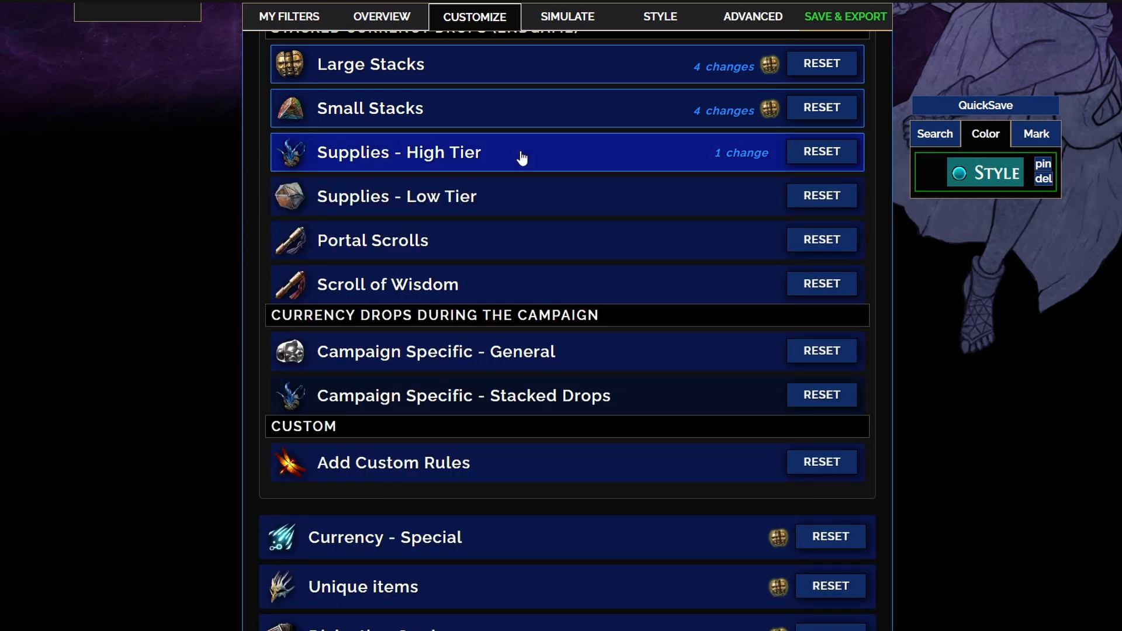
click(414, 258)
scroll(583, 351, down, 2)
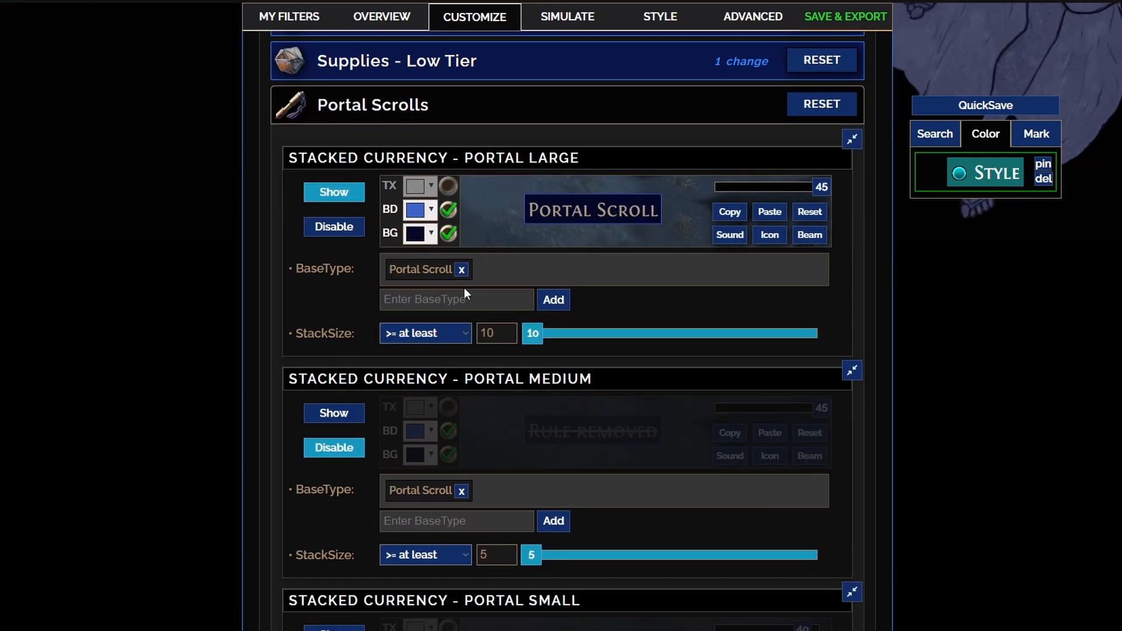
Reduce the Portal Large rule's font size to 25 and set its stack size to at least 7.
mouse_move(567, 238)
mouse_move(584, 204)
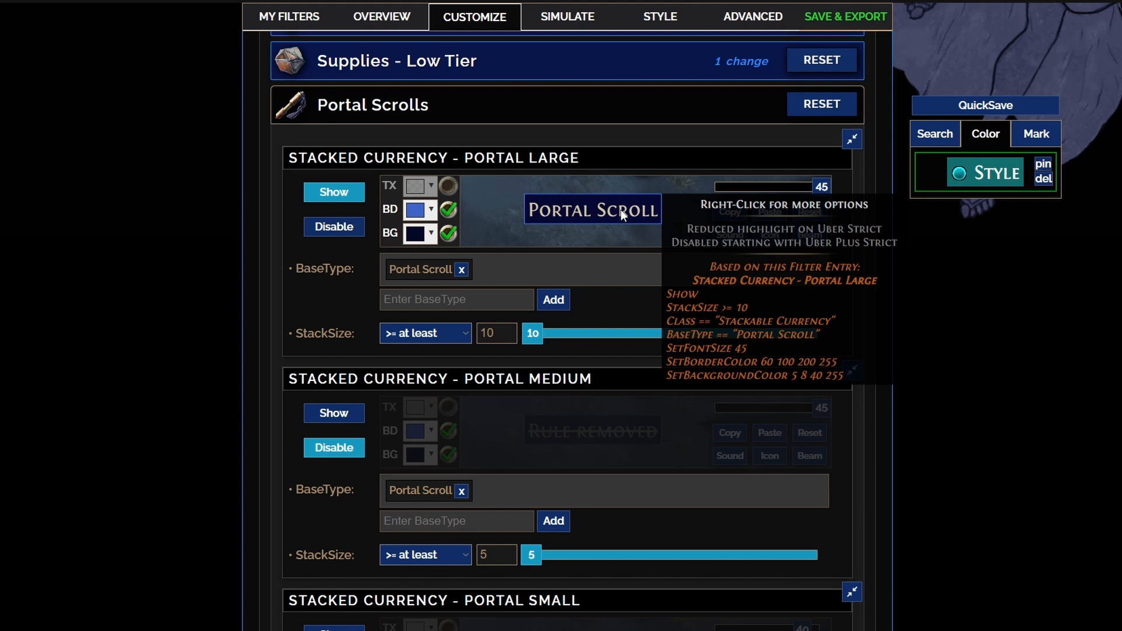
drag(806, 191, 748, 203)
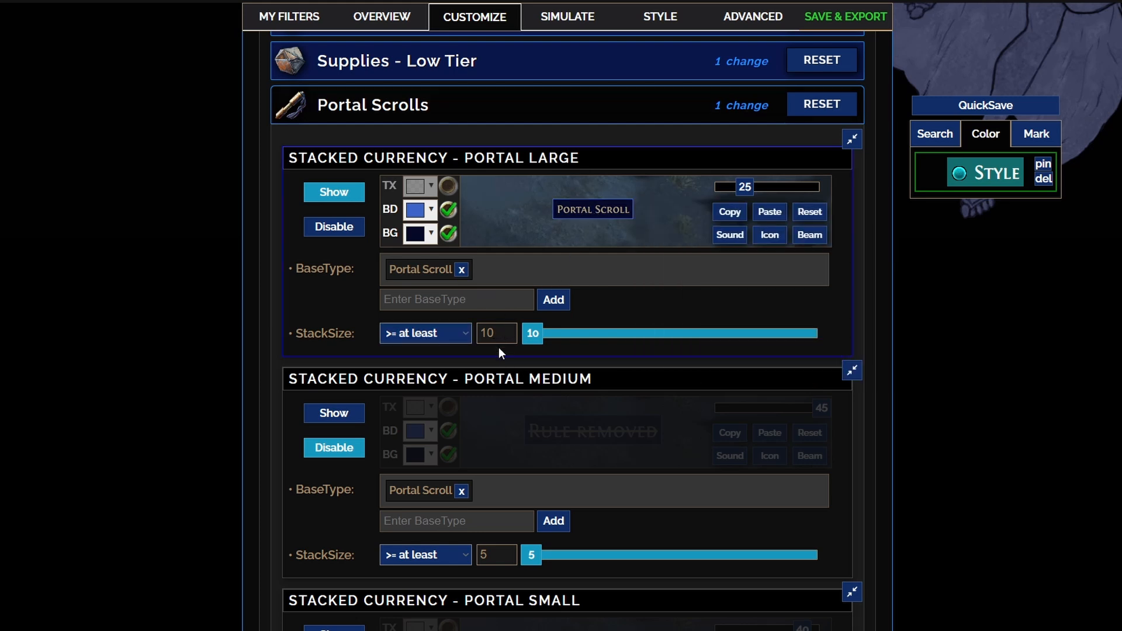
double_click(489, 333)
text(5)
click(304, 314)
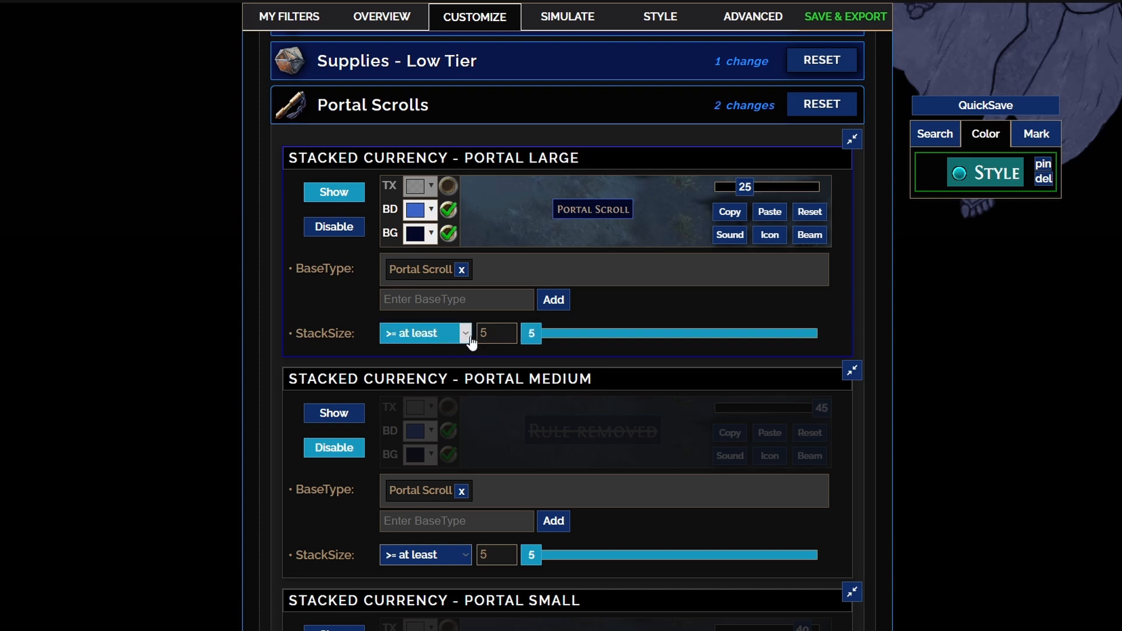
double_click(486, 334)
text(6)
double_click(497, 334)
text(7)
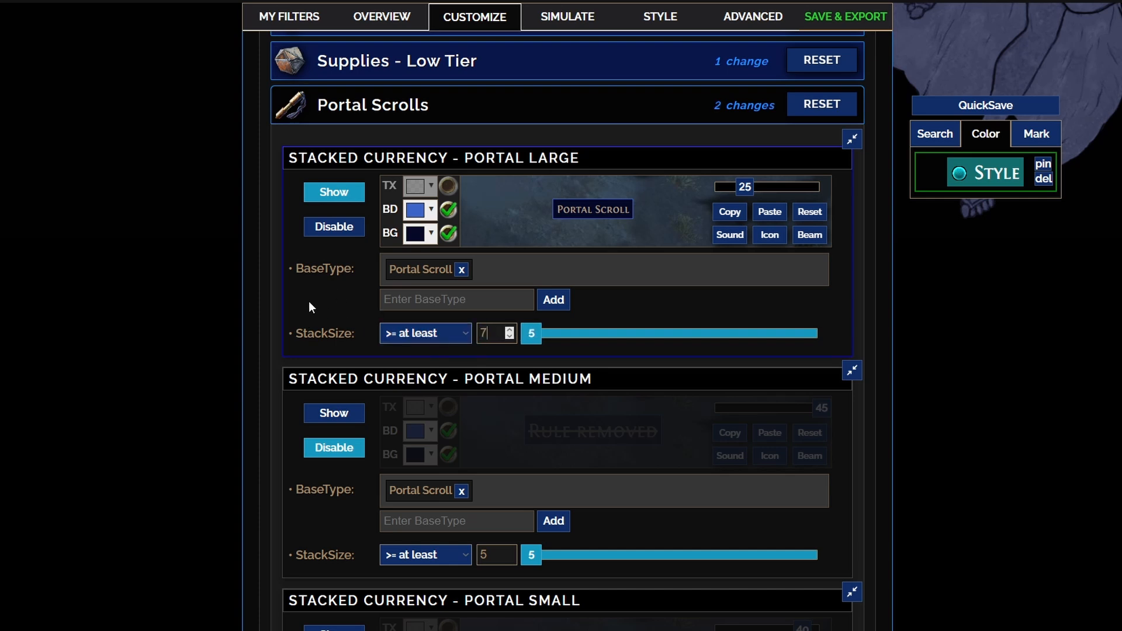
click(309, 301)
Reduce the Portal Large font size to 23 and make its background colour semi-transparent with an alpha of 102.
drag(727, 192, 729, 188)
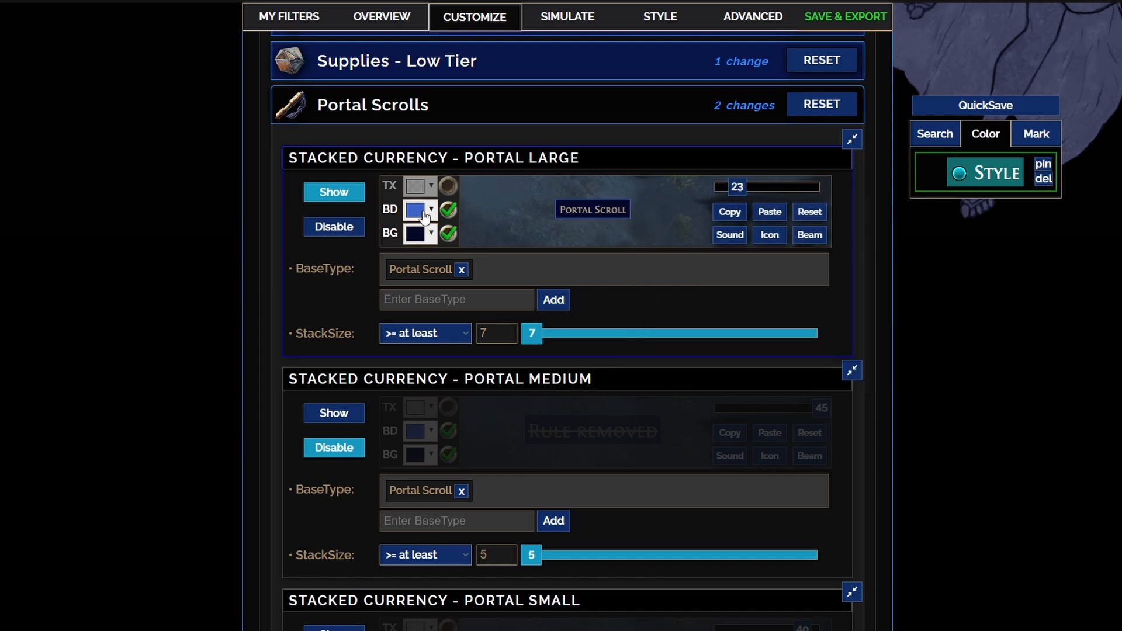
click(423, 216)
click(345, 260)
click(417, 237)
drag(578, 358, 514, 361)
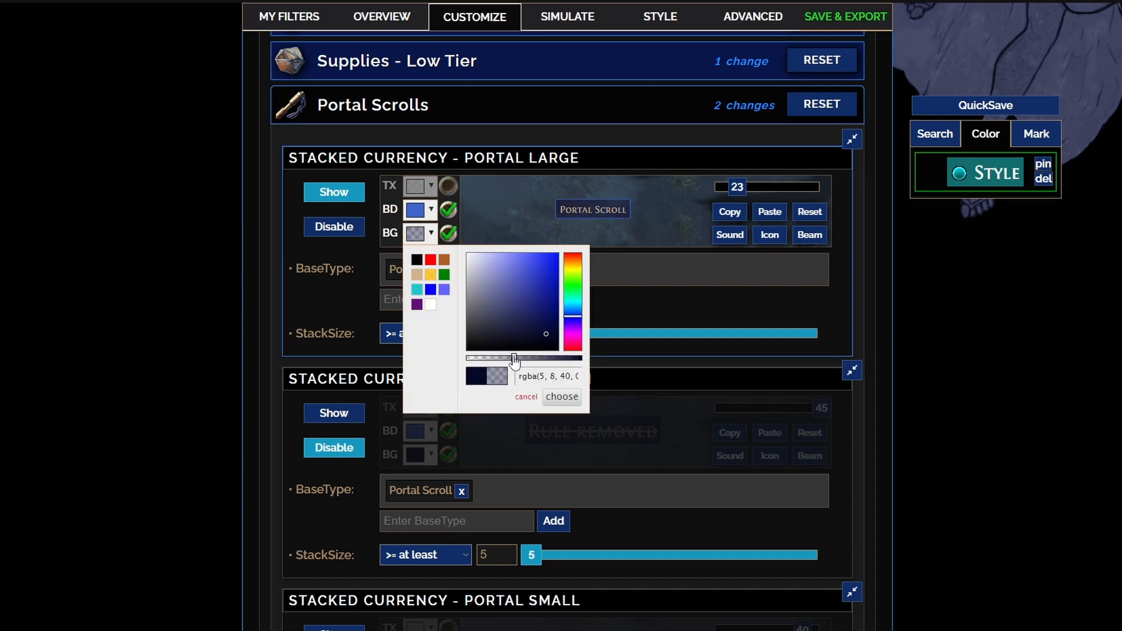
click(594, 216)
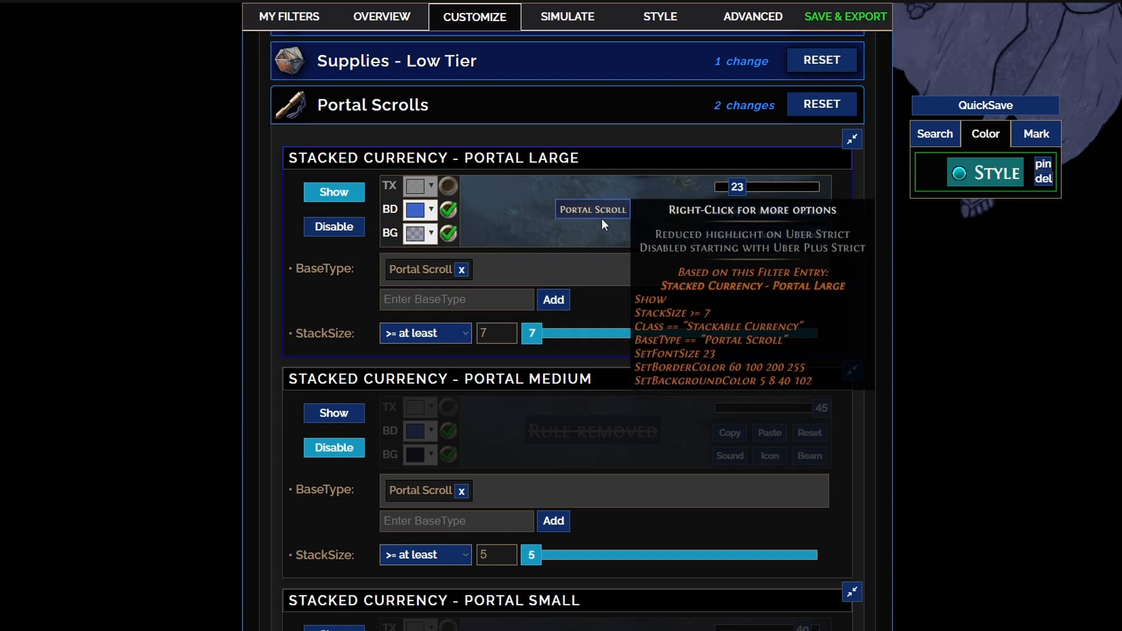
Collapse the Portal Scrolls section and open the loot simulation of the filter.
scroll(456, 193, up, 1)
click(444, 173)
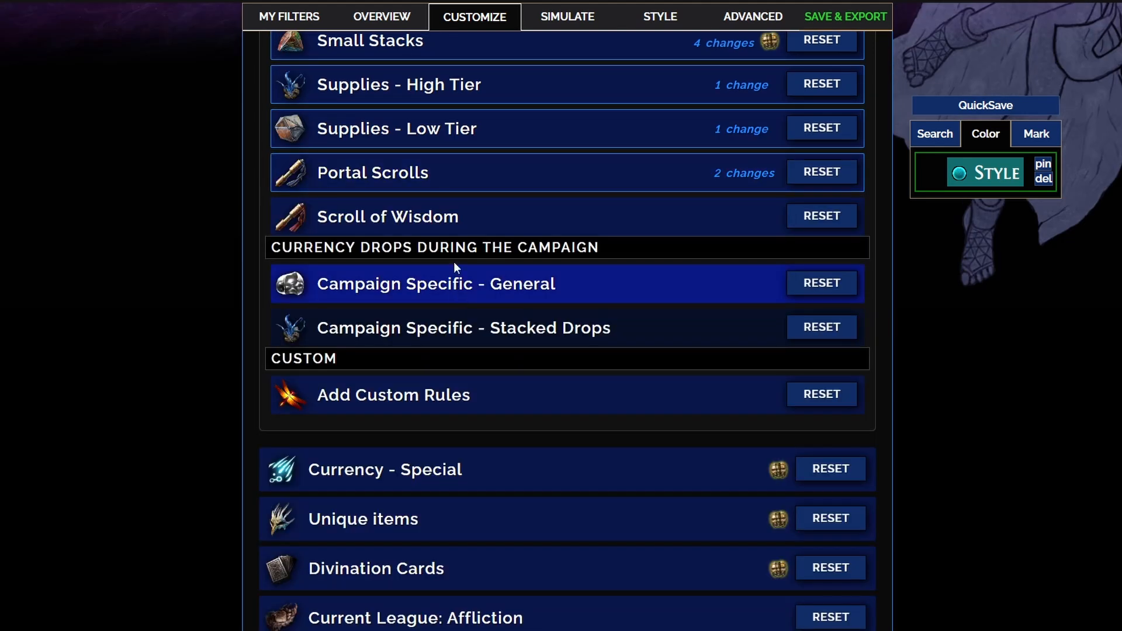
scroll(482, 306, up, 6)
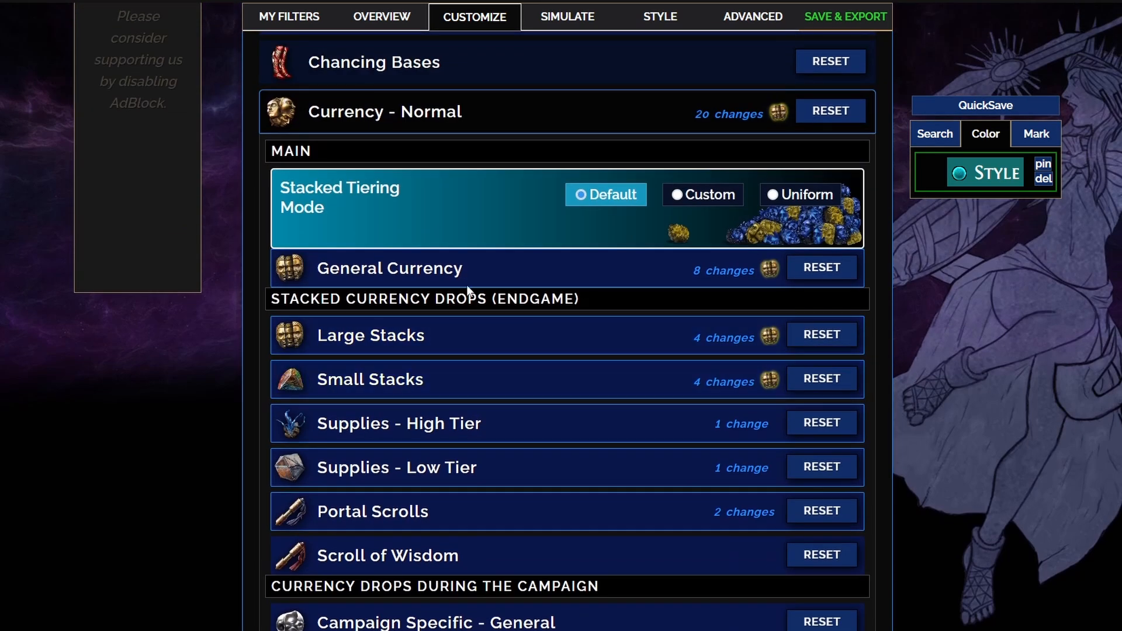
scroll(563, 303, up, 5)
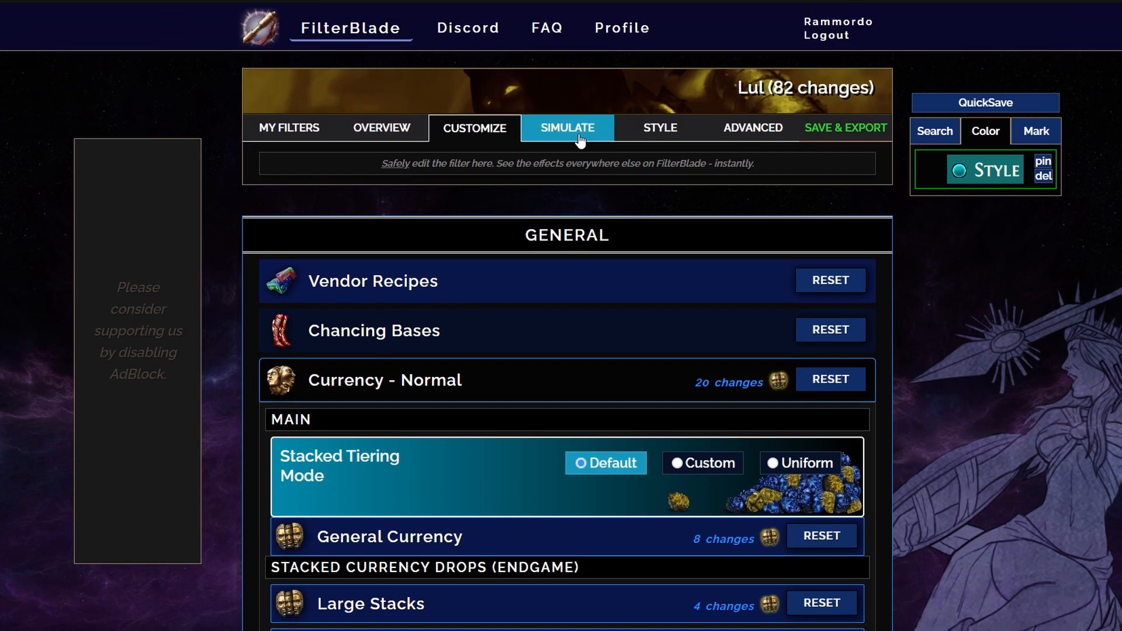
click(580, 138)
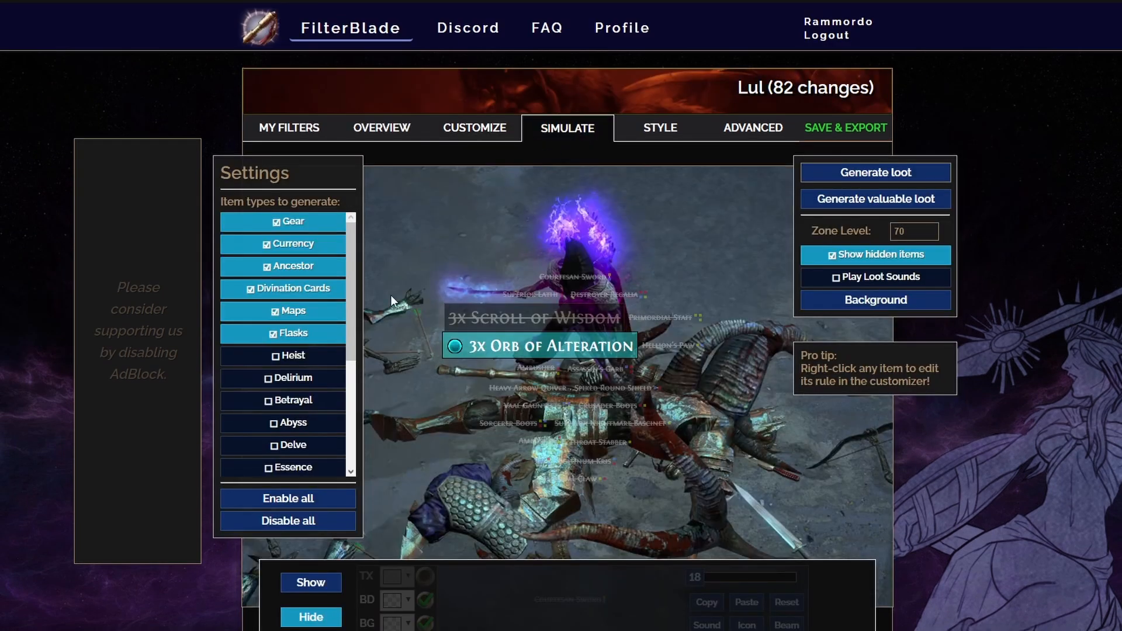
Generate normal and valuable loot samples and inspect the styles of dropped currency such as Vaal Orb, Omen of the Jeweller and Orb of Regret.
mouse_move(490, 345)
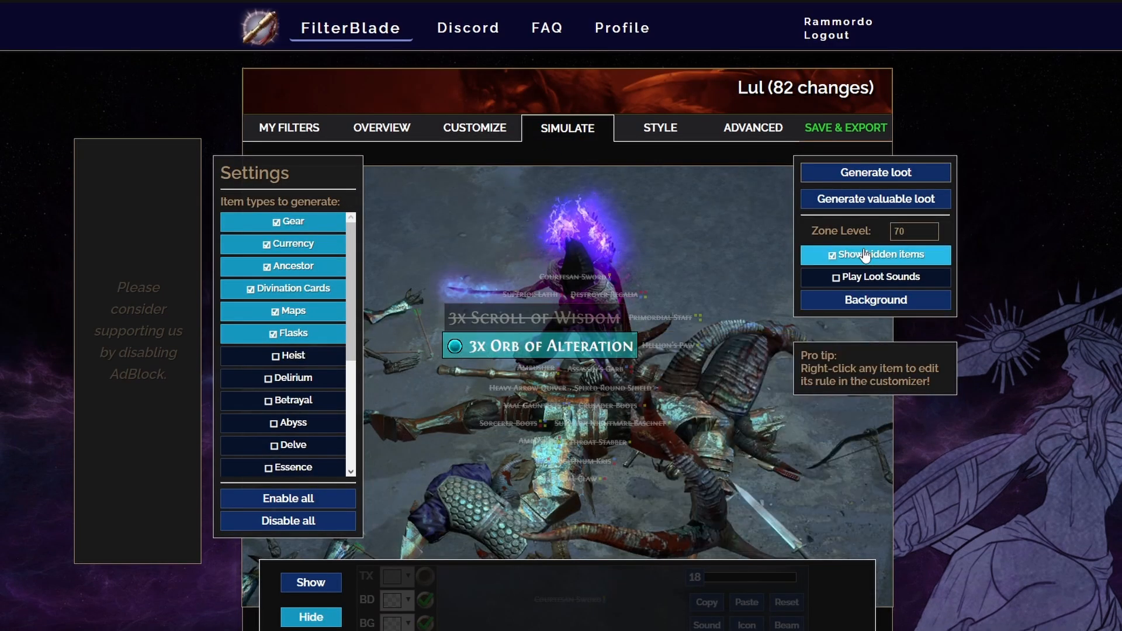
click(873, 182)
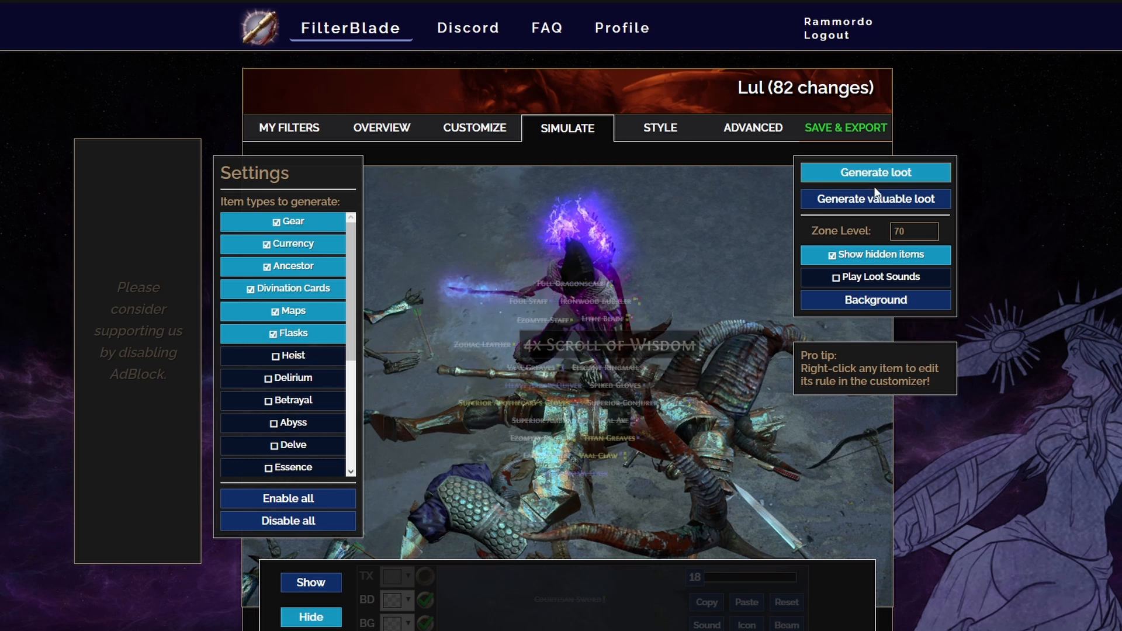
click(877, 199)
mouse_move(680, 358)
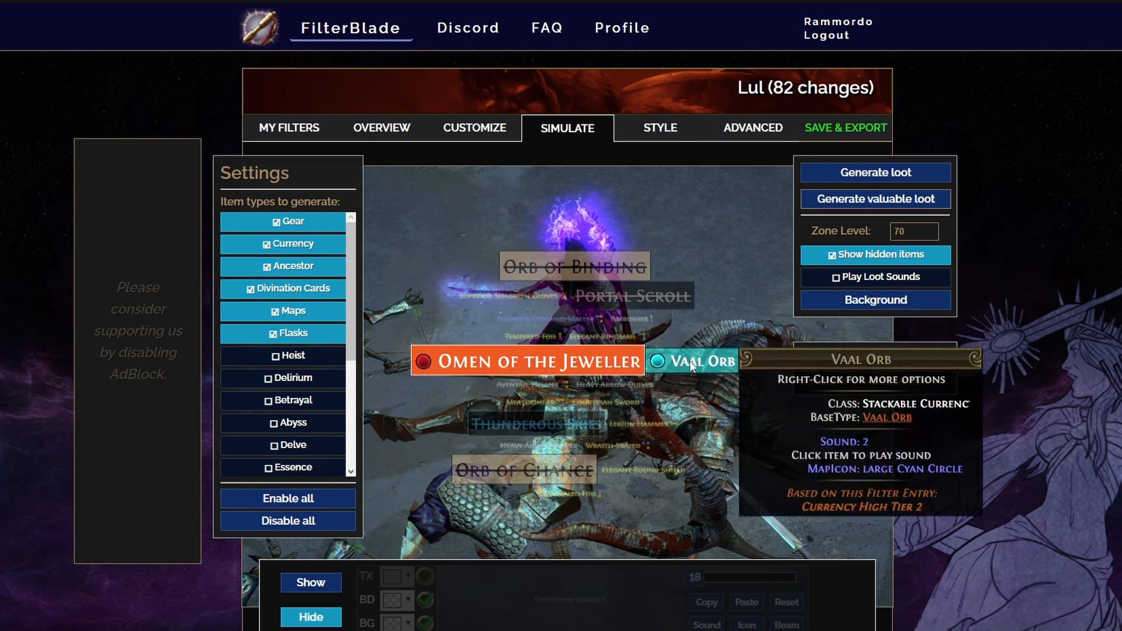
mouse_move(482, 360)
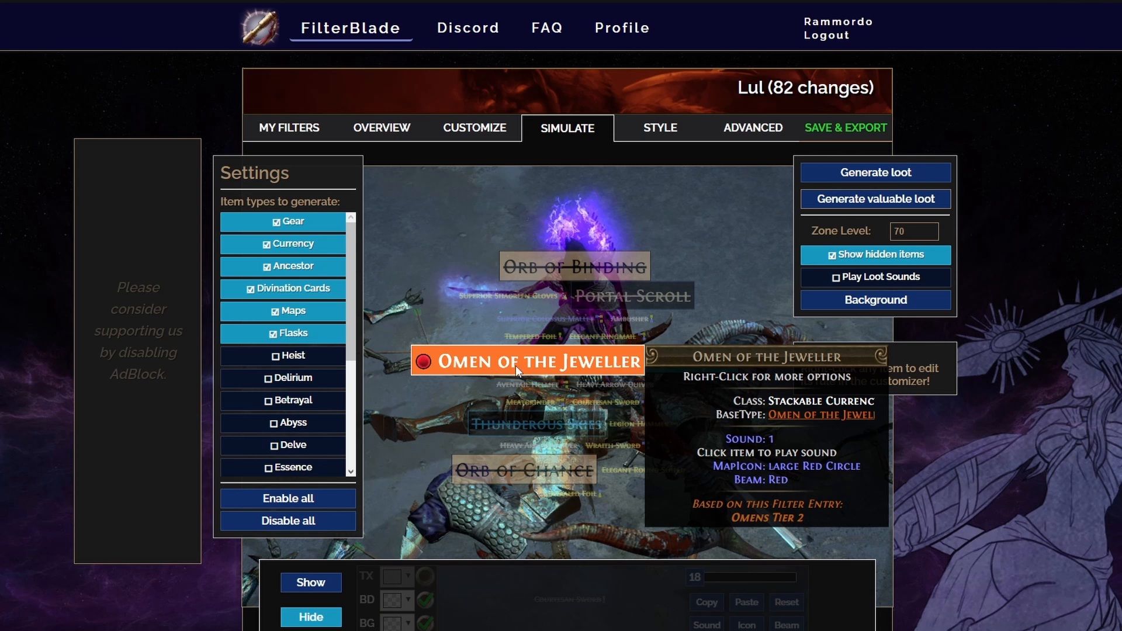
click(877, 200)
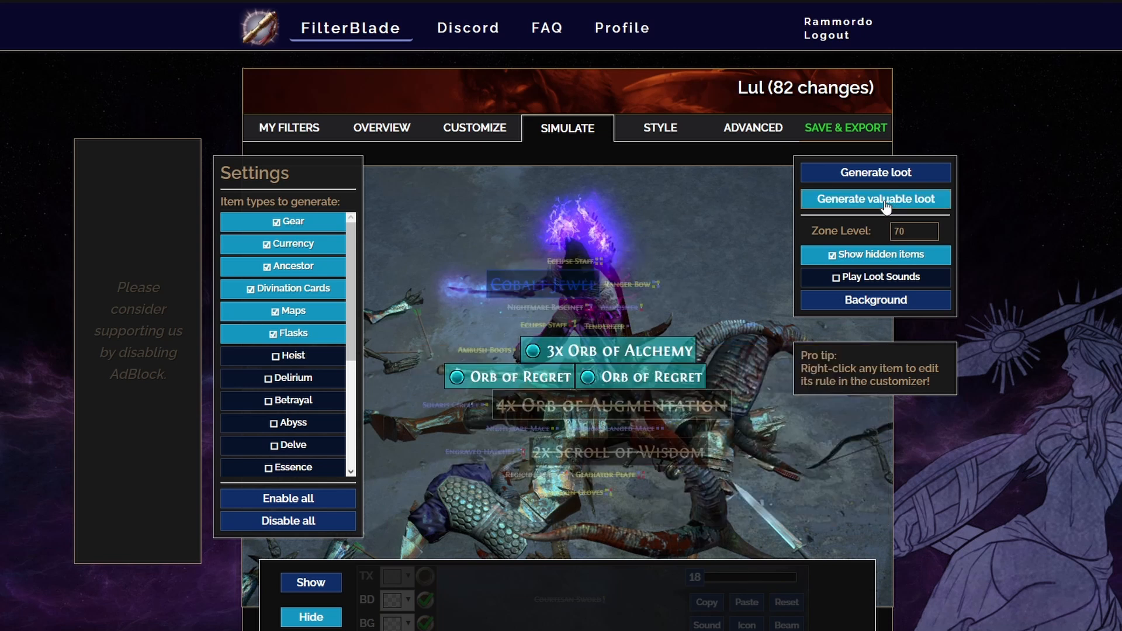
mouse_move(637, 353)
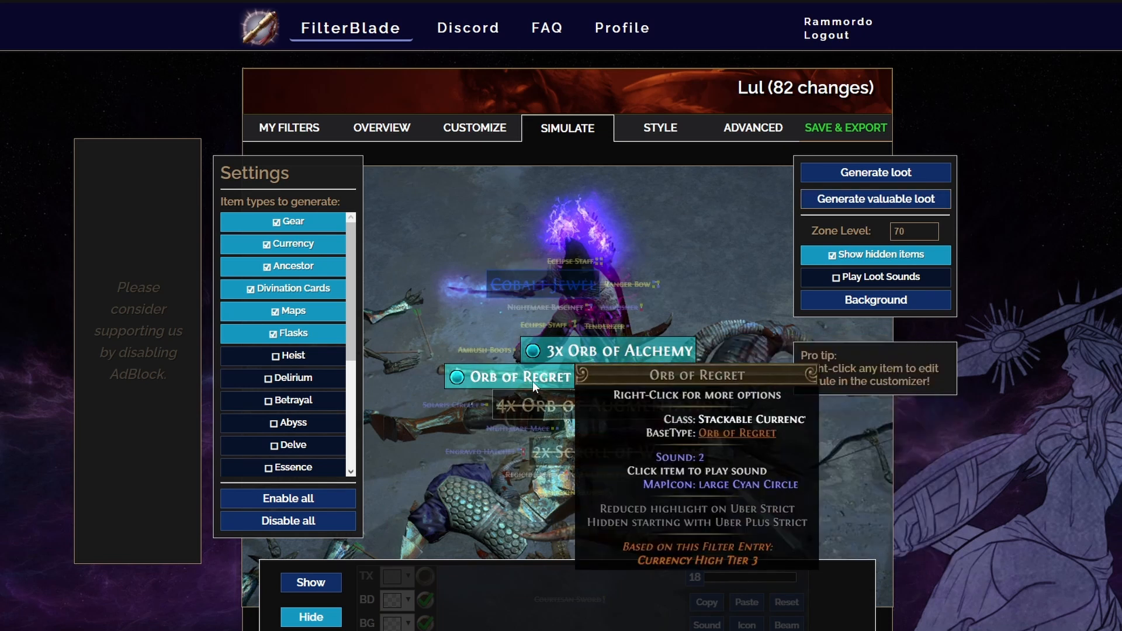
Inspect the simulated Orb of Regret, Scroll of Wisdom and Orb of Augmentation drops, and generate further valuable loot samples.
mouse_move(616, 378)
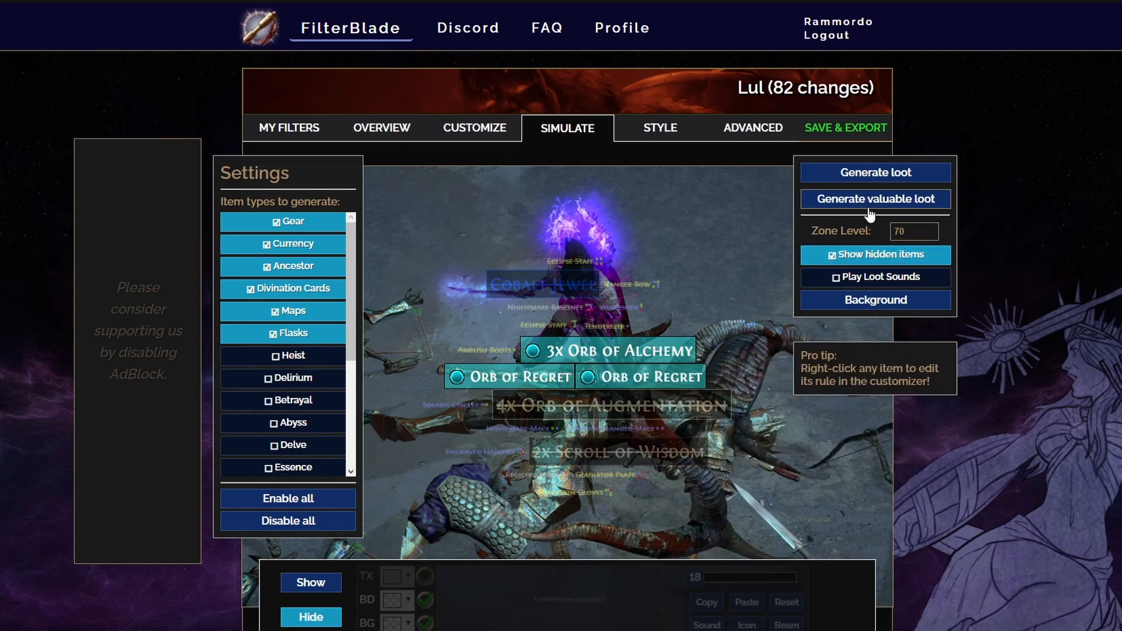
mouse_move(545, 449)
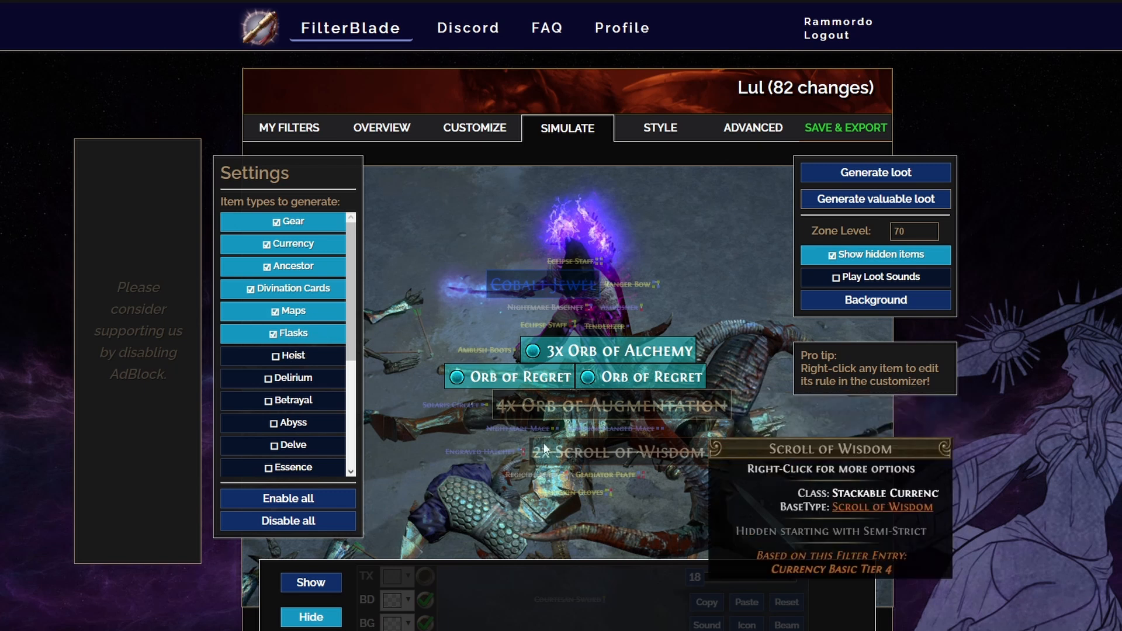
mouse_move(601, 409)
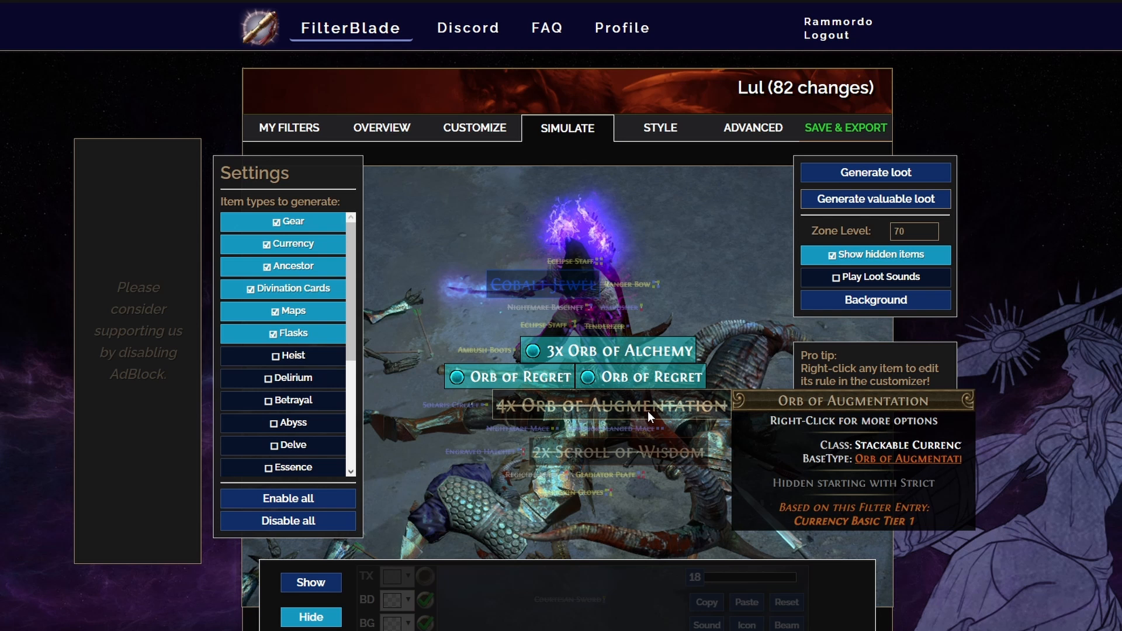
click(875, 202)
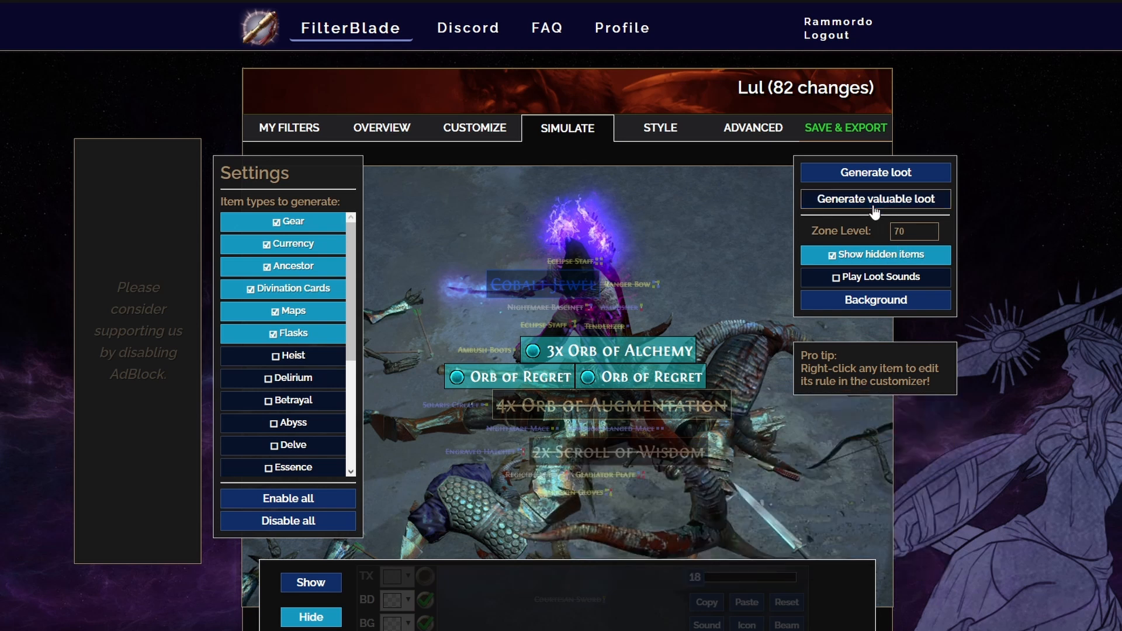
click(875, 202)
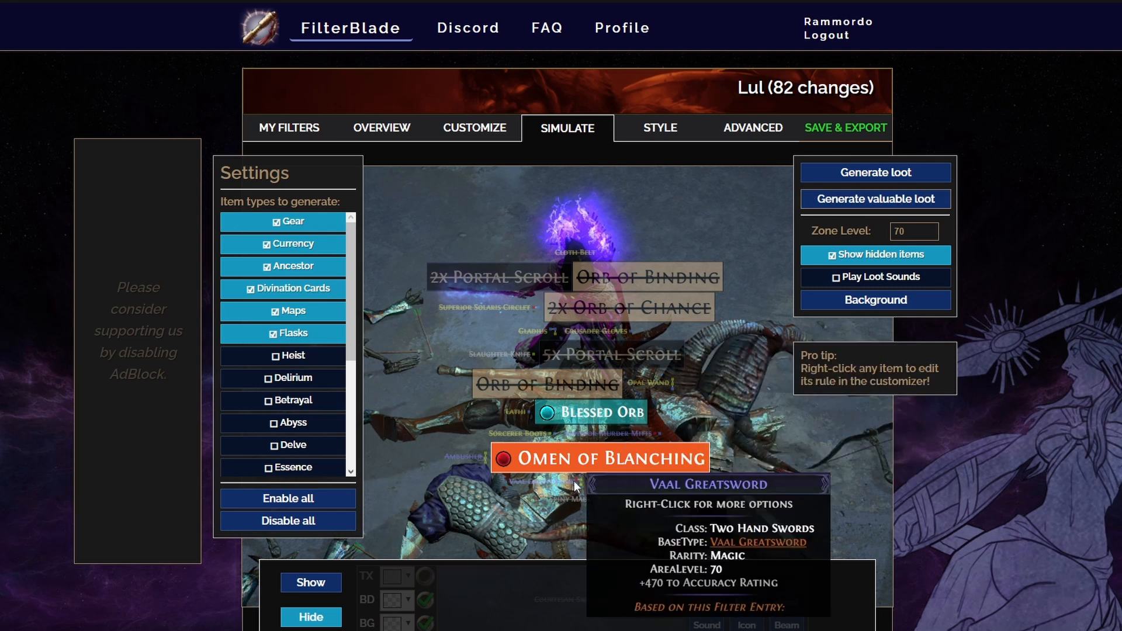
Return to the filter customization, collapse Currency - Normal and expand the Essences rules under Currency - Special.
click(386, 128)
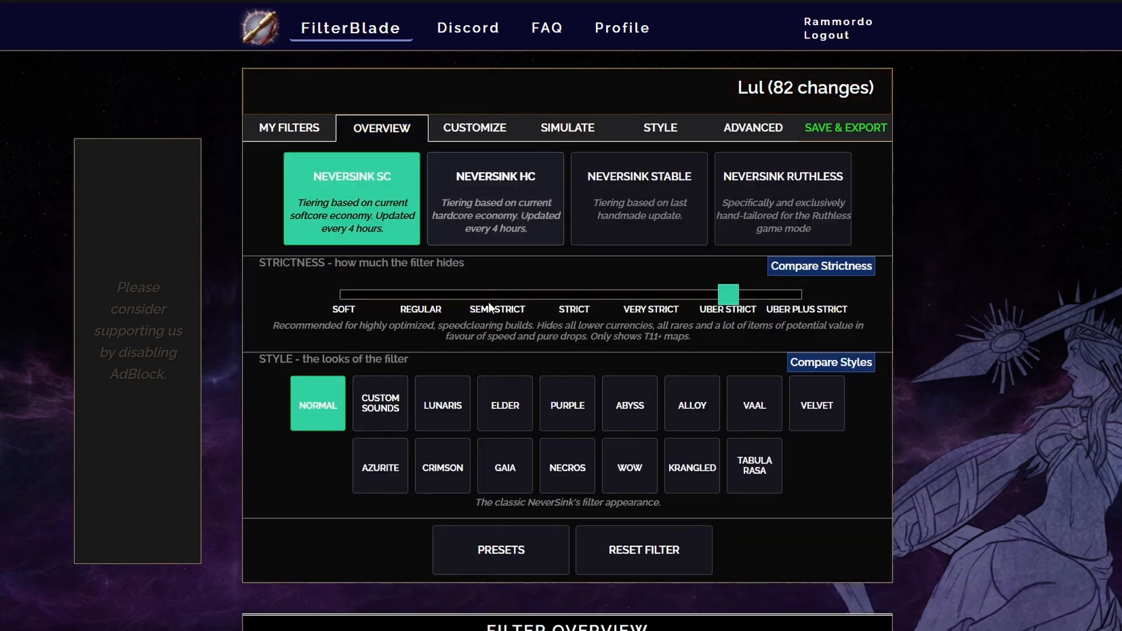
click(475, 127)
scroll(491, 319, down, 9)
scroll(474, 336, down, 1)
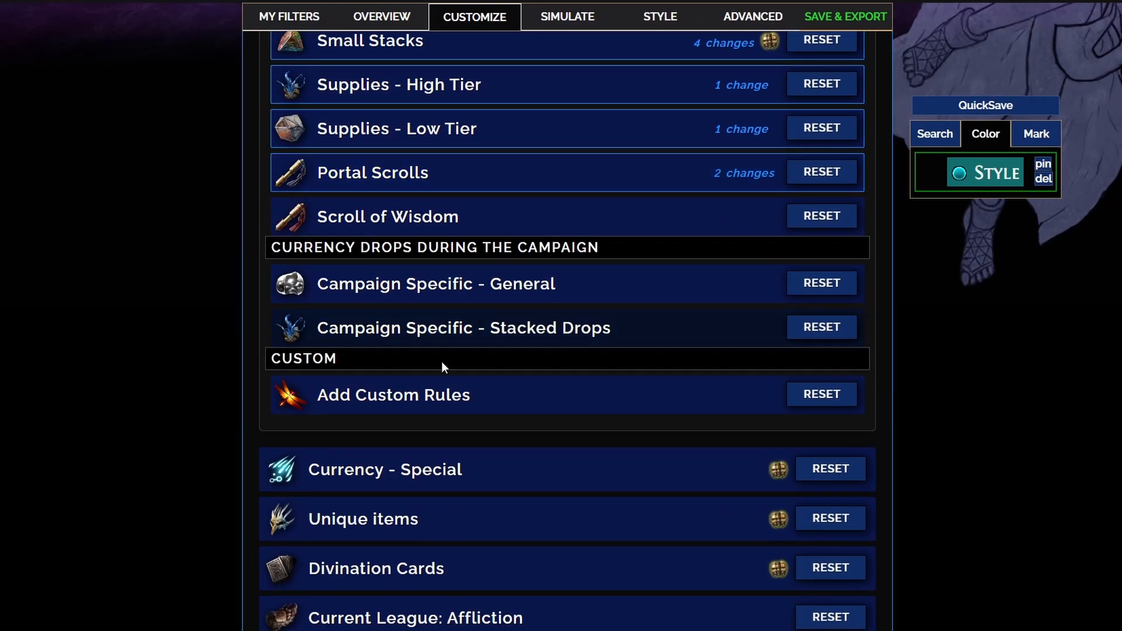
click(466, 281)
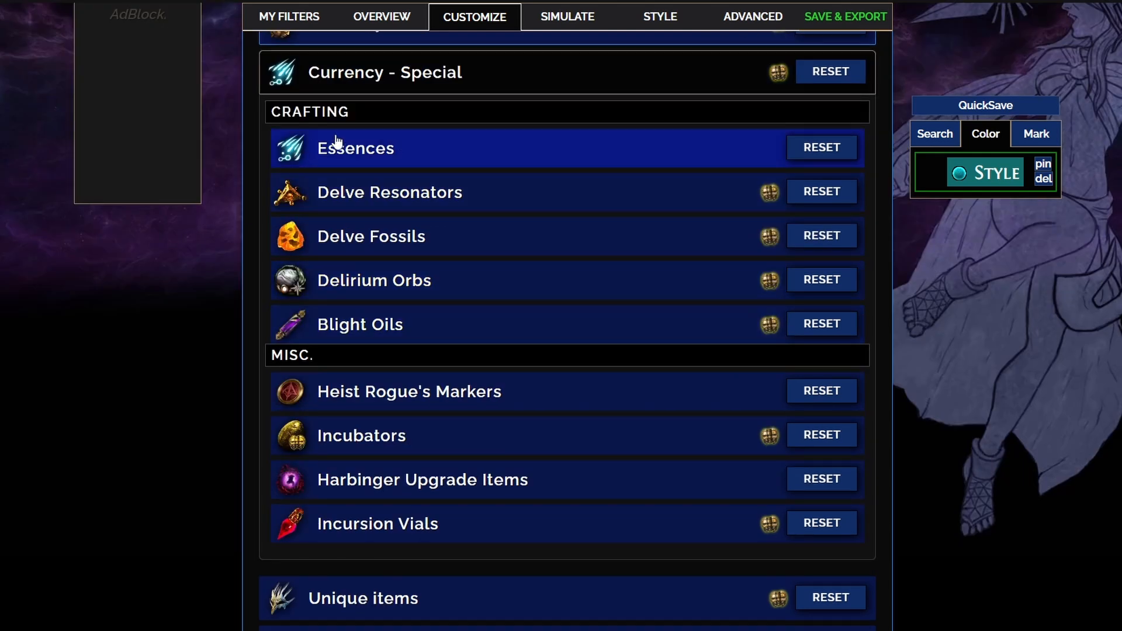
scroll(374, 193, up, 4)
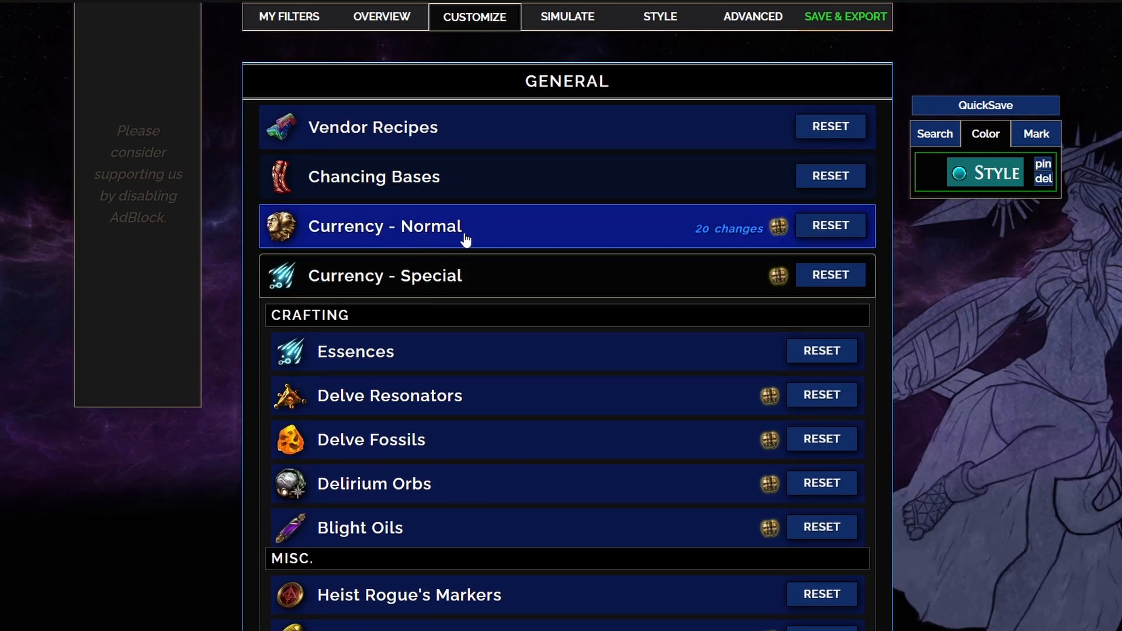
scroll(413, 286, down, 1)
click(383, 291)
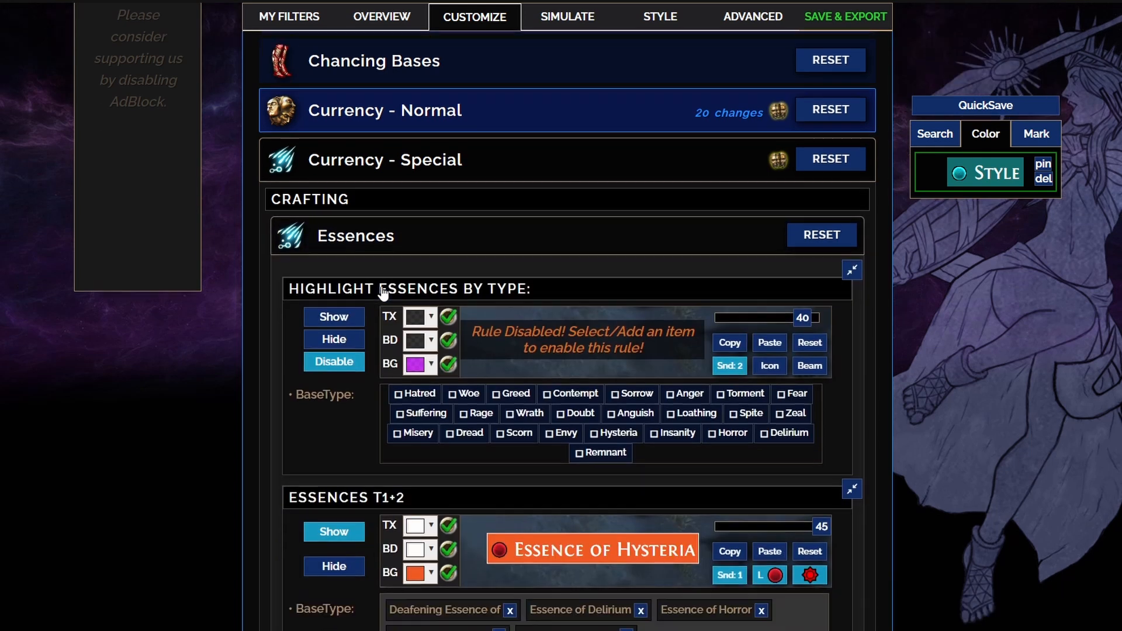
Examine the styles and base types of the essence rules, comparing the visible tiers T1+2 to T4 with the hidden lower tiers.
scroll(342, 290, down, 9)
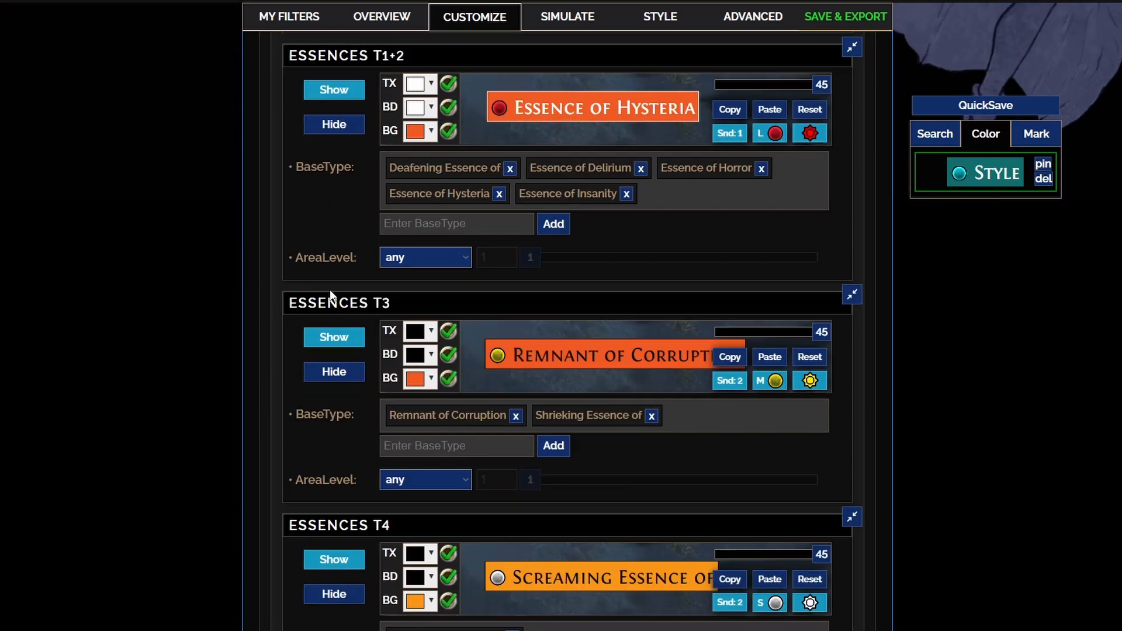
scroll(370, 325, up, 5)
scroll(362, 332, down, 8)
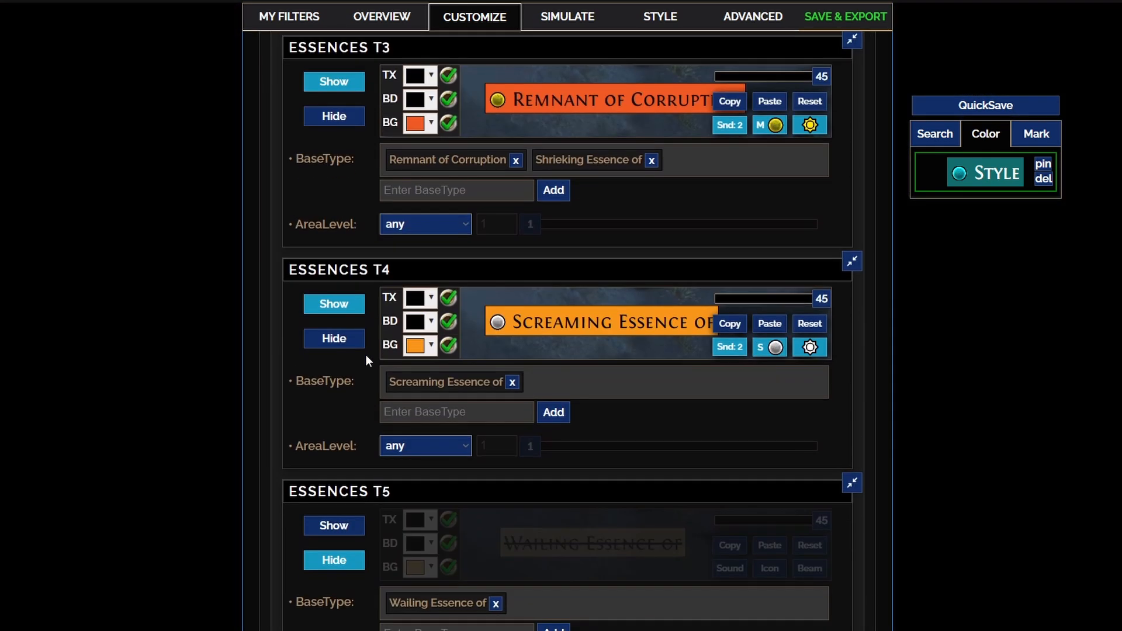
scroll(369, 362, up, 5)
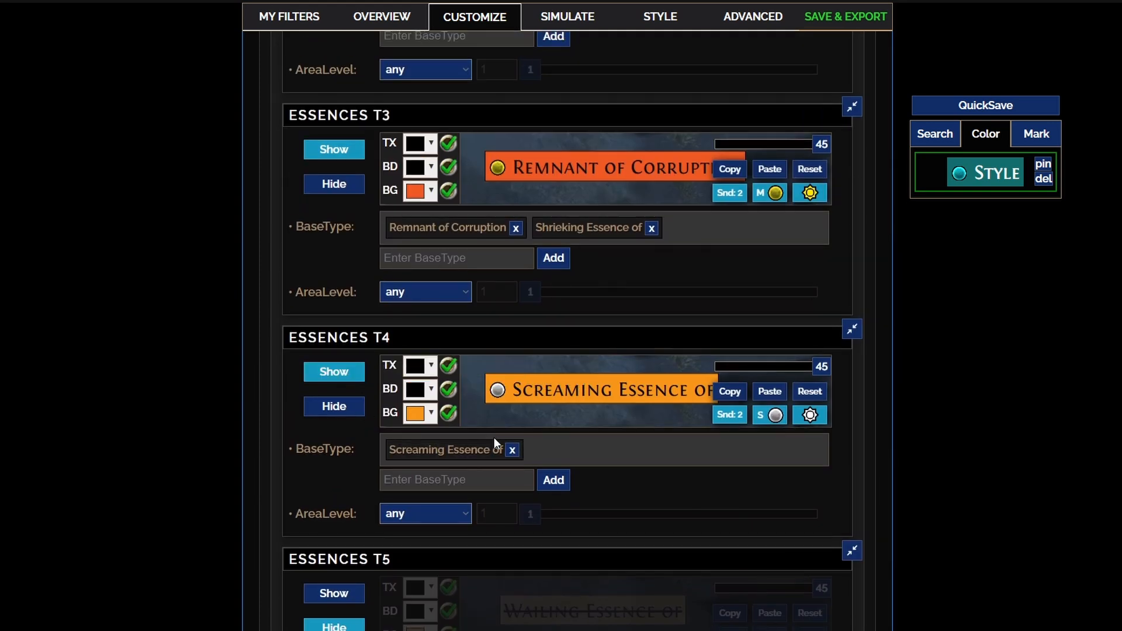
mouse_move(554, 390)
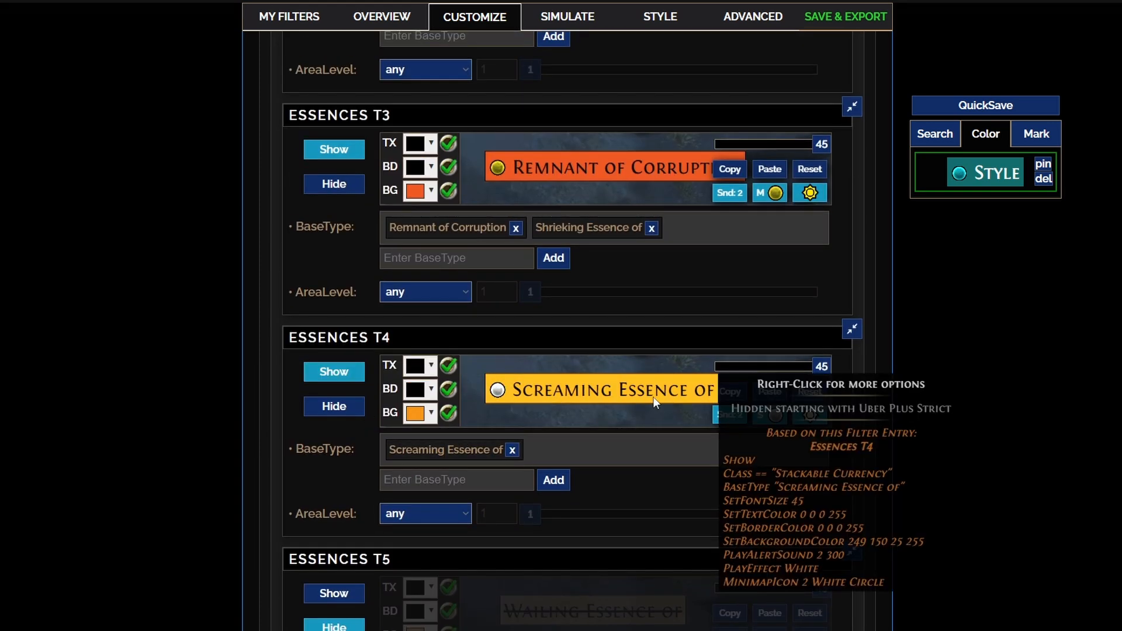
scroll(544, 443, up, 2)
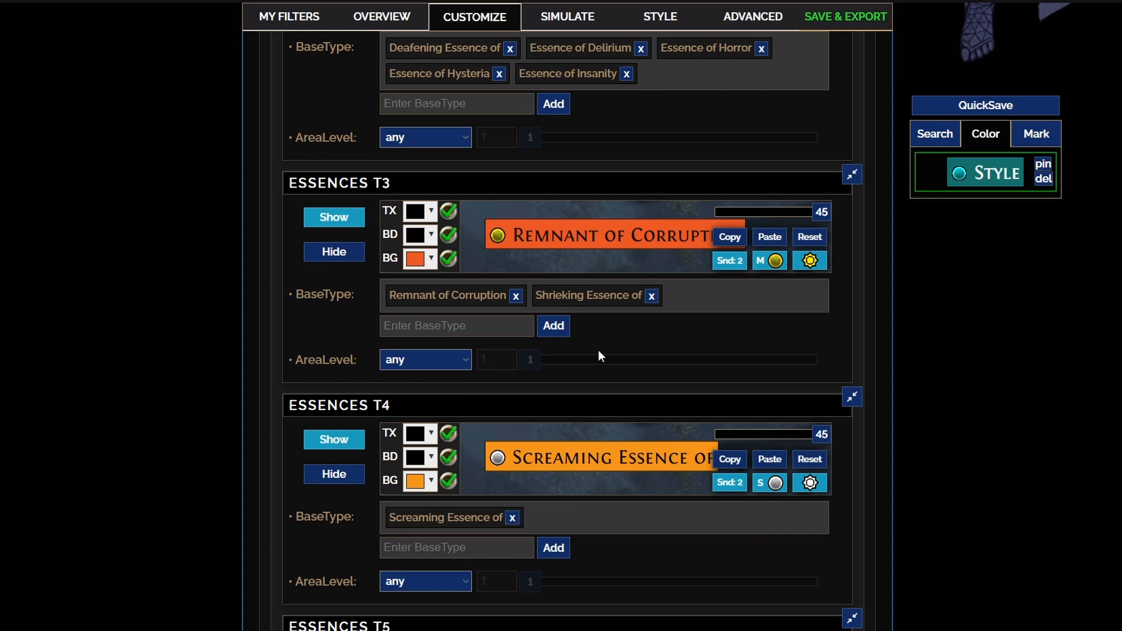
scroll(590, 386, up, 2)
scroll(576, 404, down, 12)
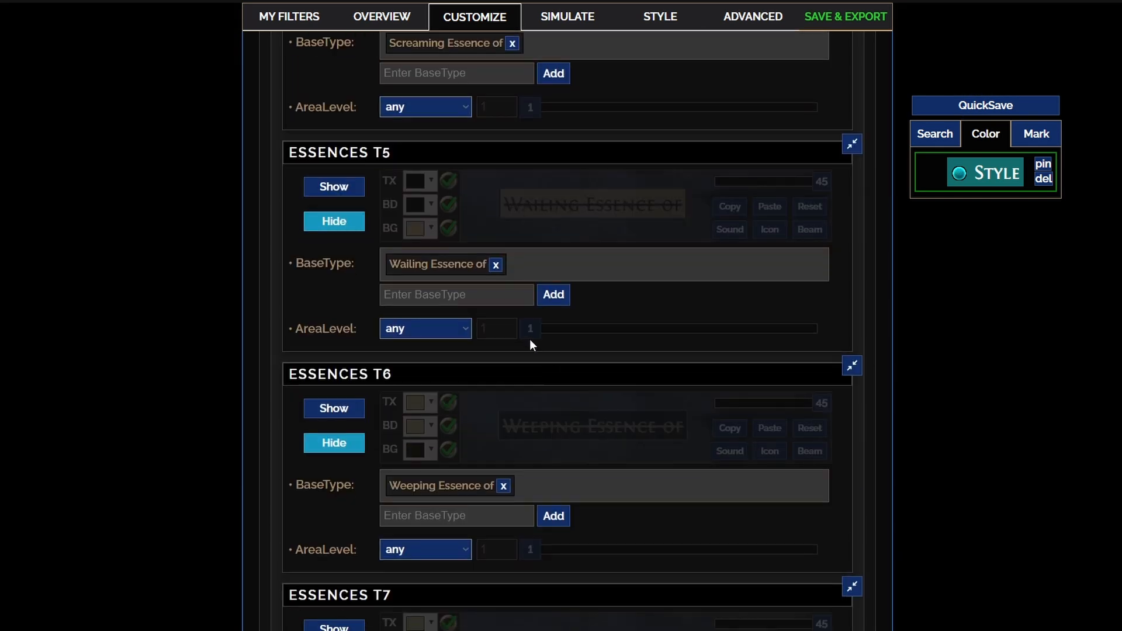
scroll(468, 292, down, 7)
scroll(553, 396, up, 16)
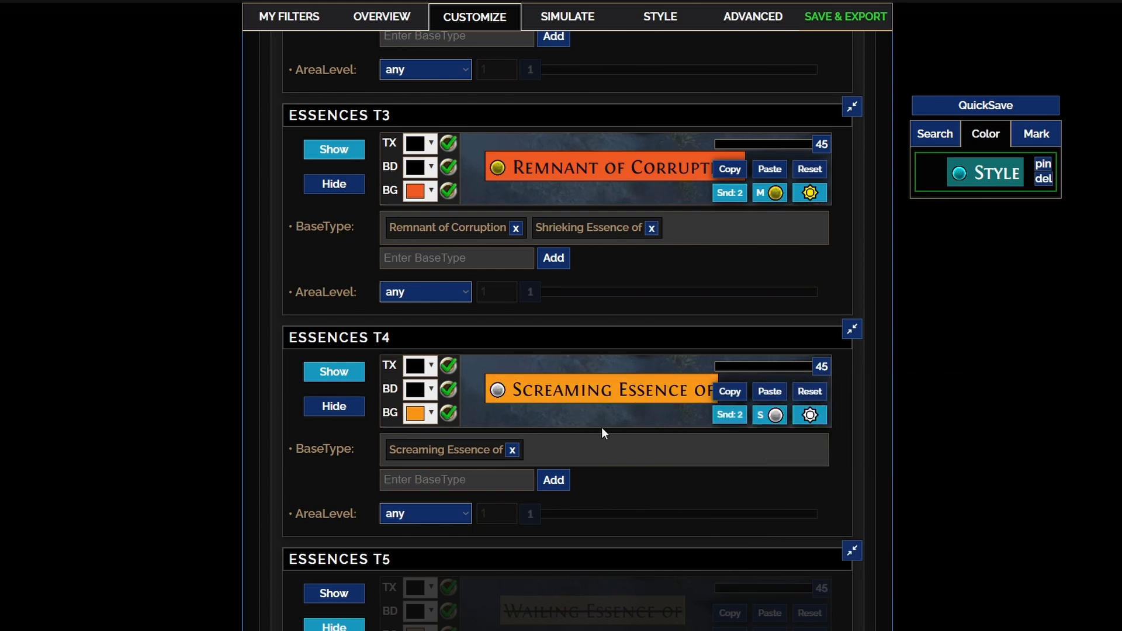
scroll(654, 474, up, 2)
scroll(529, 446, down, 3)
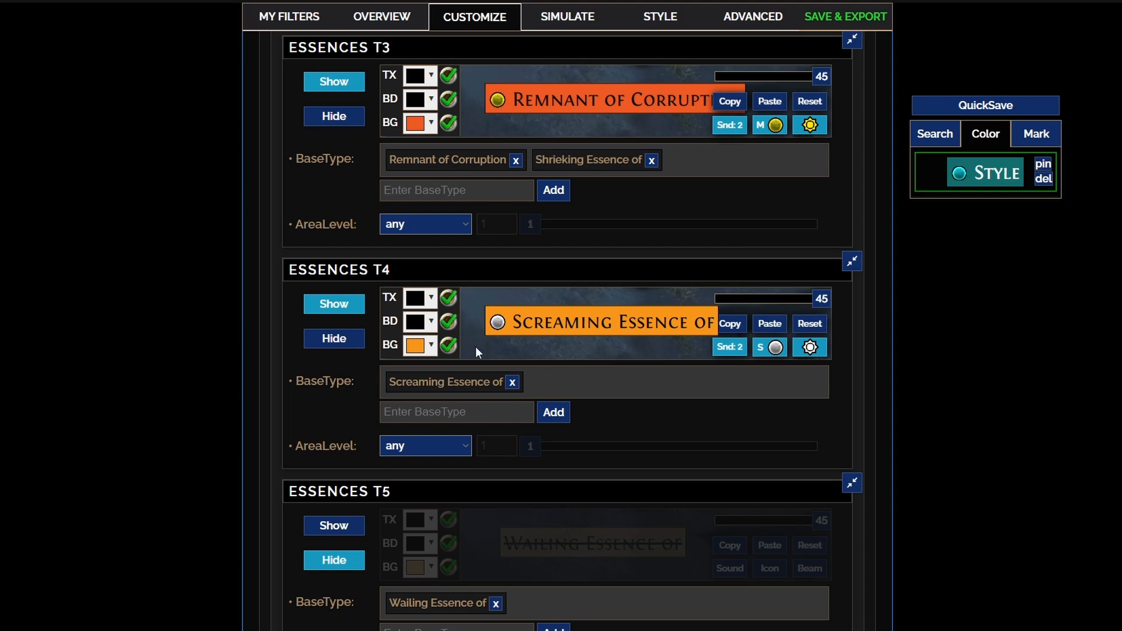
Set the Essences T4 rule's background colour to blue (0, 0, 255) and its text colour to white.
click(427, 349)
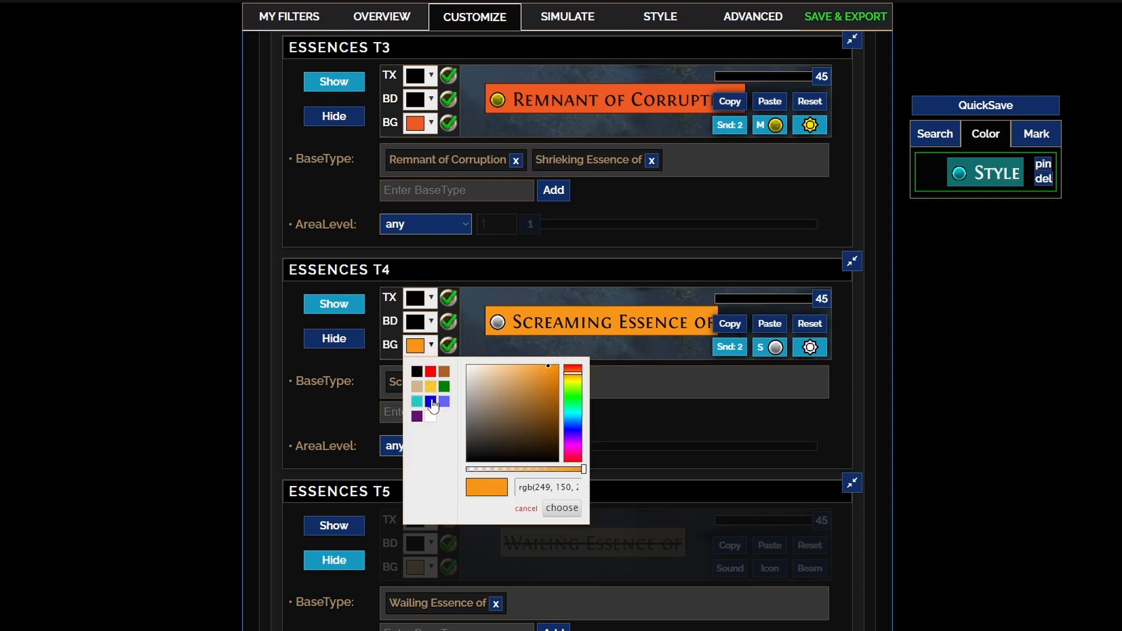
click(427, 403)
click(354, 401)
mouse_move(615, 330)
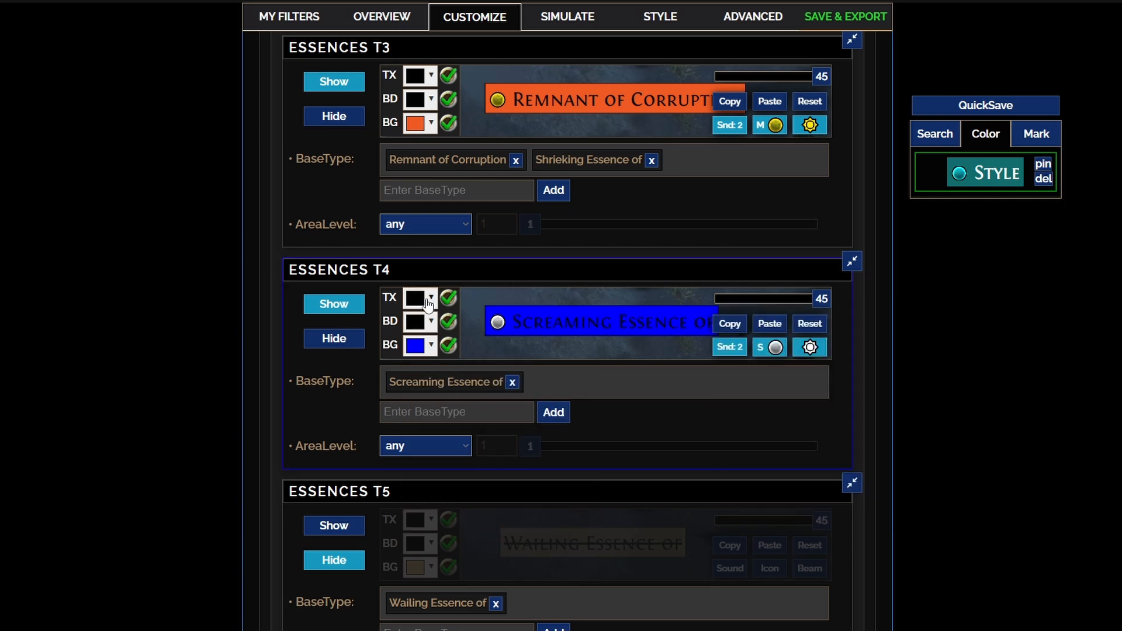
click(429, 303)
click(431, 369)
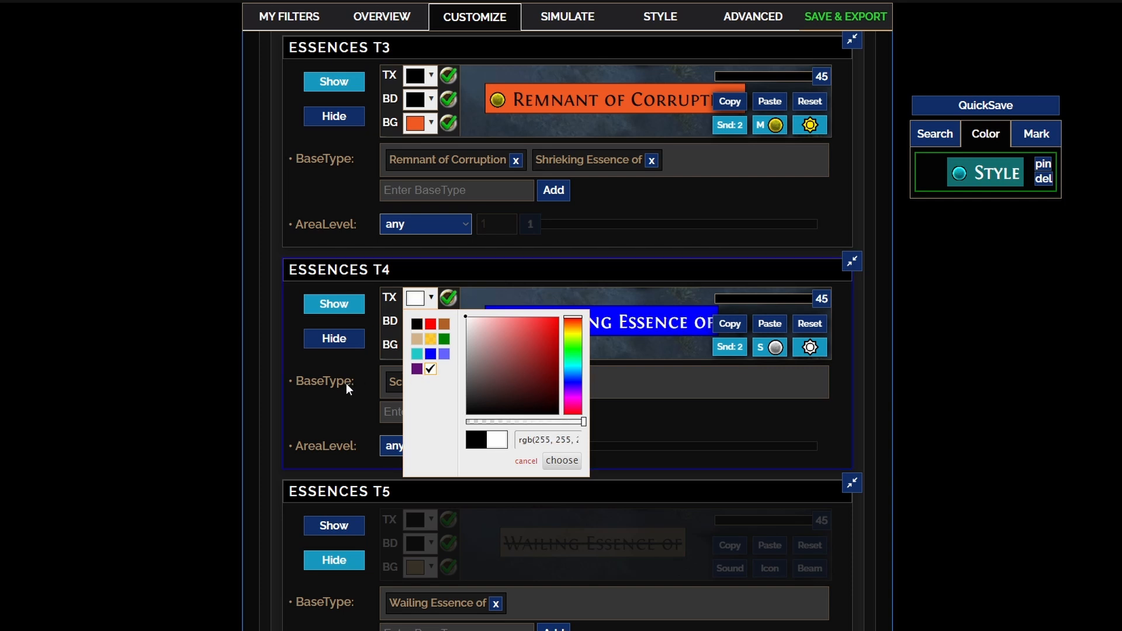
click(346, 384)
Make the blue background of the Essences T4 rule semi-transparent with an alpha of 139.
click(429, 345)
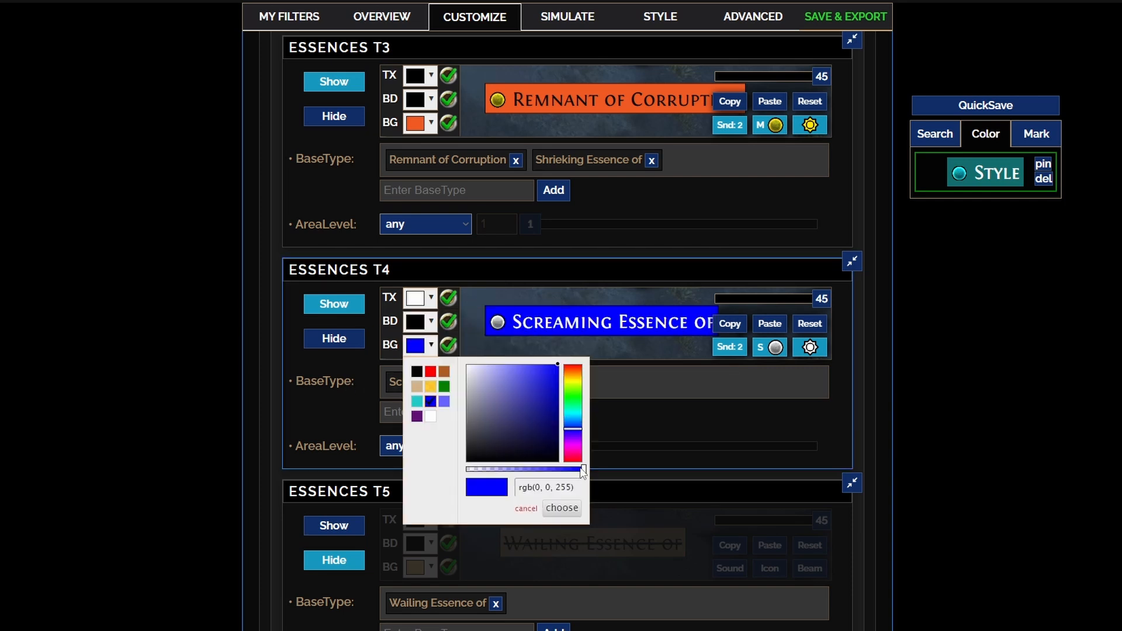
drag(583, 471, 529, 475)
click(353, 394)
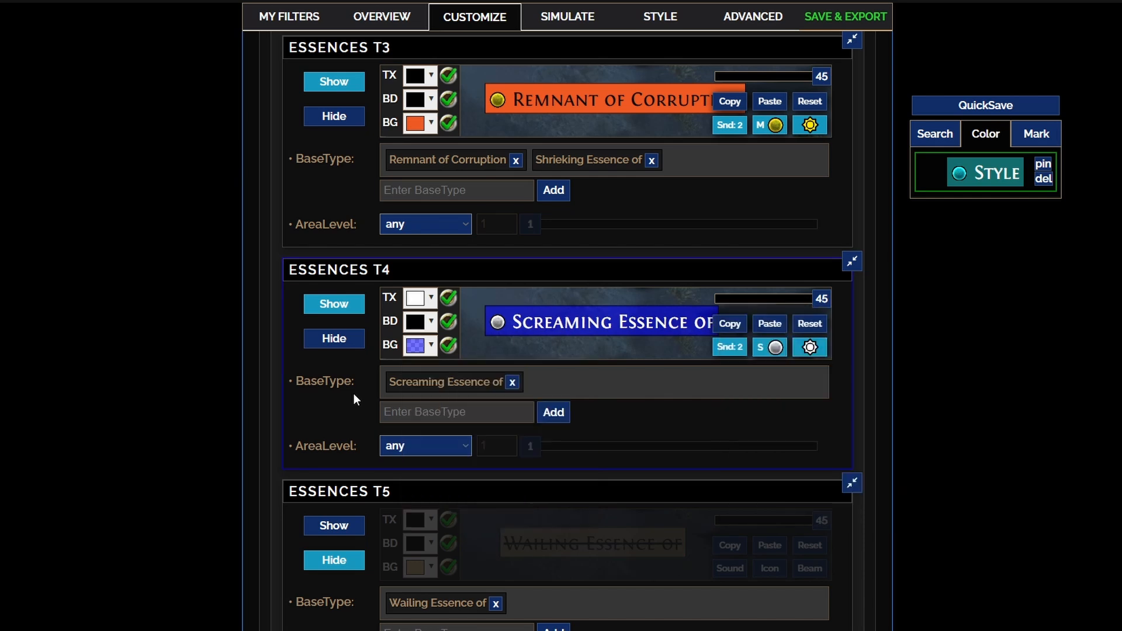
Reduce the Essences T4 font size to 30 and make its border fully transparent.
scroll(589, 426, up, 1)
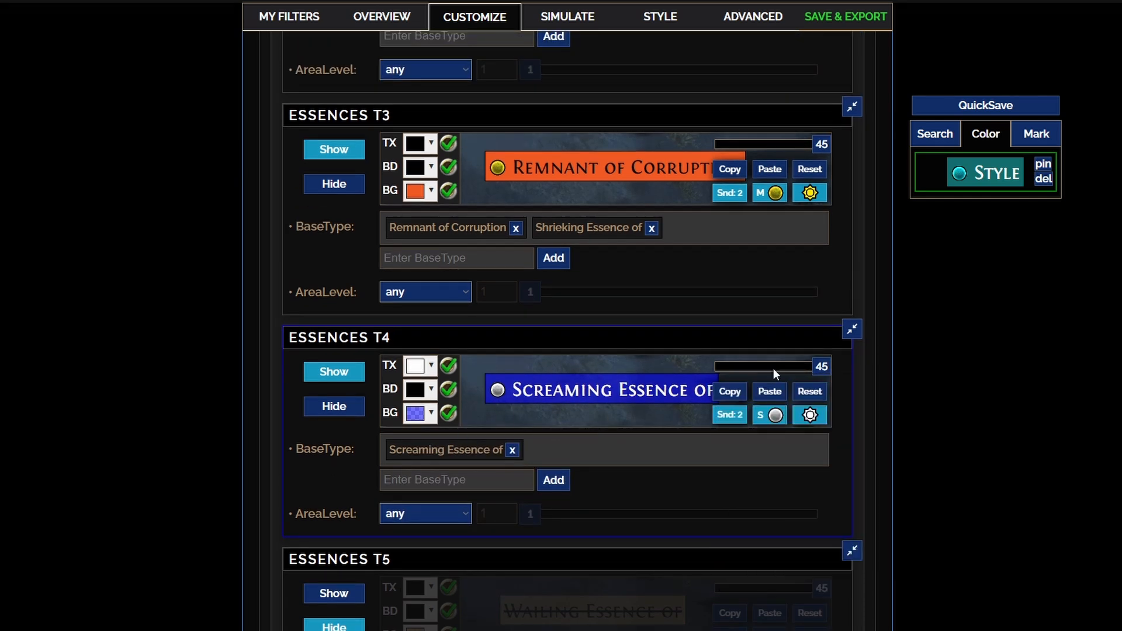
drag(821, 367, 766, 378)
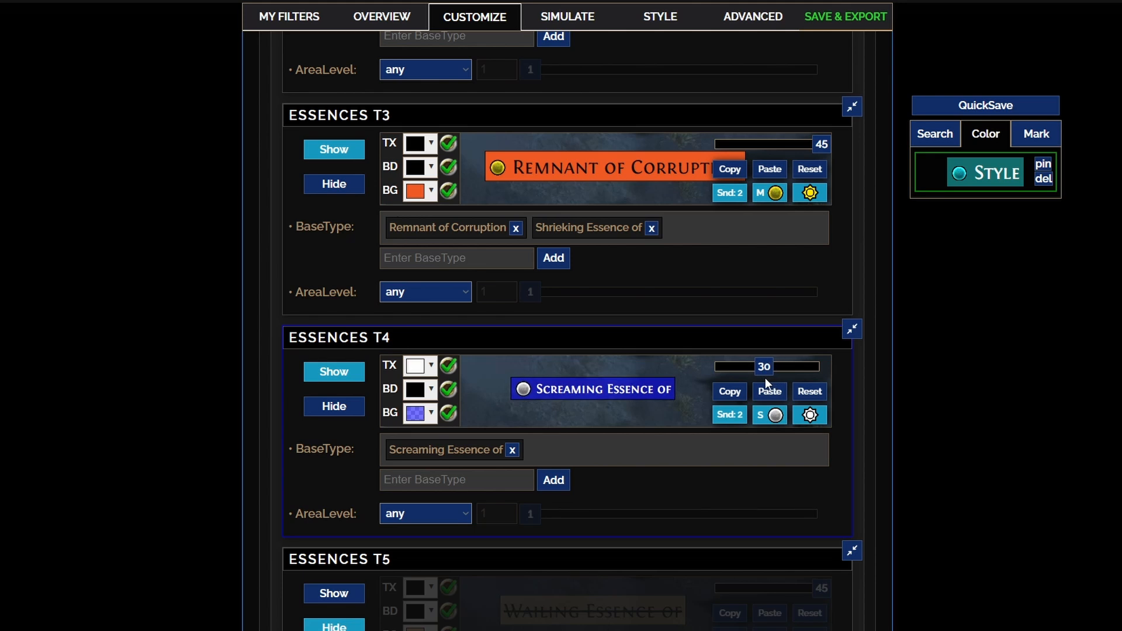
click(424, 399)
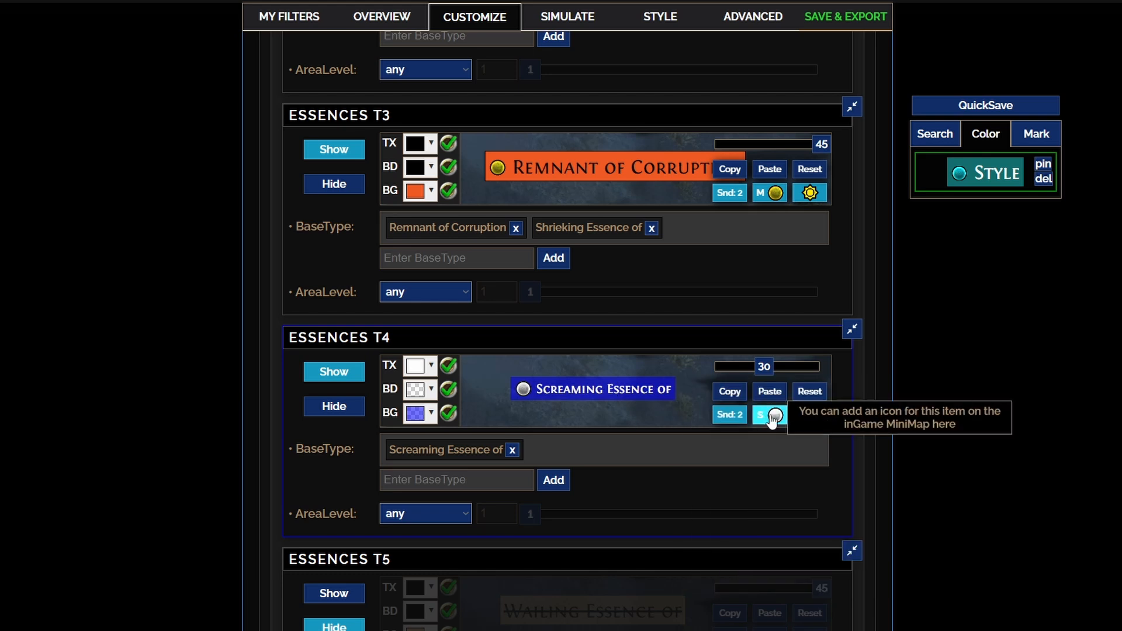
Show the Essences T4 beam options, copy the rule's style onto Essences T3 and set the T3 font size to 35.
click(809, 415)
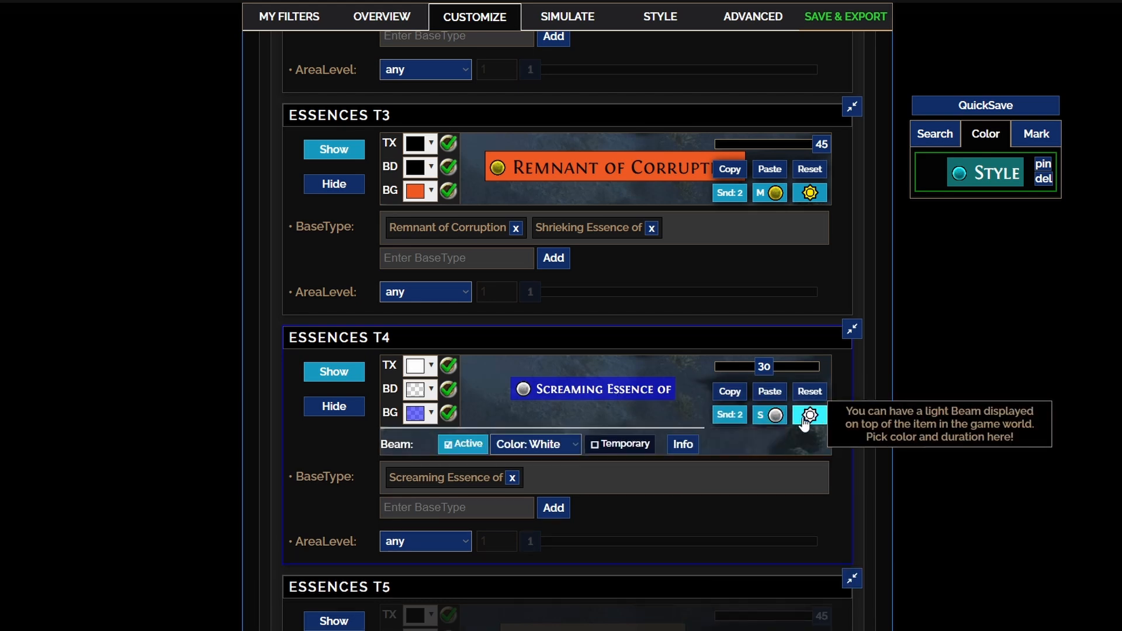
click(737, 402)
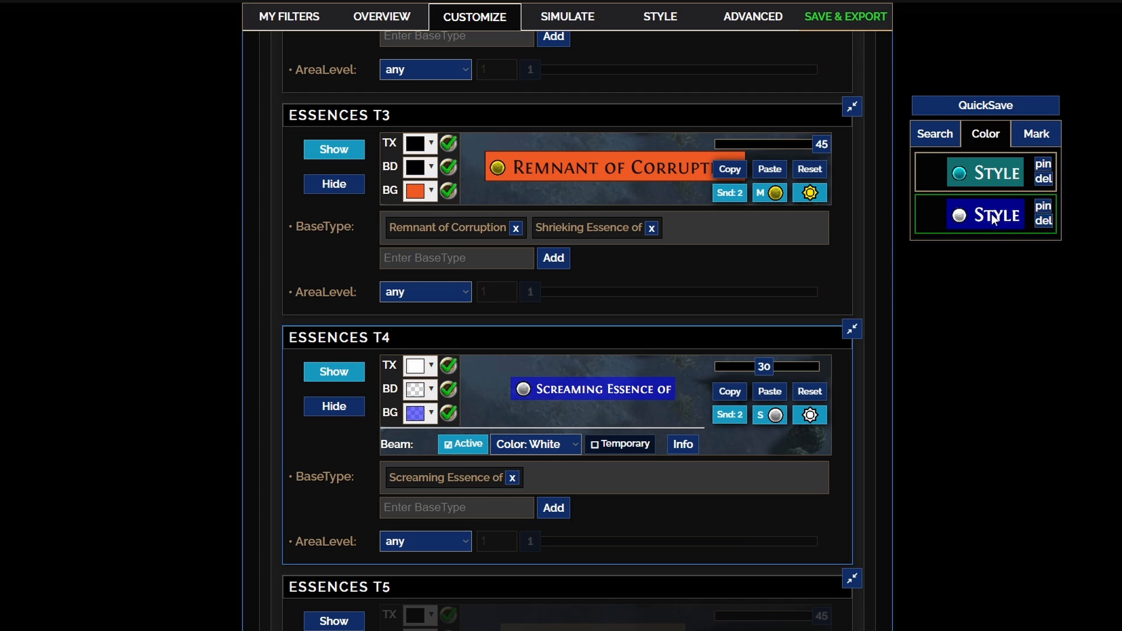
scroll(729, 268, up, 2)
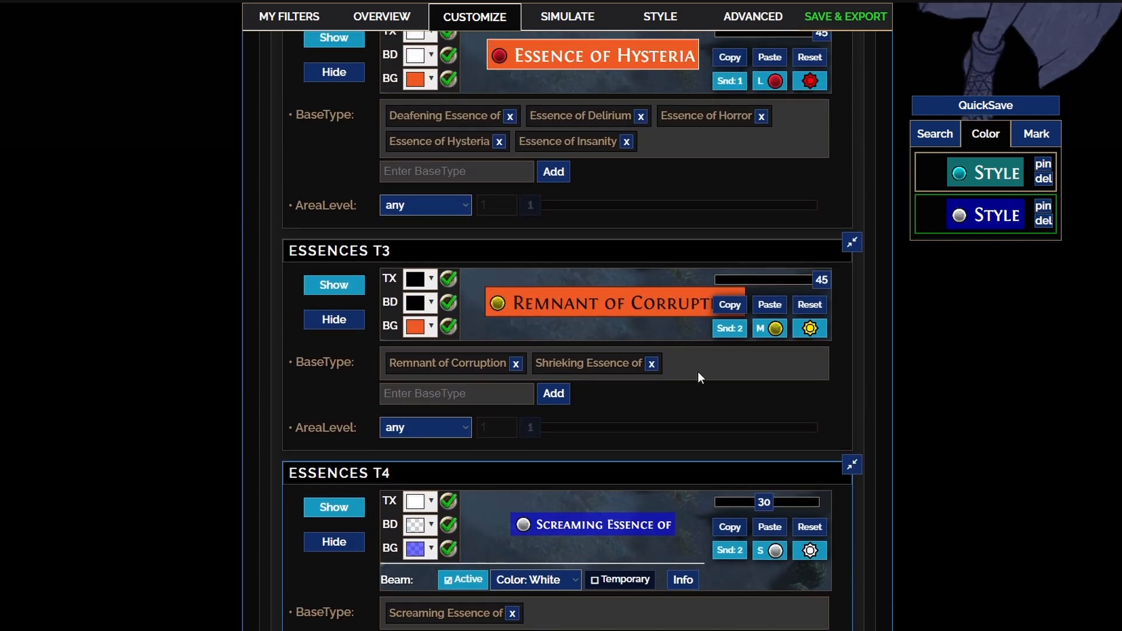
click(770, 304)
drag(764, 280, 784, 289)
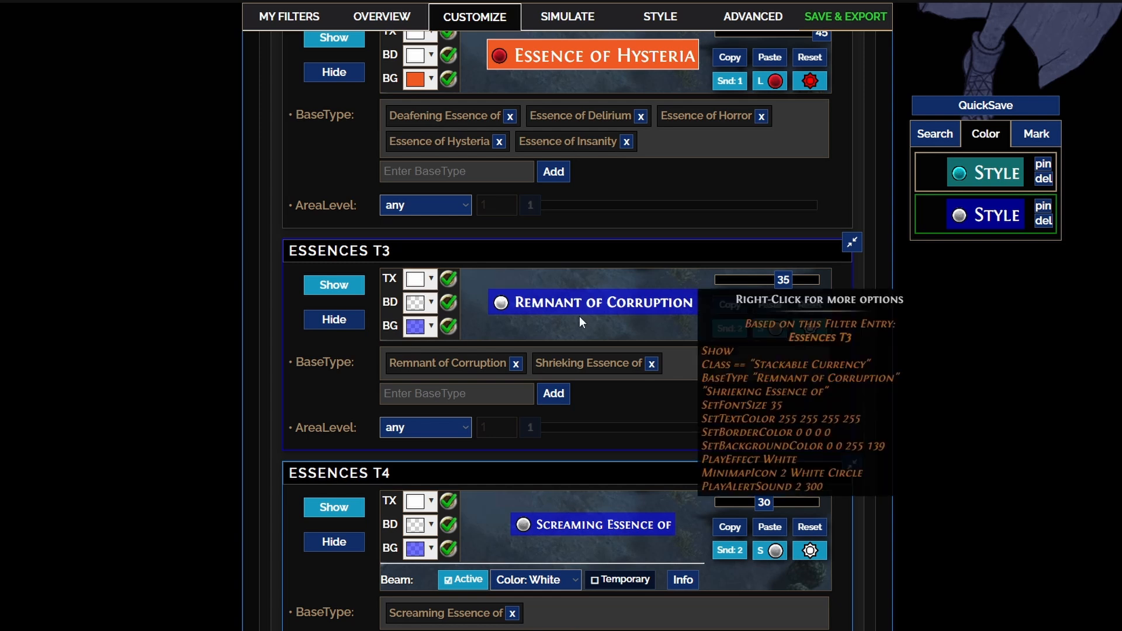
Set the minimap icon of the Essences T1+2 rule to a small red circle.
scroll(529, 233, up, 2)
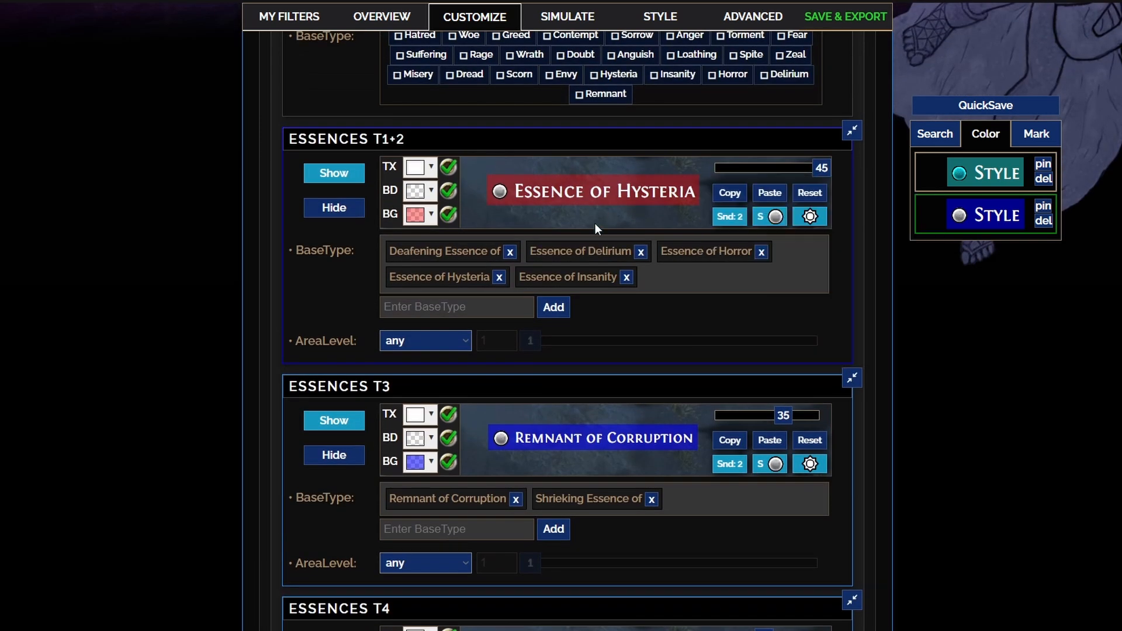
mouse_move(585, 199)
click(770, 216)
click(542, 246)
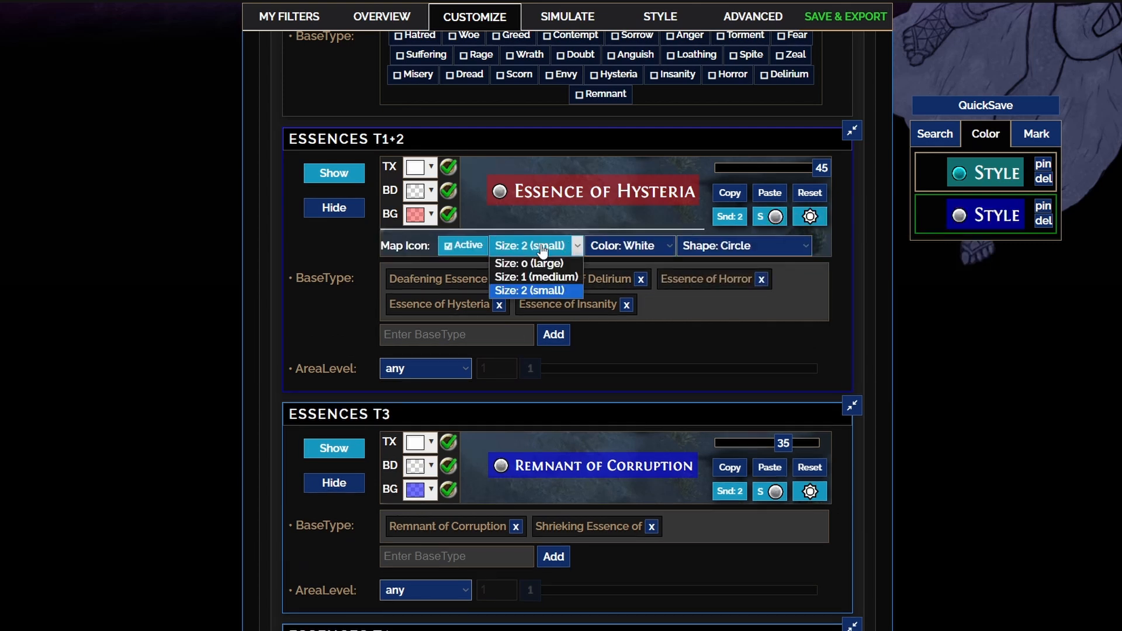
click(529, 290)
click(626, 246)
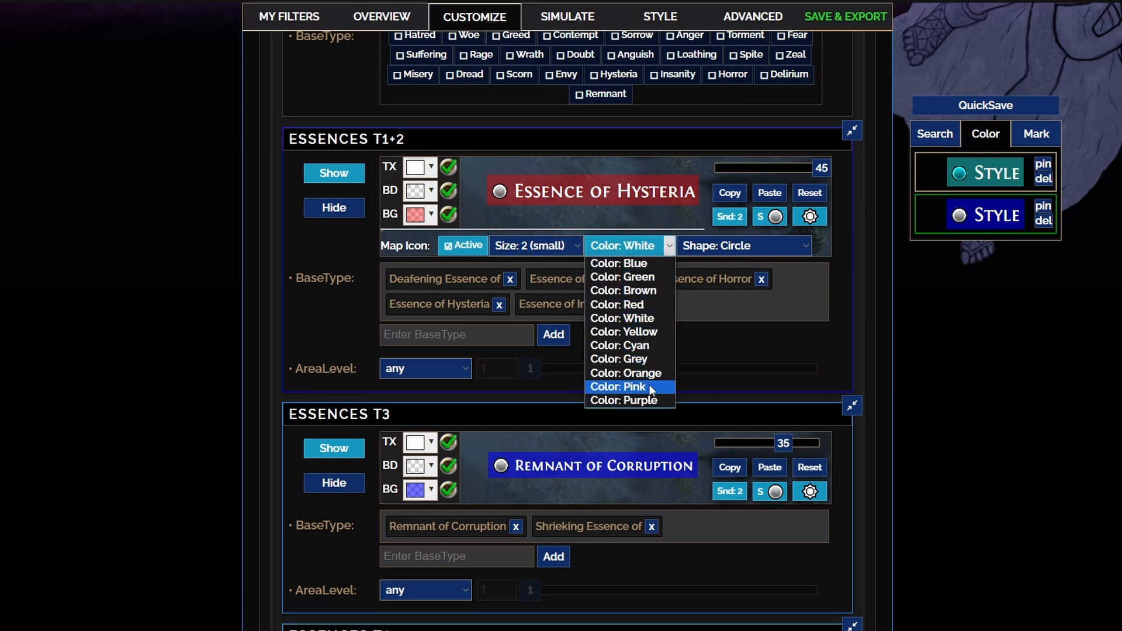
click(650, 311)
Open the minimap icon settings of the Essences T3 rule.
scroll(684, 339, up, 1)
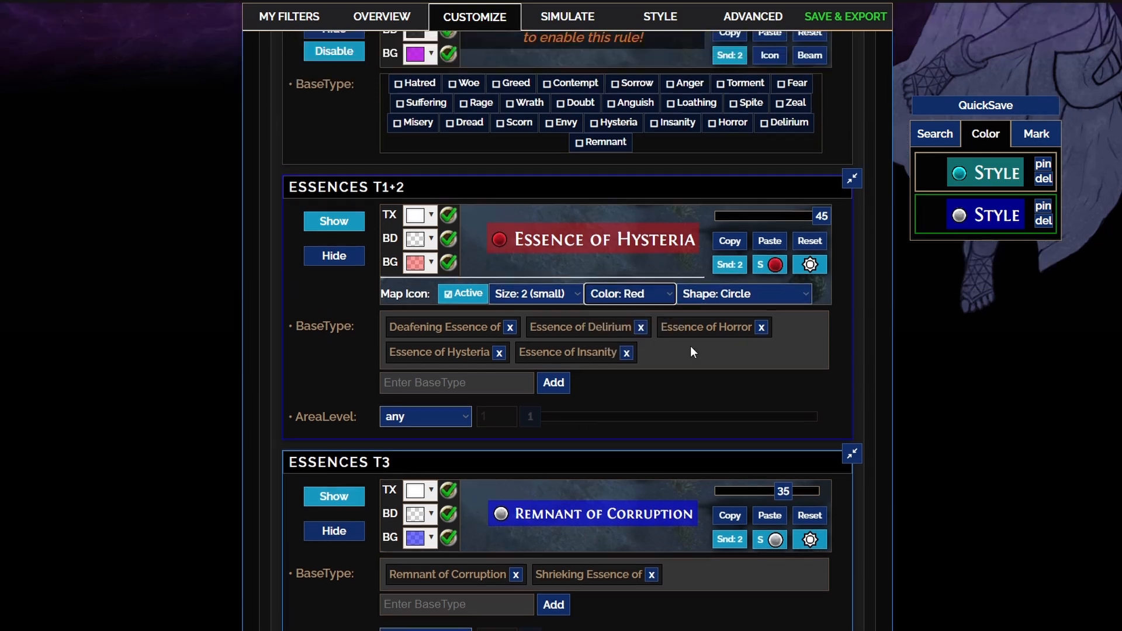
scroll(680, 373, down, 3)
click(771, 356)
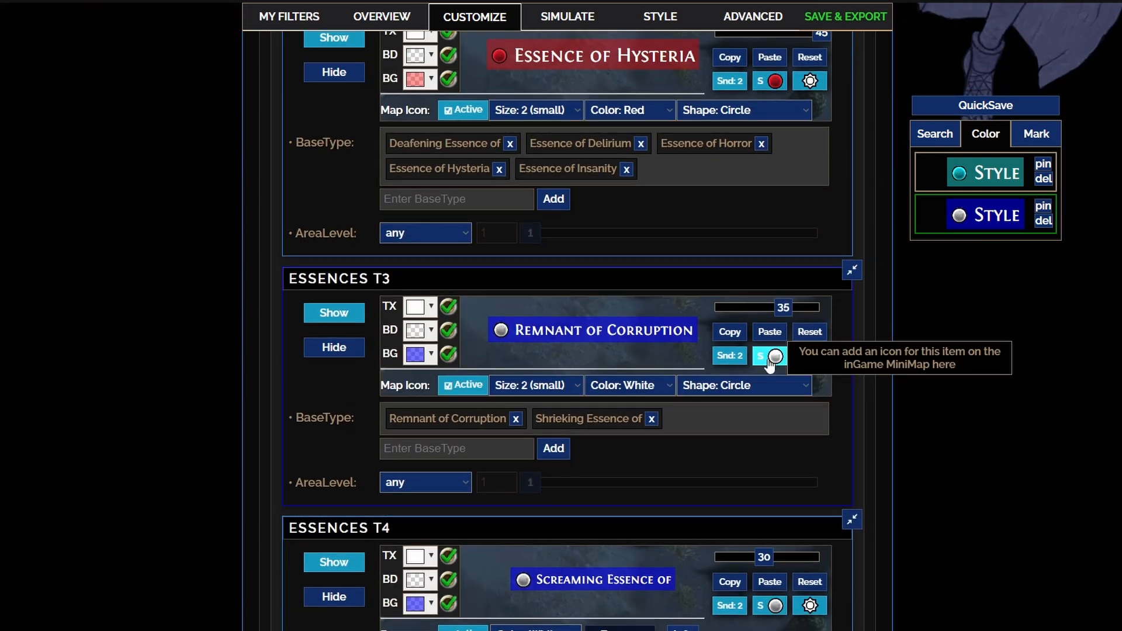
Set the Essences T3 map icon colour to Red.
click(550, 386)
click(622, 385)
click(623, 385)
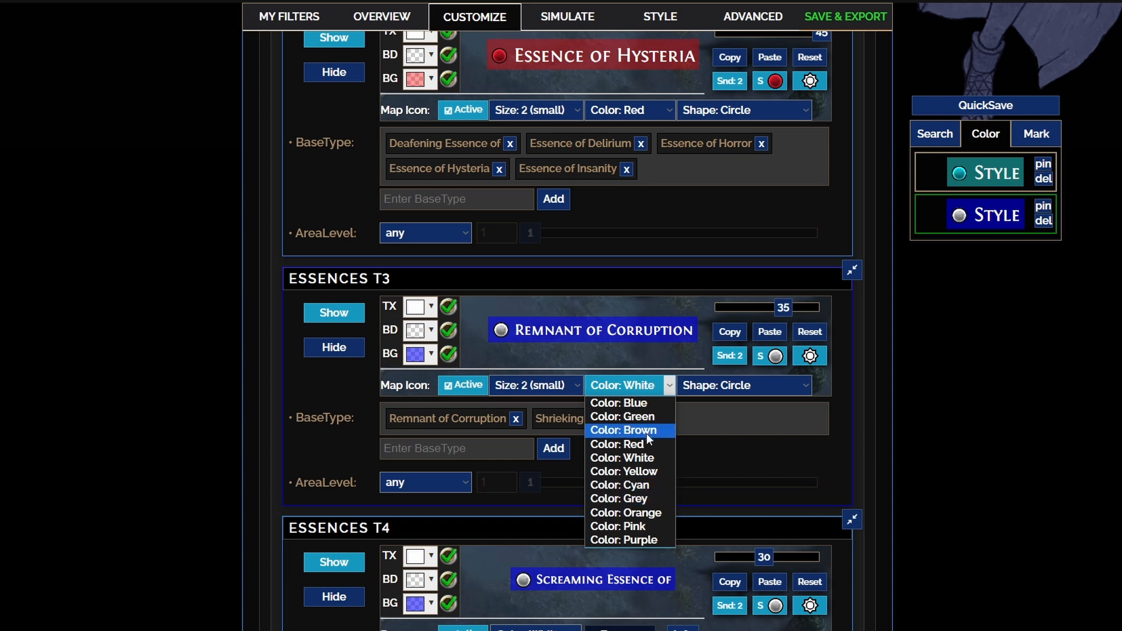
click(650, 444)
Set the map icon colour of the Essences T4 tier to Red.
scroll(730, 421, down, 3)
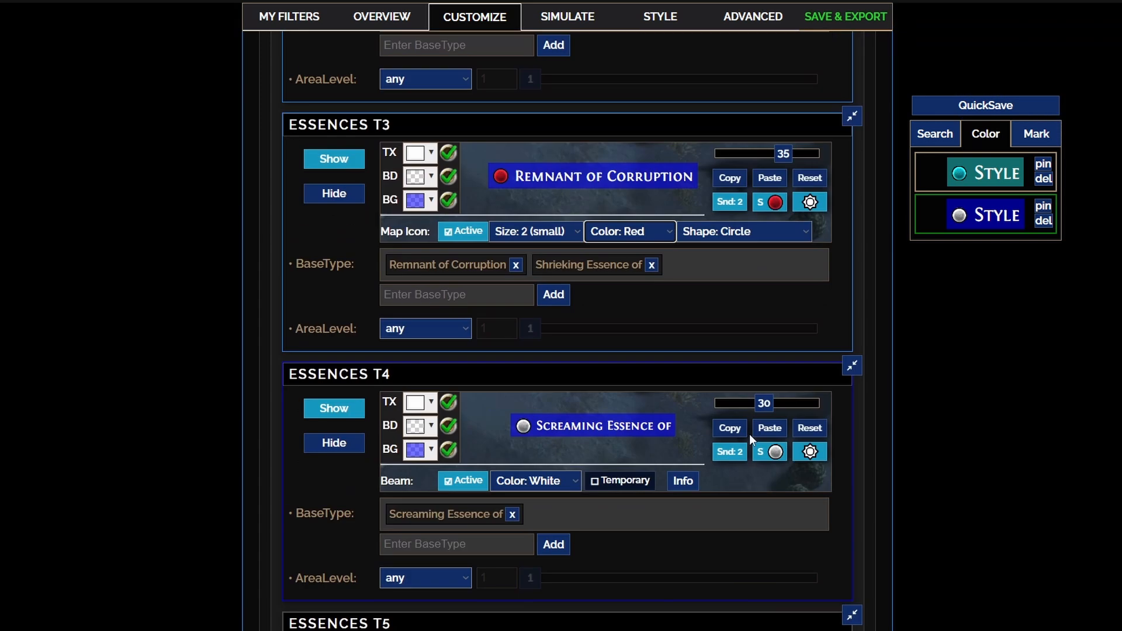
click(775, 402)
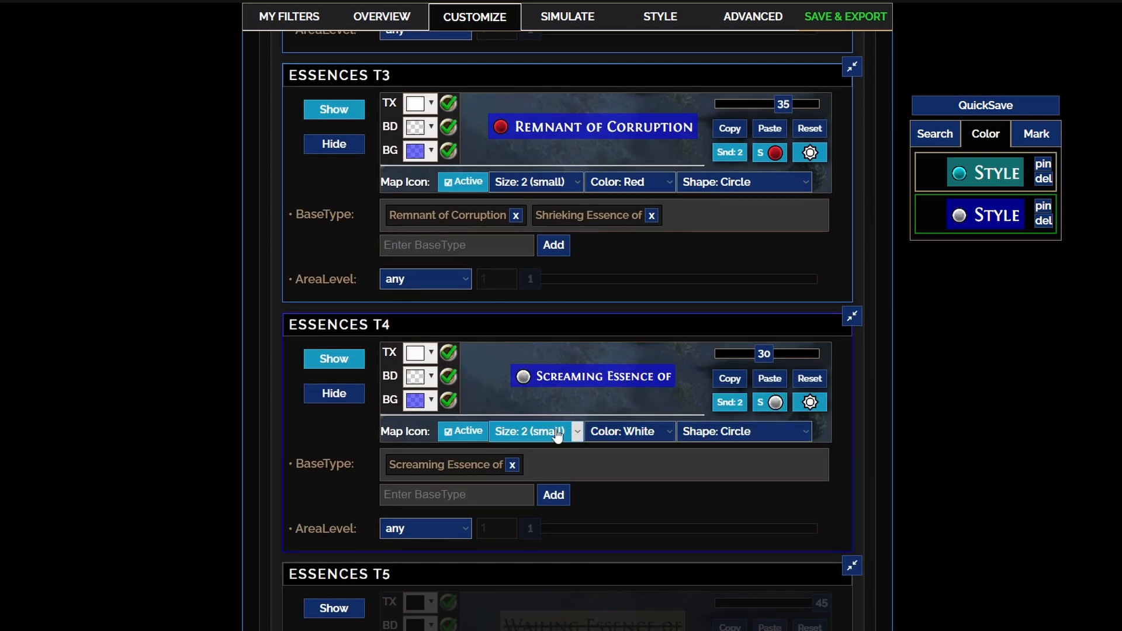
click(650, 438)
click(654, 490)
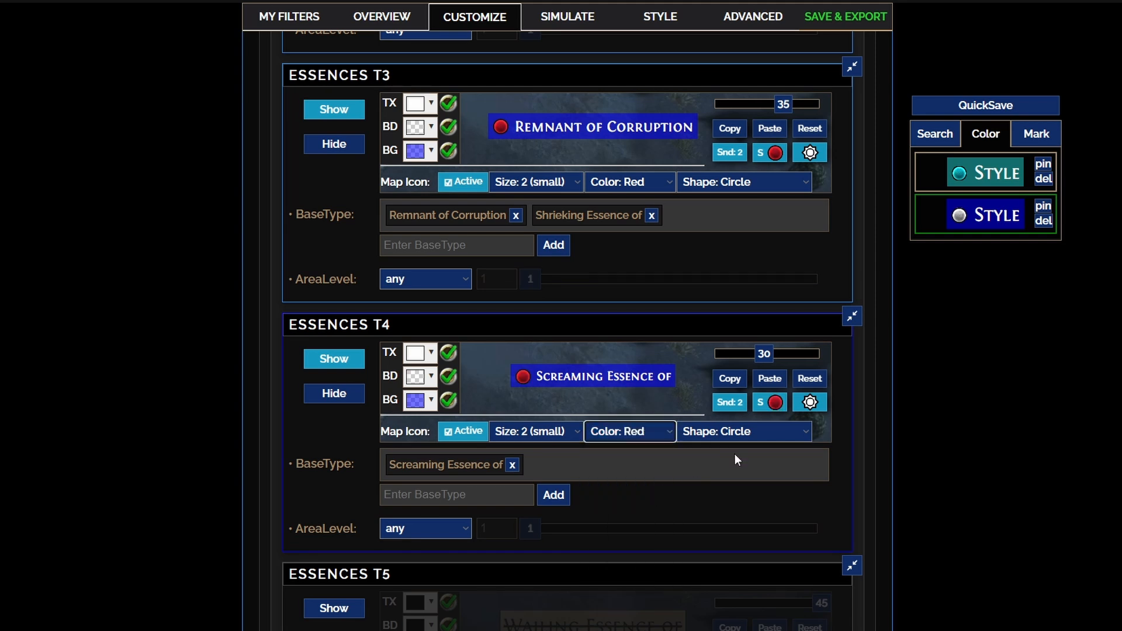
Collapse the Essences section and expand the Delve Resonators section.
scroll(760, 293, up, 4)
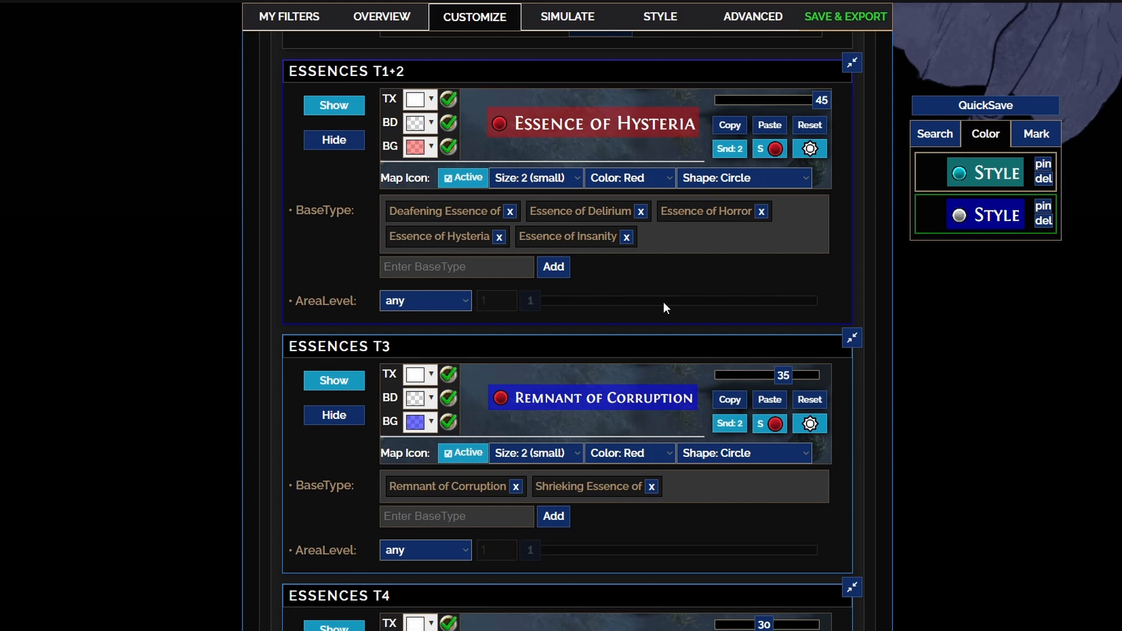
scroll(665, 301, up, 2)
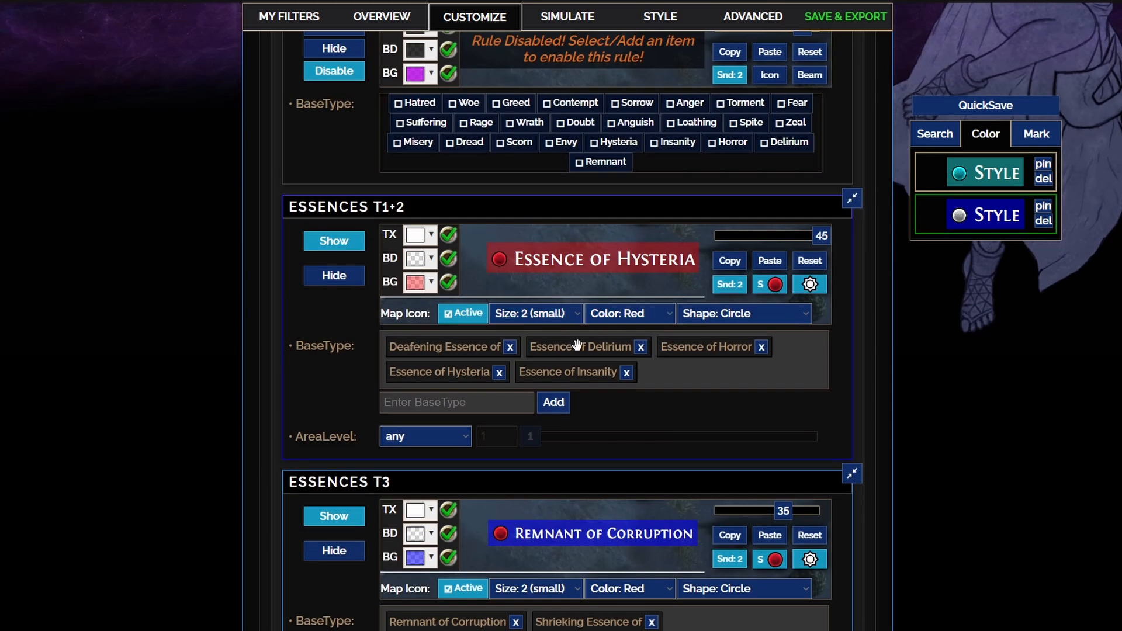
scroll(608, 532, down, 3)
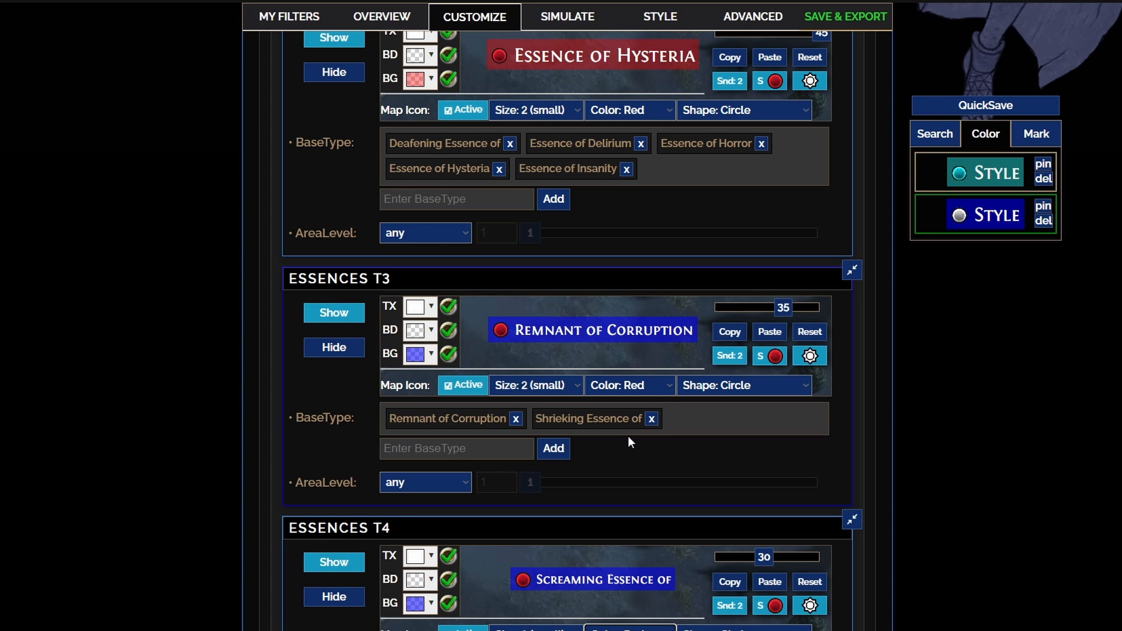
scroll(628, 436, down, 1)
click(774, 538)
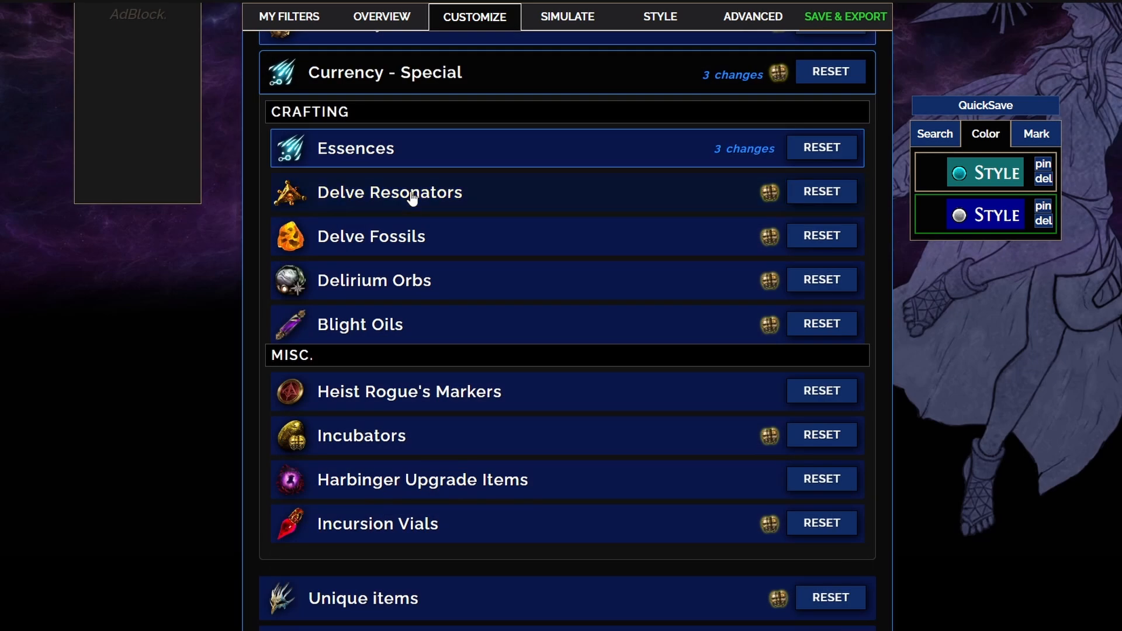
click(413, 193)
Change the Resonators Tier 2 background colour to a semi-transparent golden yellow.
scroll(326, 329, down, 7)
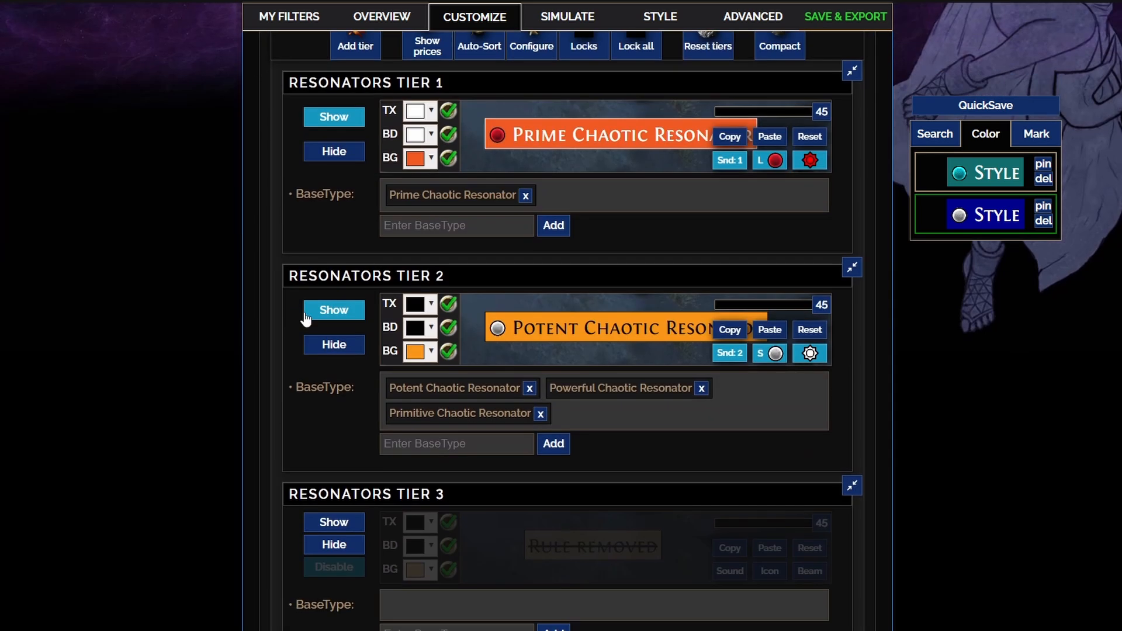
scroll(326, 328, up, 6)
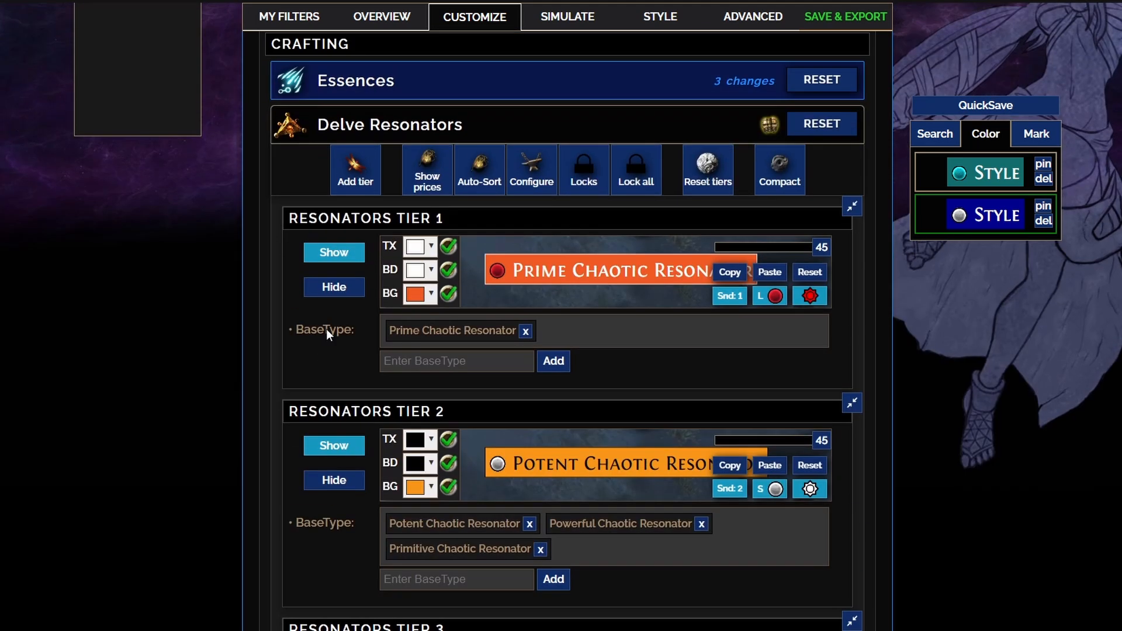
scroll(331, 334, down, 2)
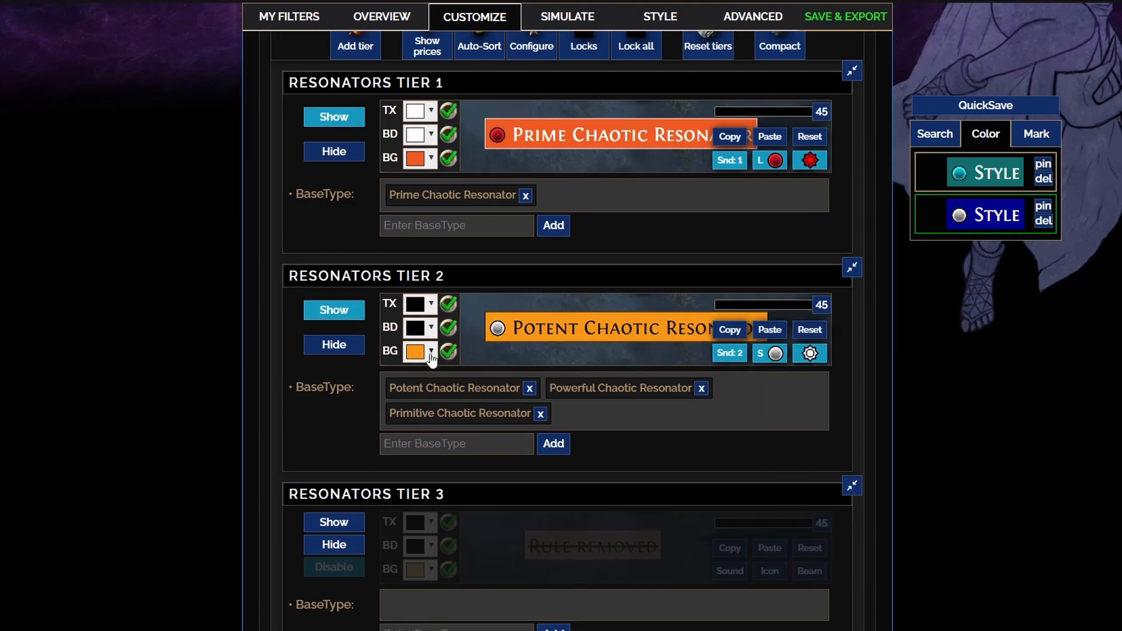
click(432, 353)
drag(577, 390, 578, 389)
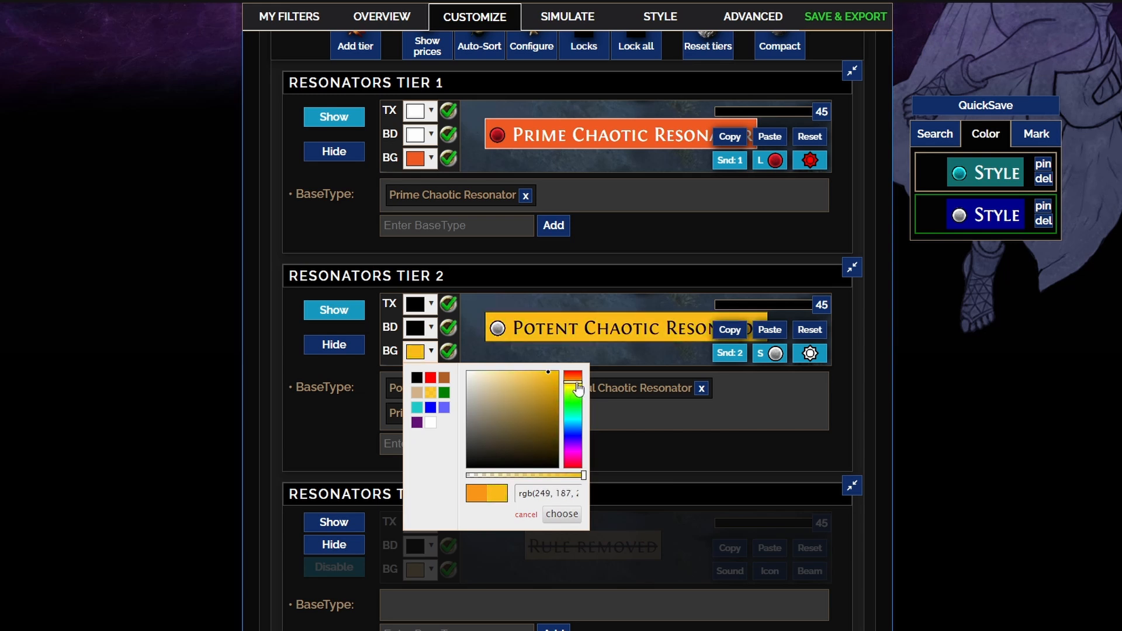
click(448, 362)
click(423, 355)
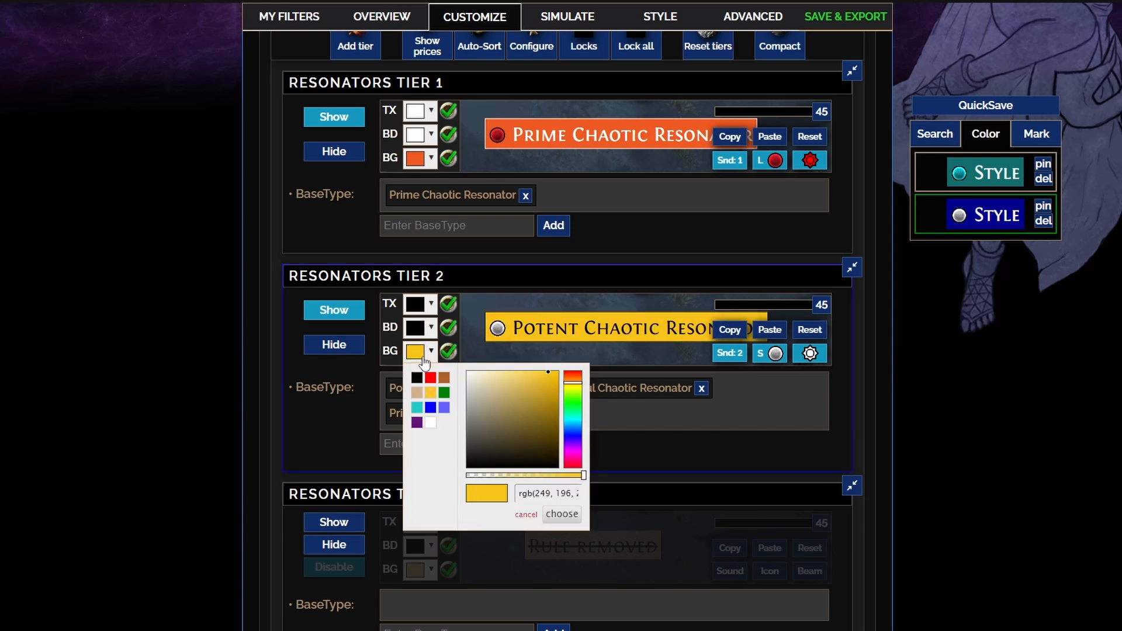
drag(582, 475, 528, 478)
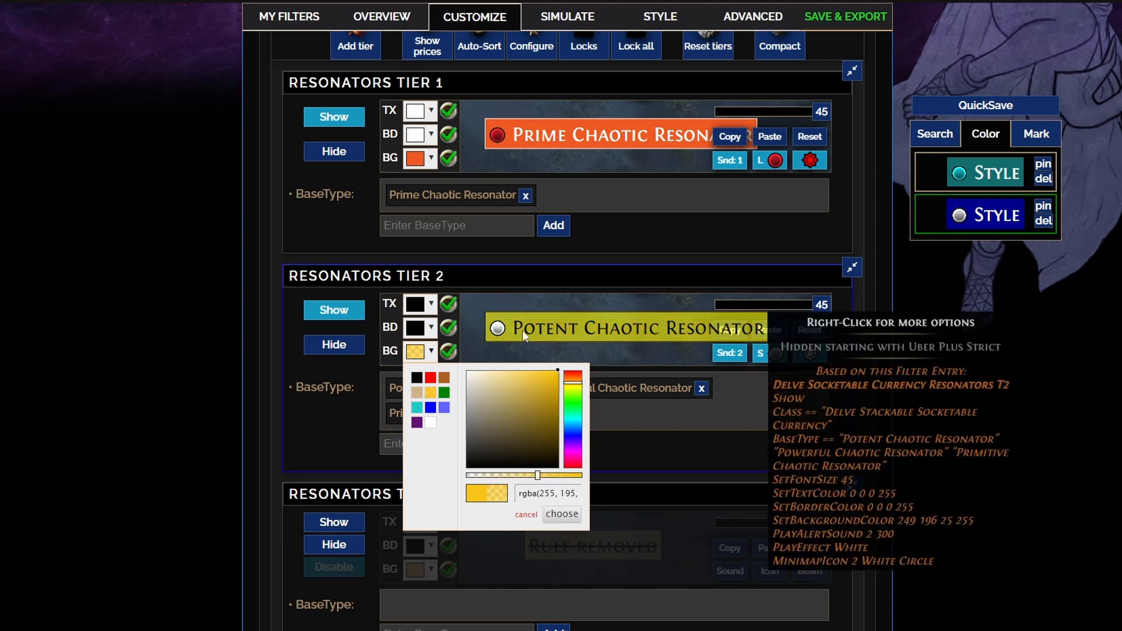
click(390, 353)
Make the Resonators Tier 2 text white and its border fully transparent.
click(417, 312)
click(431, 374)
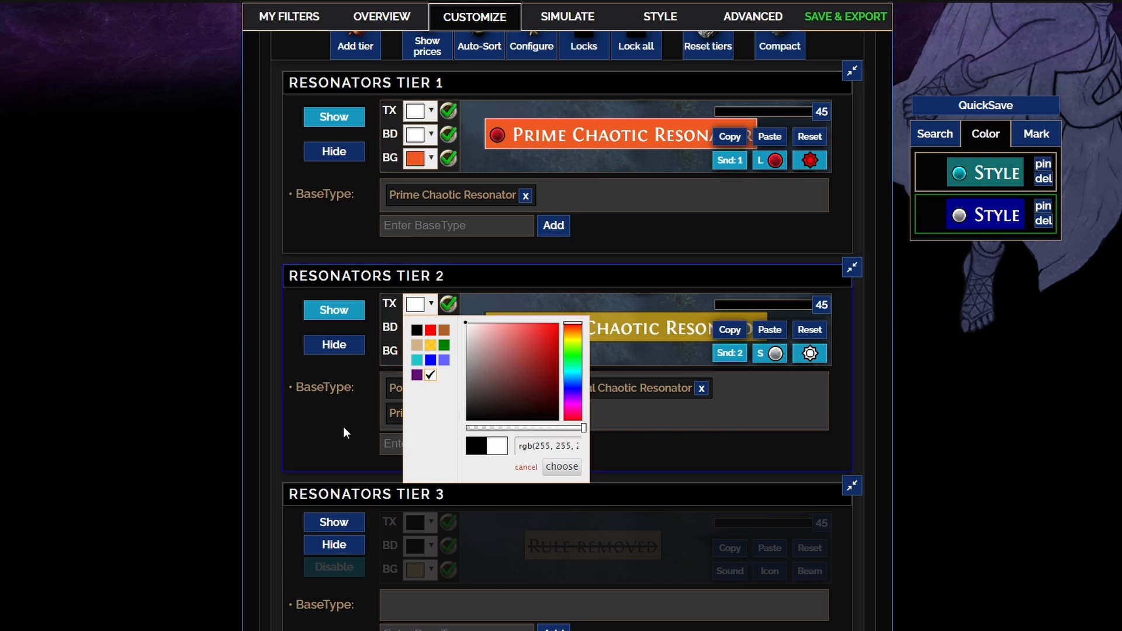
click(343, 427)
click(428, 335)
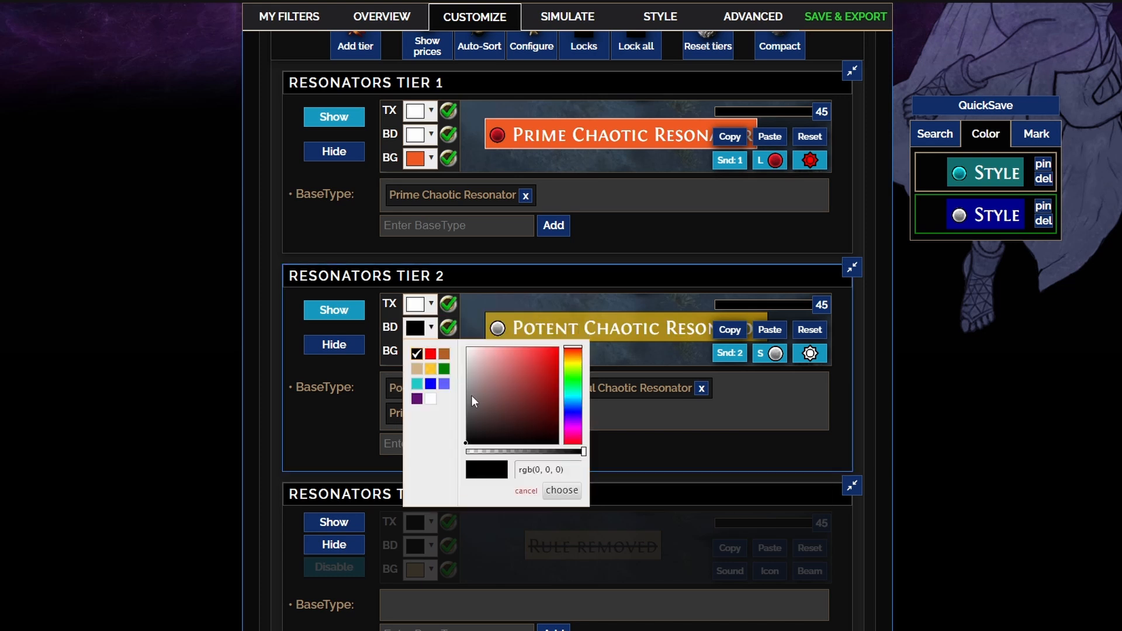
click(468, 451)
click(357, 447)
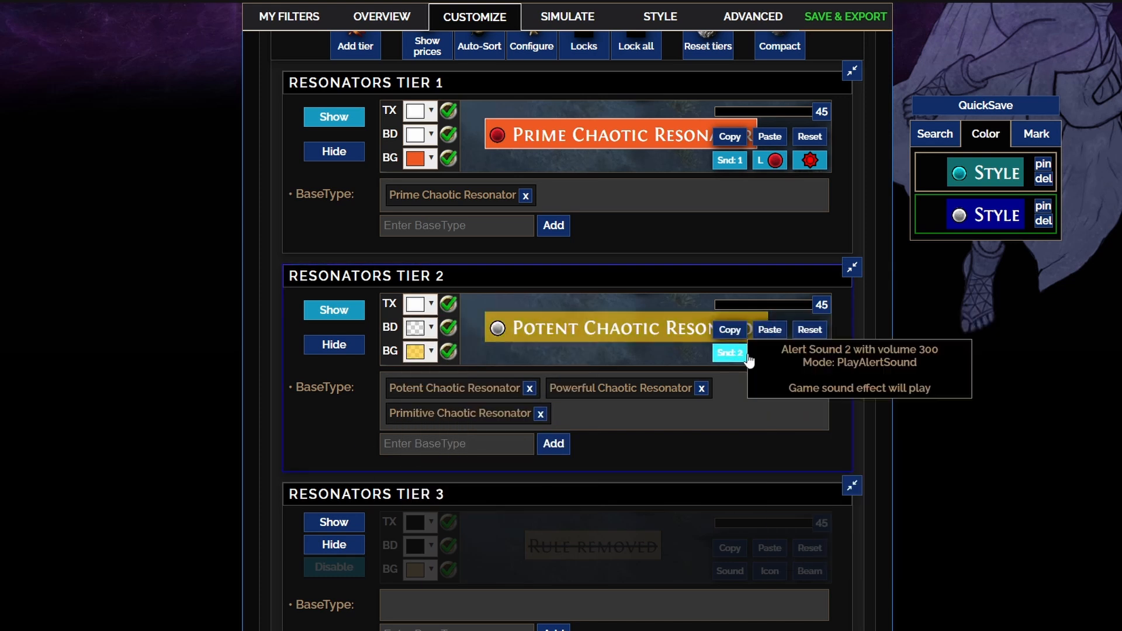
Reduce the Resonators Tier 2 font size to 34 and set its map icon colour to Yellow.
drag(814, 305, 780, 316)
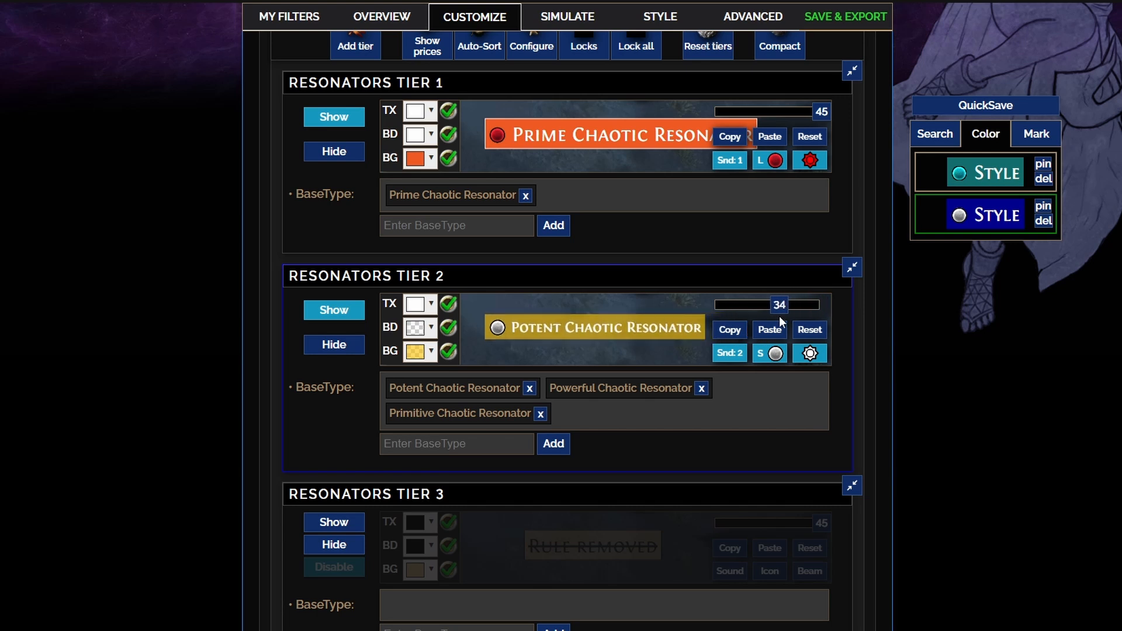
click(773, 355)
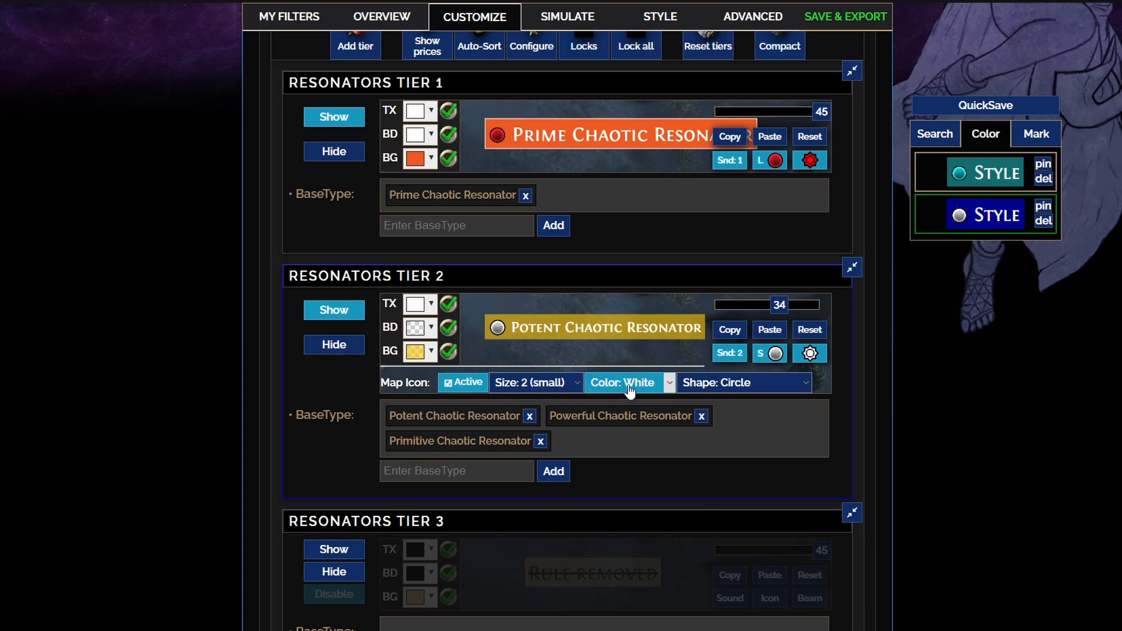
click(638, 388)
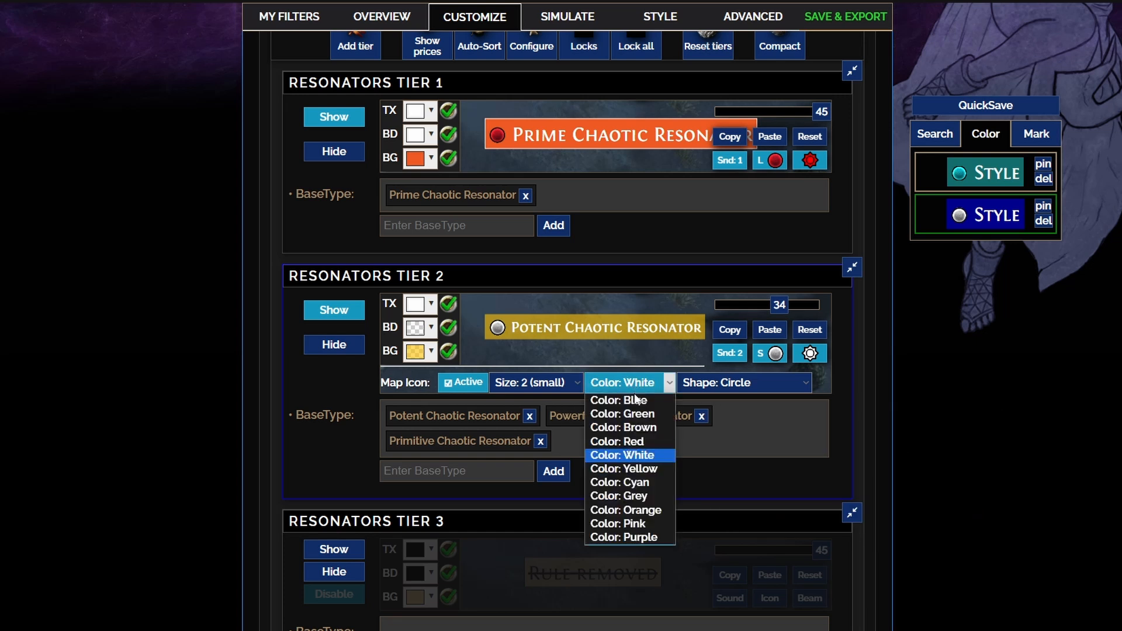
click(660, 467)
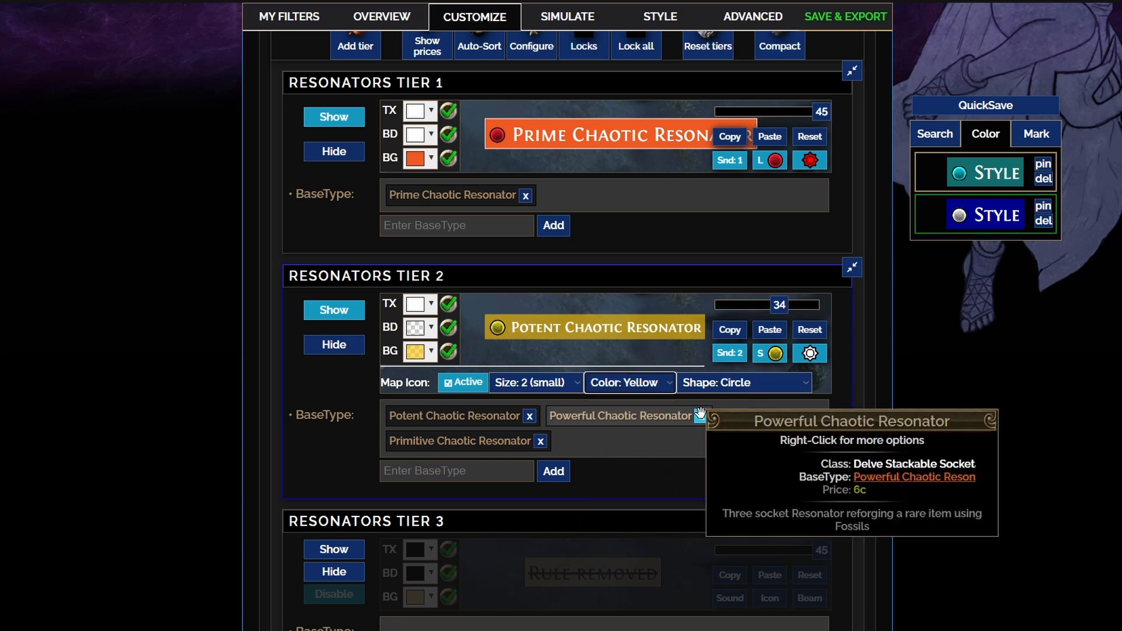
Set the Resonators Tier 2 light beam colour to Yellow.
click(811, 361)
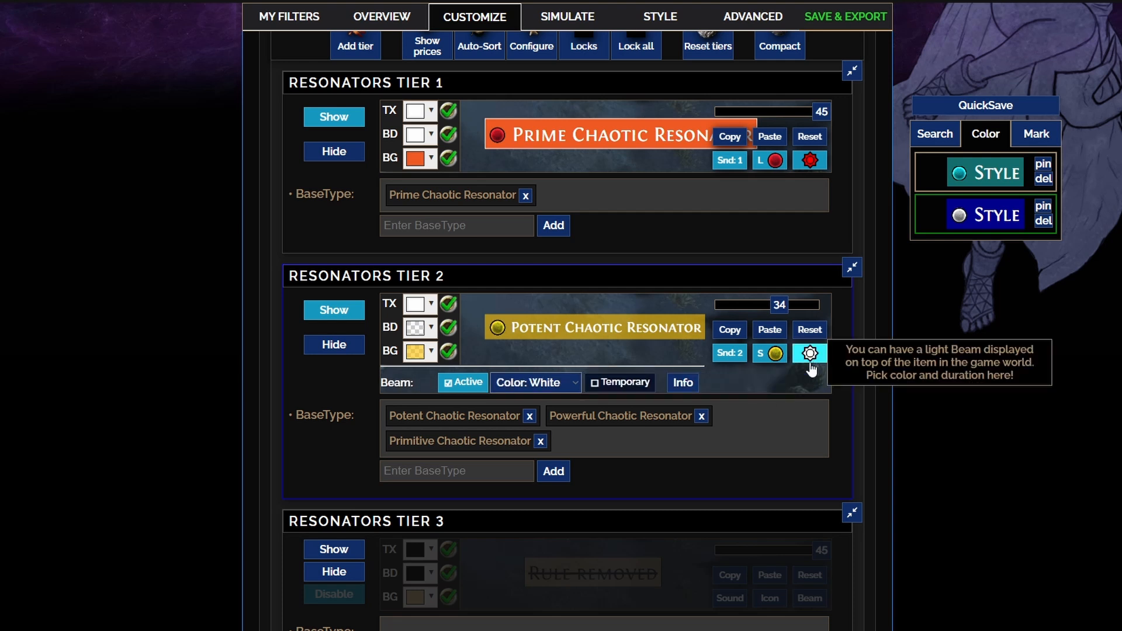
click(559, 383)
click(561, 443)
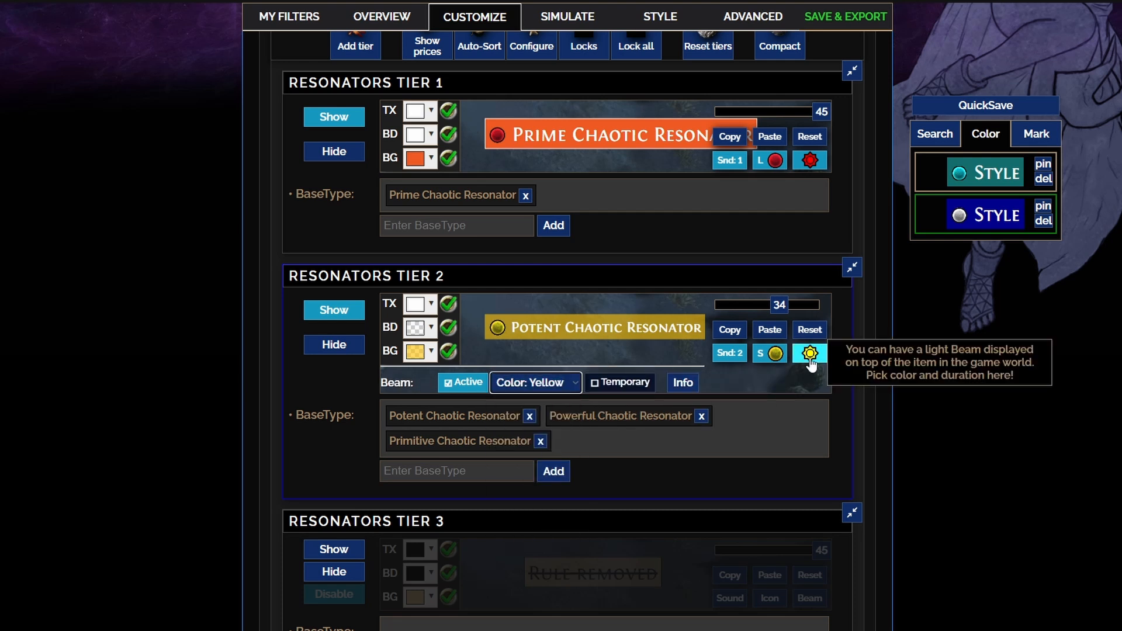
Copy the Resonators Tier 2 style and paste it onto Resonators Tier 1.
click(810, 160)
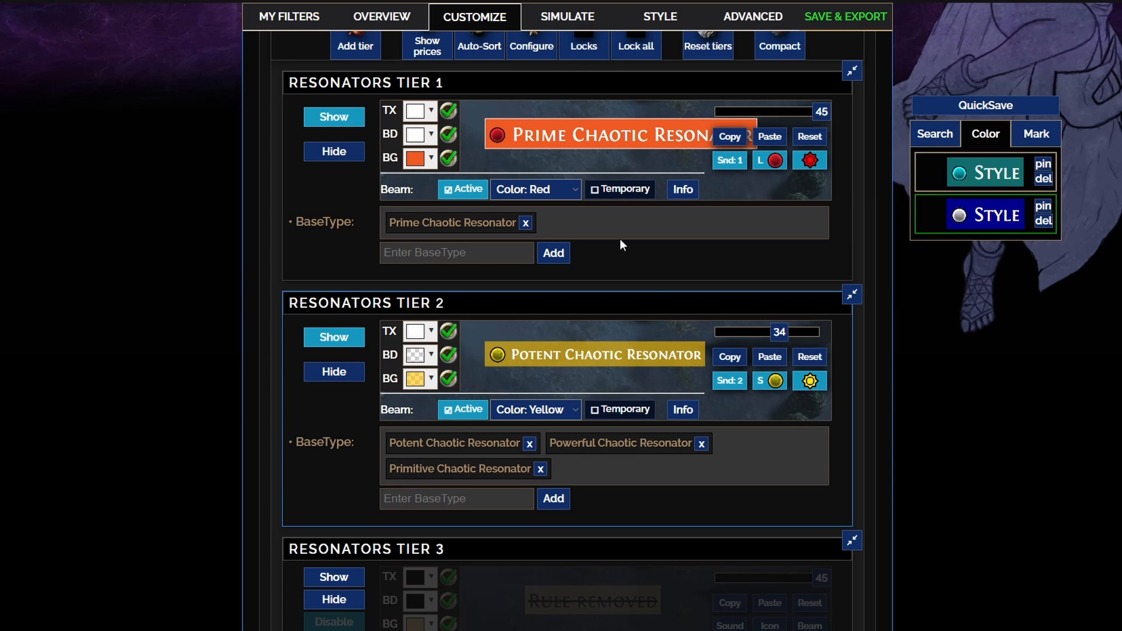
click(730, 356)
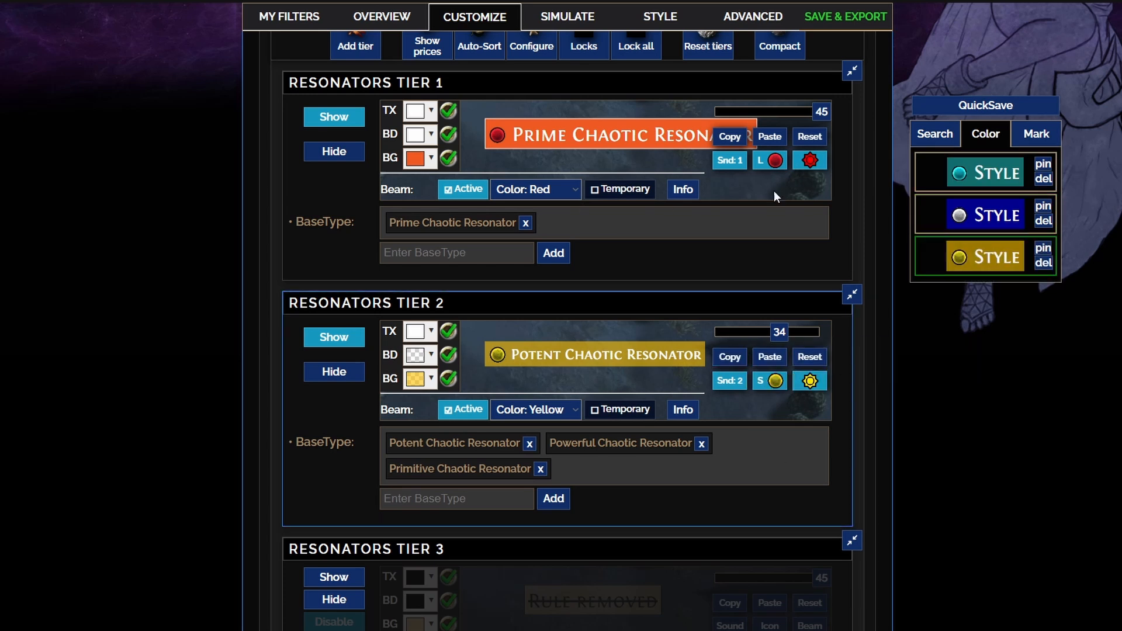
click(771, 143)
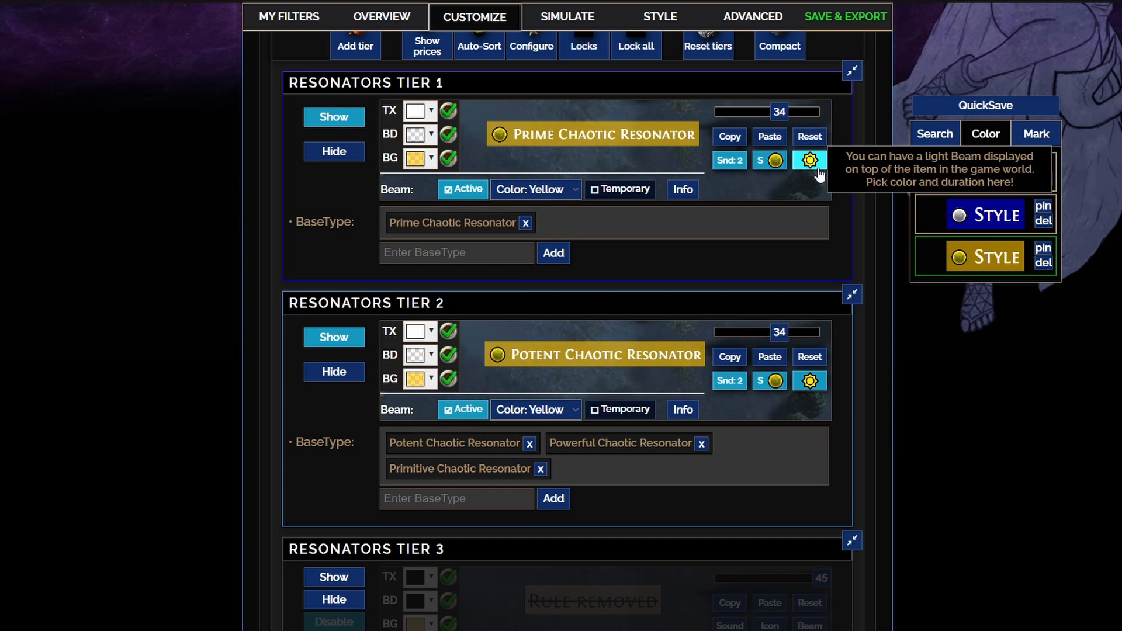
Switch from Delve Resonators to the Delve Fossils section and paste the copied yellow style onto Fossils Tier 3.
scroll(660, 215, up, 3)
click(370, 124)
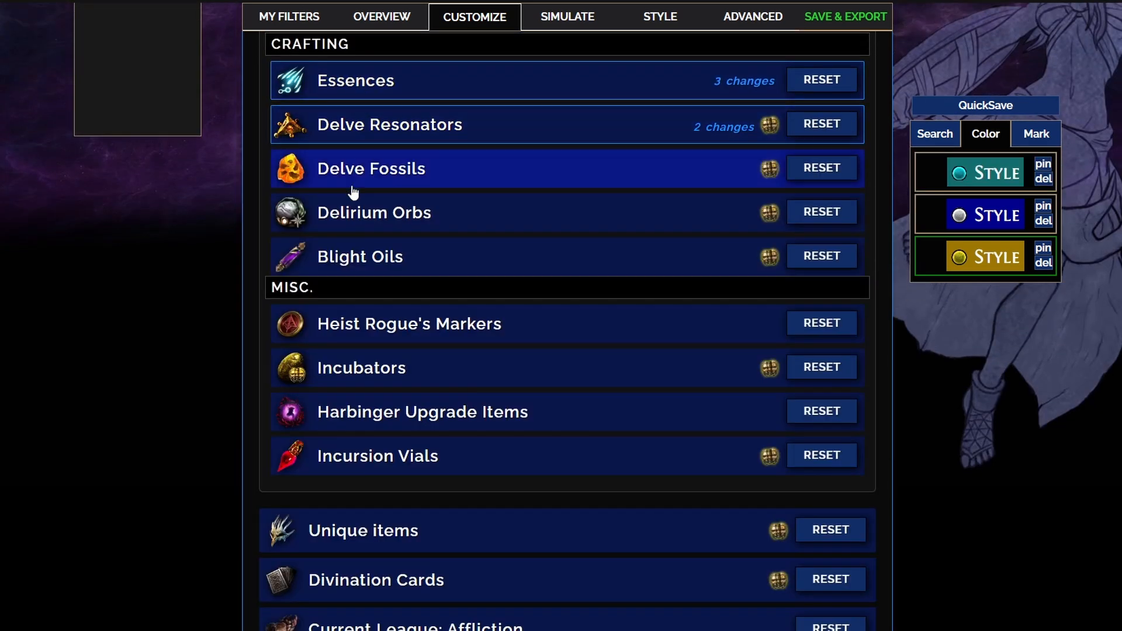
click(353, 175)
scroll(945, 269, down, 5)
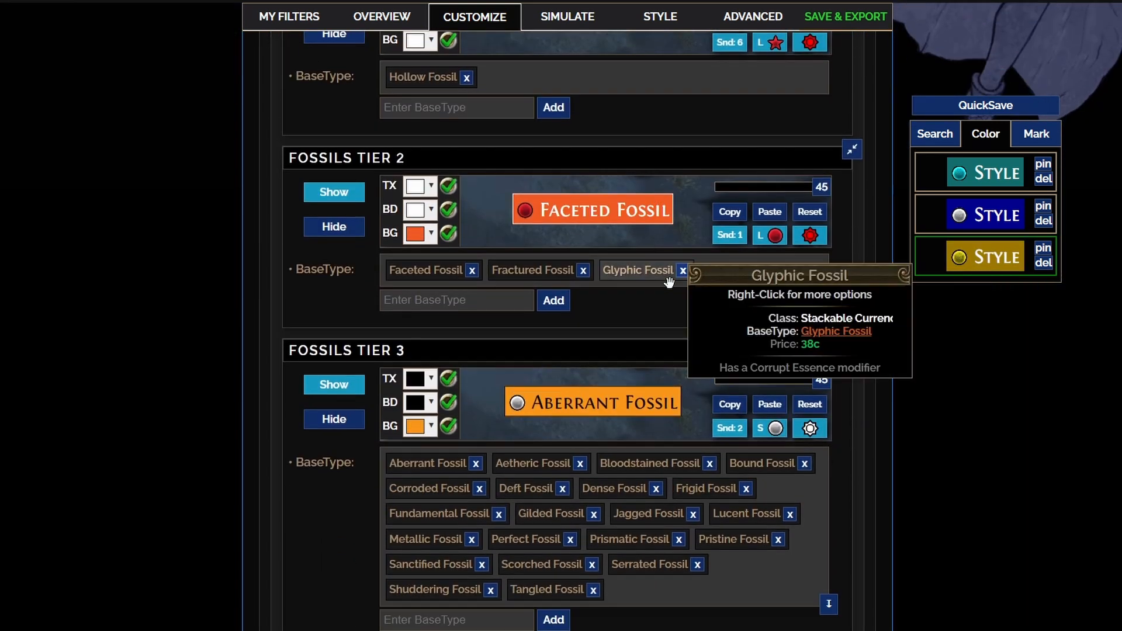
scroll(669, 282, down, 2)
click(770, 285)
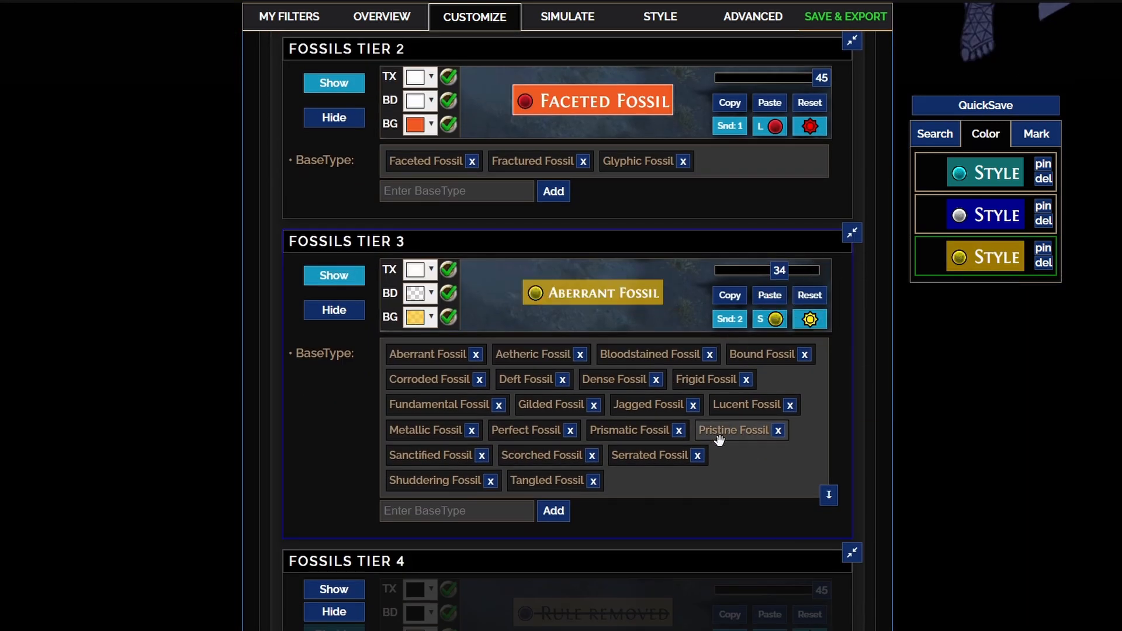
Remove Deft Fossil from Fossils Tier 3 so it is hidden, and check the hidden tier.
scroll(643, 427, down, 1)
scroll(568, 422, down, 2)
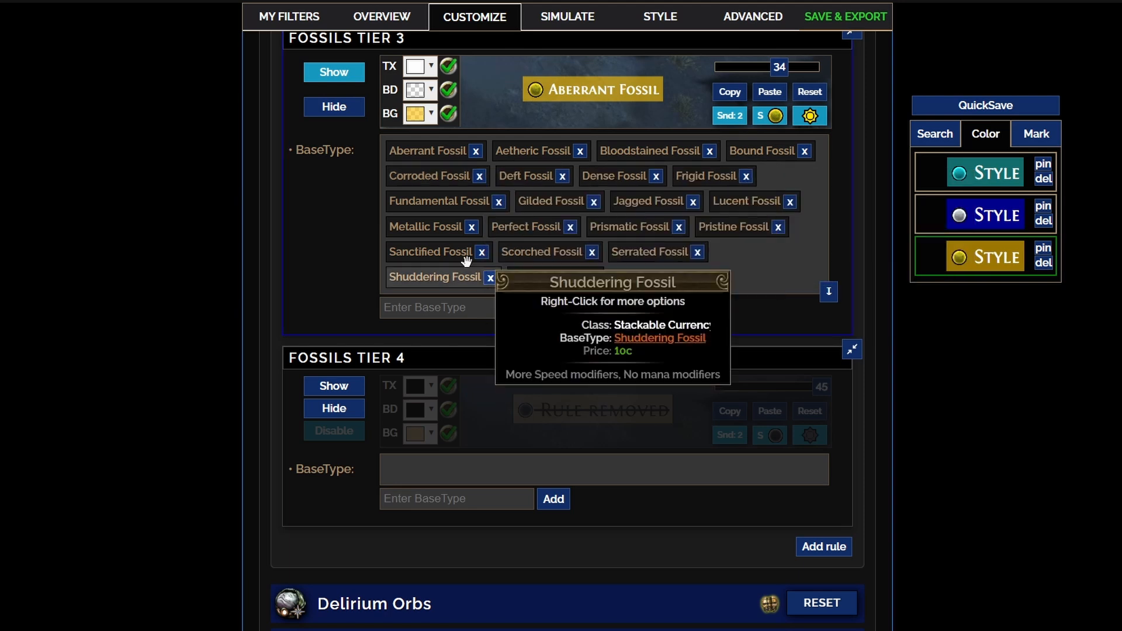
drag(539, 179, 567, 177)
click(562, 177)
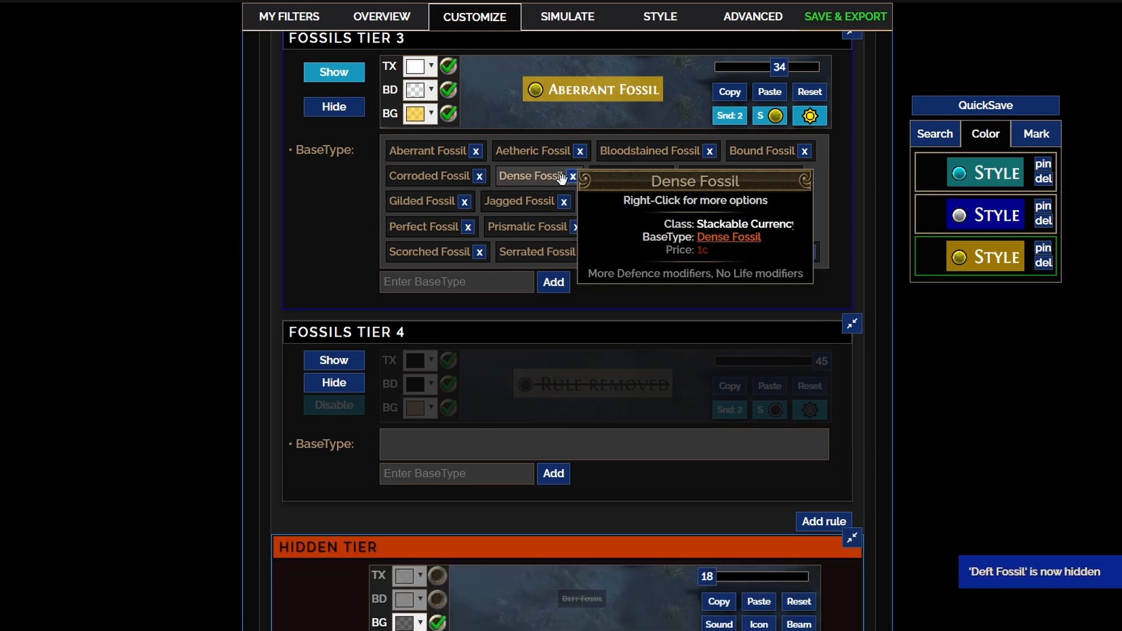
scroll(608, 420, down, 3)
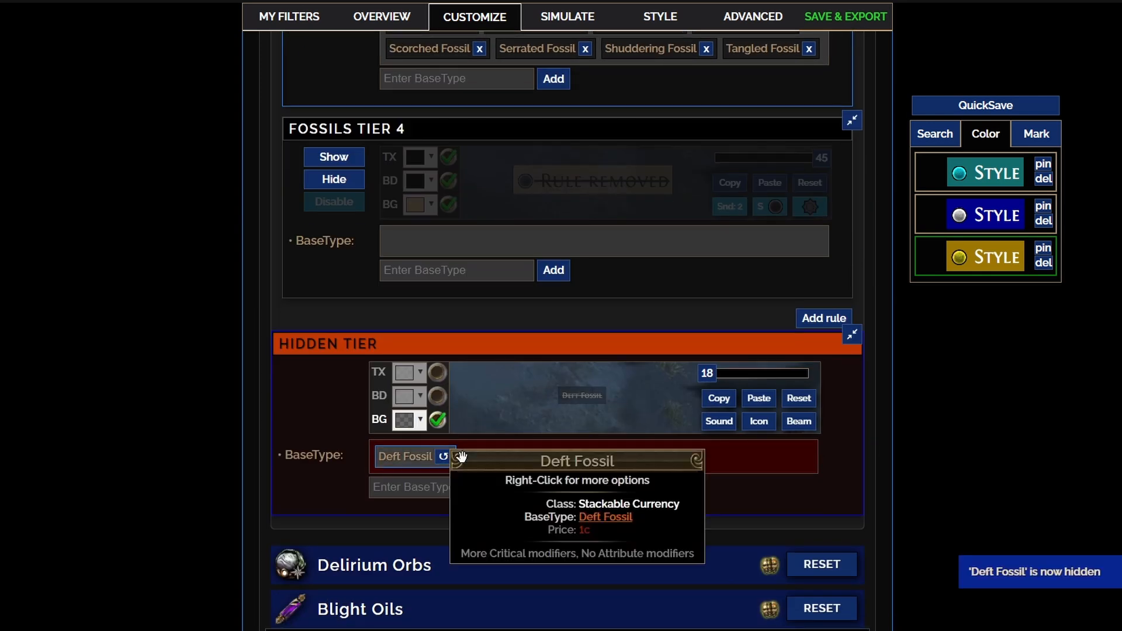
mouse_move(588, 399)
Remove the Dense, Frigid, Fundamental, Gilded, Jagged, Lucent, Metallic, Prismatic, Pristine and Aberrant fossils from Fossils Tier 3.
scroll(517, 412, up, 6)
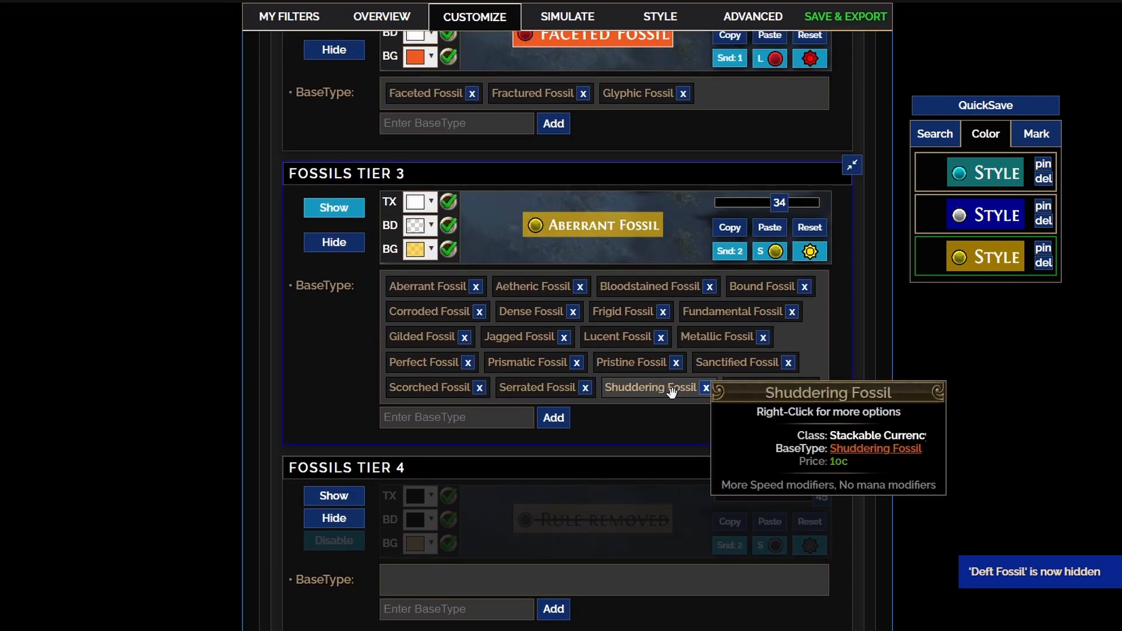
mouse_move(745, 357)
mouse_move(616, 363)
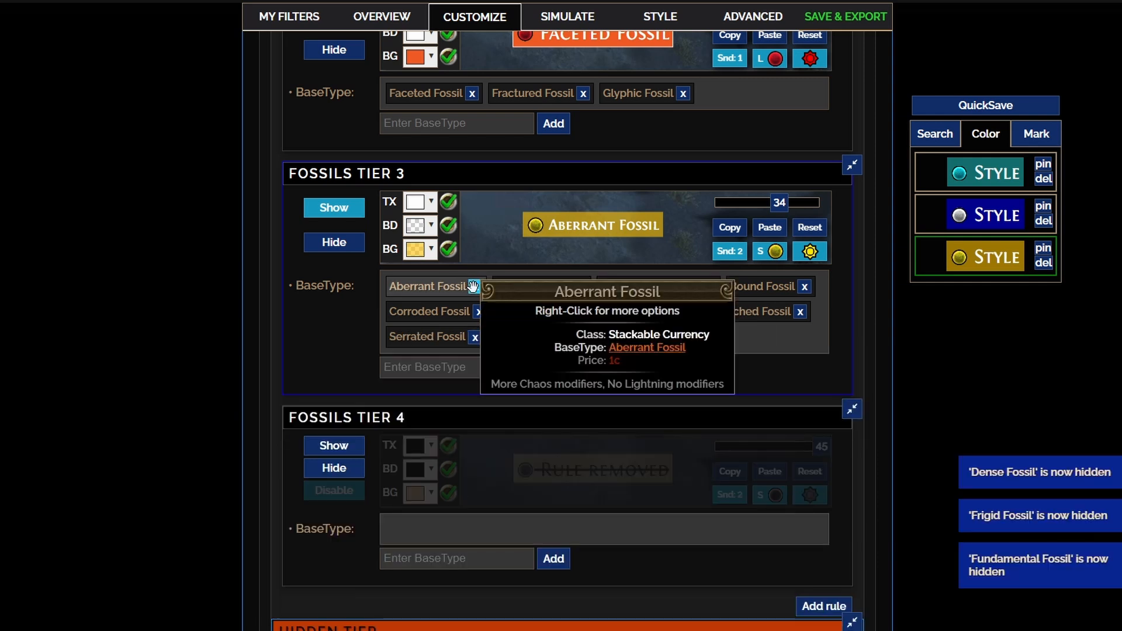
click(474, 286)
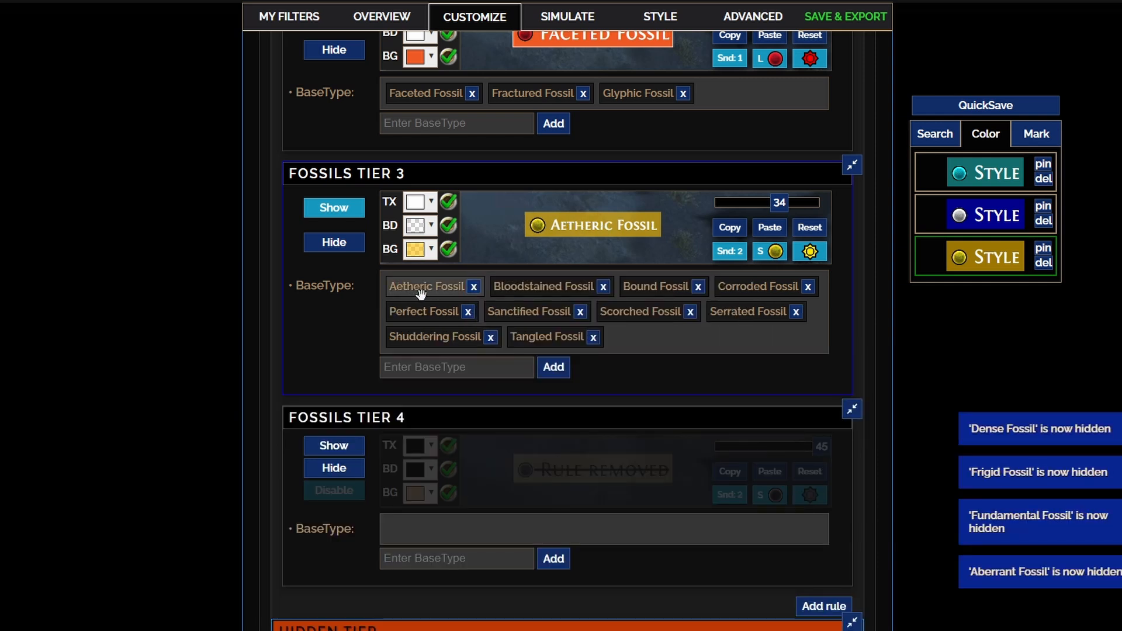
Remove Aetheric Fossil and Scorched Fossil from Fossils Tier 3 so they are hidden.
click(471, 287)
mouse_move(422, 287)
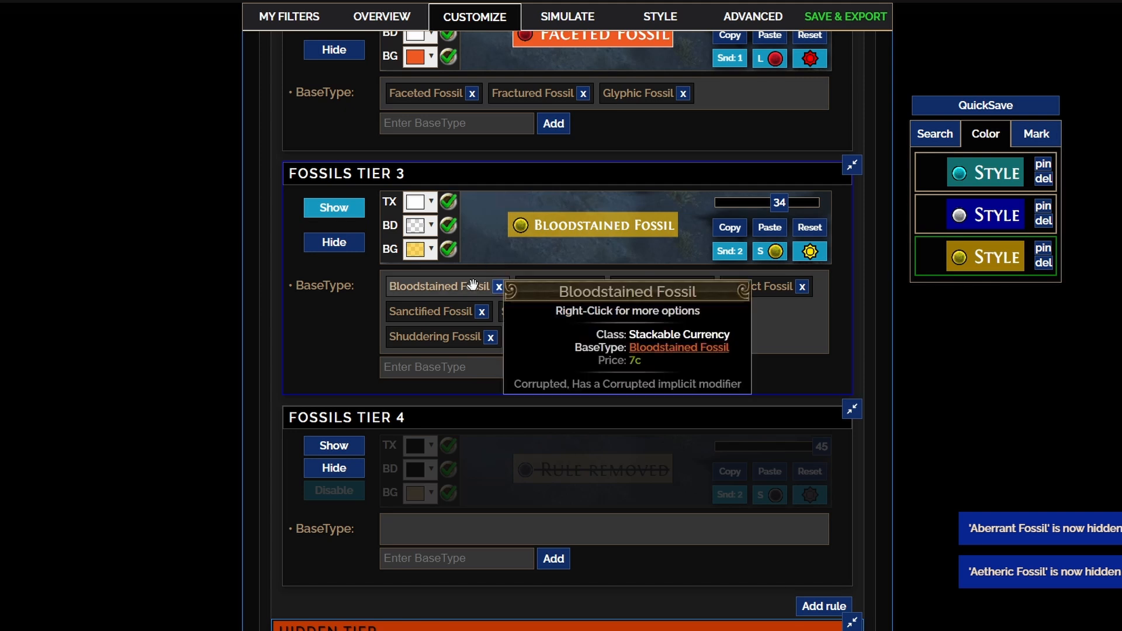
mouse_move(586, 284)
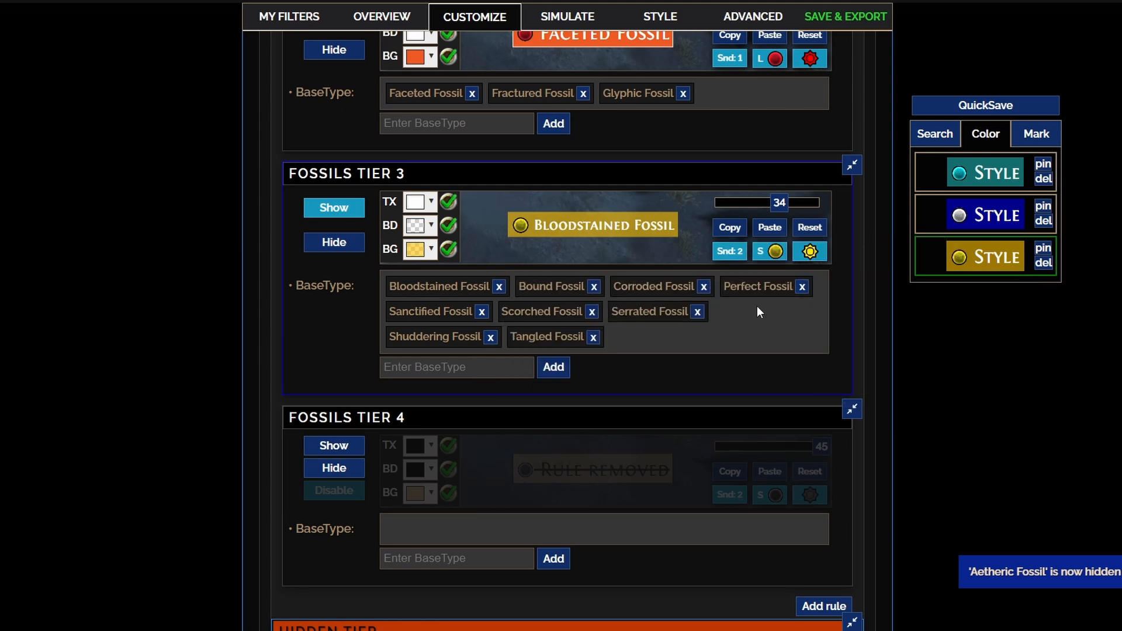
click(578, 313)
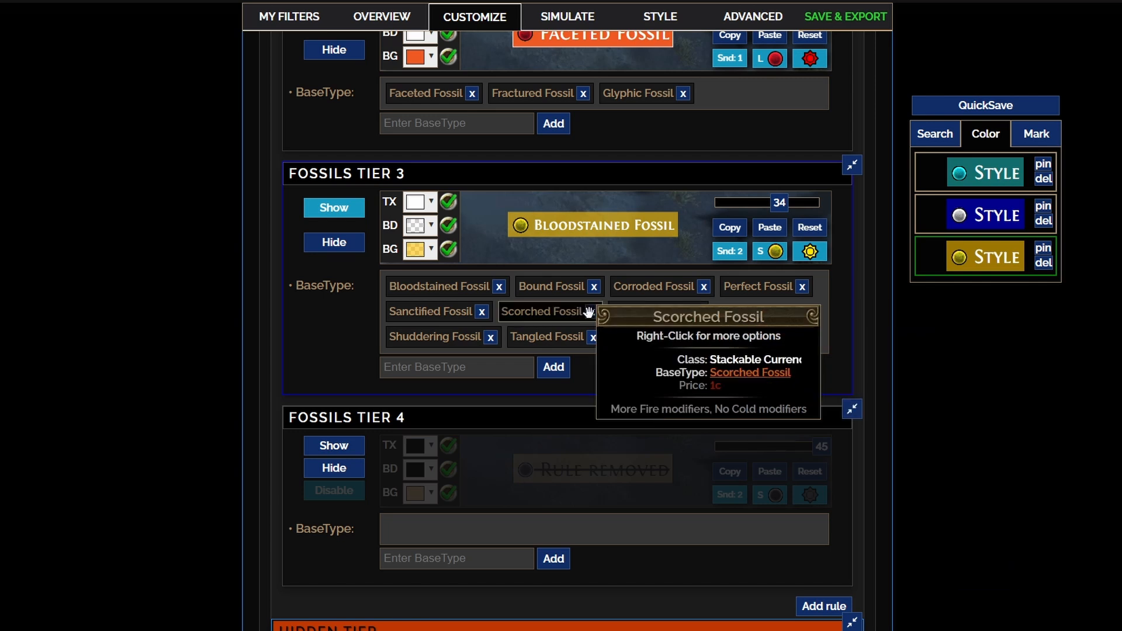
mouse_move(674, 316)
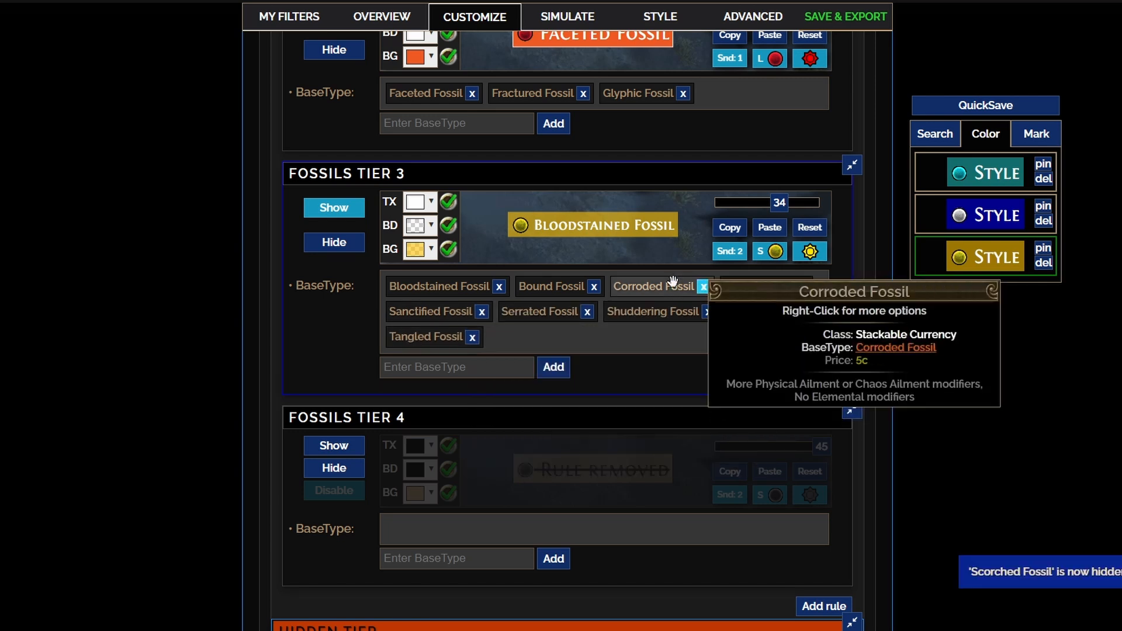
Paste the copied yellow style onto Fossils Tier 2 and set its font size to 40.
scroll(702, 360, up, 2)
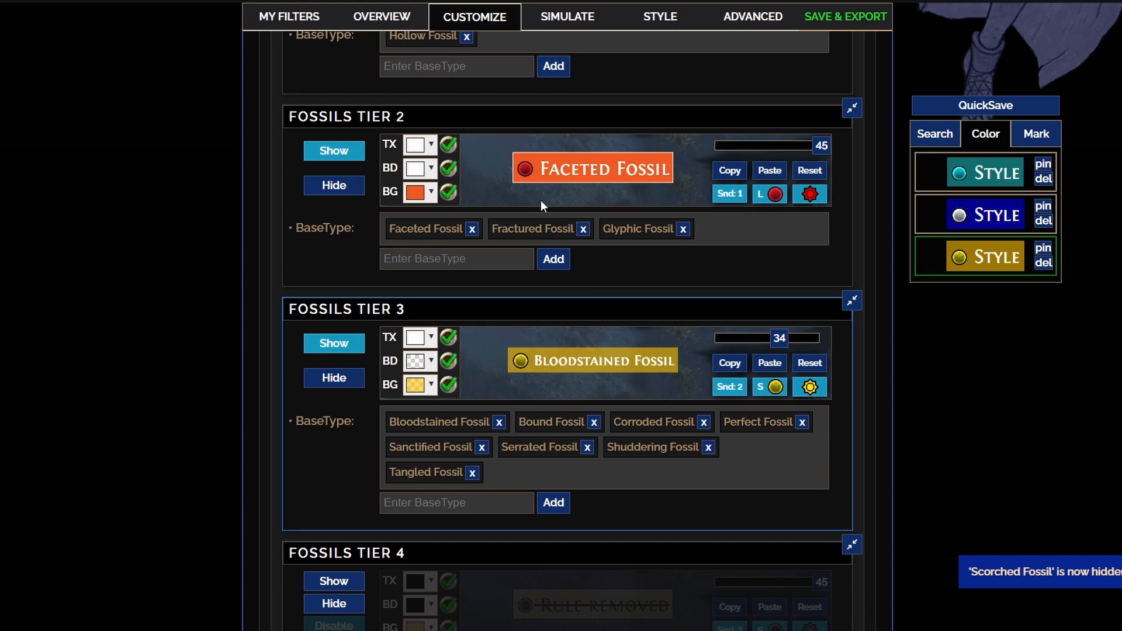
scroll(509, 216, up, 2)
click(810, 305)
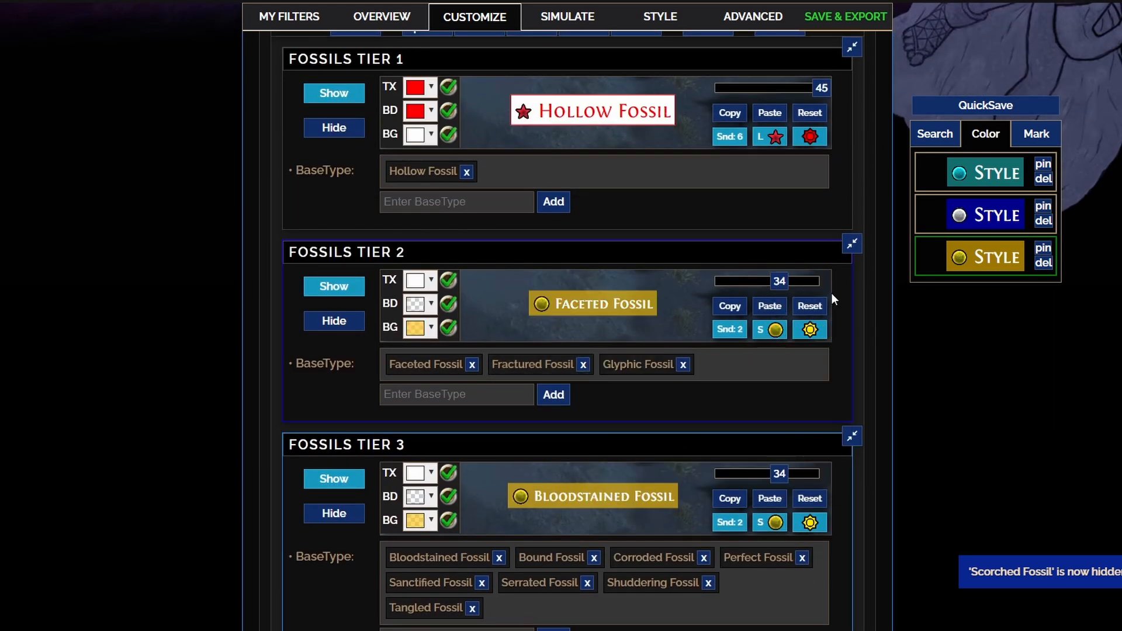
drag(784, 281, 807, 292)
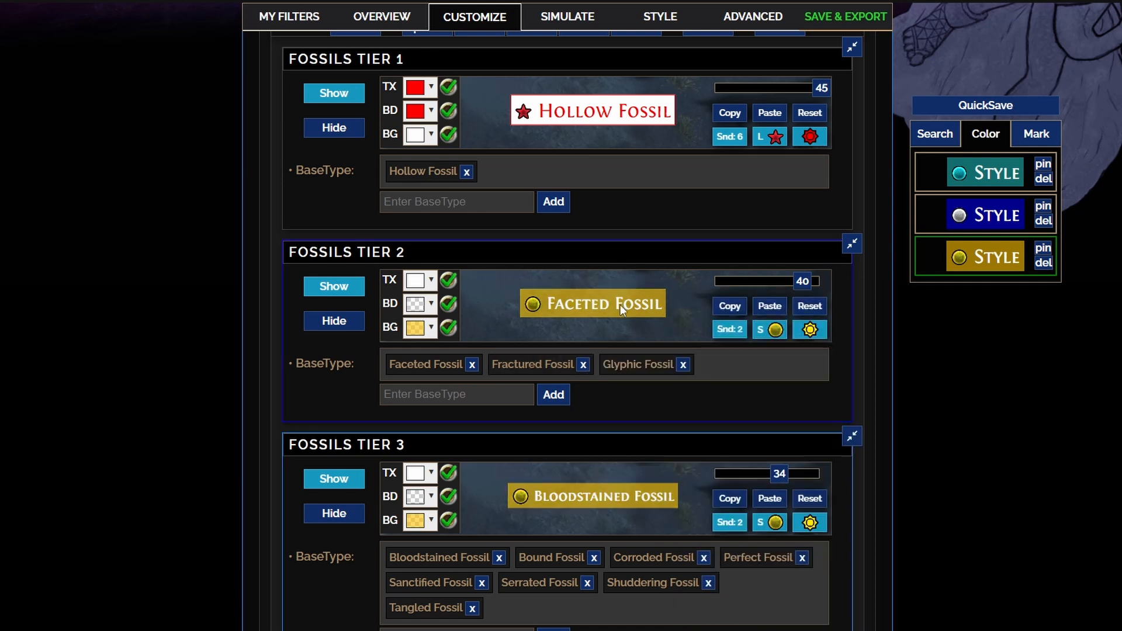
Restyle Delirium Orbs Tiers 2 and 3 with black text, a white border, a translucent white background and font size 30.
scroll(624, 378, down, 2)
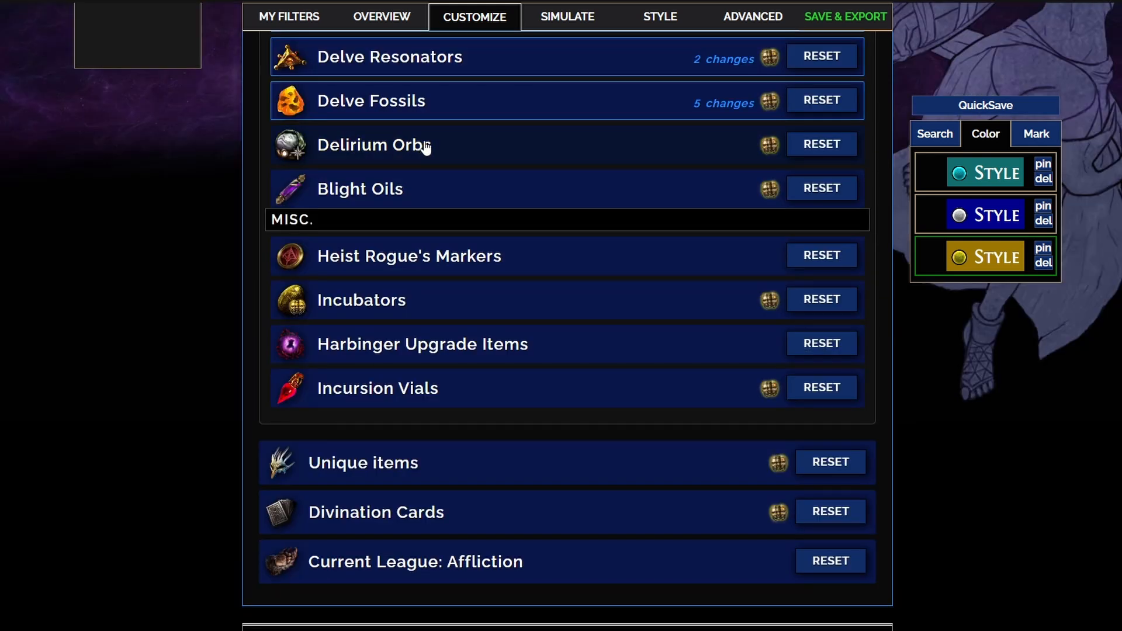
click(426, 148)
scroll(388, 356, down, 2)
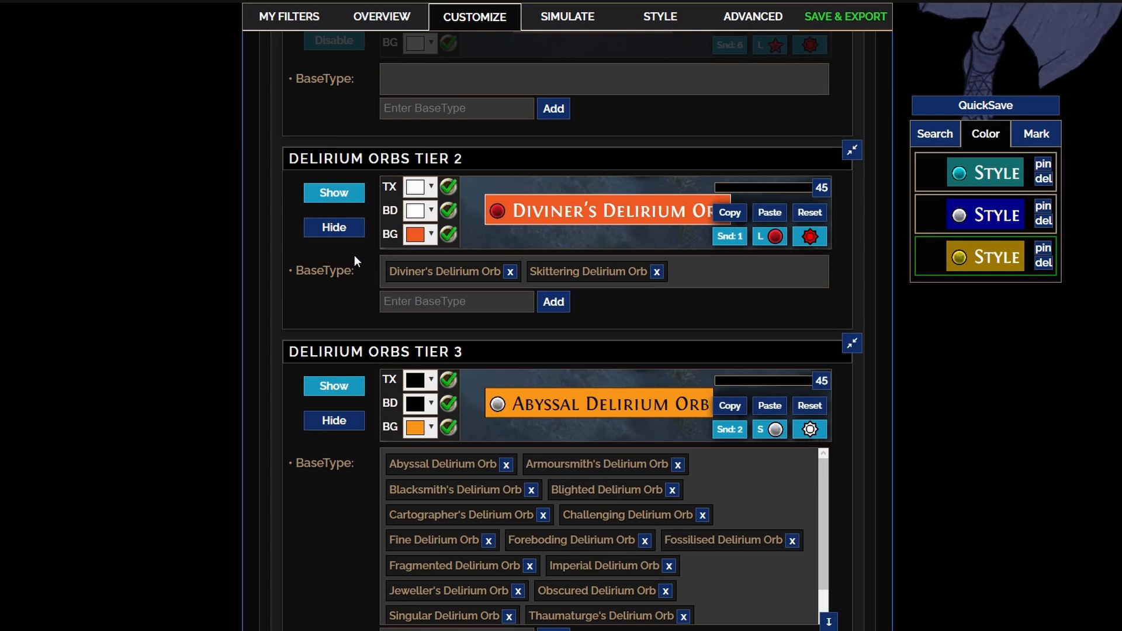
scroll(411, 383, down, 2)
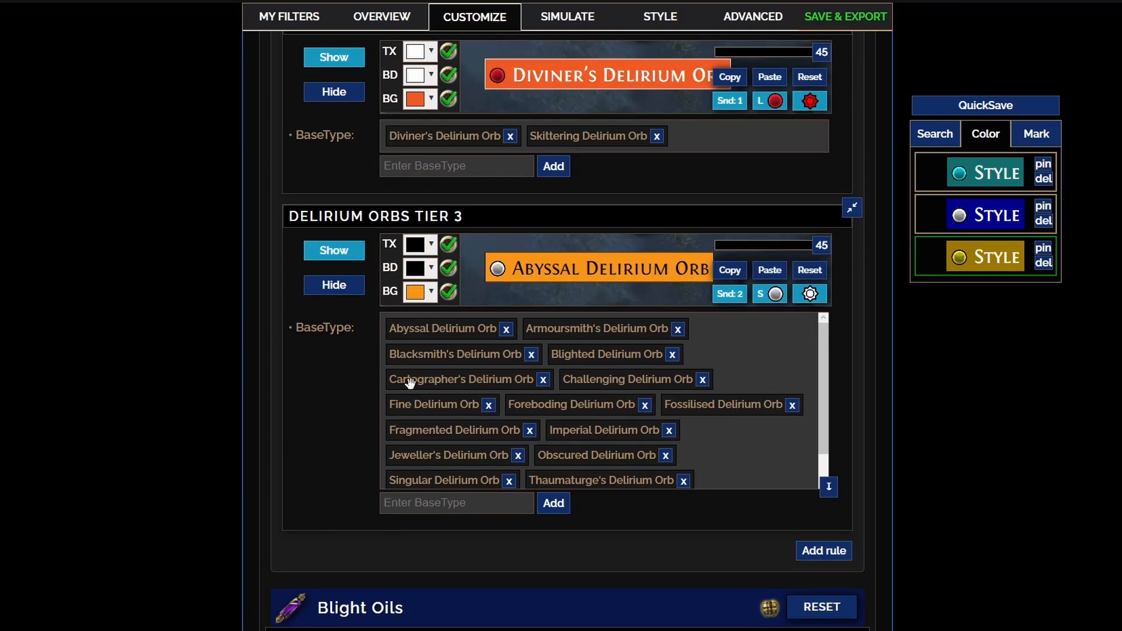
scroll(411, 383, down, 1)
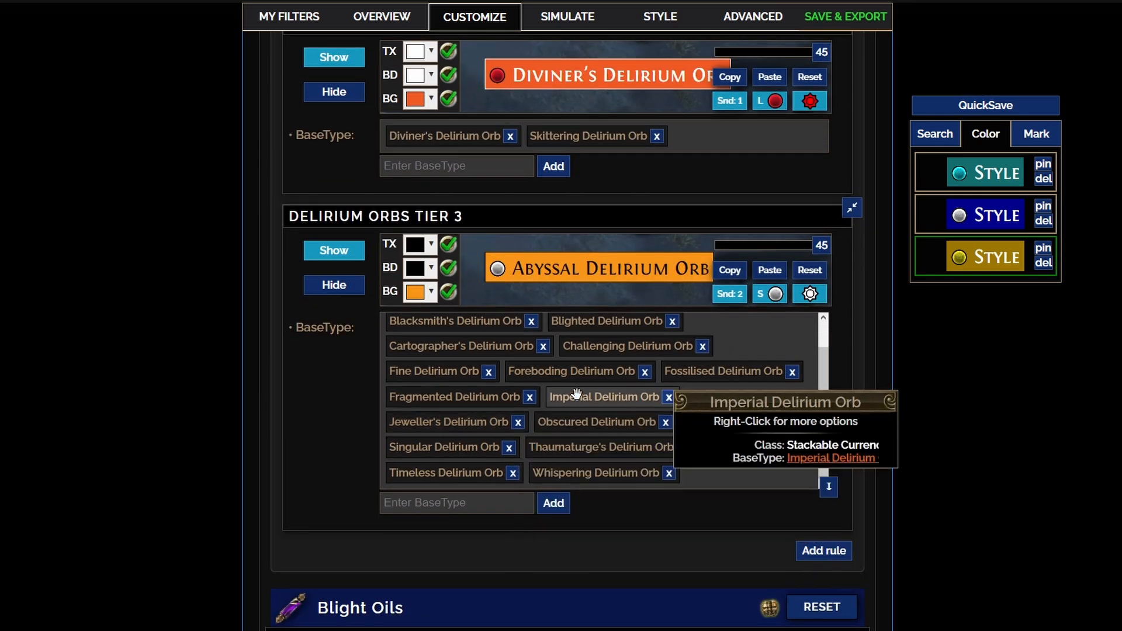
scroll(576, 395, up, 1)
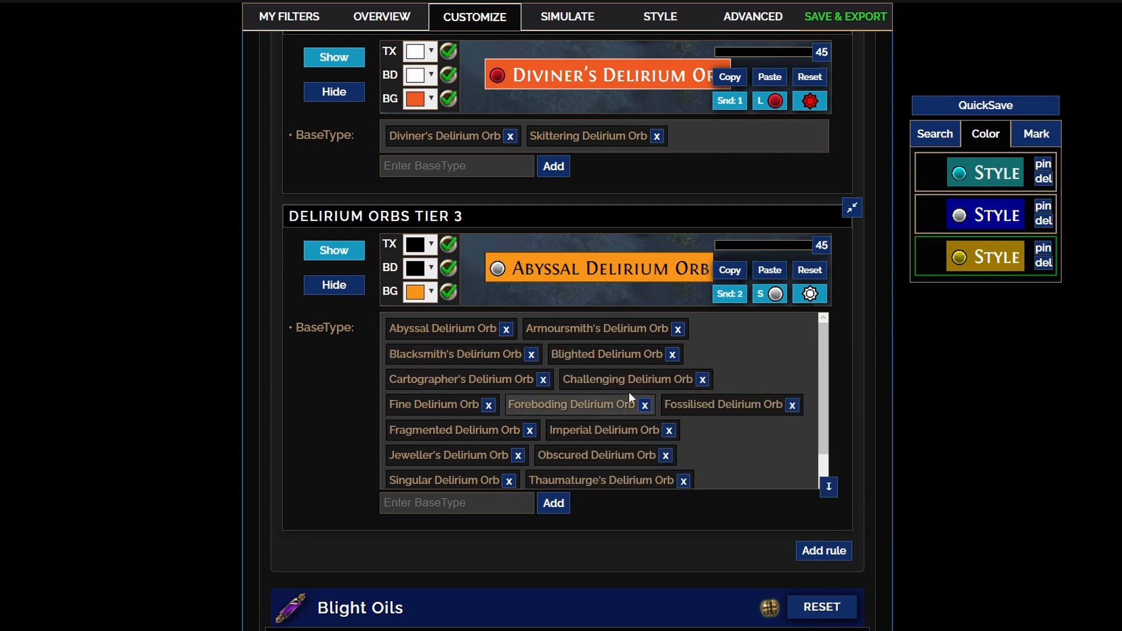
scroll(585, 362, up, 1)
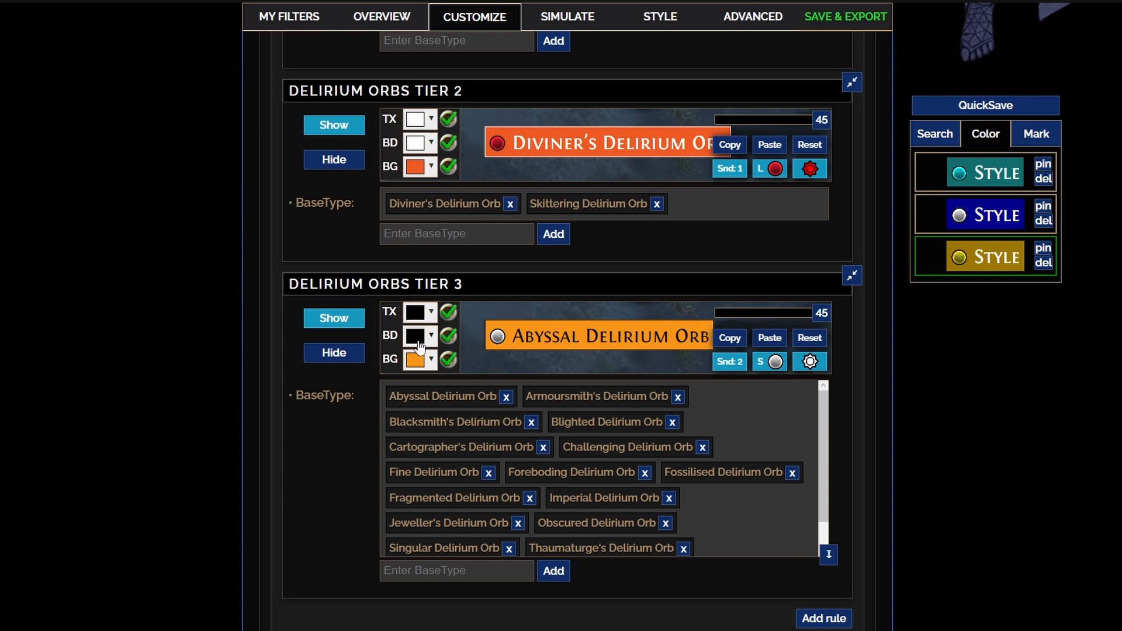
click(420, 344)
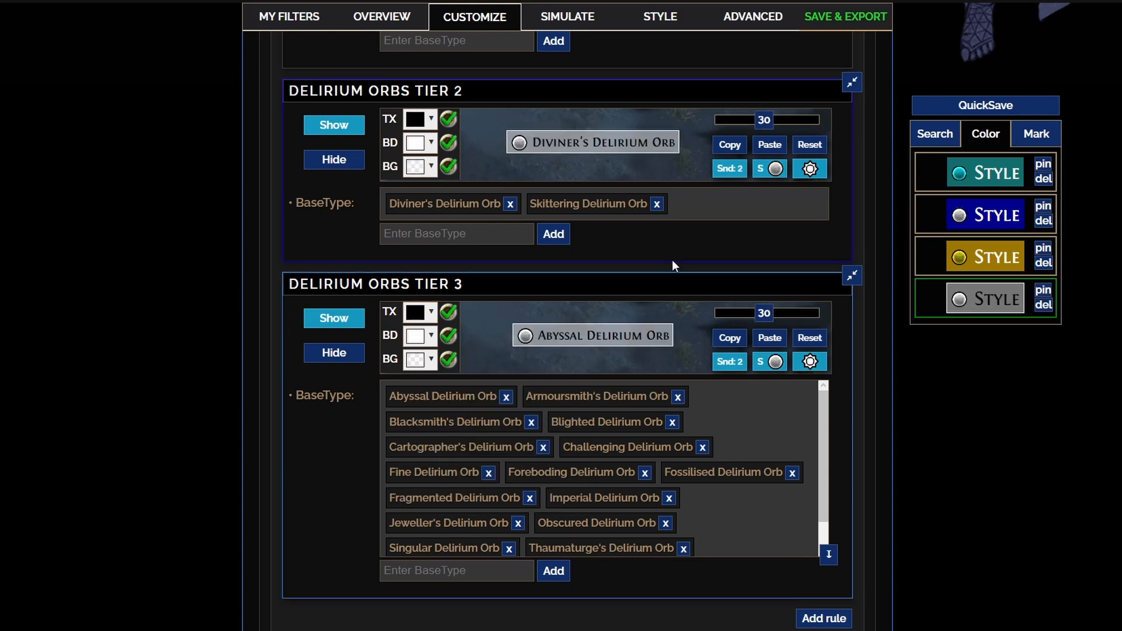
Check the price of Diviner's Delirium Orb and set the font size of Delirium Orbs Tier 2 to 35.
mouse_move(454, 201)
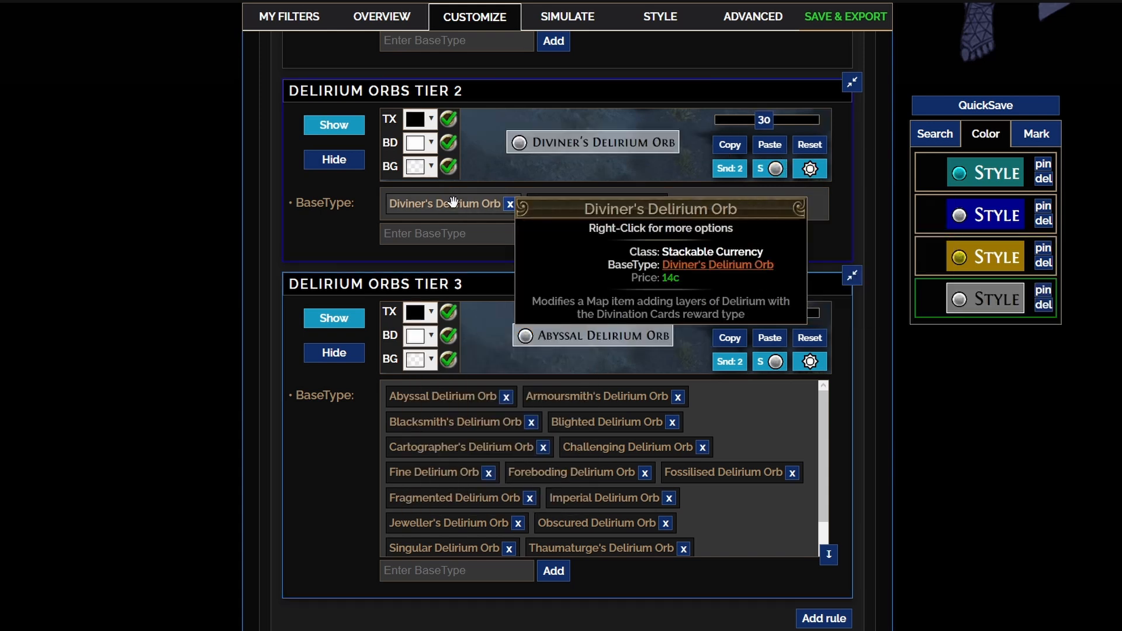
drag(764, 120, 785, 123)
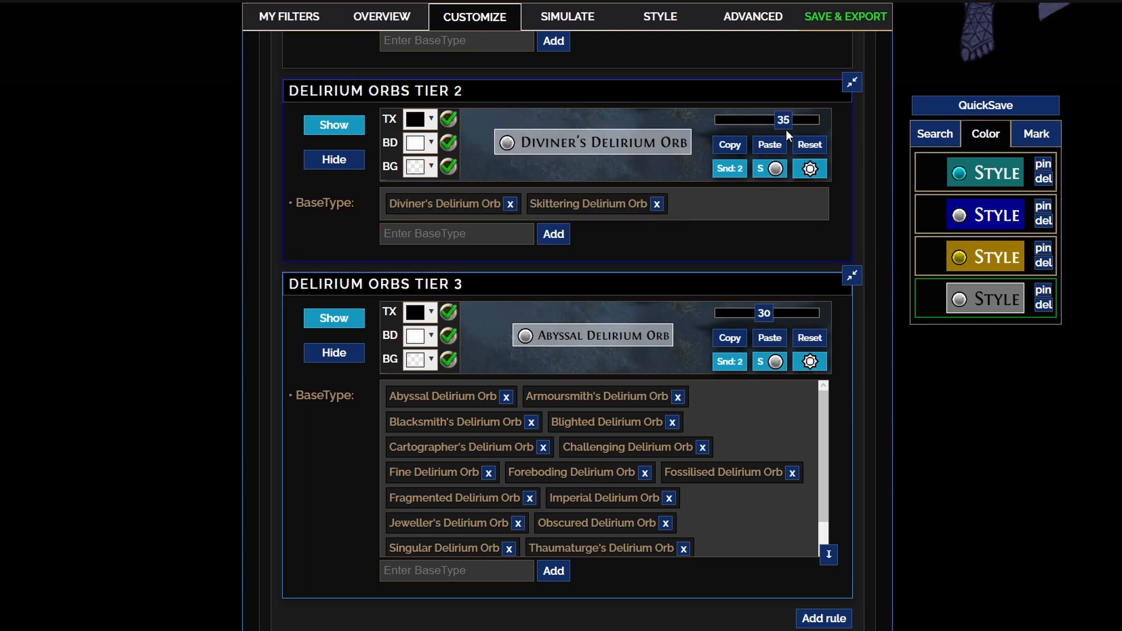
mouse_move(631, 209)
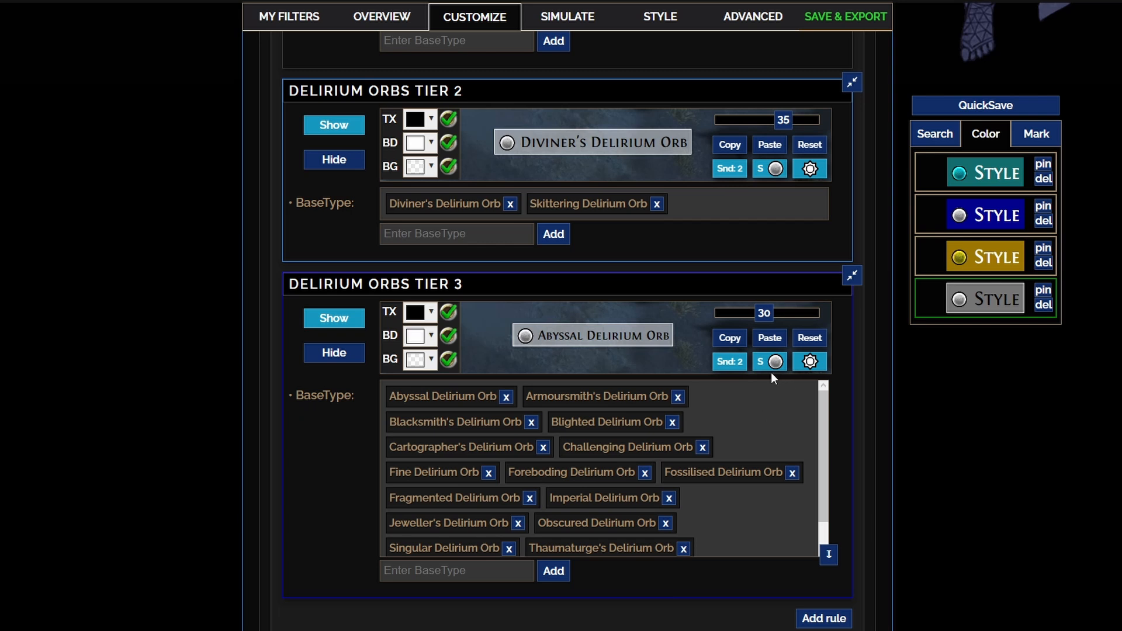
mouse_move(605, 150)
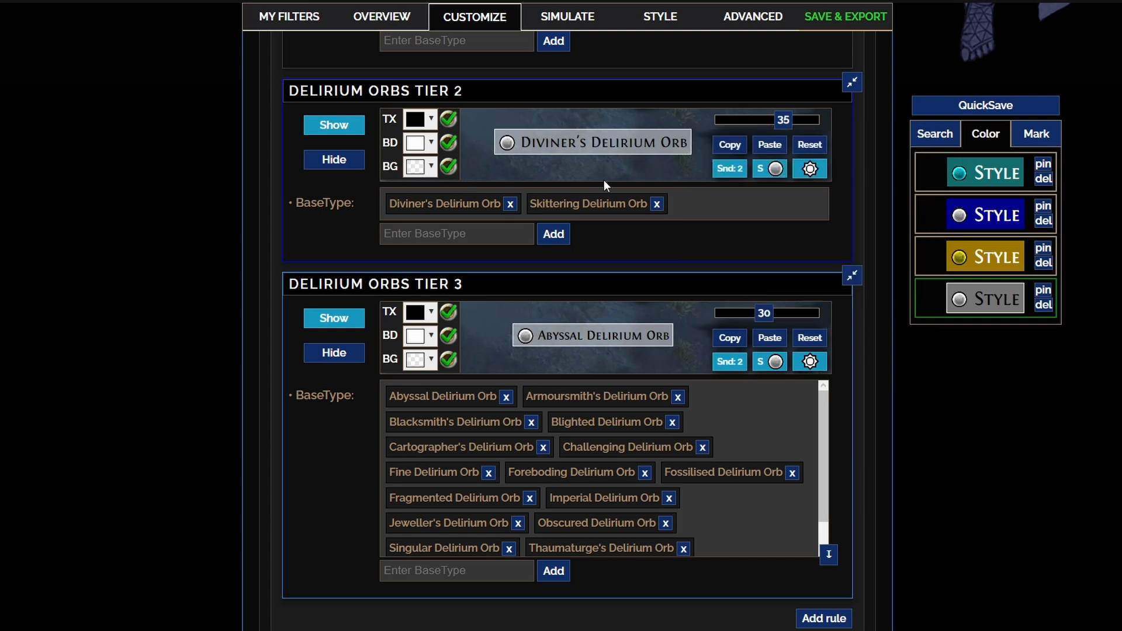
mouse_move(580, 190)
Open the Blight Oils section and restyle Oils Tier 3 with white text, a black border and a translucent yellow background.
scroll(626, 351, down, 3)
click(690, 459)
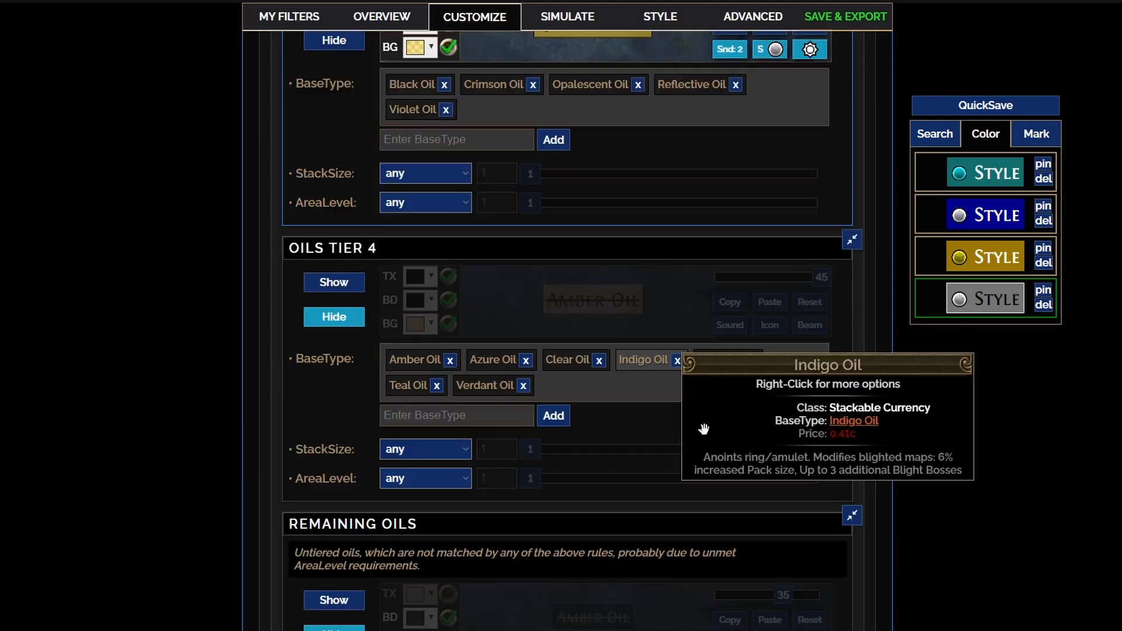
scroll(704, 426, up, 3)
scroll(729, 361, down, 1)
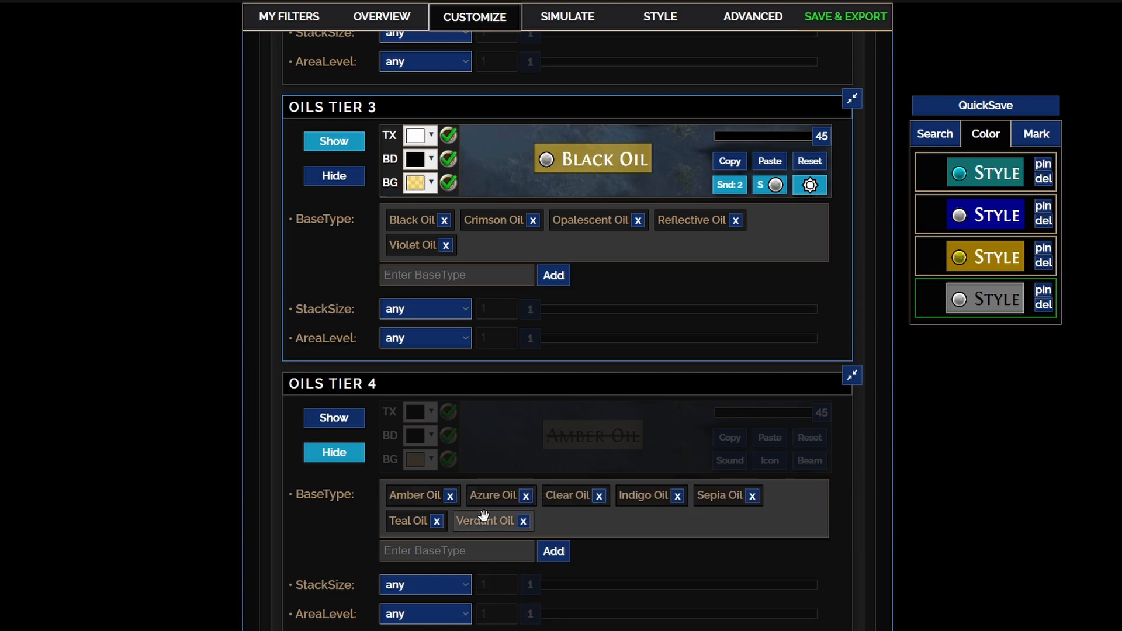
Move Teal Oil from the hidden Oils Tier 4 to Oils Tier 3 and check its price.
scroll(549, 377, up, 2)
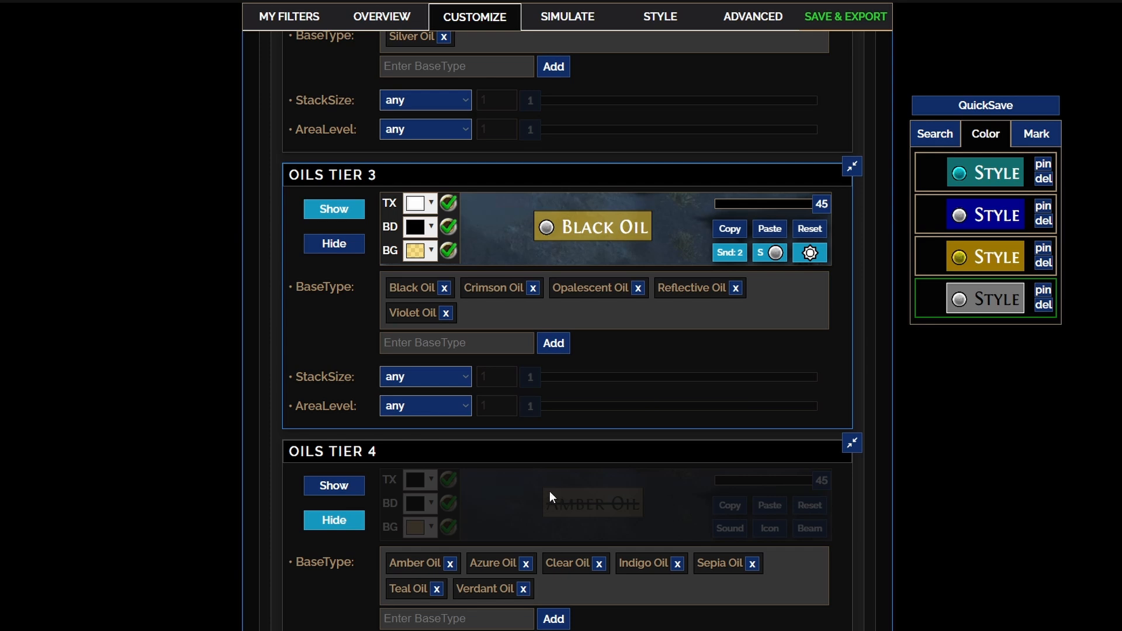
scroll(532, 489, up, 2)
scroll(509, 489, down, 1)
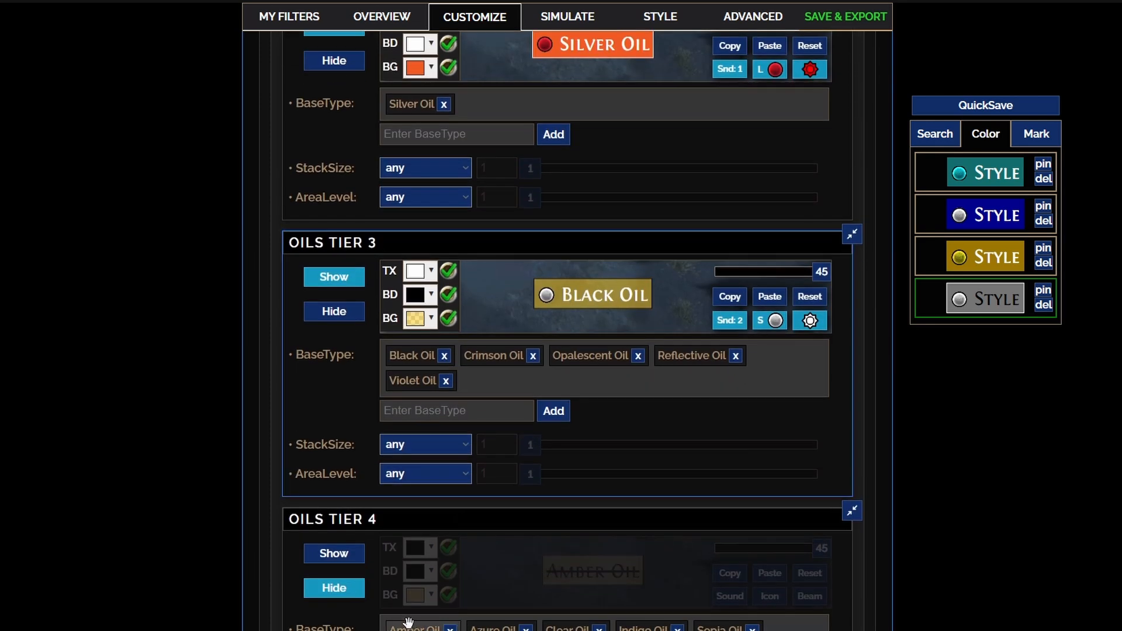
scroll(444, 603, down, 2)
drag(421, 522, 535, 253)
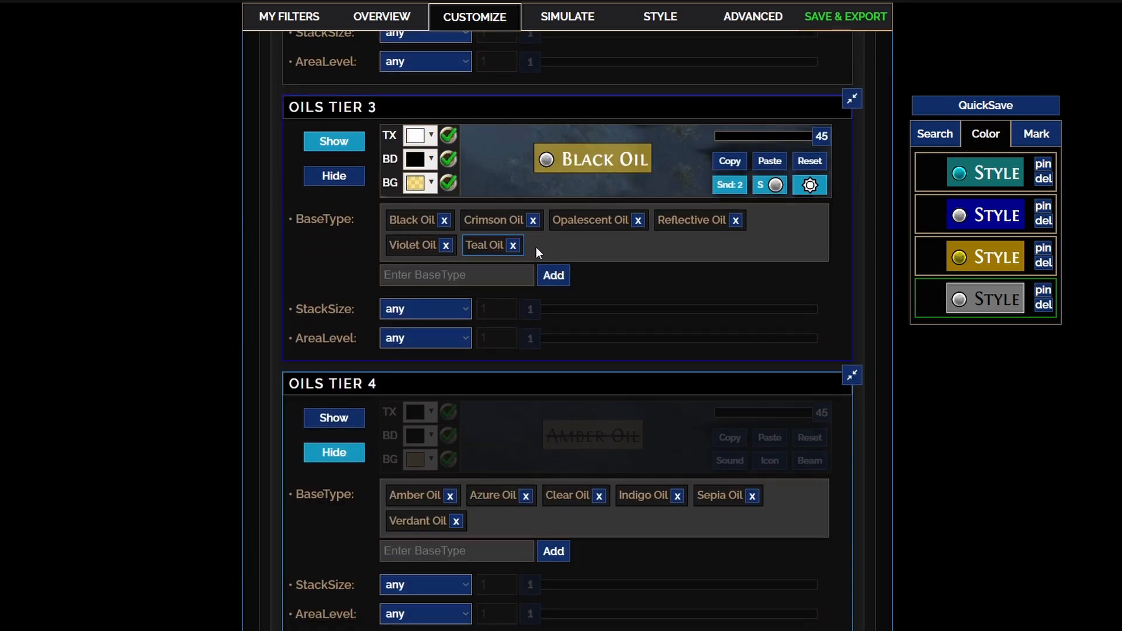
mouse_move(490, 250)
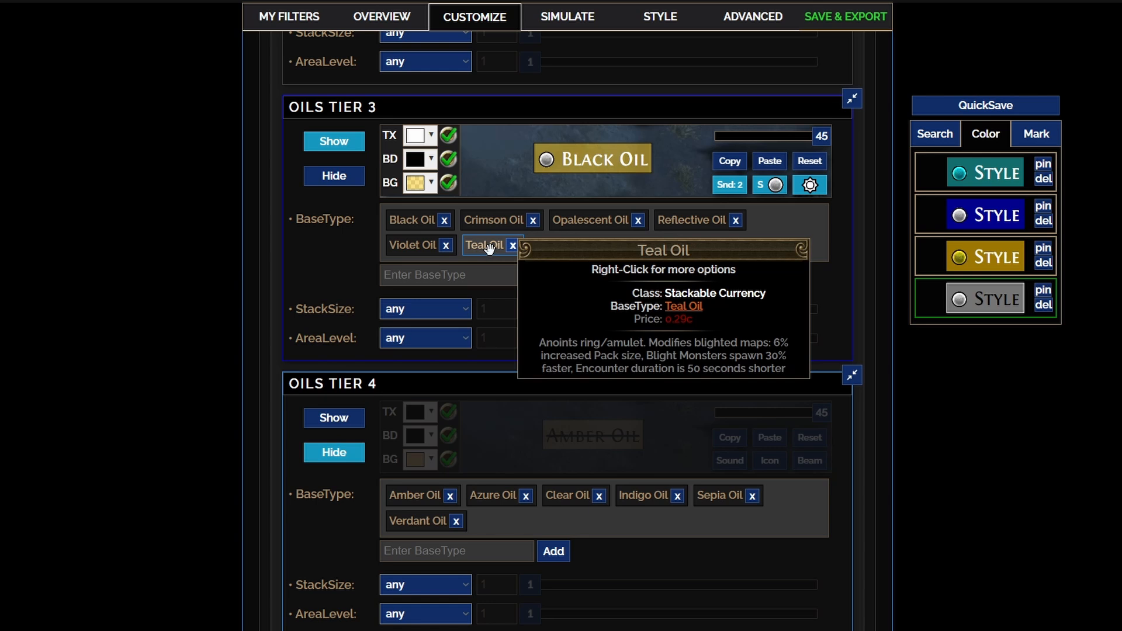
scroll(579, 272, up, 3)
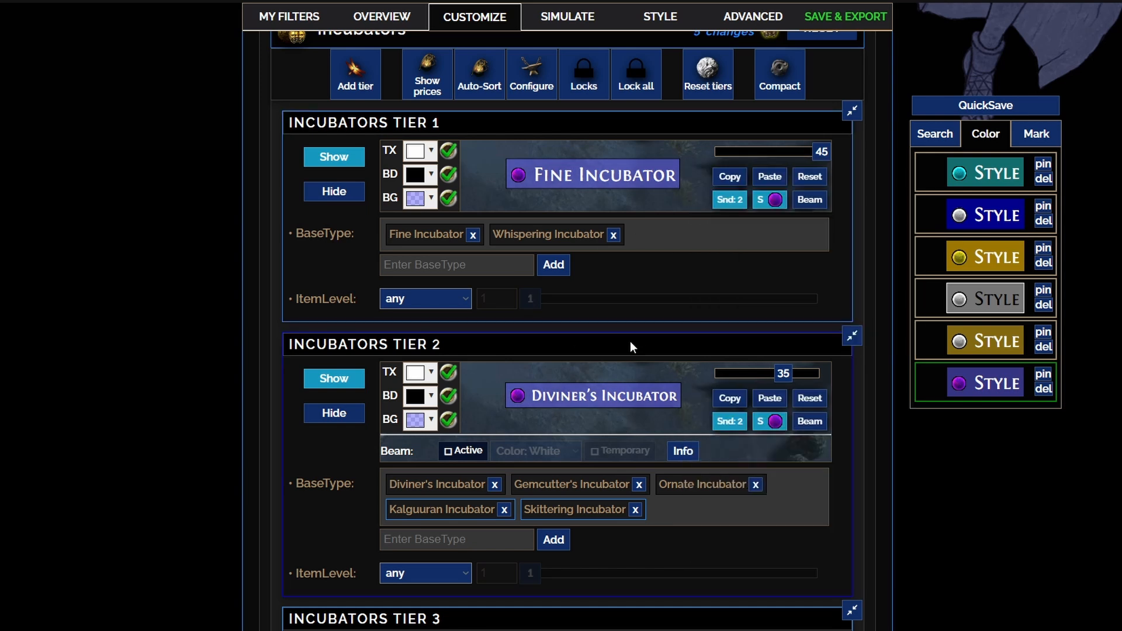
Collapse the Incubators section and open the Unique items section.
mouse_move(666, 398)
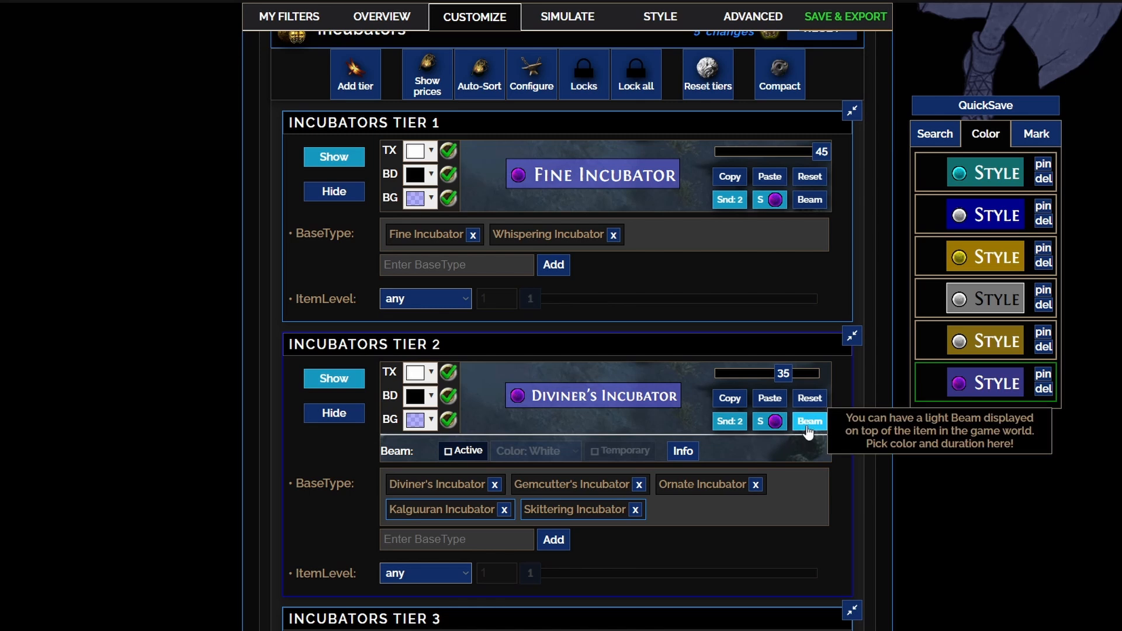
scroll(584, 211, up, 1)
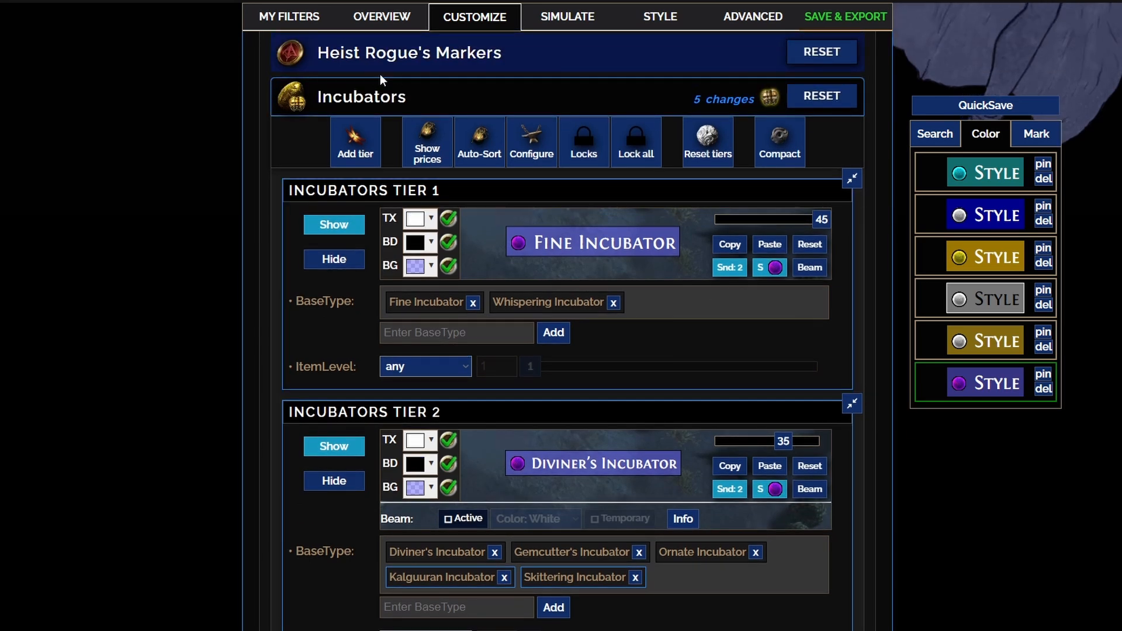
click(377, 81)
scroll(233, 305, up, 2)
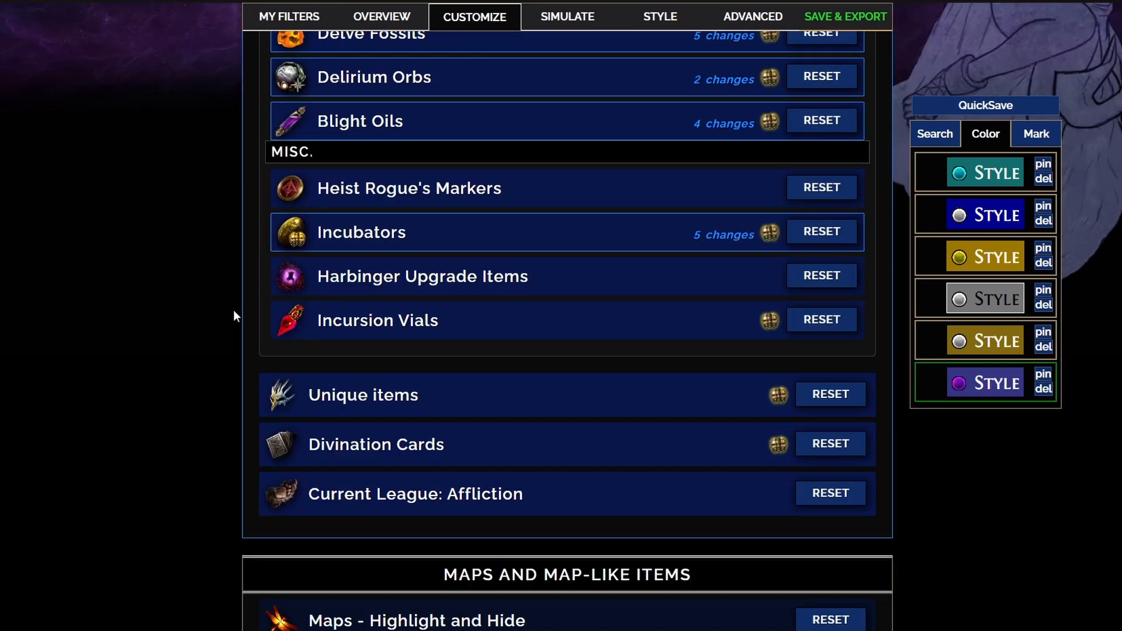
scroll(423, 333, down, 1)
click(423, 333)
Examine the unique item tiers, especially the base types and prices listed under Boss-Drop Uniques.
scroll(232, 359, down, 12)
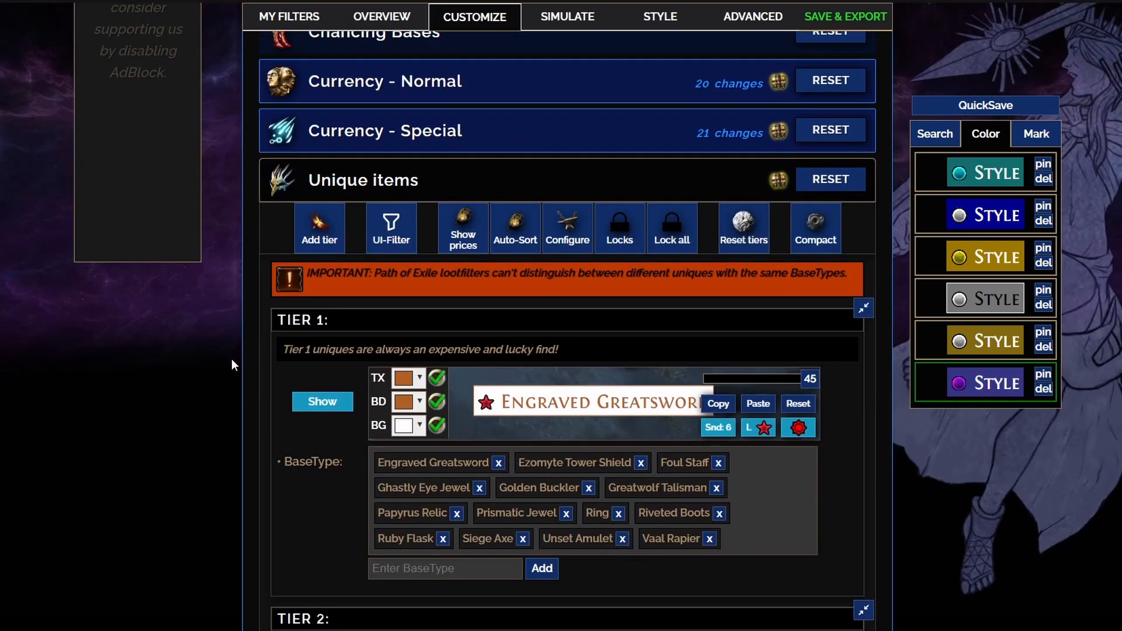
scroll(289, 353, down, 10)
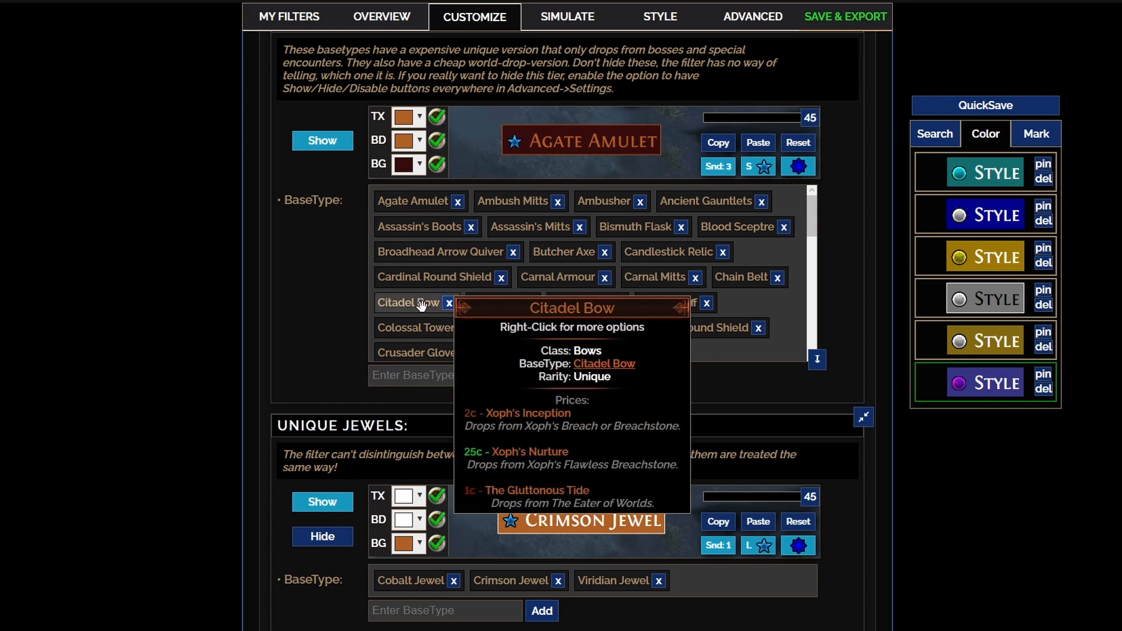
mouse_move(414, 223)
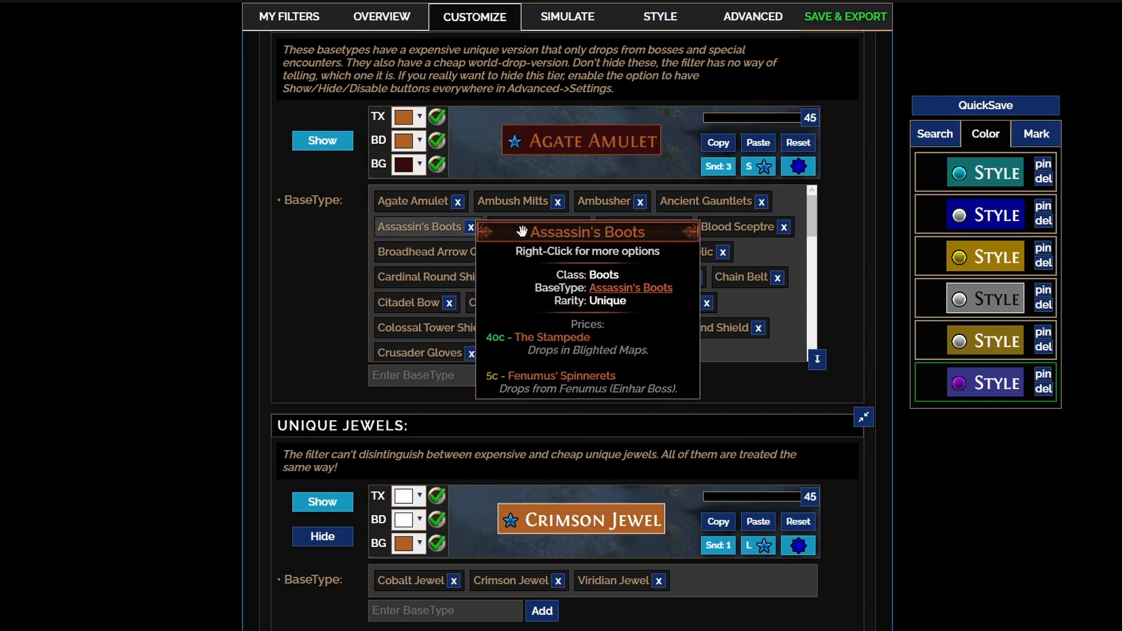
scroll(792, 350, down, 1)
scroll(693, 278, down, 10)
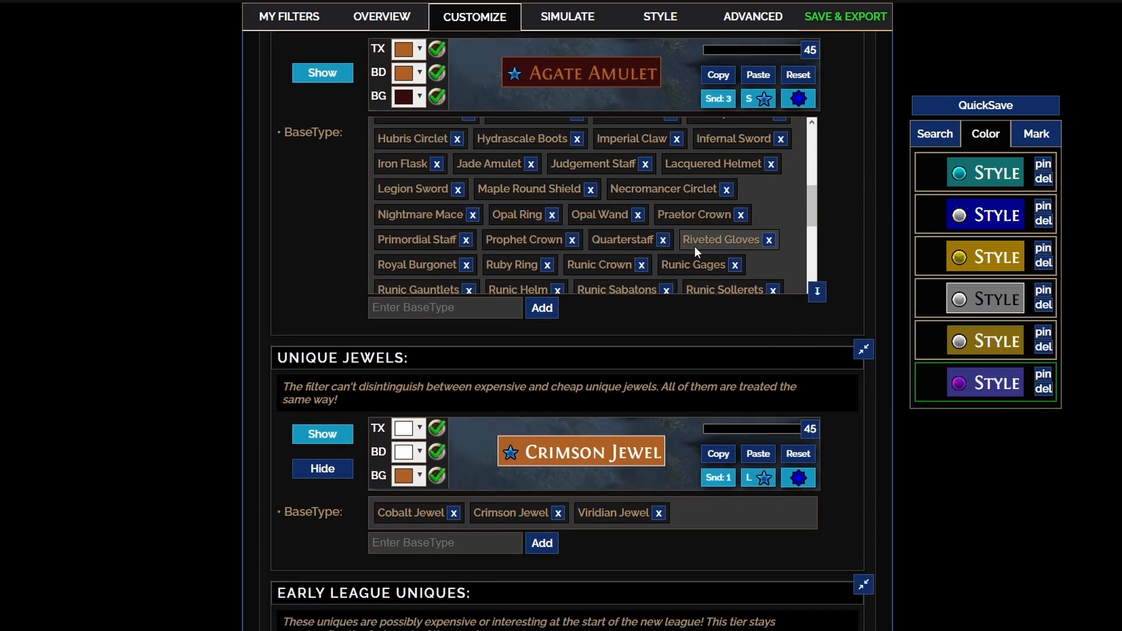
scroll(335, 175, up, 7)
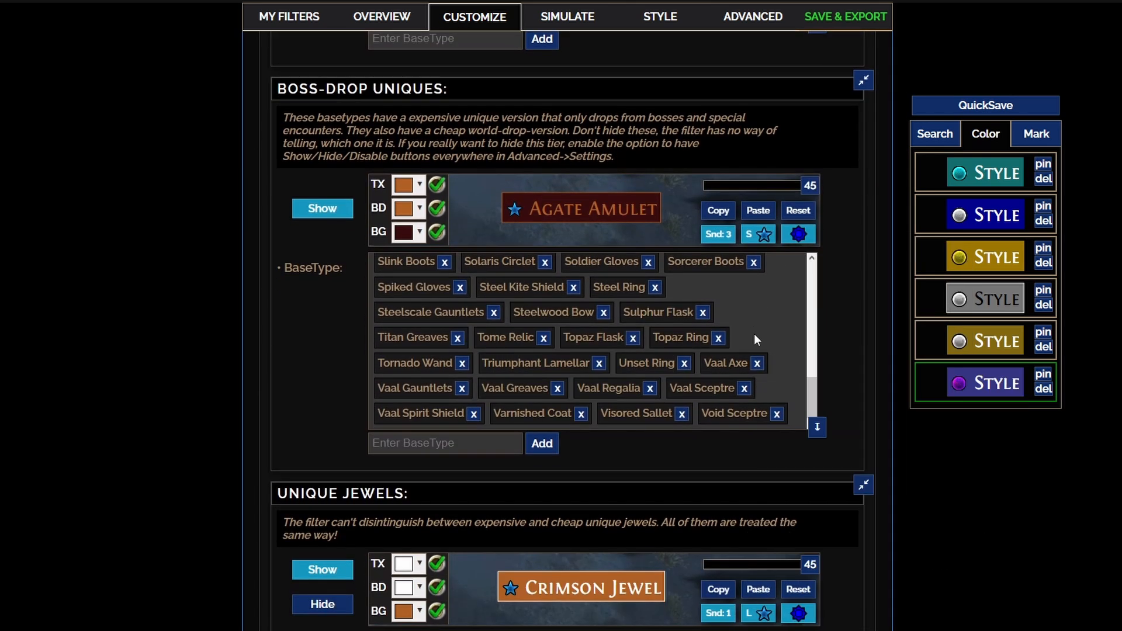
mouse_move(729, 359)
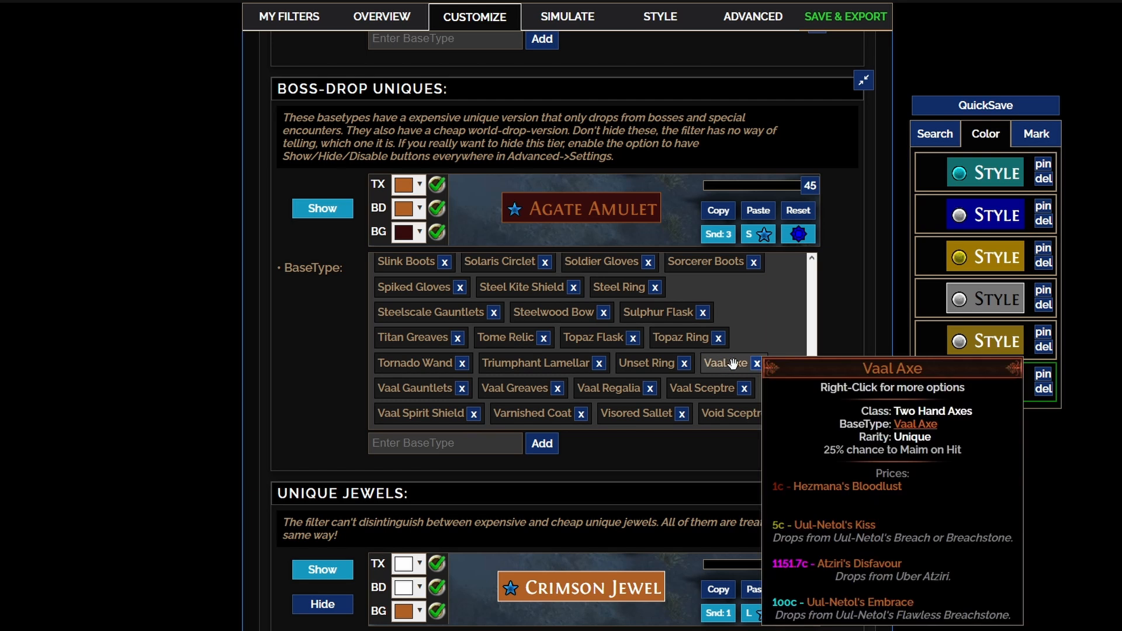
mouse_move(690, 339)
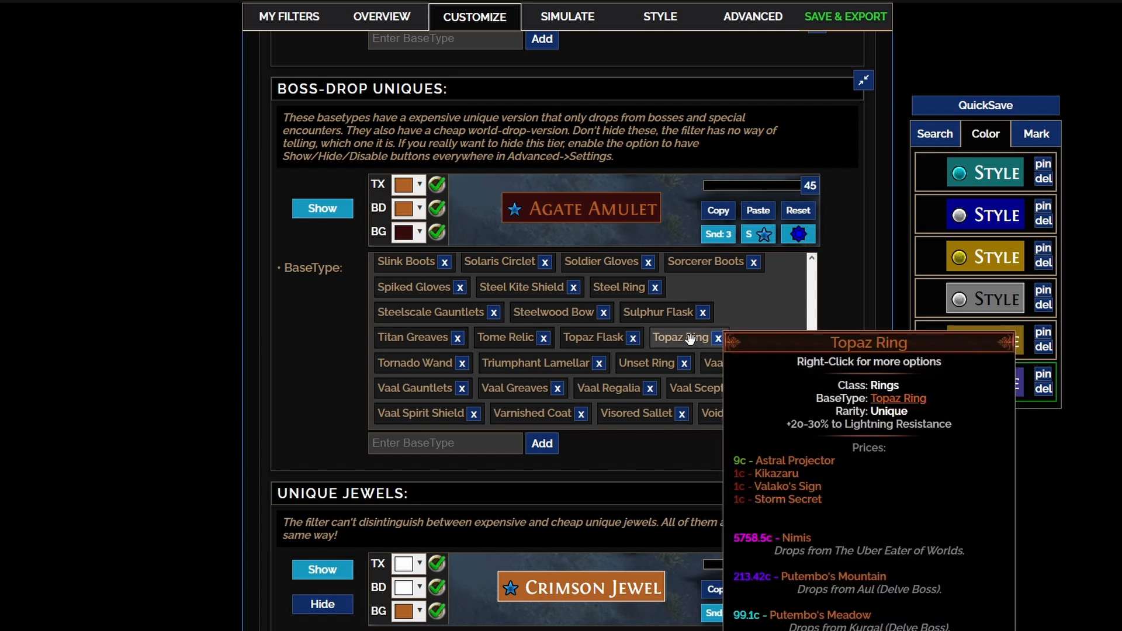
Reduce the font size of the Boss-Drop Uniques tier to 30.
mouse_move(593, 338)
scroll(728, 321, up, 3)
scroll(623, 321, up, 2)
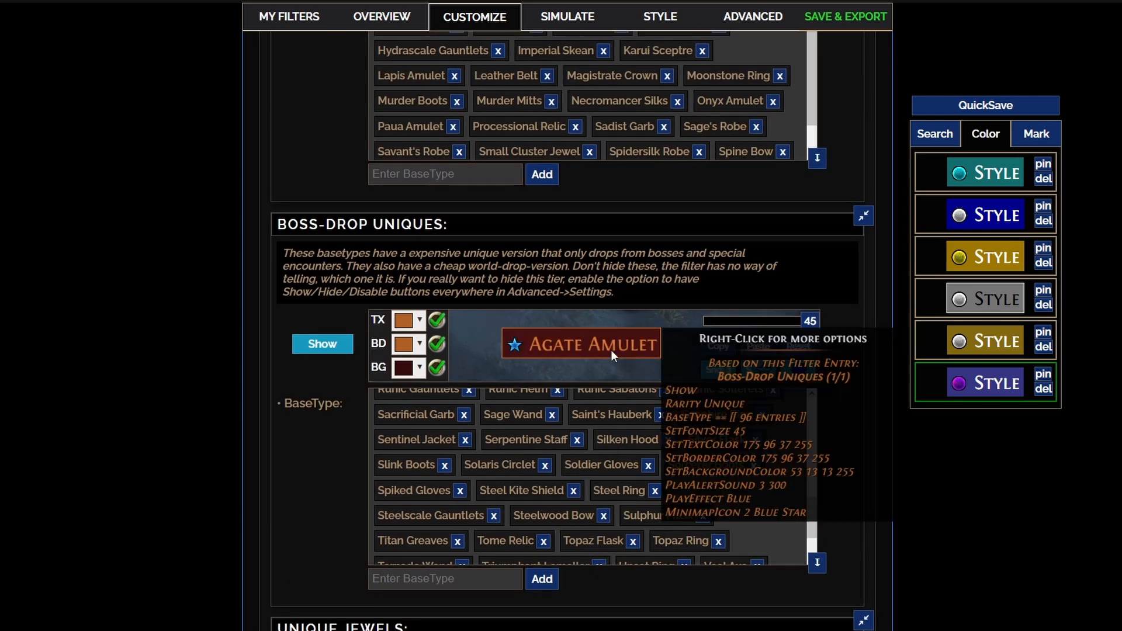
drag(808, 321, 747, 329)
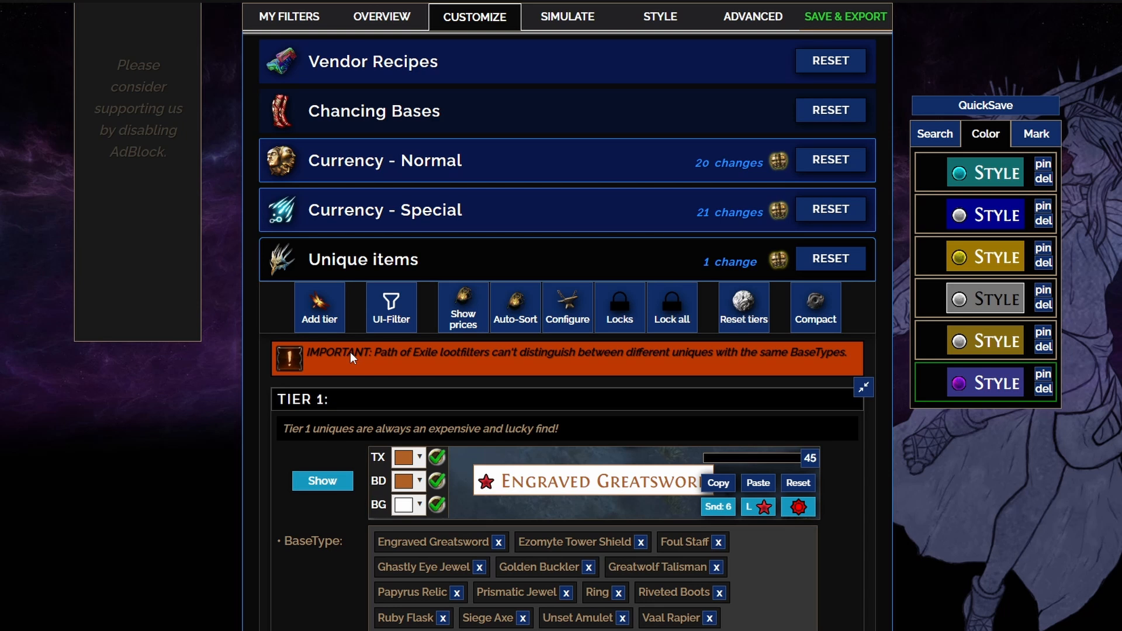
Add a custom tier to the Unique items section and name it Belts.
click(322, 309)
scroll(346, 304, up, 1)
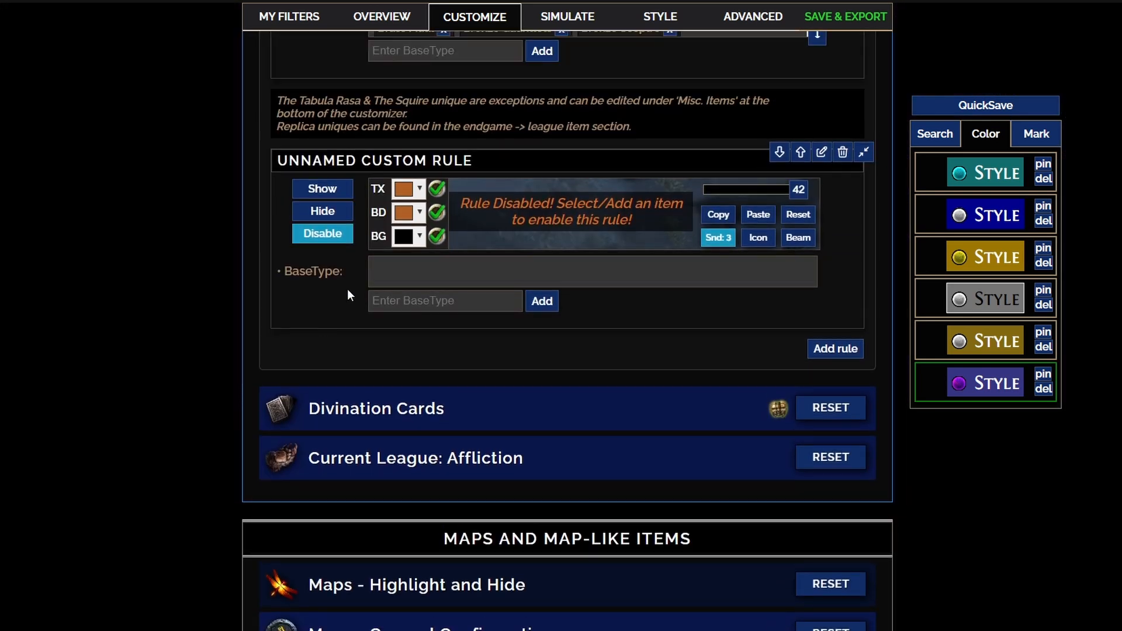
click(821, 152)
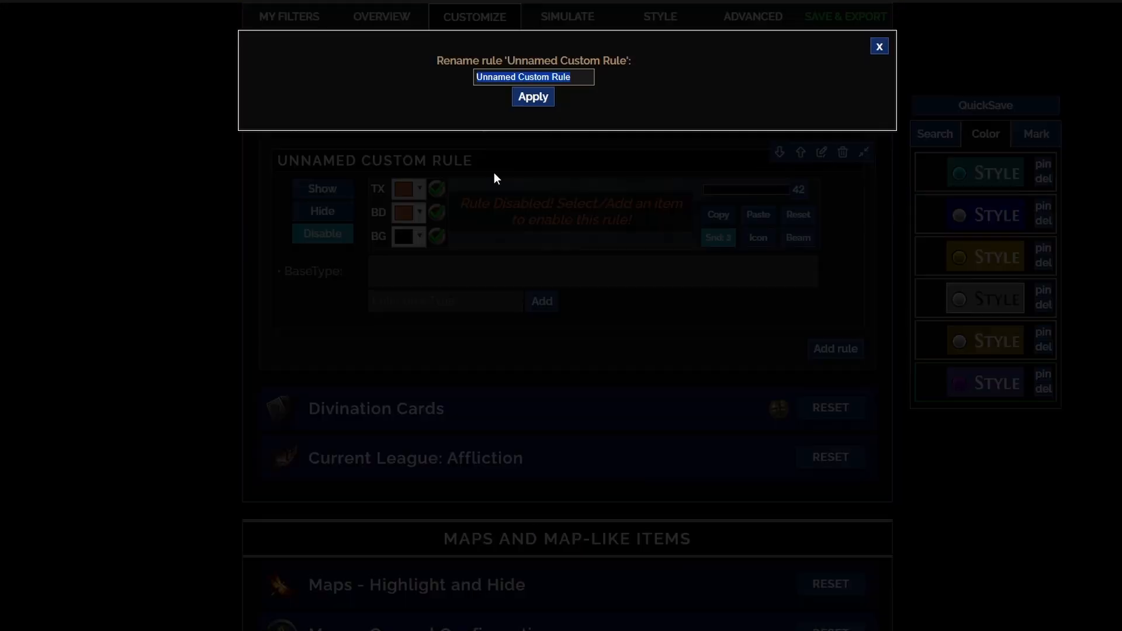
text(Bel)
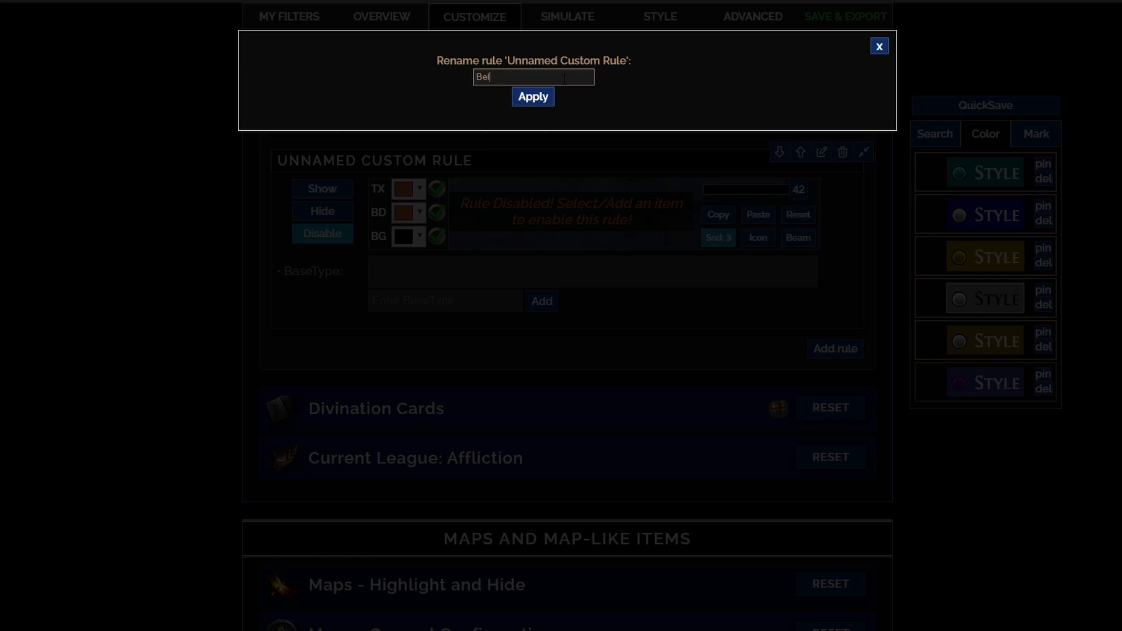
text(ts)
key(Return)
Add Leather Belt to the Belts tier, moving it out of Multi-Base Uniques.
click(439, 365)
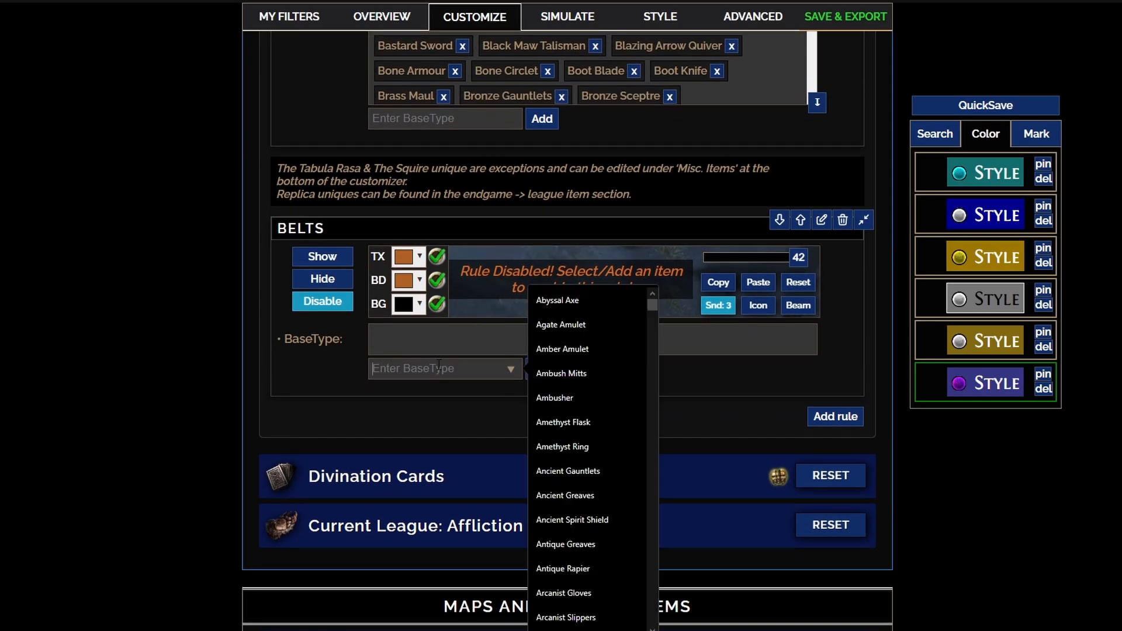
text(Lether)
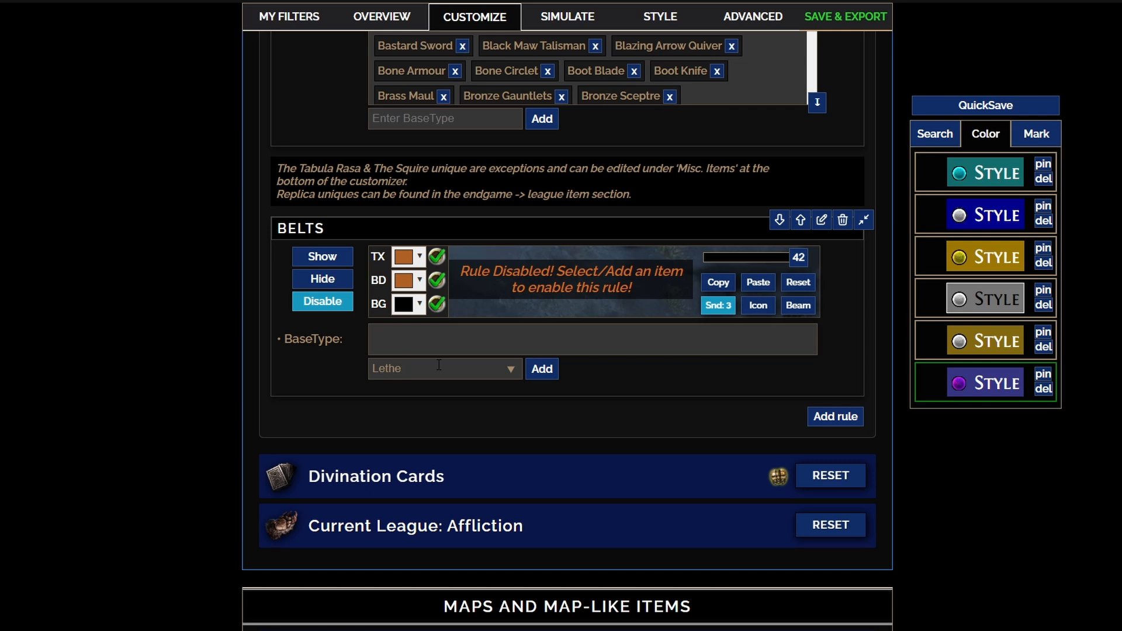
key(BackSpace)
key(BackSpace)
key(BackSpace)
text(ath)
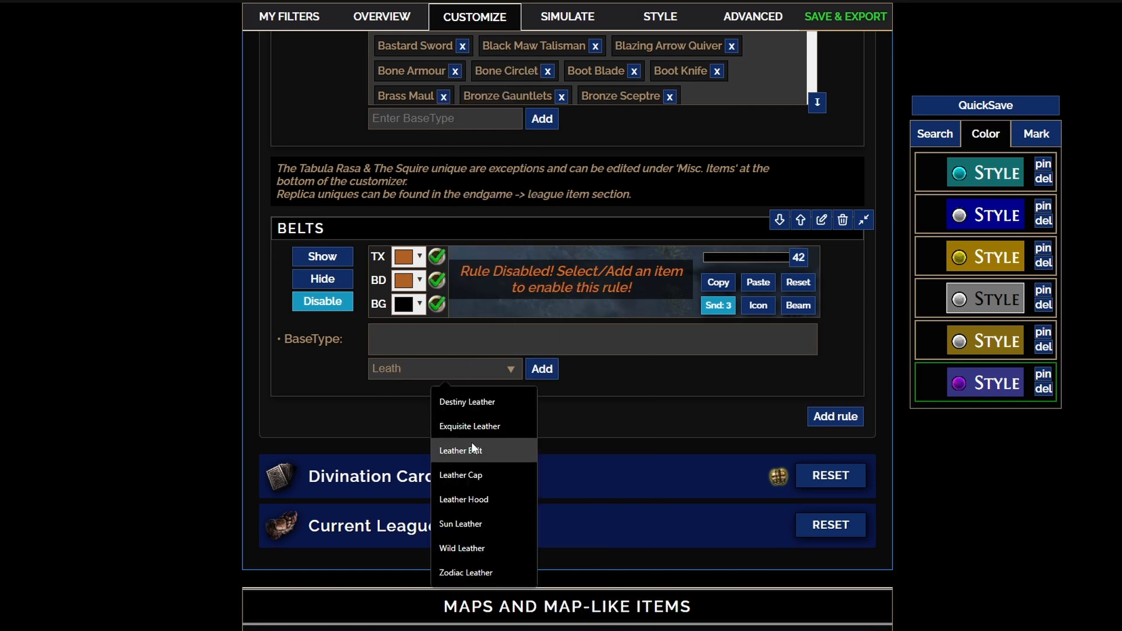
click(472, 444)
click(542, 369)
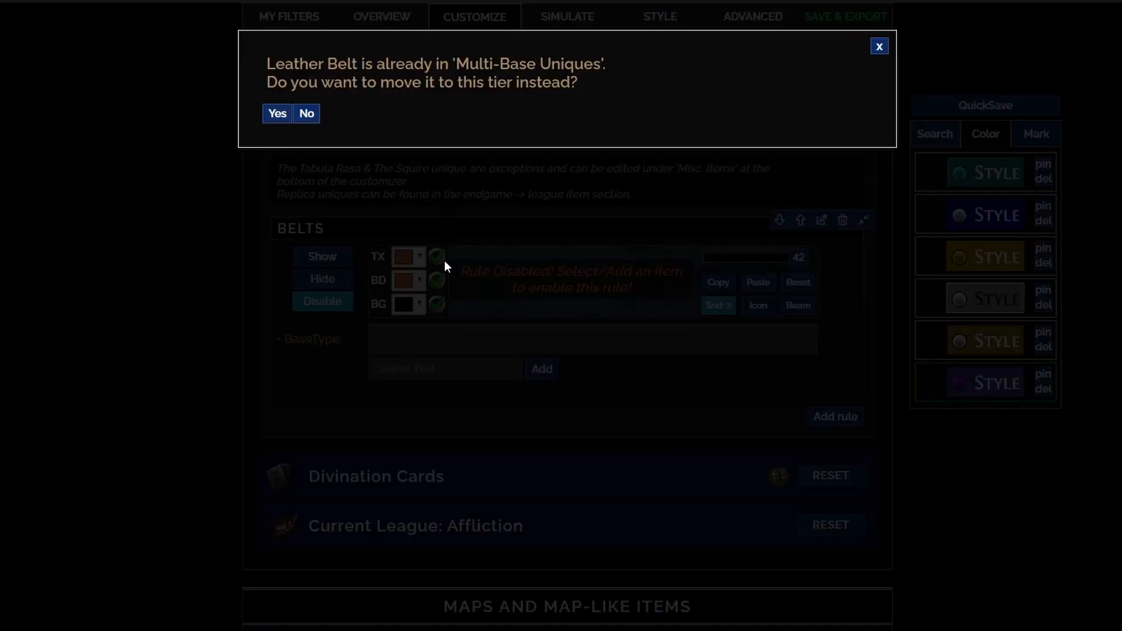
click(278, 115)
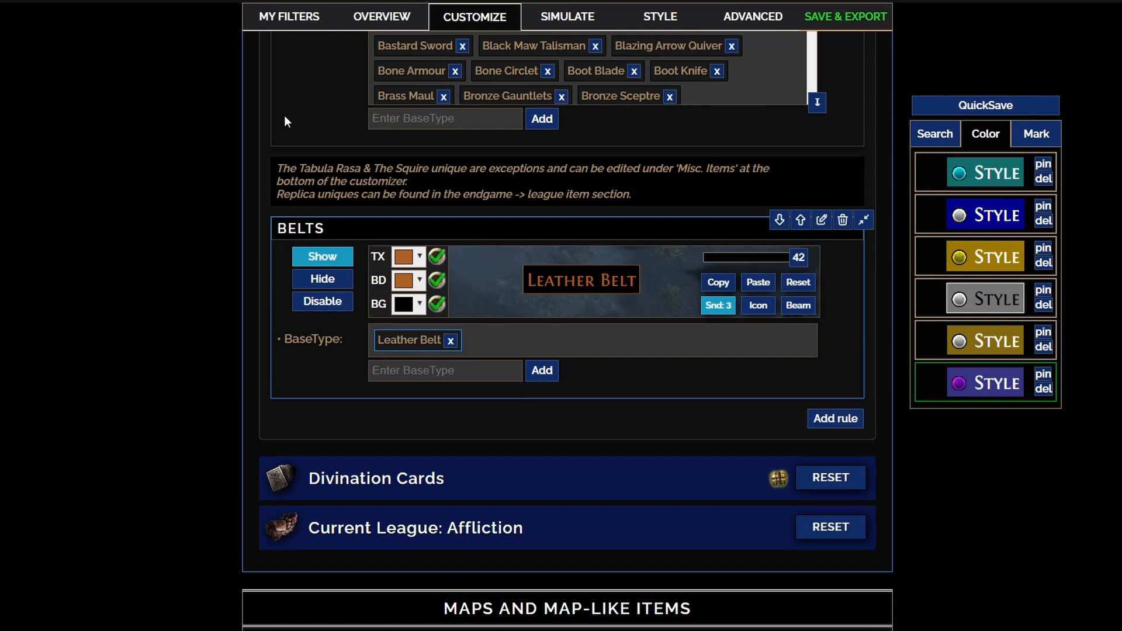
Move Heavy Belt from its current tier into the Belts tier and check the belts' prices.
click(433, 371)
text(Heav)
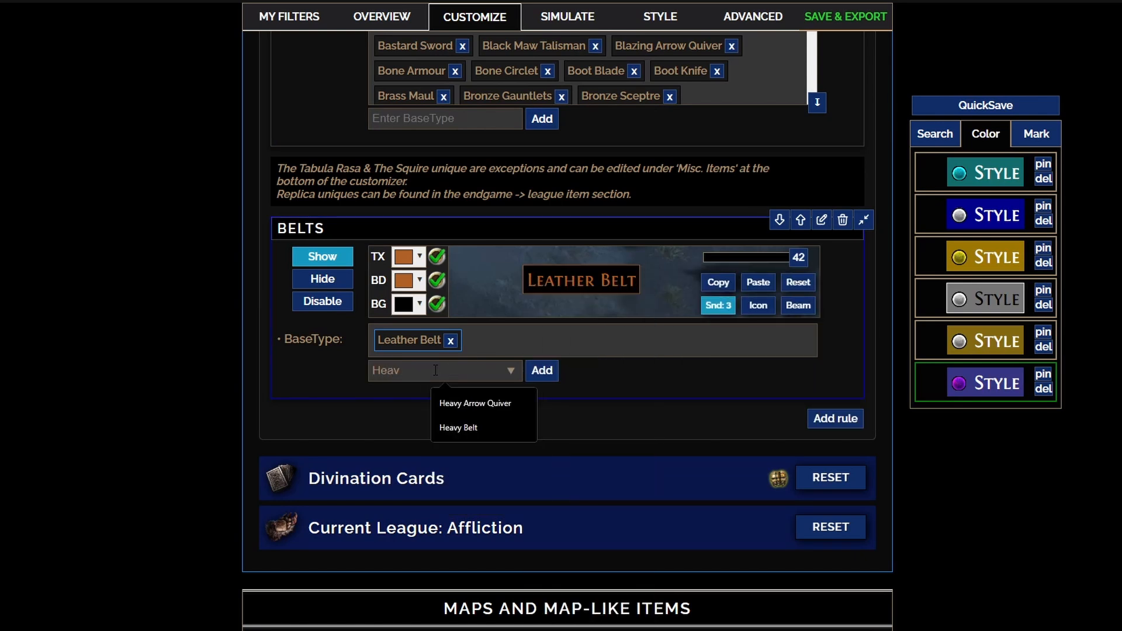
click(496, 433)
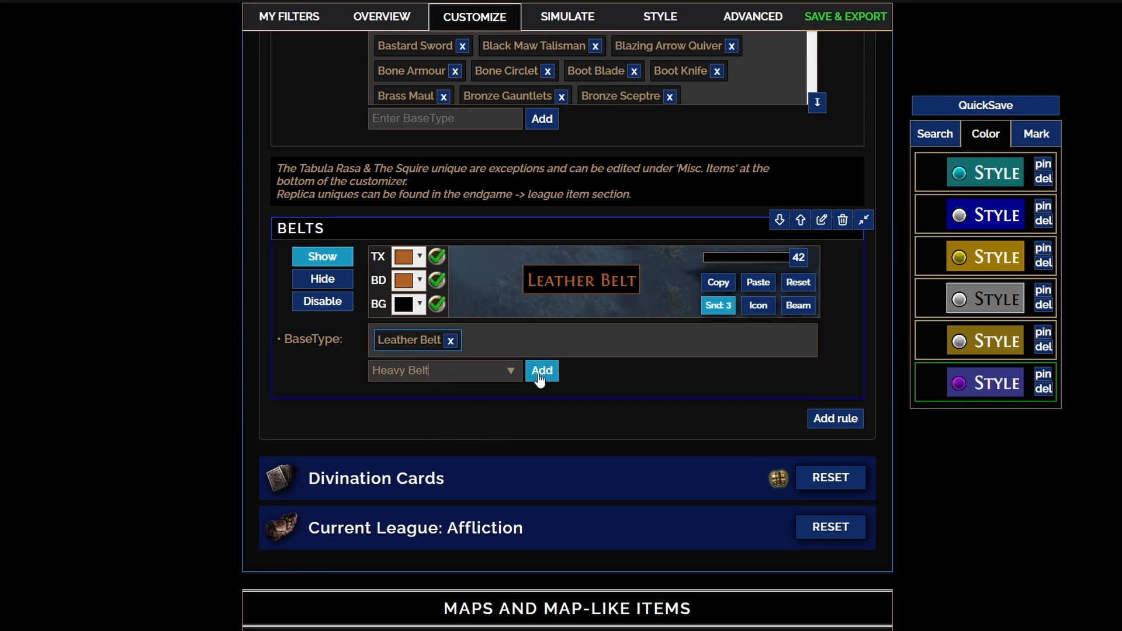
click(552, 376)
click(276, 115)
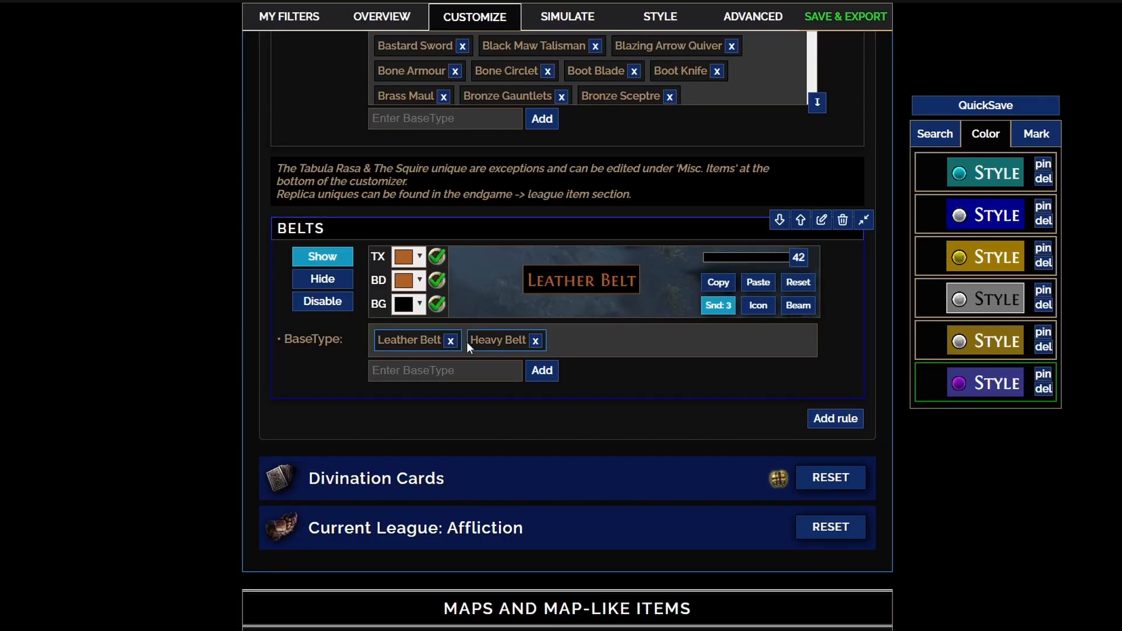
mouse_move(497, 342)
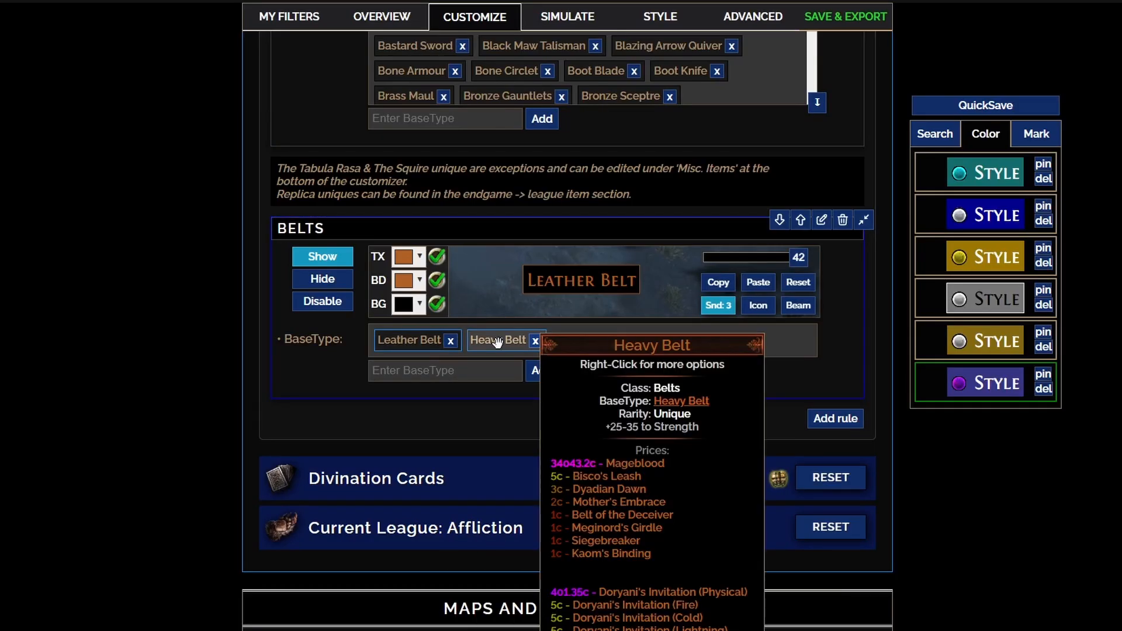
mouse_move(396, 343)
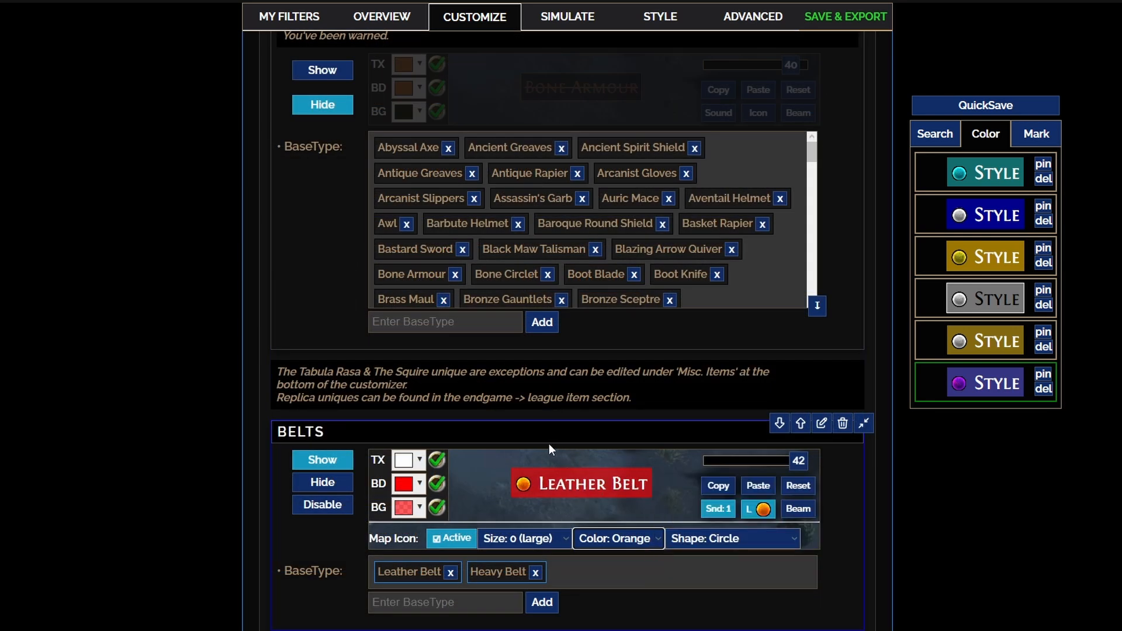
Try to move the Belts rule higher, and place Heavy Belt before Leather Belt in its base types.
click(798, 424)
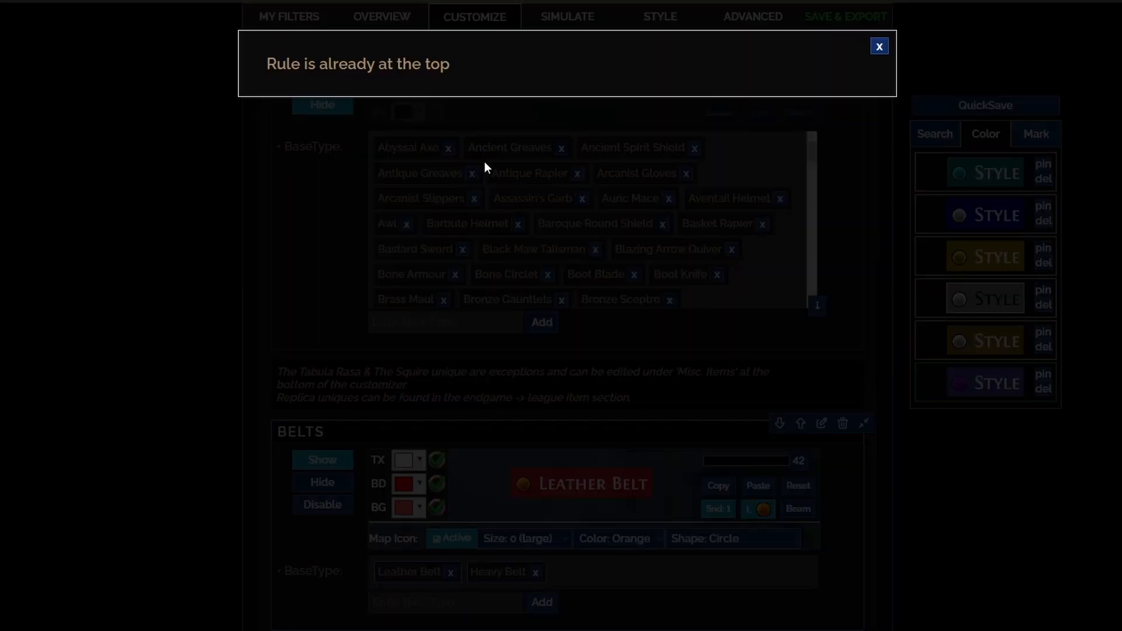
click(879, 46)
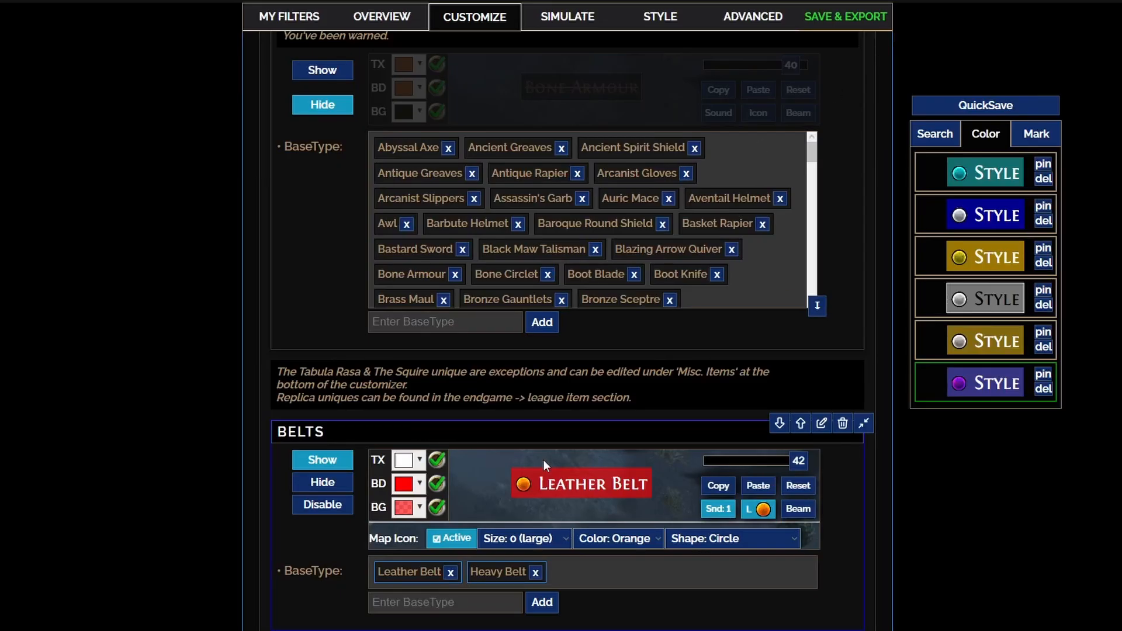
mouse_move(585, 493)
drag(498, 573, 412, 572)
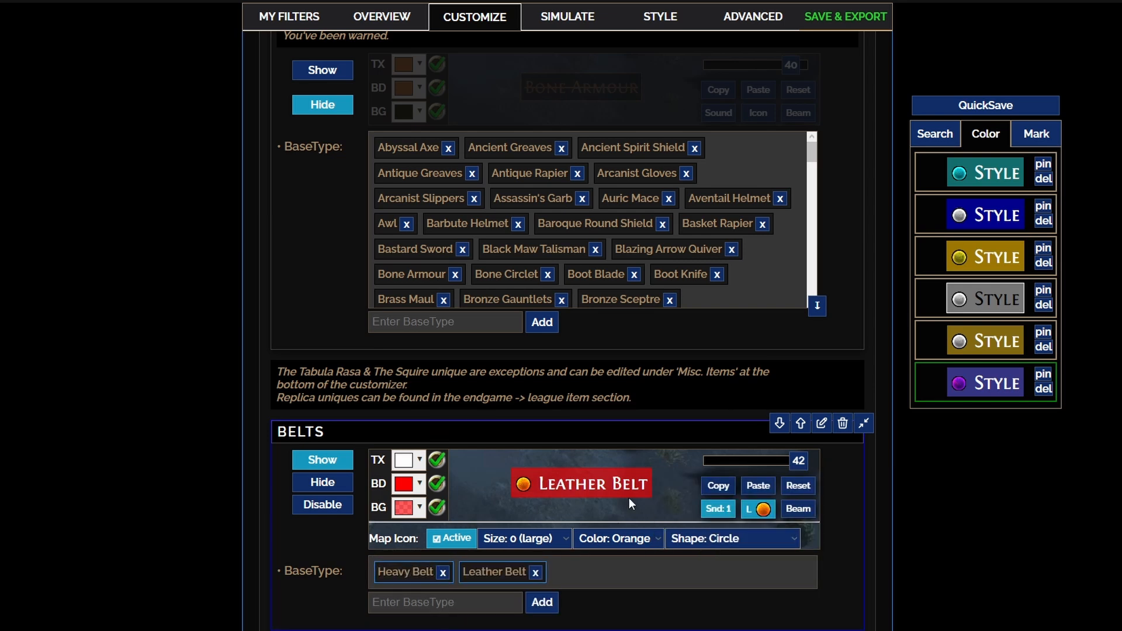
Copy the appearance of Boss-Drop Uniques and apply it to Multi-Base Uniques.
mouse_move(597, 496)
scroll(597, 496, up, 2)
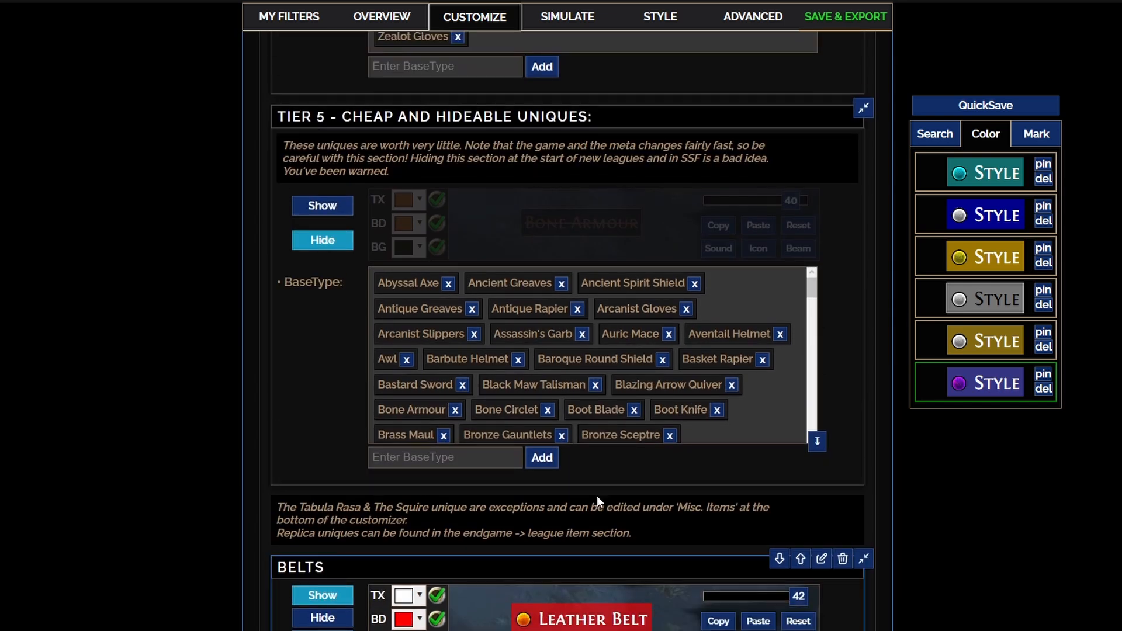
scroll(594, 478, up, 20)
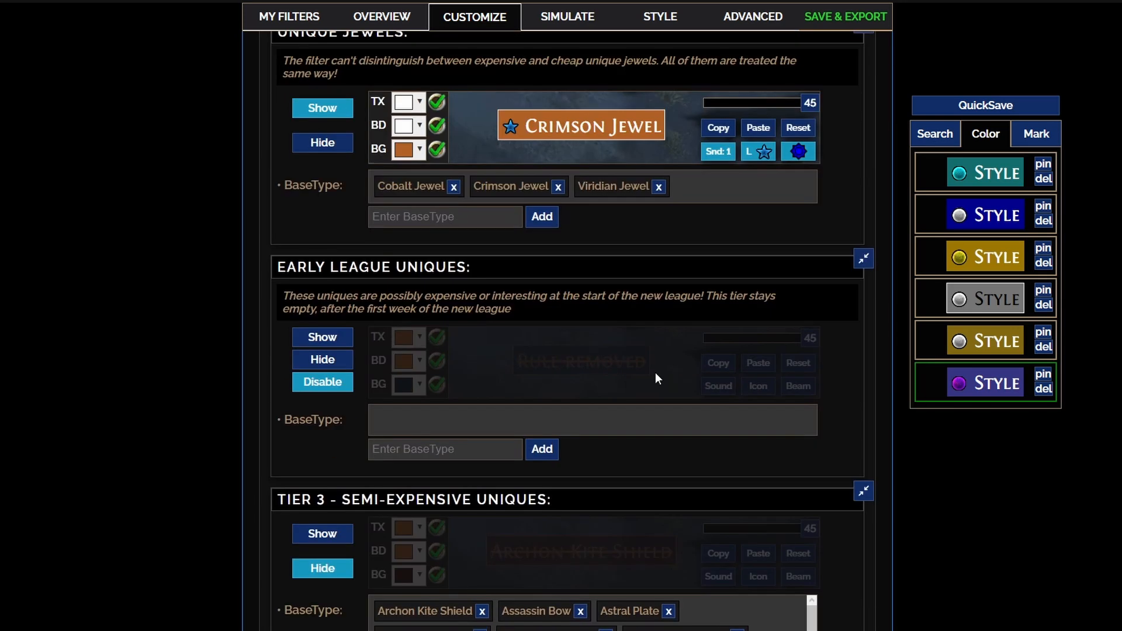
scroll(528, 359, up, 2)
scroll(374, 327, up, 10)
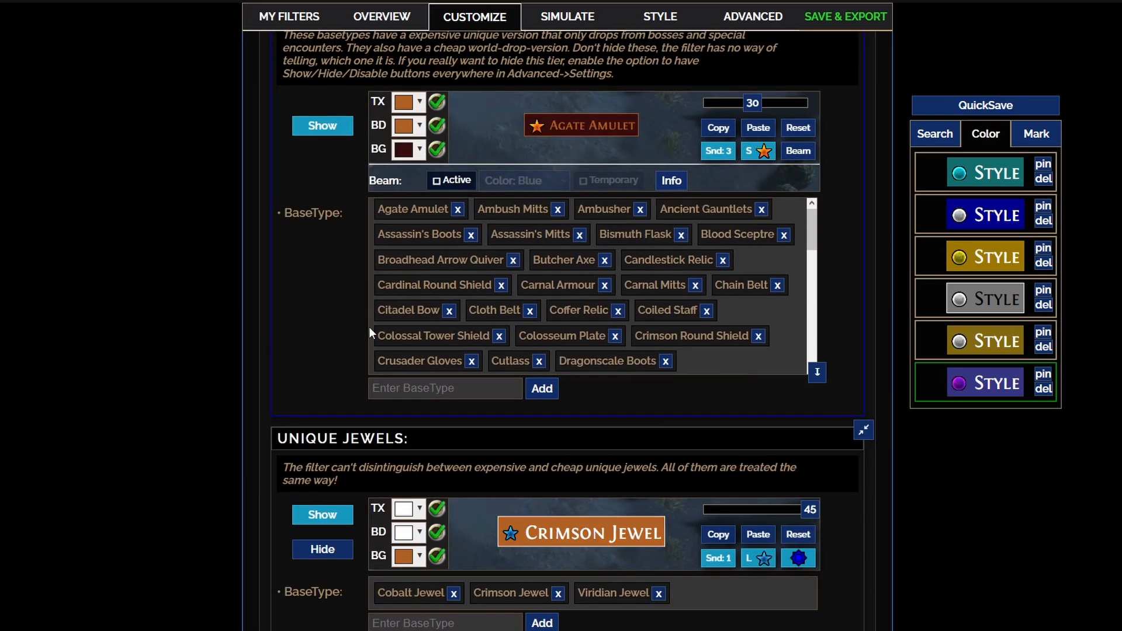
scroll(412, 347, up, 3)
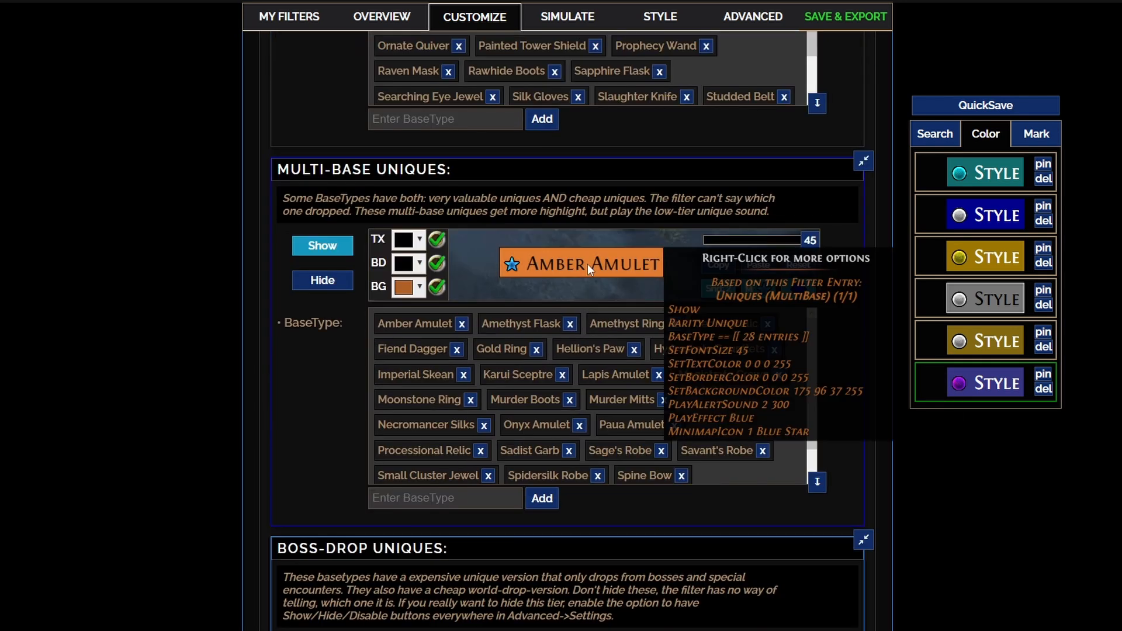
click(784, 242)
scroll(843, 378, down, 4)
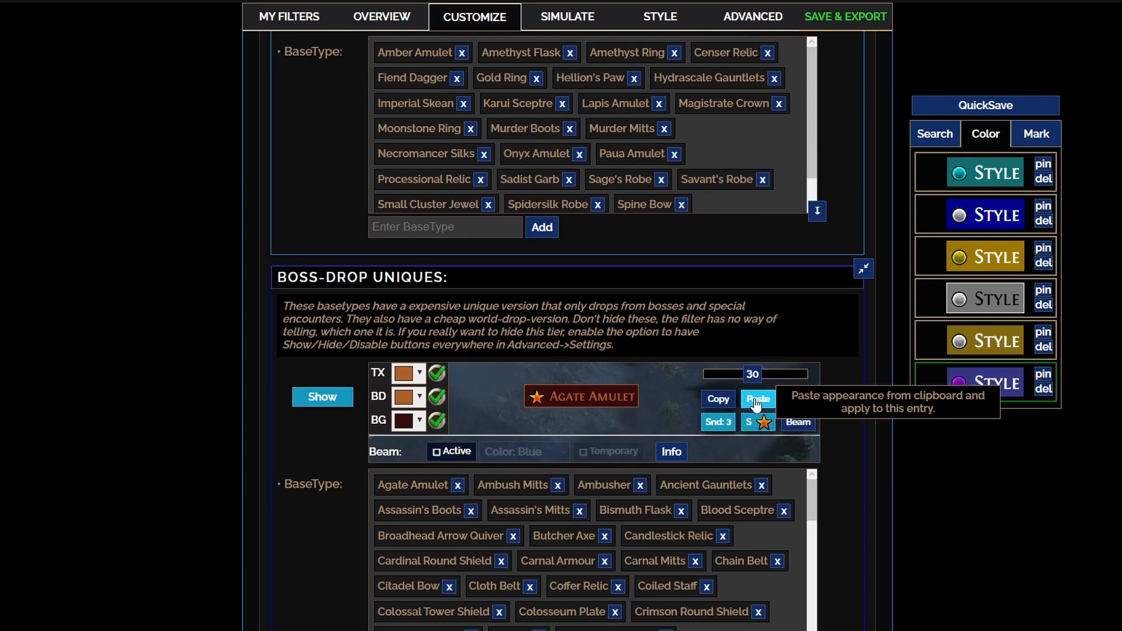
click(728, 400)
scroll(728, 400, up, 4)
click(758, 264)
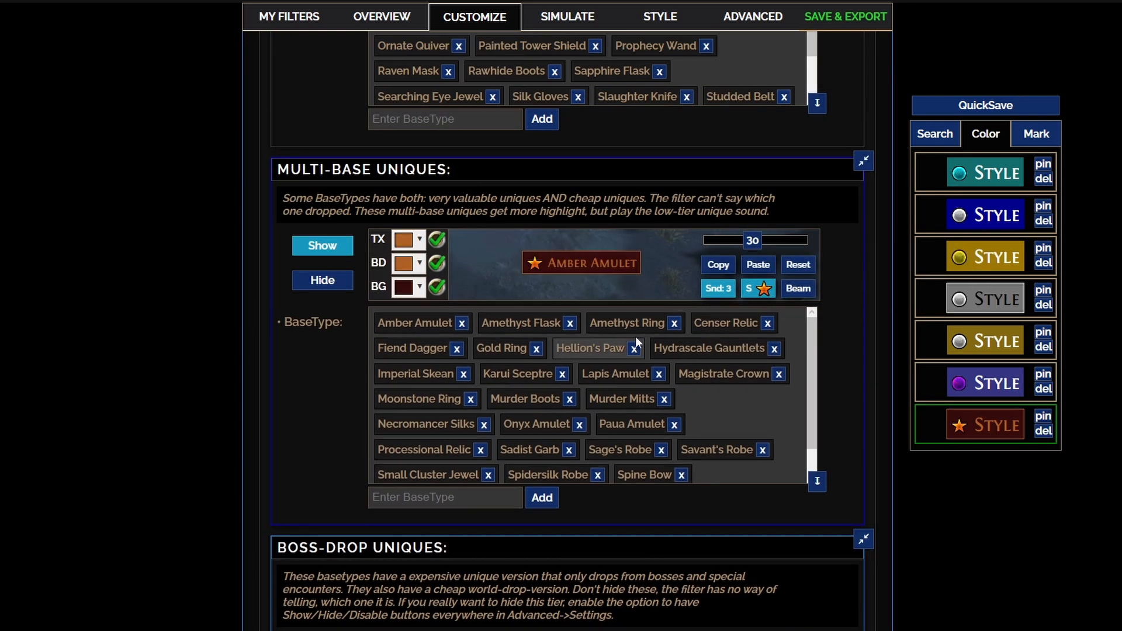
Turn off the beam for the Tier 2 uniques.
scroll(649, 289, up, 5)
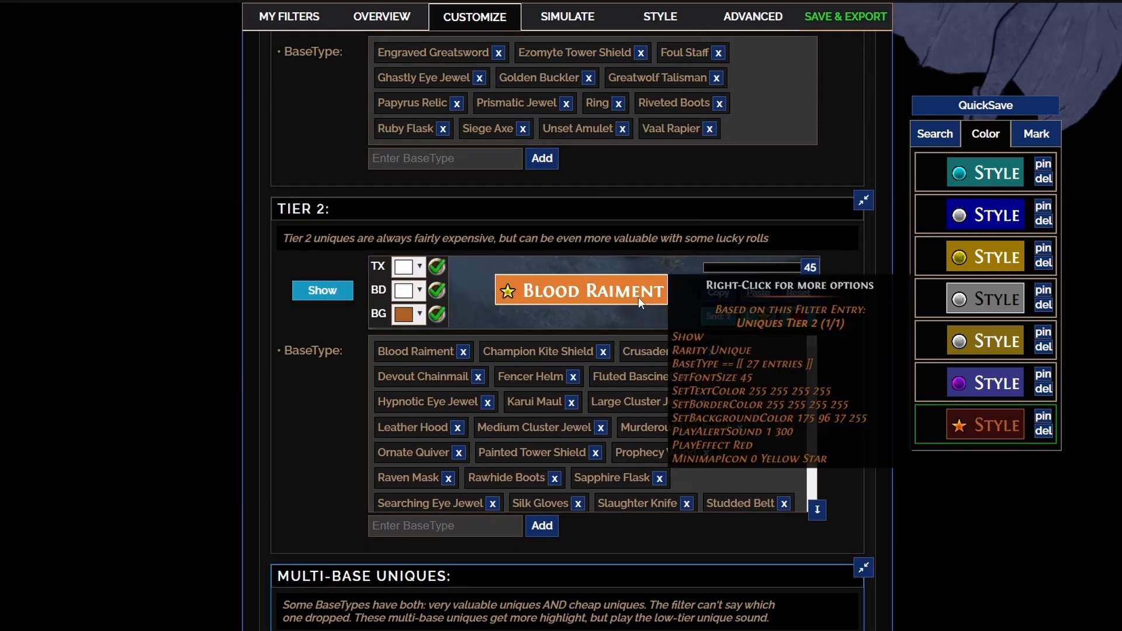
scroll(637, 304, down, 1)
scroll(634, 319, up, 3)
click(798, 383)
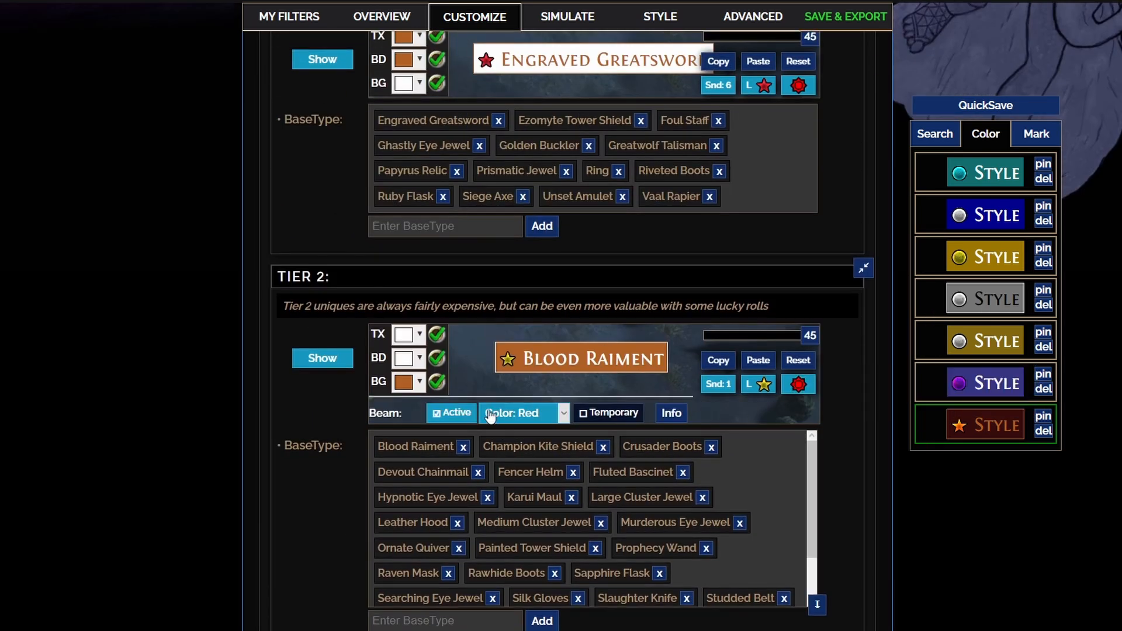
scroll(598, 395, up, 2)
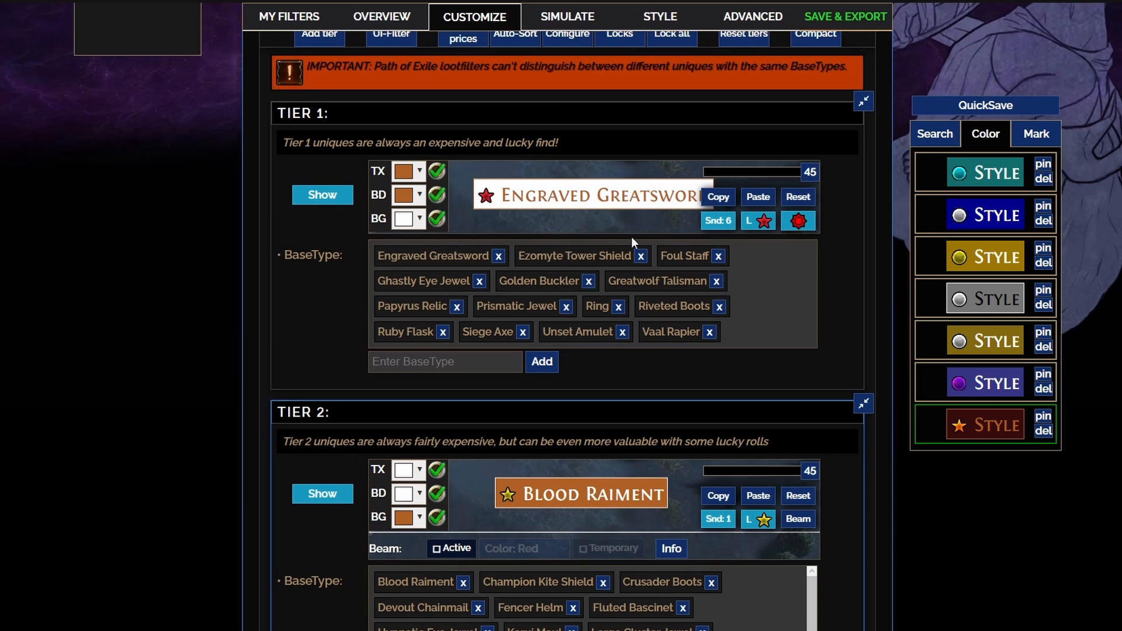
Review the divination card tiers, especially the cards in Tier 4 - Common Currency-Like Cards.
scroll(608, 382, down, 4)
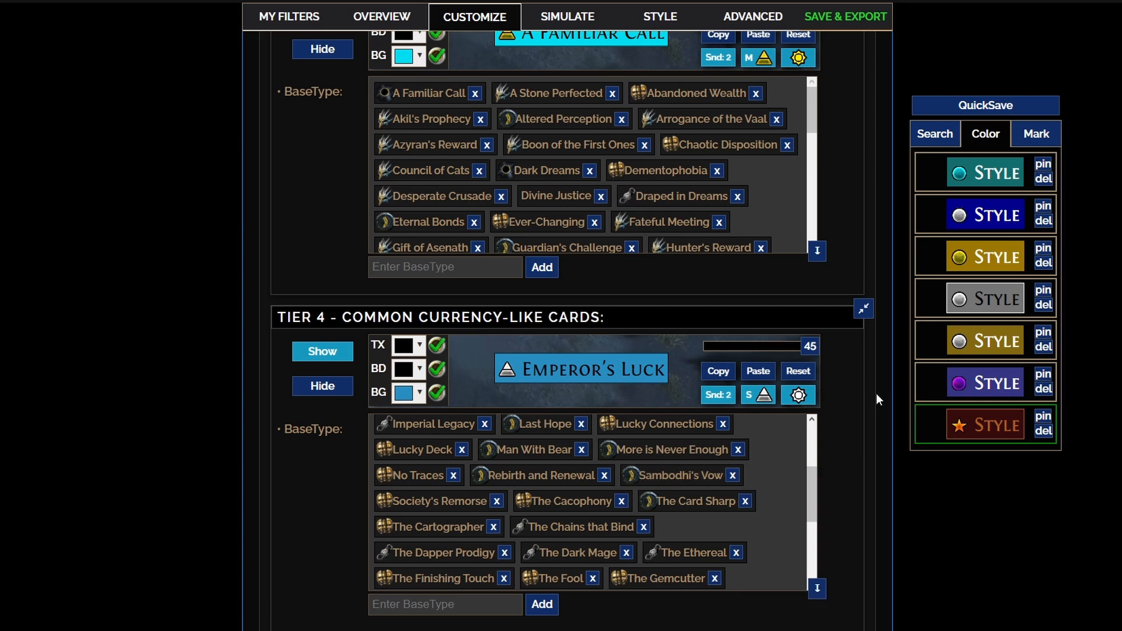
scroll(875, 394, up, 8)
scroll(865, 403, down, 10)
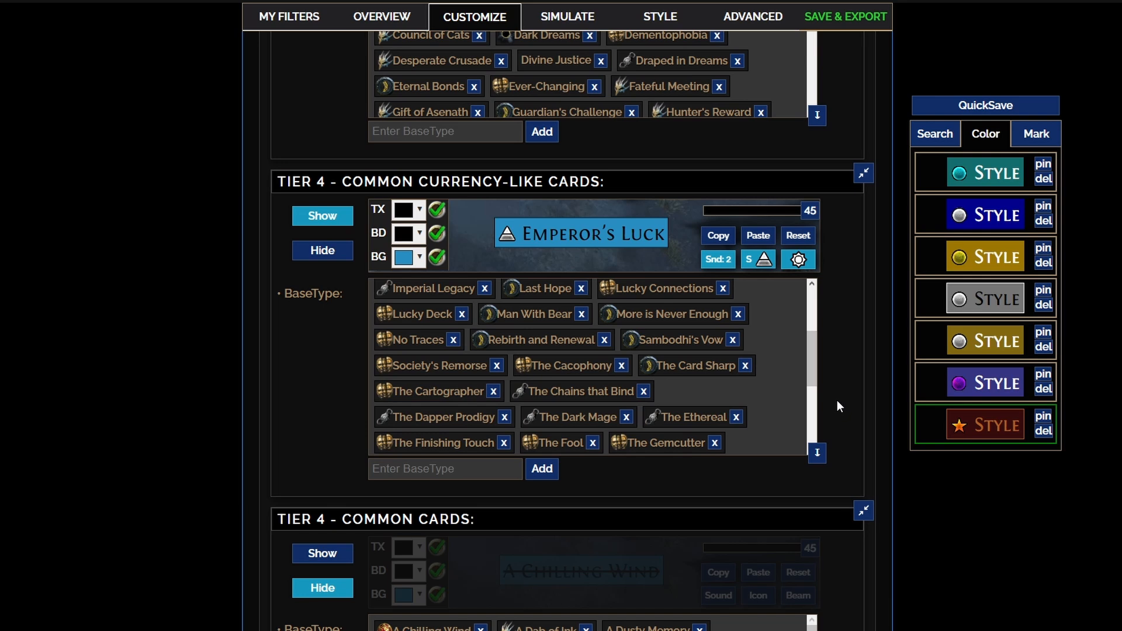
scroll(837, 401, down, 1)
mouse_move(567, 375)
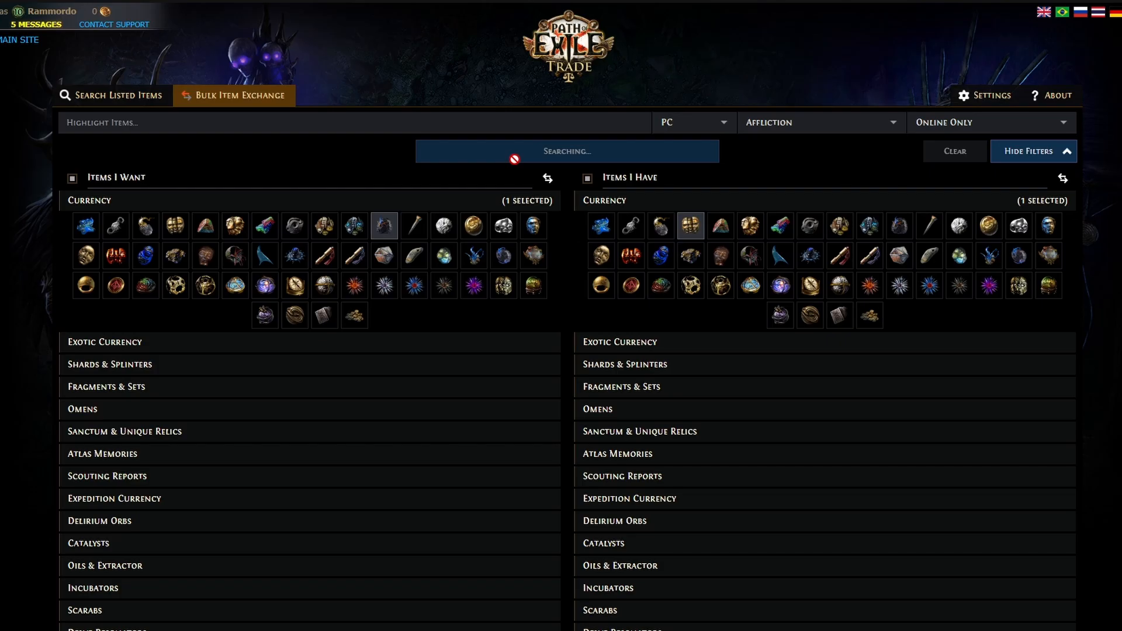
Look up bulk exchange offers for Orb of Chance against Chaos Orb on the Path of Exile trade site.
click(514, 157)
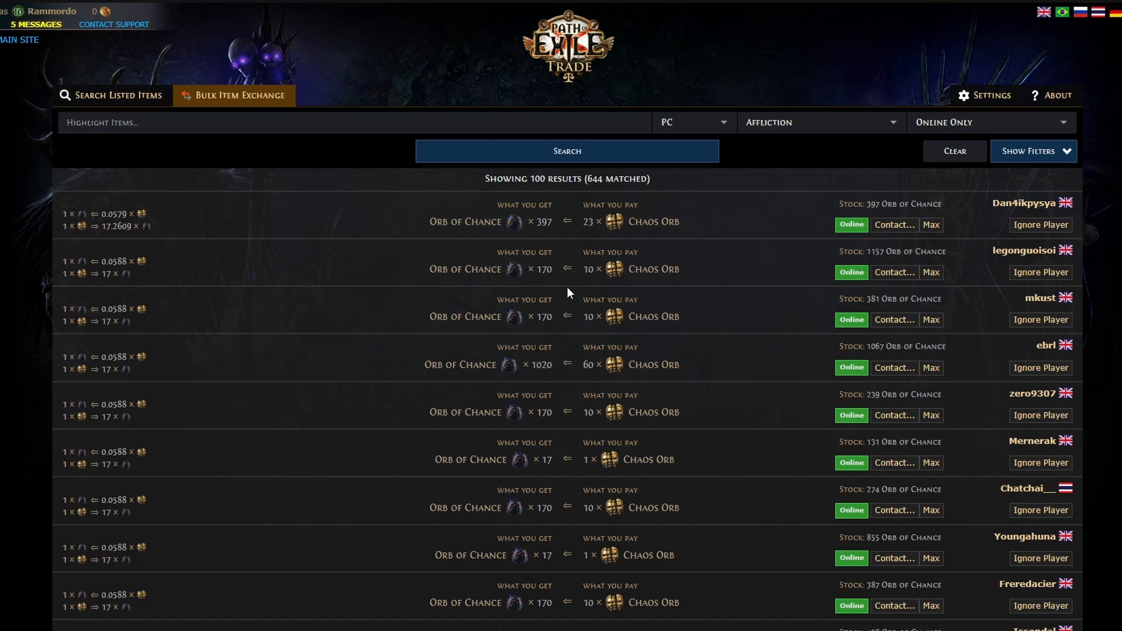
drag(570, 286, 371, 278)
click(368, 281)
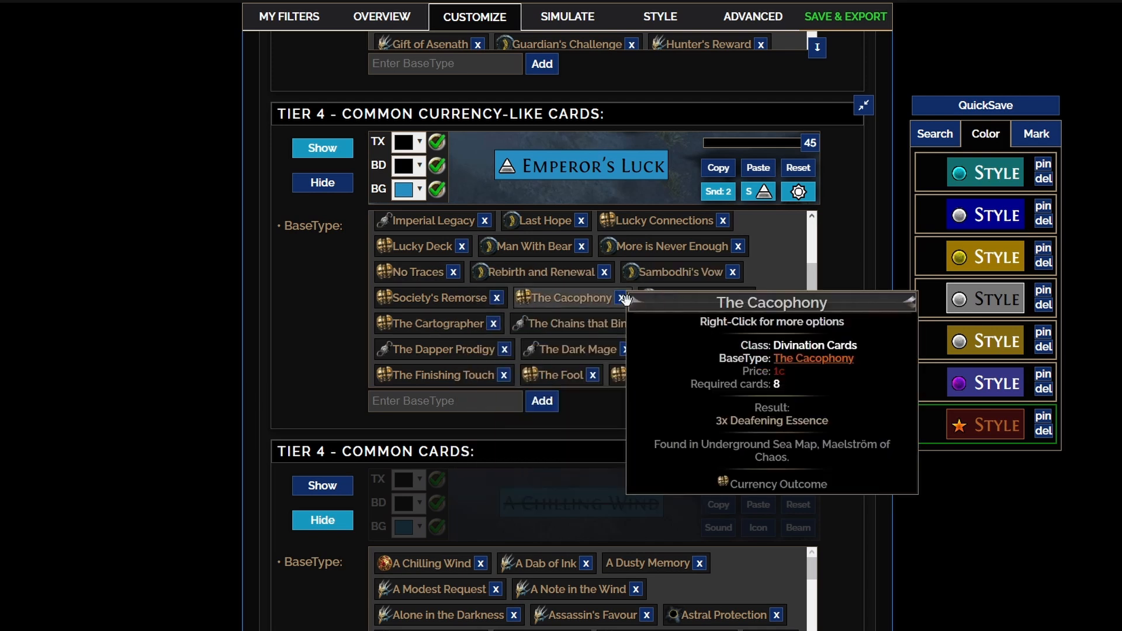
Return to the loot filter and hide the Tier 4 - Common Currency-Like Cards.
scroll(584, 304, up, 2)
click(323, 183)
scroll(252, 285, up, 1)
Give Tier 3 - Valuable Cards a translucent grey background and a white map icon, and turn off its beam.
scroll(216, 375, up, 8)
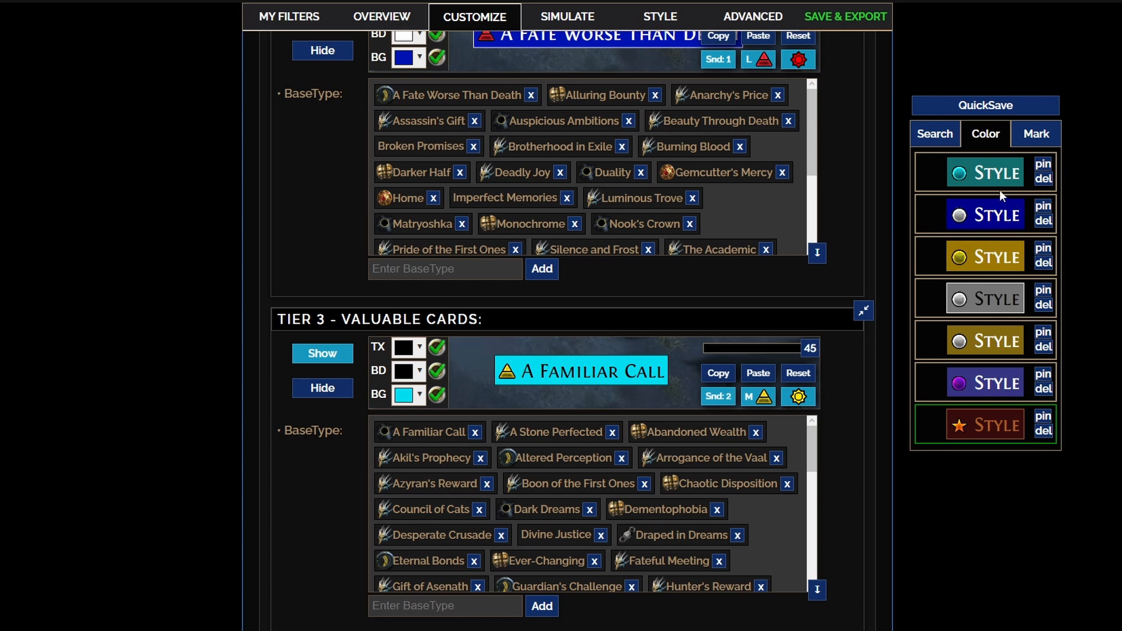
click(798, 397)
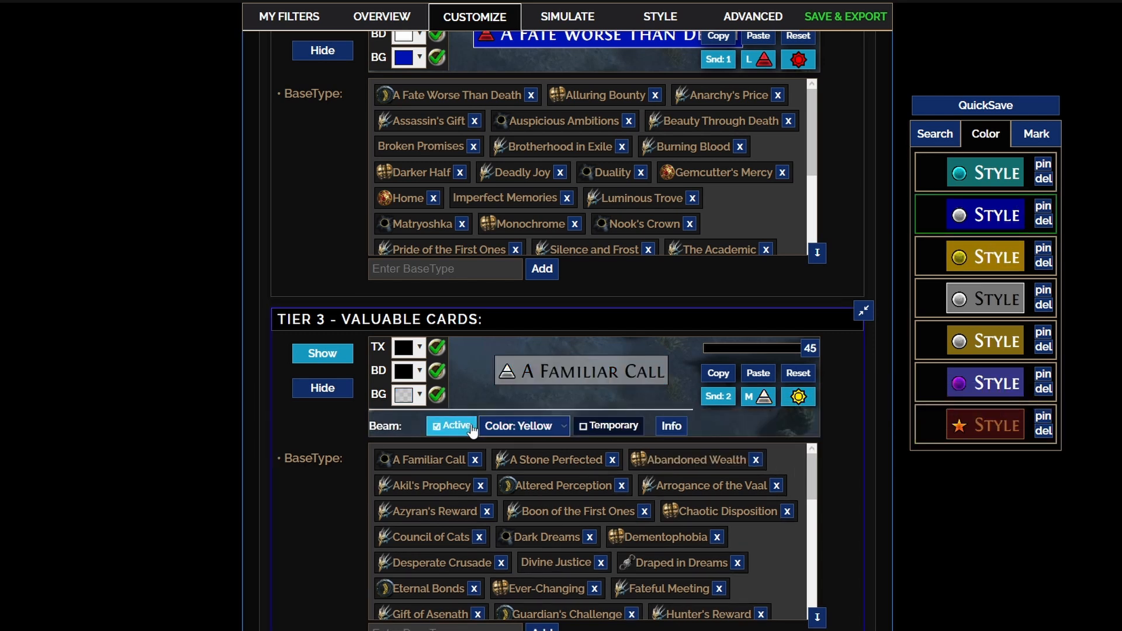
click(468, 427)
scroll(357, 437, up, 4)
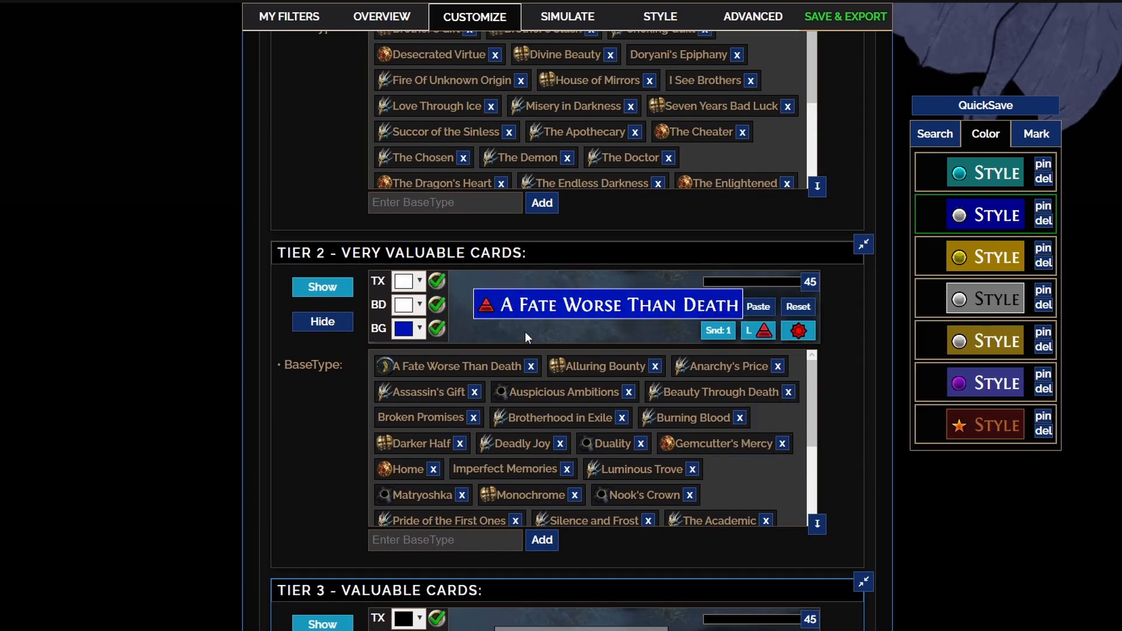
Check the Blighted Maps rules, then examine the scarab tiers among the map-like items.
scroll(629, 309, up, 3)
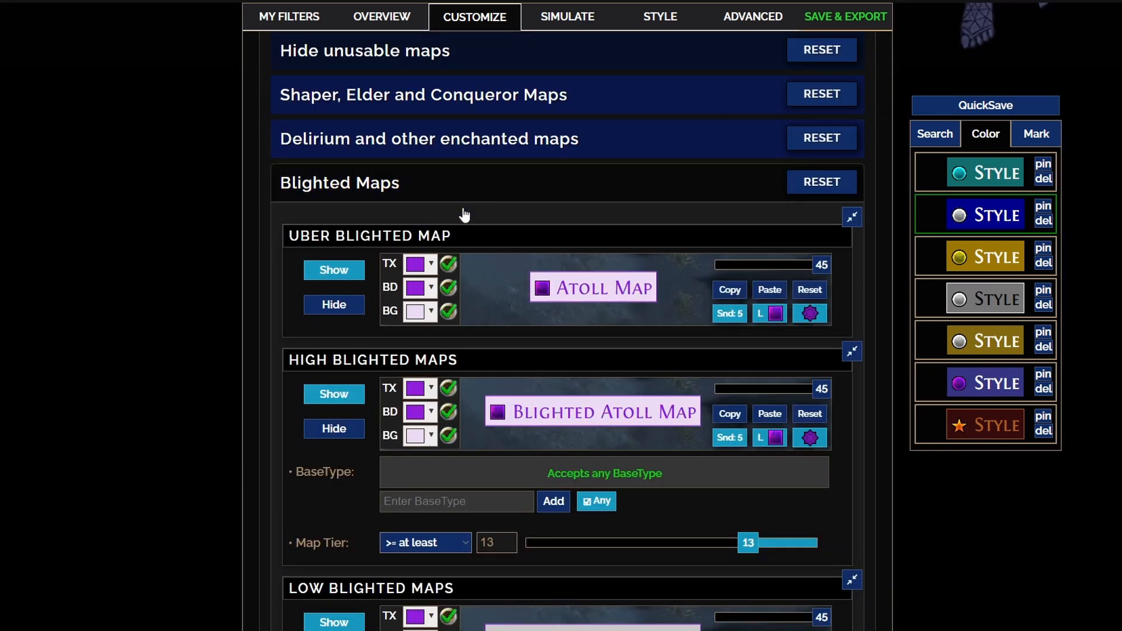
click(468, 183)
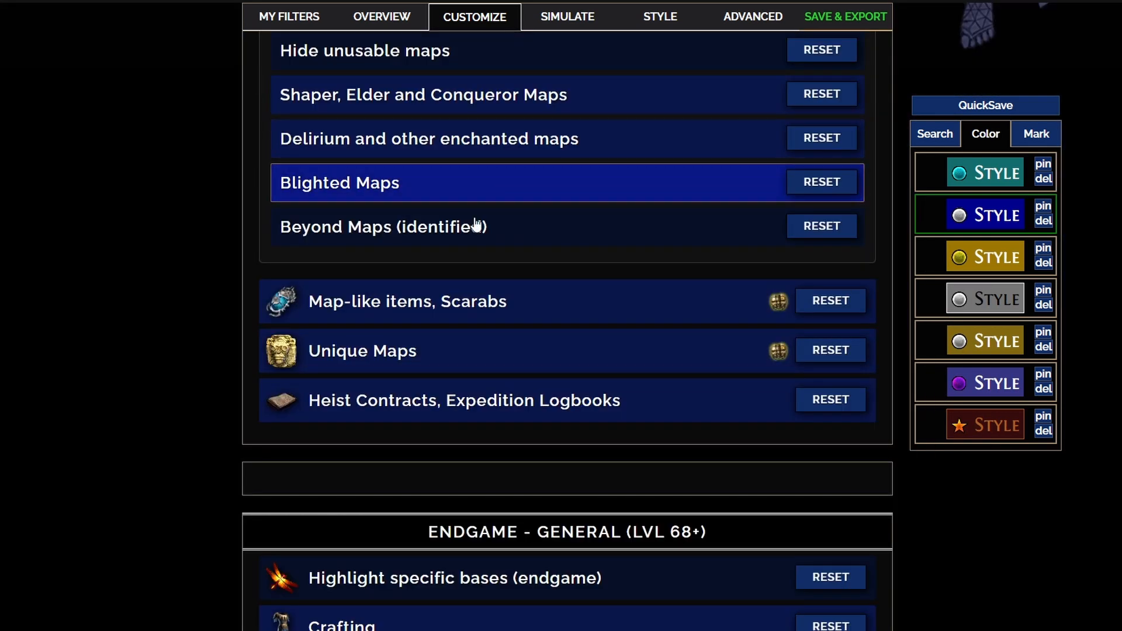
click(444, 309)
scroll(444, 316, up, 2)
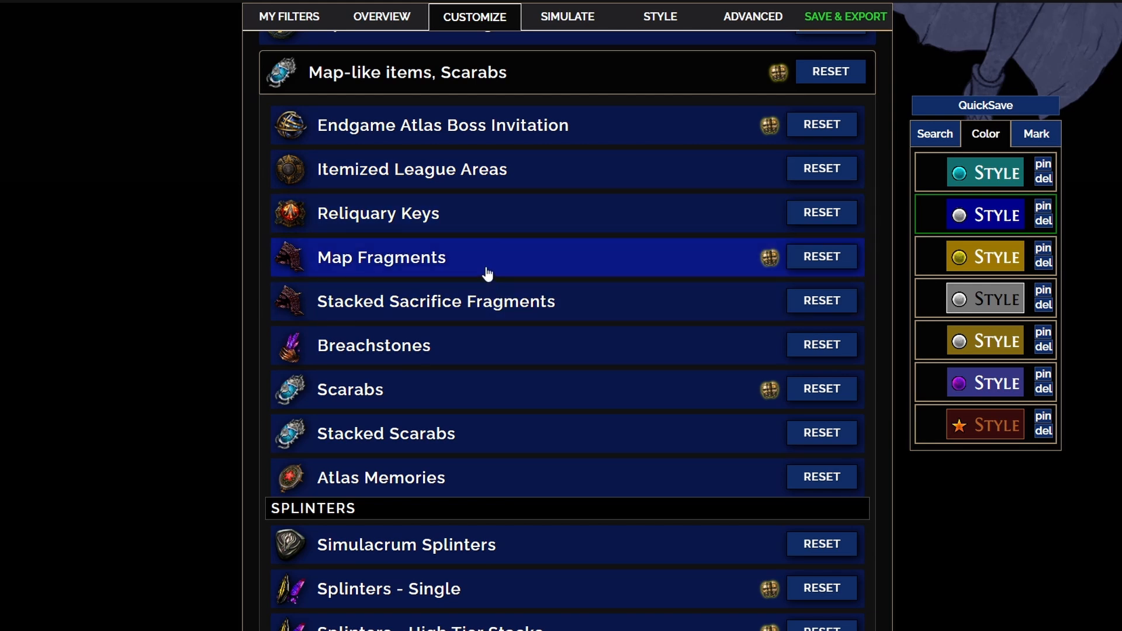
scroll(436, 356, down, 1)
click(421, 334)
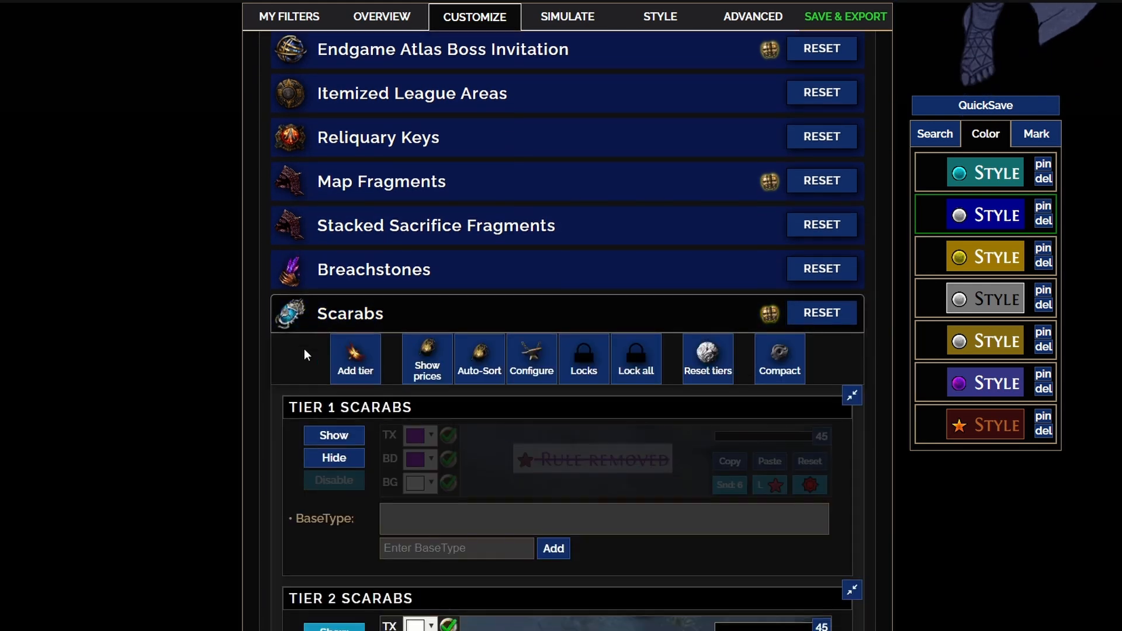
scroll(600, 377, down, 8)
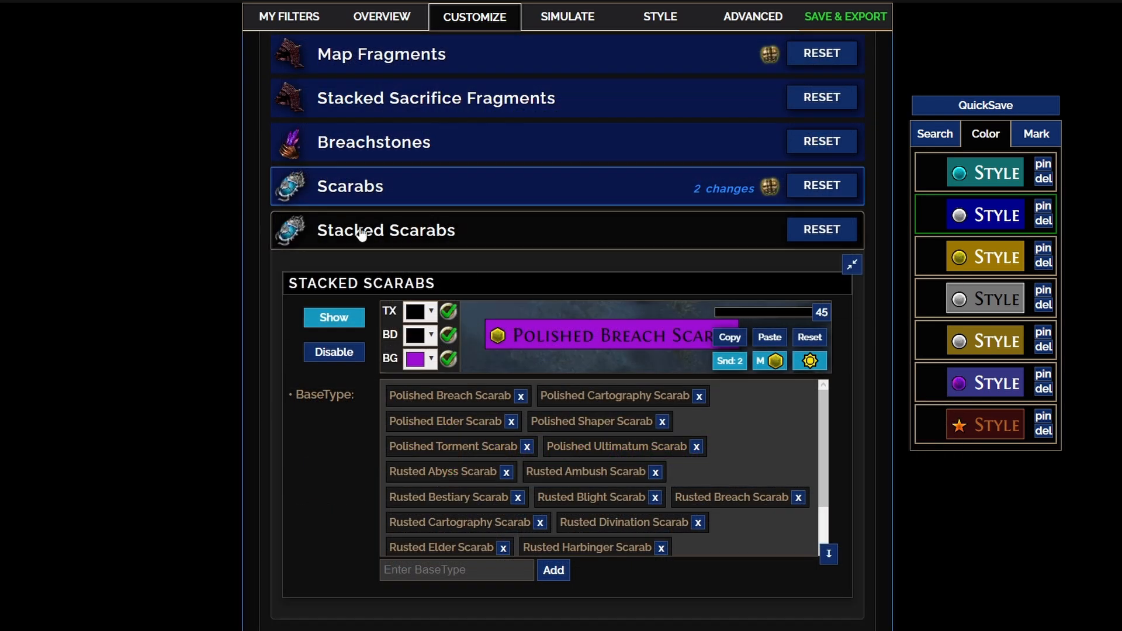
Review the rules for Stacked Scarabs and Atlas Memories.
click(361, 231)
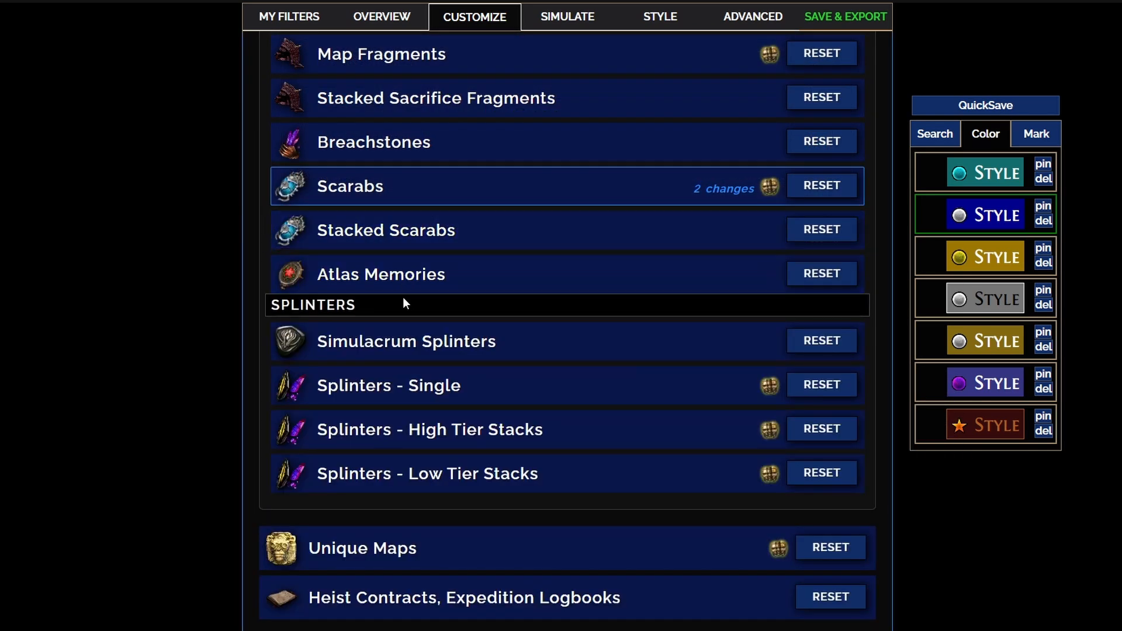
click(408, 294)
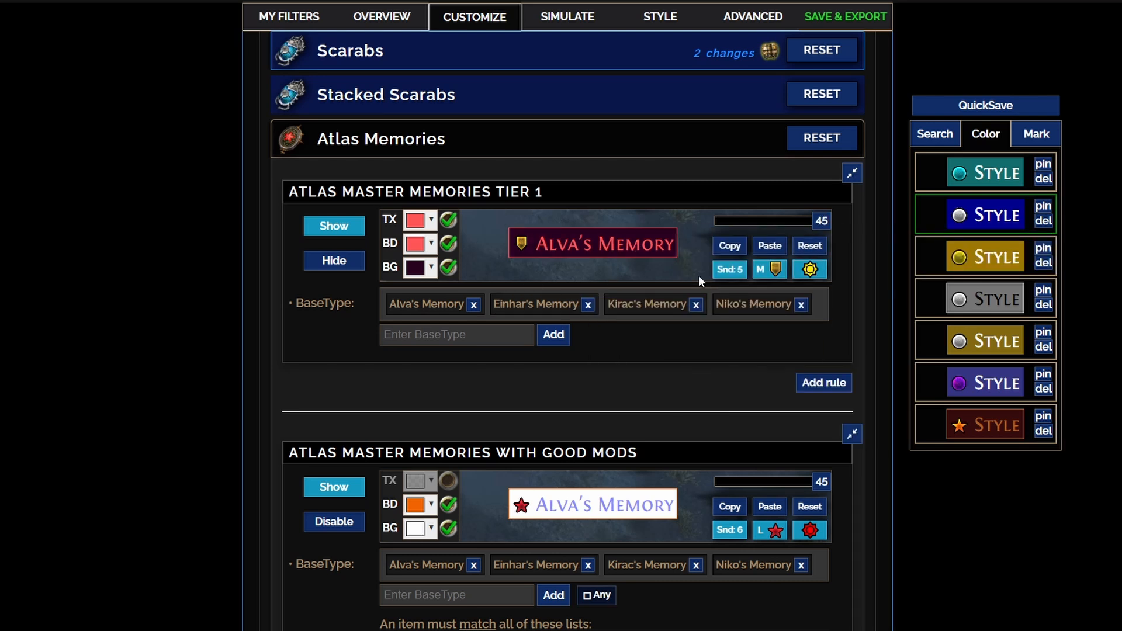
click(454, 143)
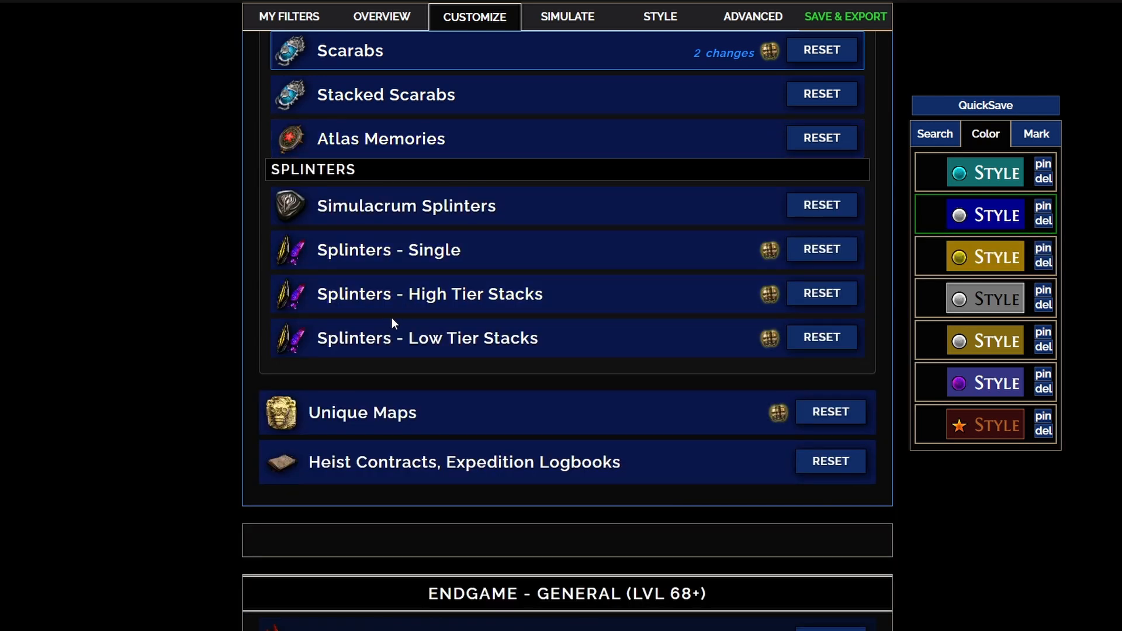
Apply the saved grey style to the small, medium and large Simulacrum Splinter stacks, and enlarge the large and medium stack labels.
click(494, 217)
scroll(593, 326, down, 5)
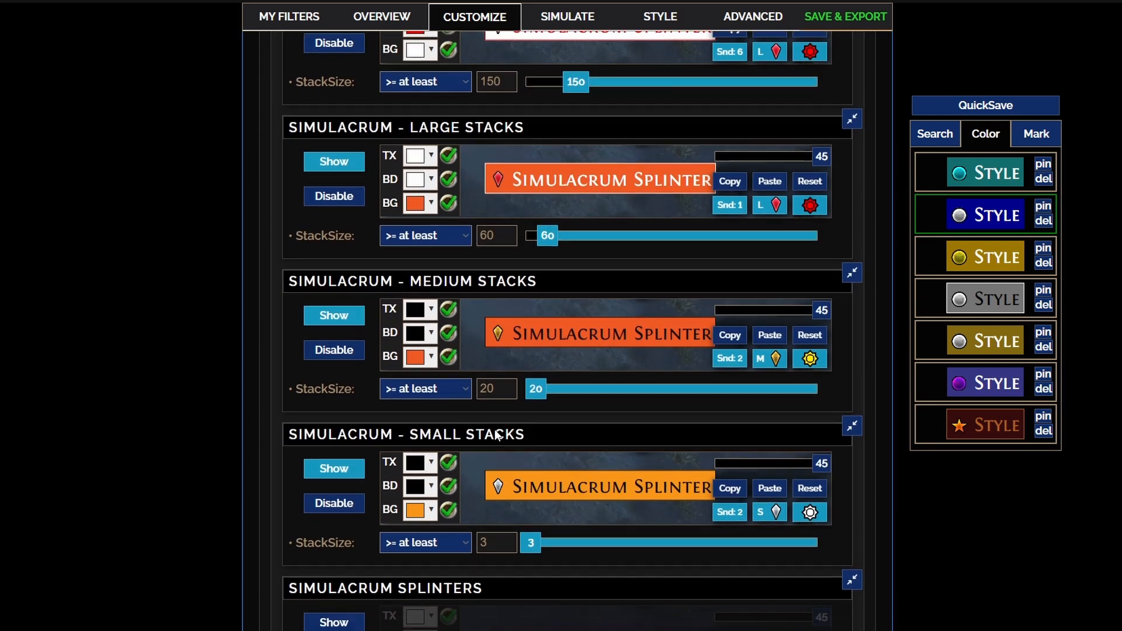
scroll(494, 435, down, 2)
scroll(444, 327, up, 3)
scroll(466, 310, down, 2)
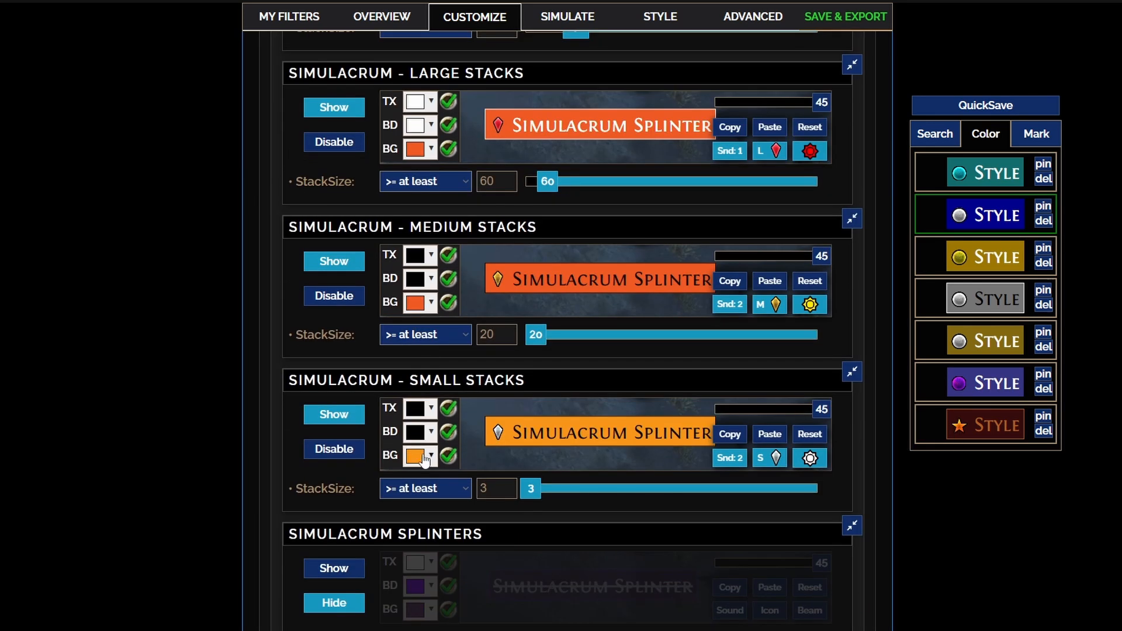
click(960, 299)
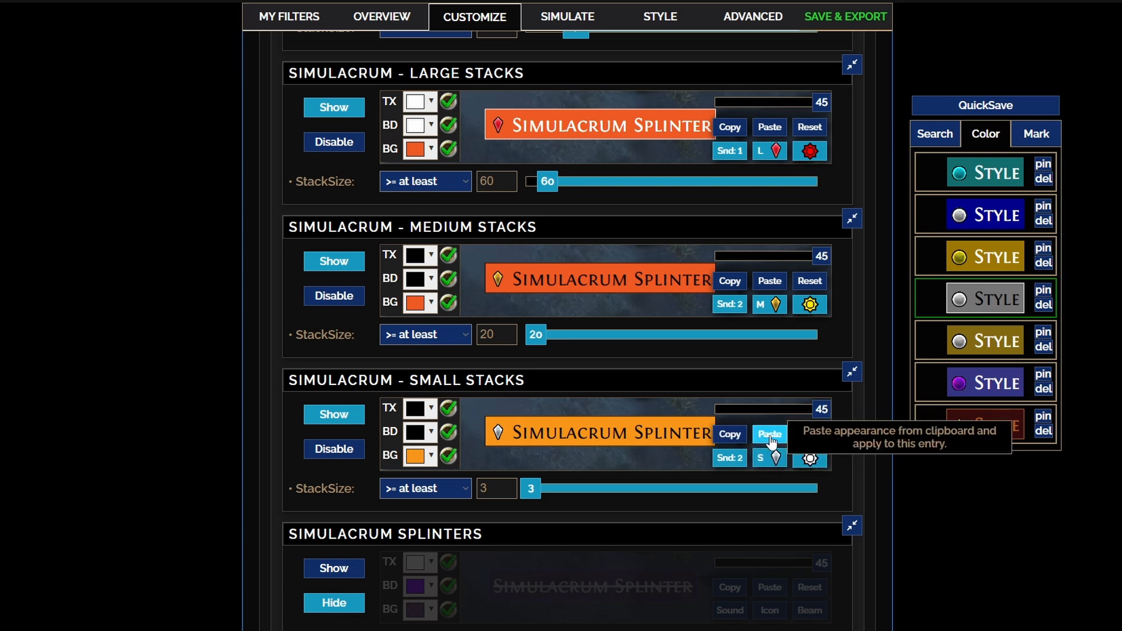
click(770, 435)
click(770, 281)
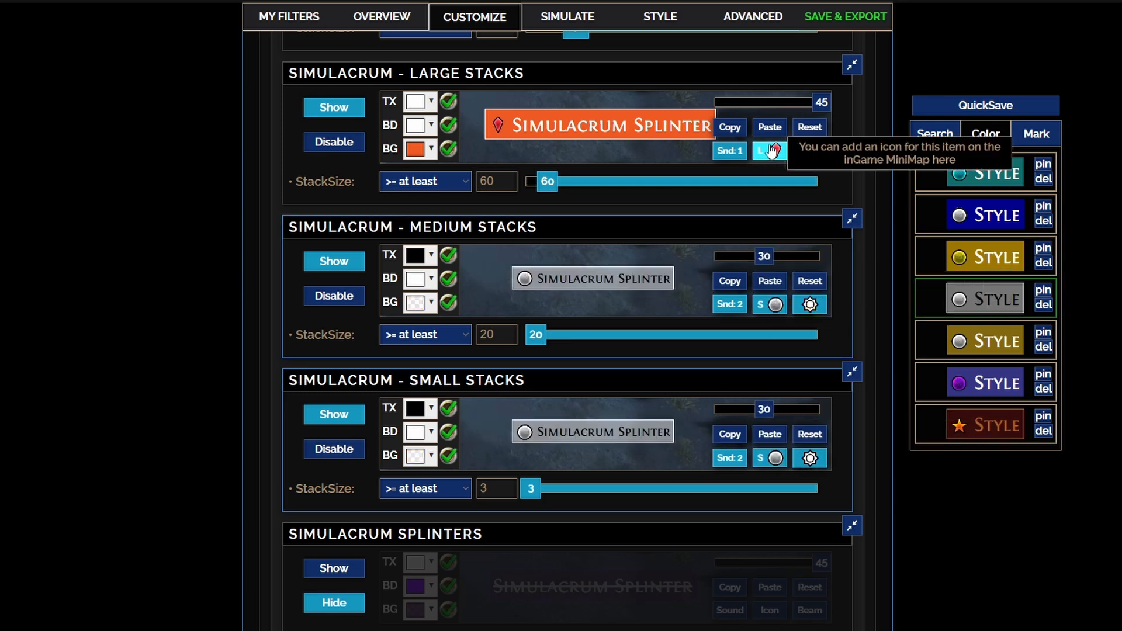
click(770, 127)
scroll(783, 141, up, 2)
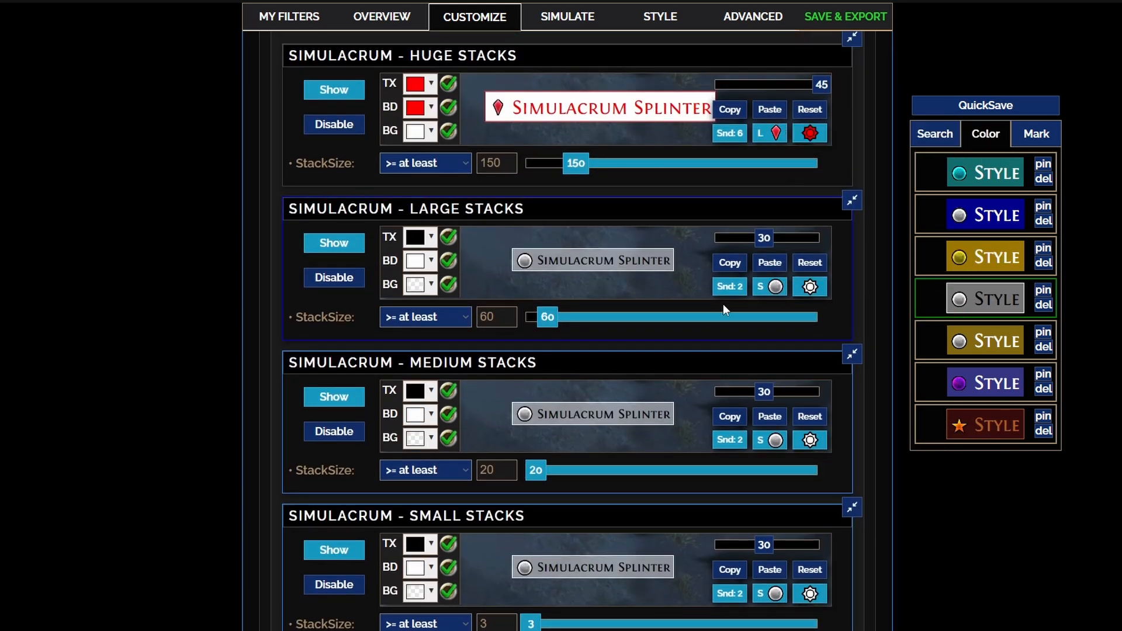
drag(764, 238, 803, 238)
drag(764, 392, 787, 404)
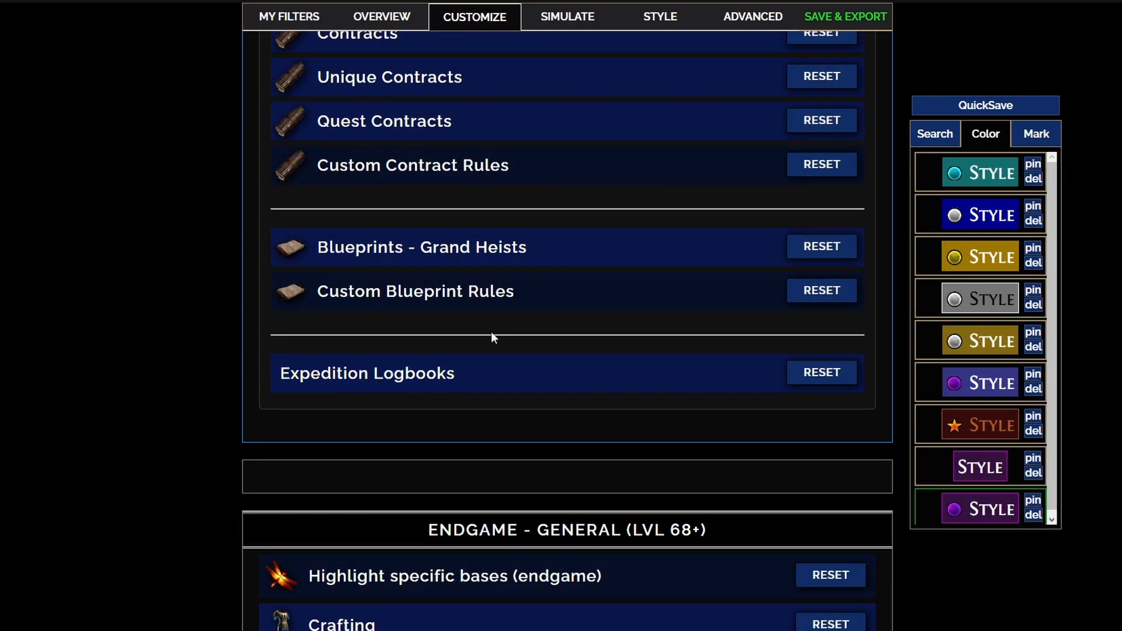
Check Maps - Highlight and Hide, then review the Affliction league rules for charms, corpses, tinctures and transfigured gems.
scroll(491, 331, up, 9)
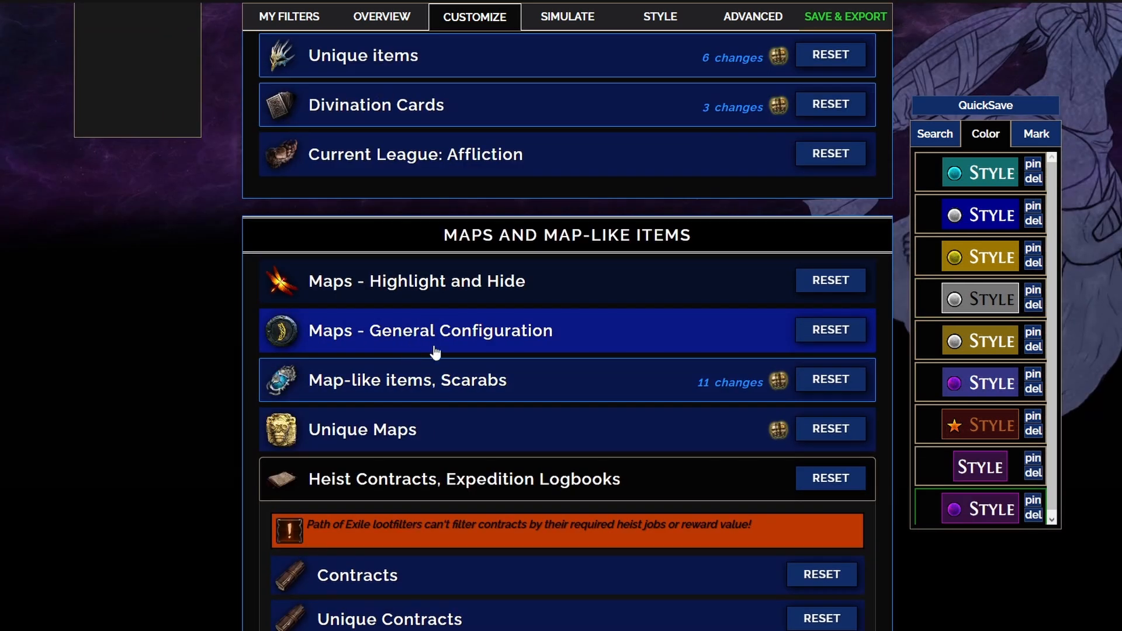
click(434, 292)
click(434, 293)
scroll(433, 316, up, 2)
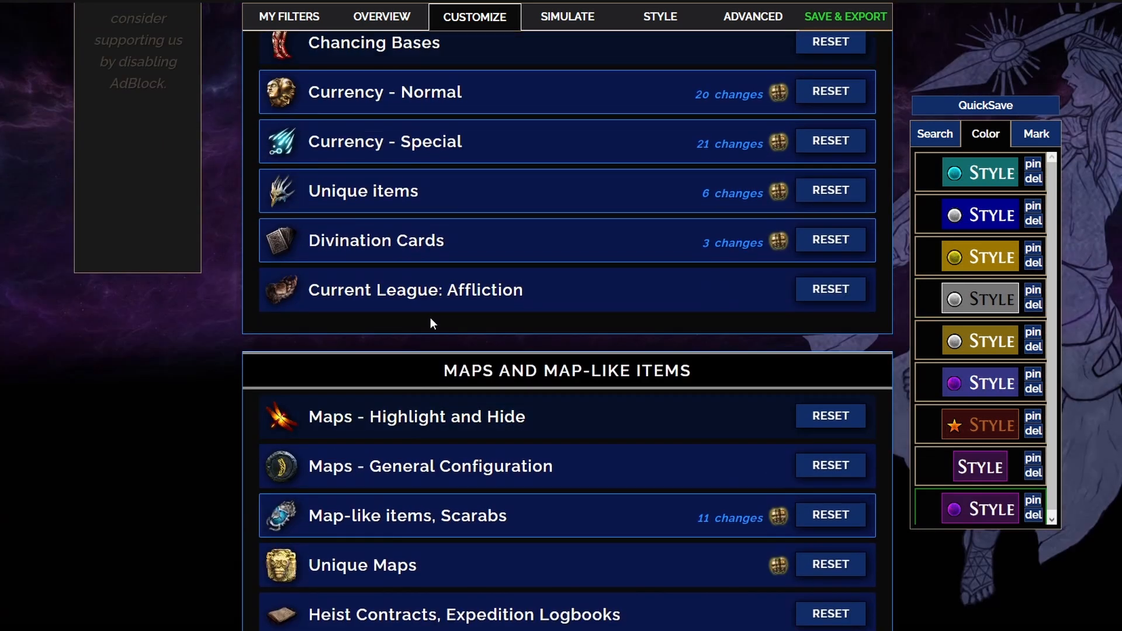
click(439, 305)
scroll(476, 328, down, 2)
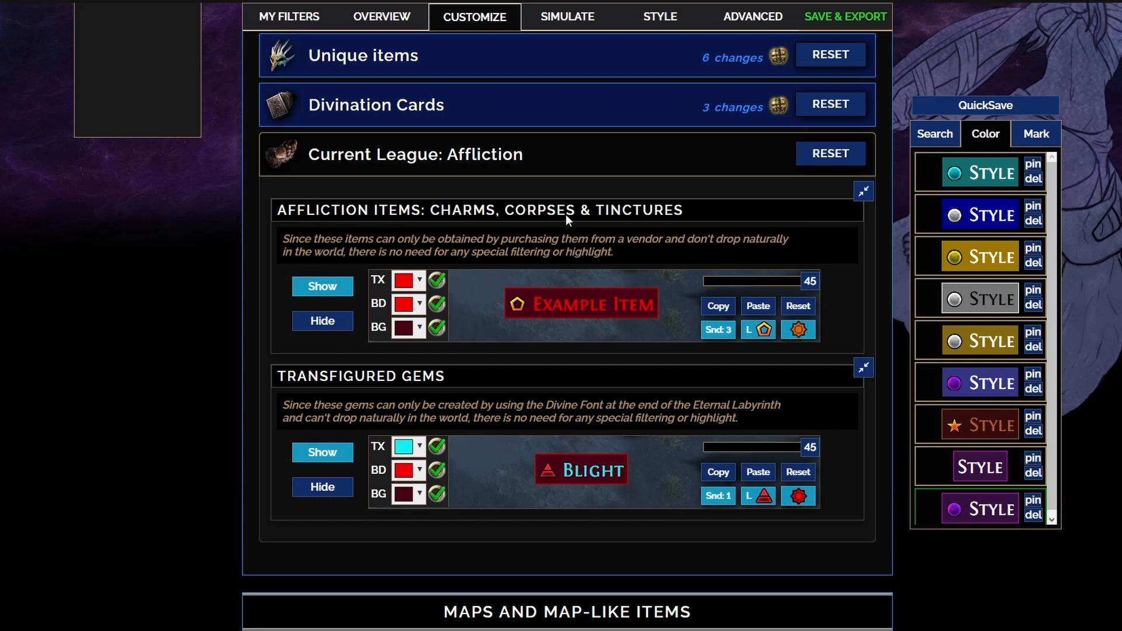
click(515, 156)
scroll(546, 310, up, 6)
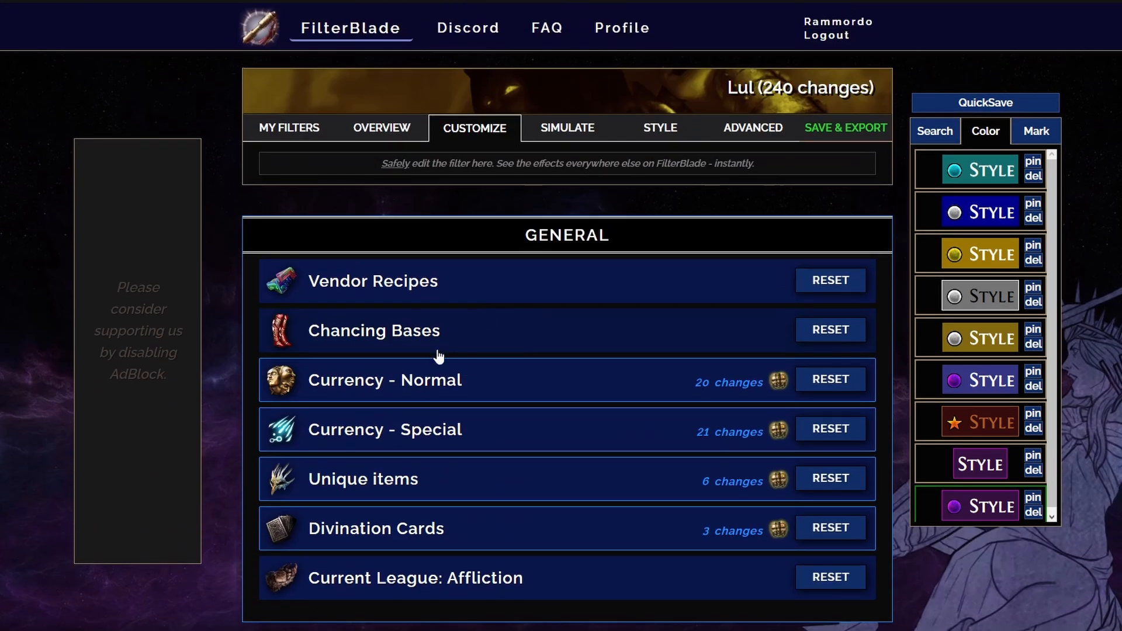
Review the fractured item tiers, switching the base type matrix from Energy Shield to ES / Evasion.
scroll(441, 375, down, 2)
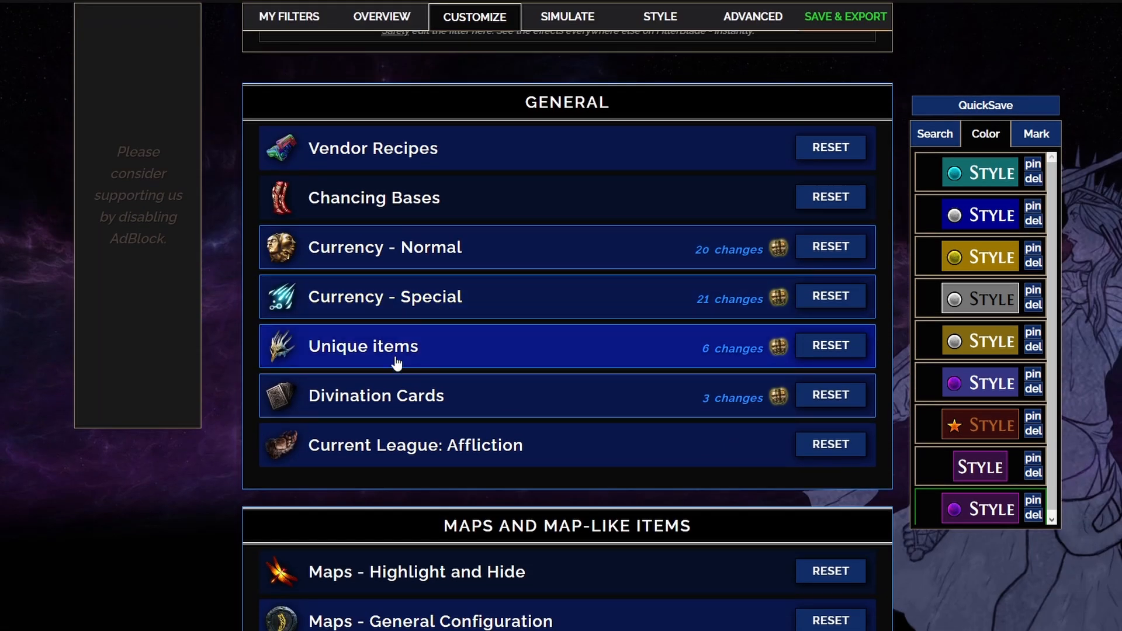
scroll(386, 433, down, 7)
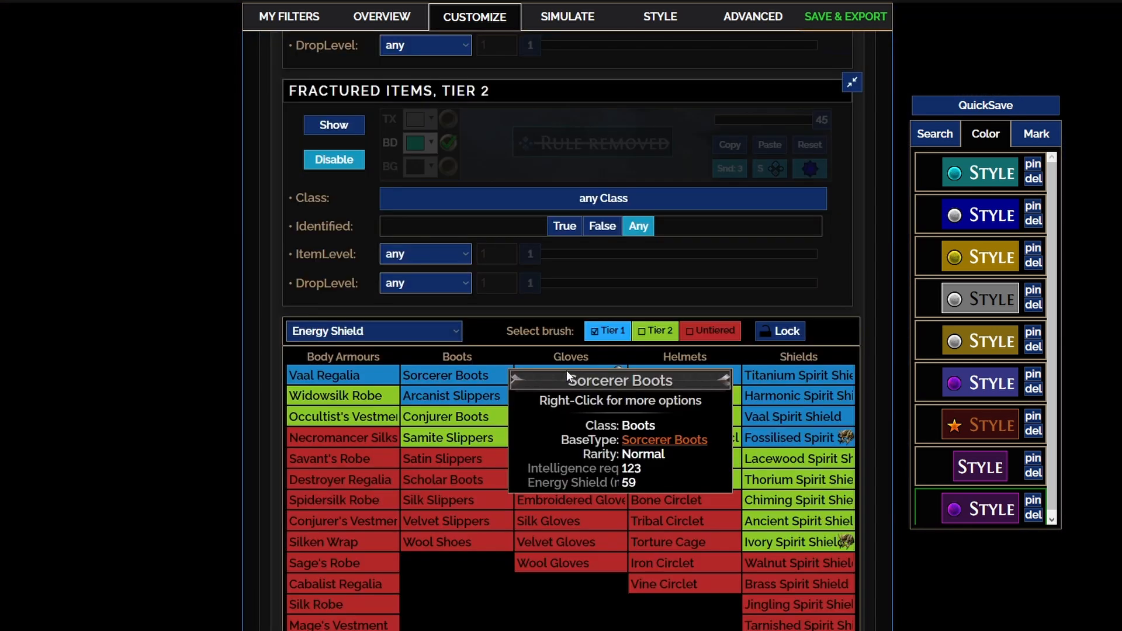
scroll(275, 269, up, 2)
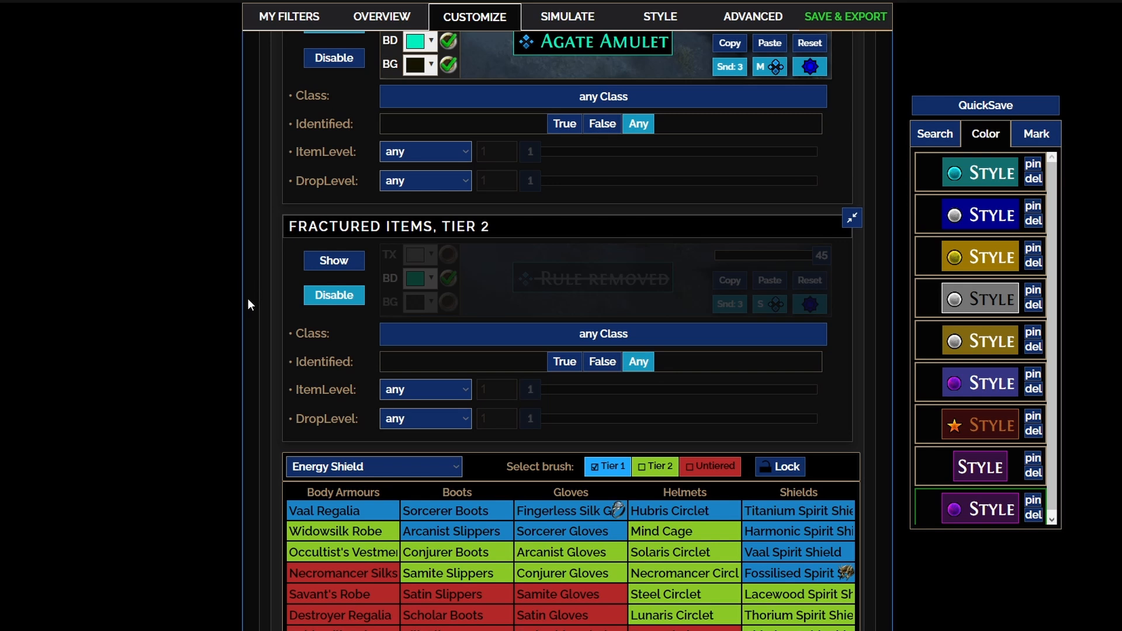
scroll(248, 299, down, 2)
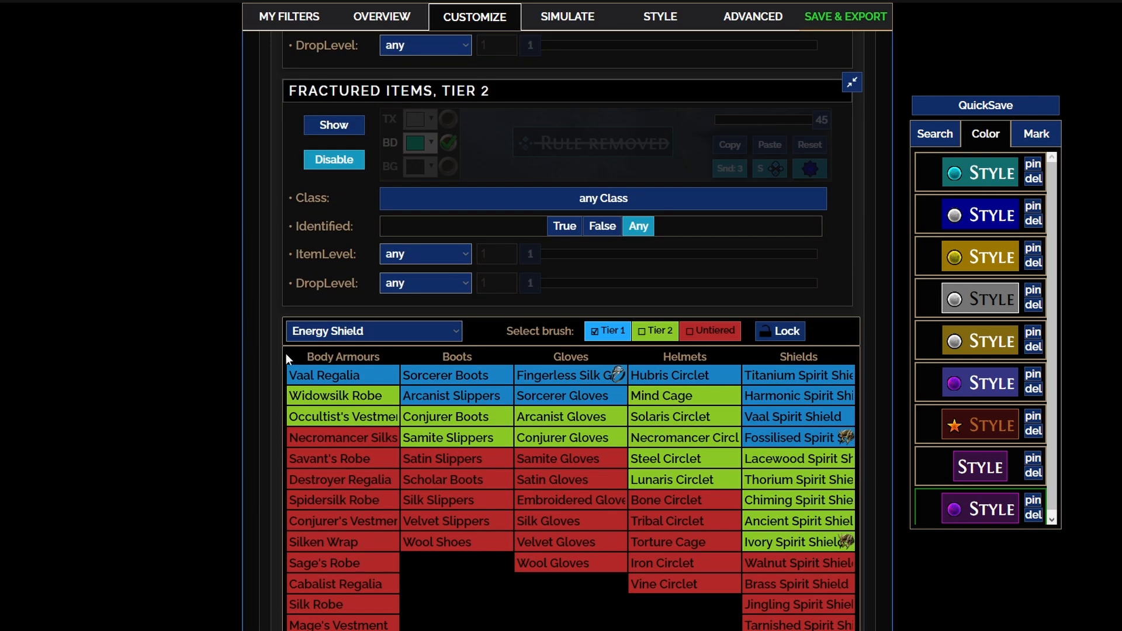
click(351, 331)
click(331, 374)
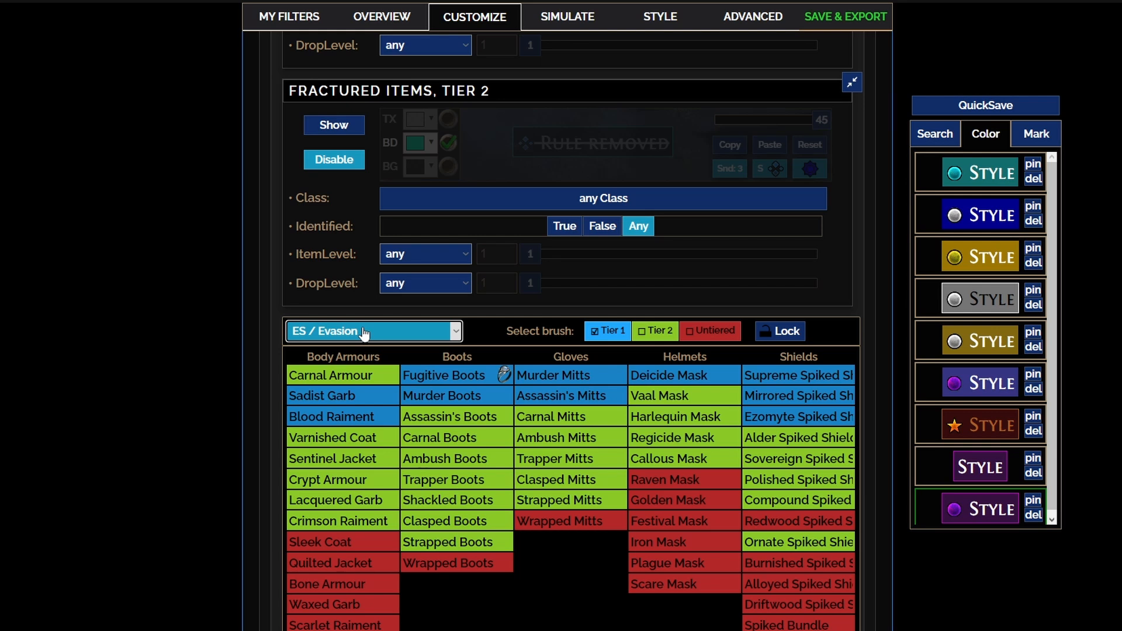
scroll(364, 333, up, 1)
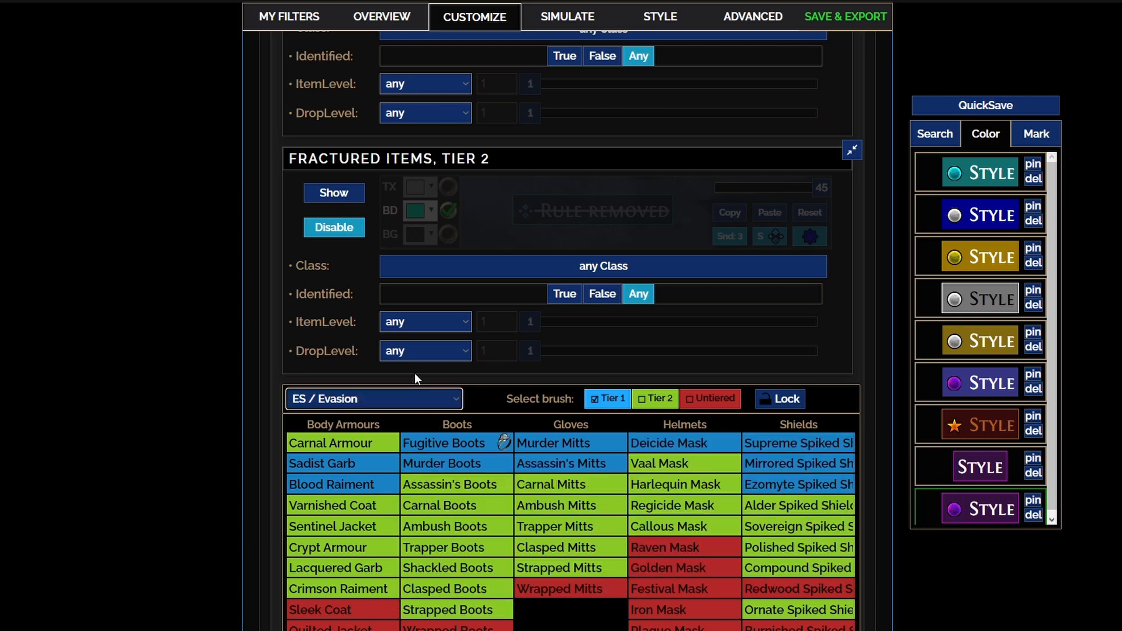
scroll(338, 303, up, 5)
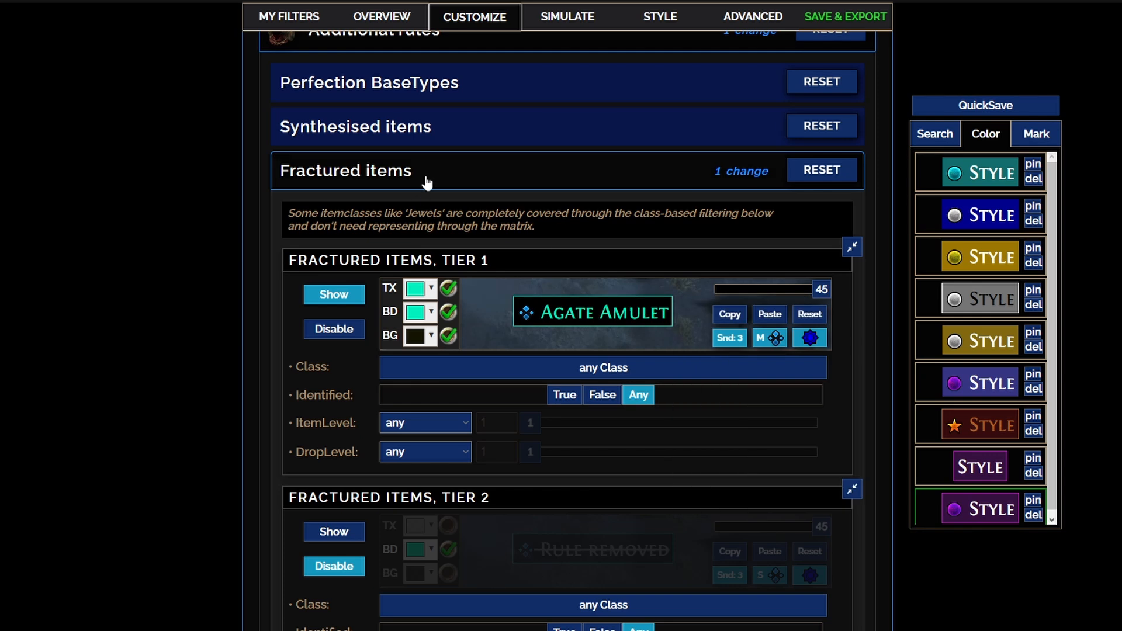
Review the Synthesised Items T1 rule and its base type matrix, as well as the Skill Gems categories.
click(427, 182)
click(401, 138)
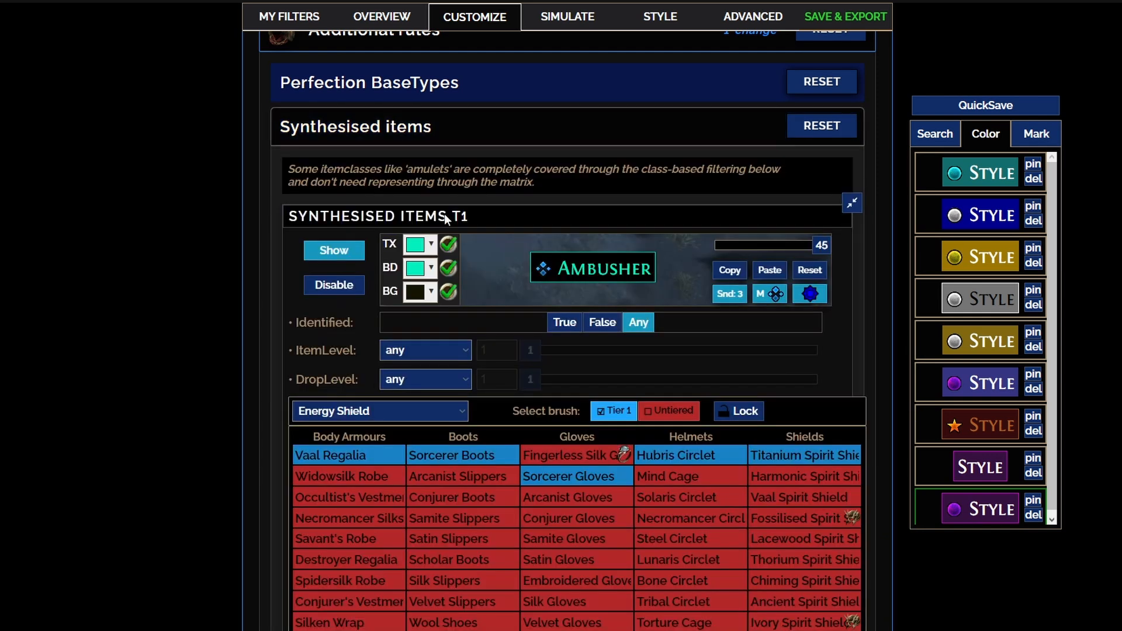
scroll(351, 350, down, 1)
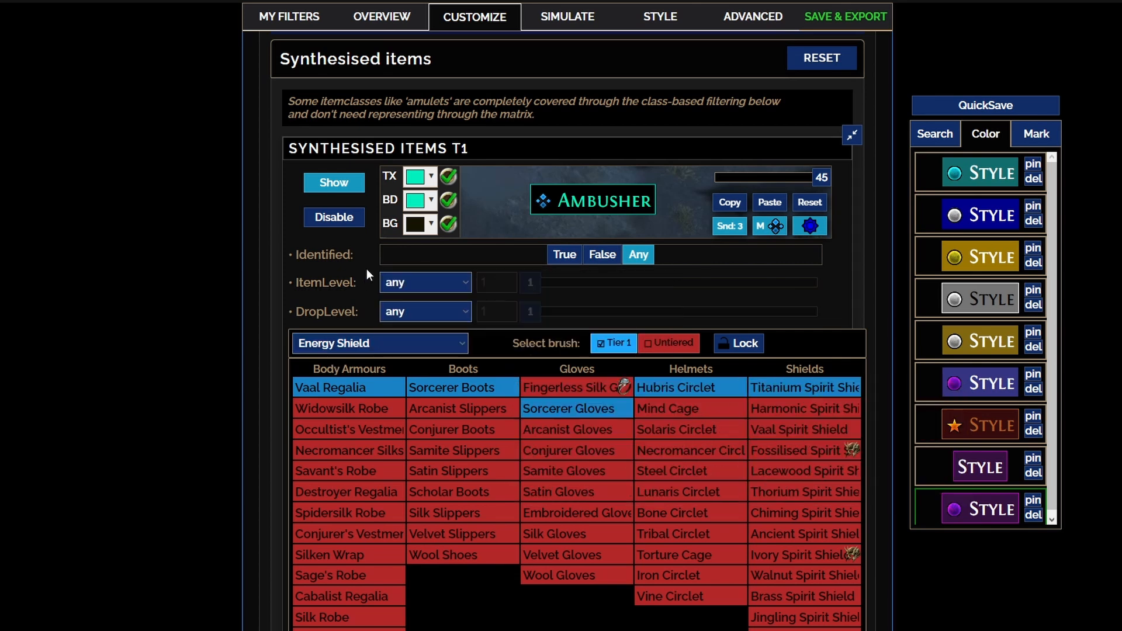
scroll(439, 393, down, 15)
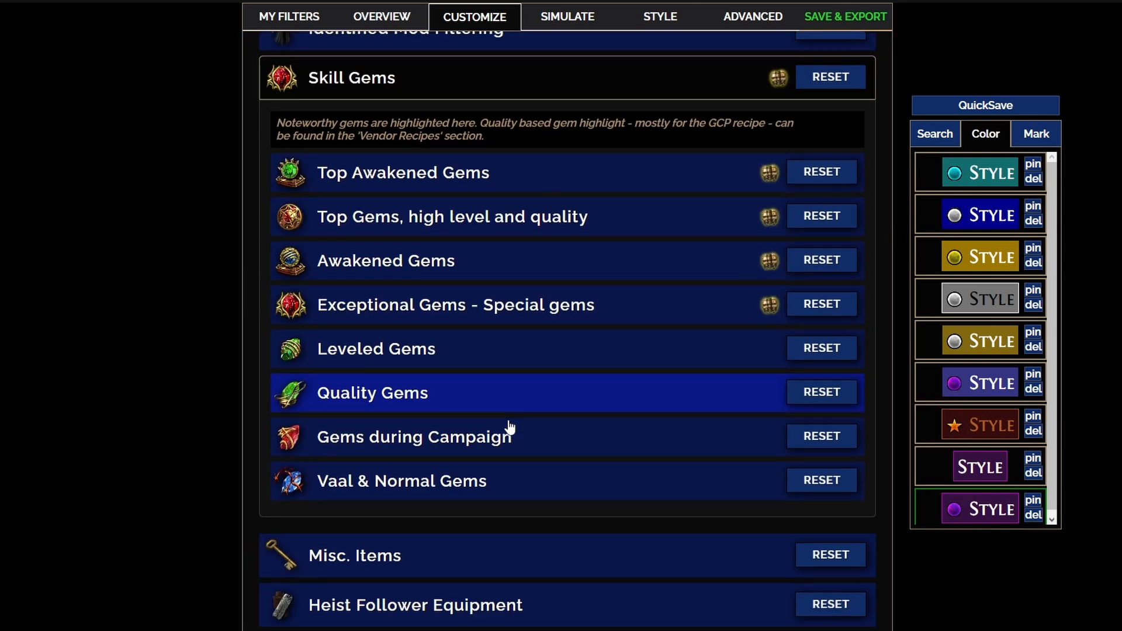
scroll(440, 393, up, 8)
scroll(439, 393, up, 20)
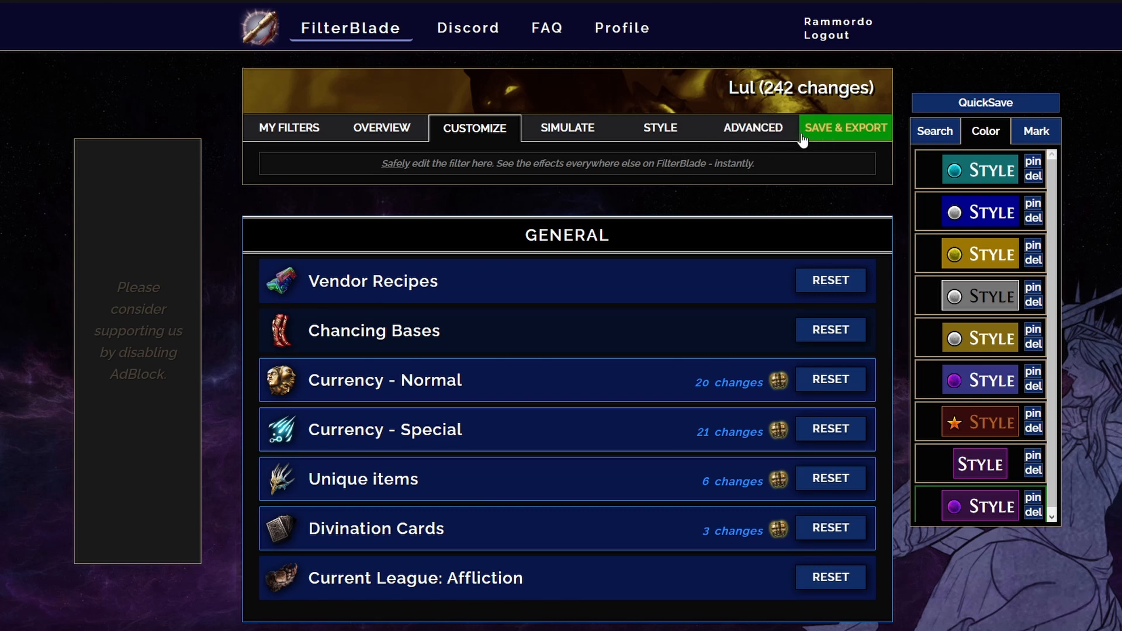
Save the customized filter and sync it directly to the Path of Exile account.
click(744, 135)
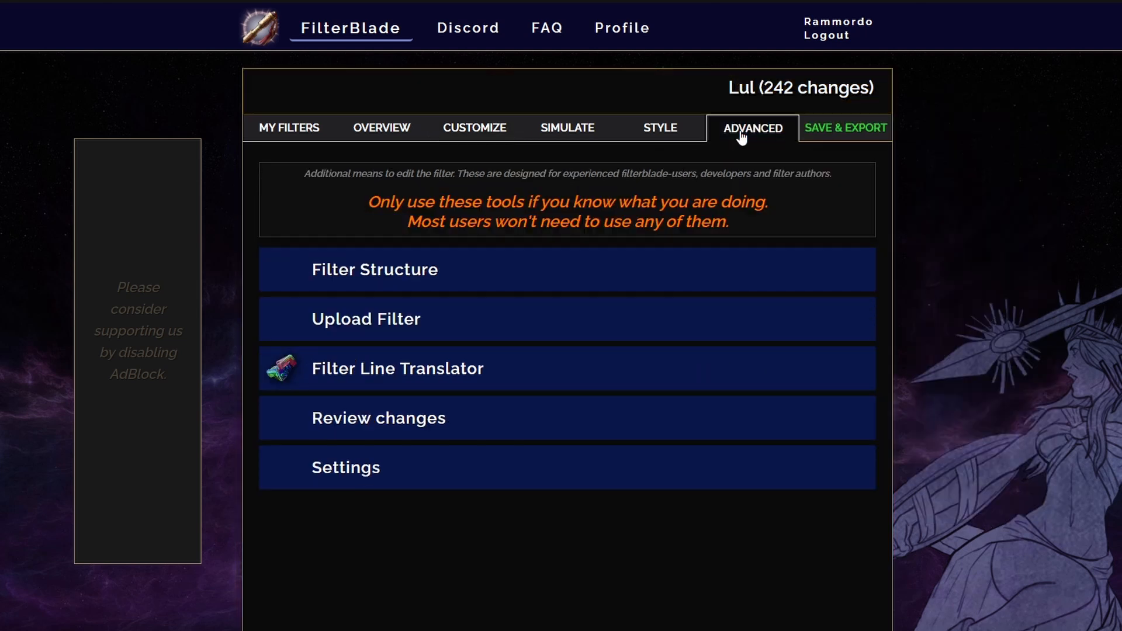
click(825, 134)
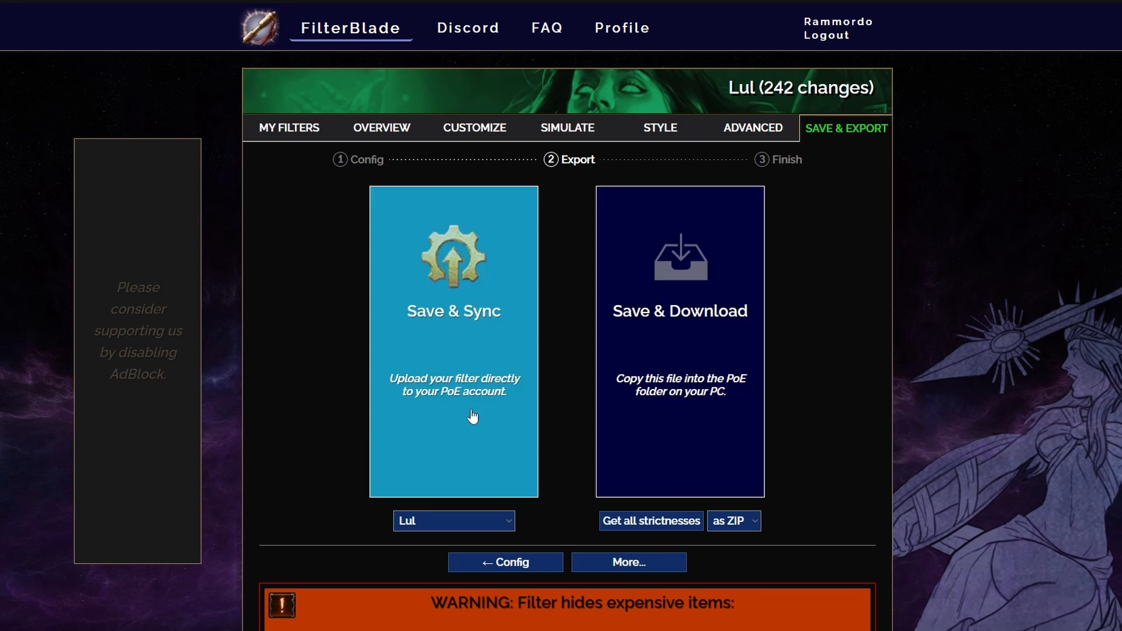
click(480, 313)
Review the export warning's list of expensive items that the filter hides.
scroll(529, 306, down, 1)
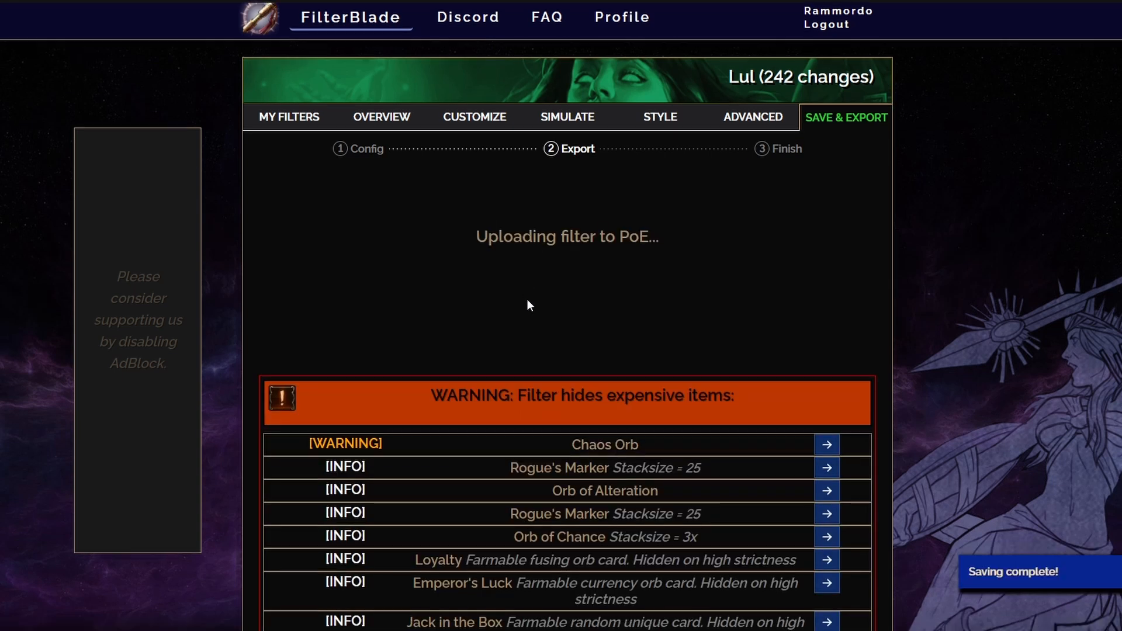
scroll(734, 356, down, 5)
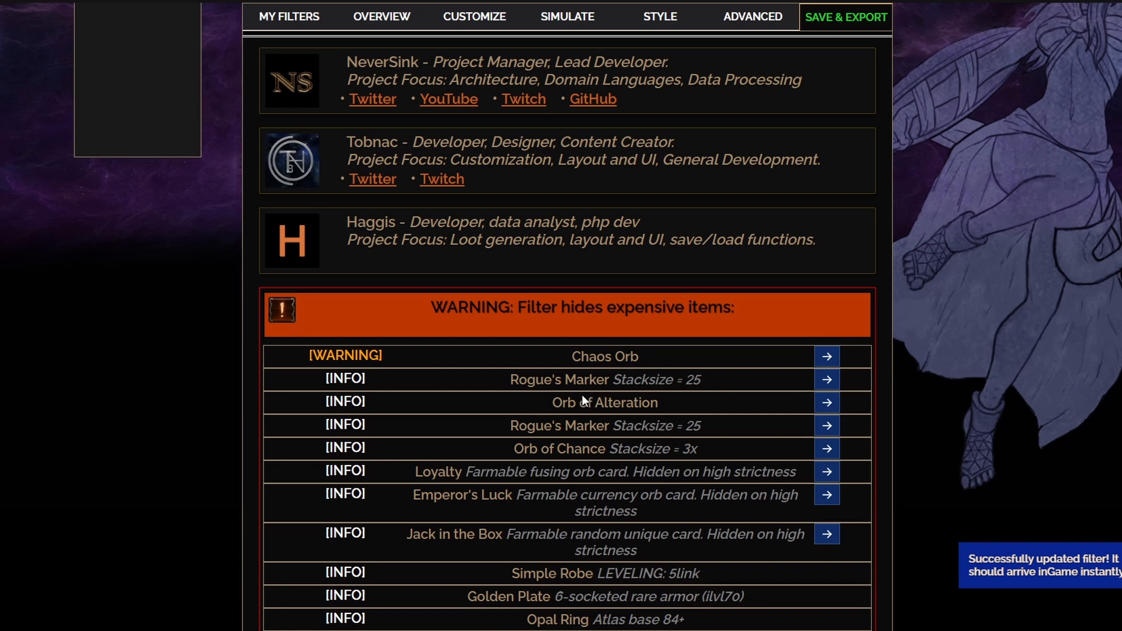
scroll(560, 300, down, 5)
scroll(591, 263, down, 3)
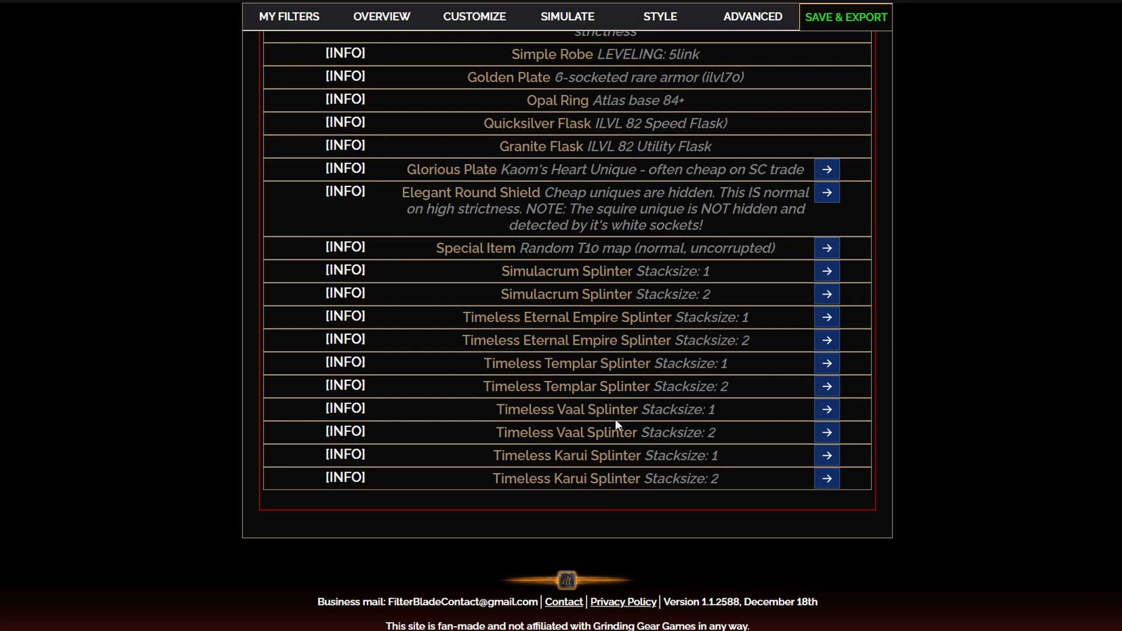
scroll(612, 431, up, 6)
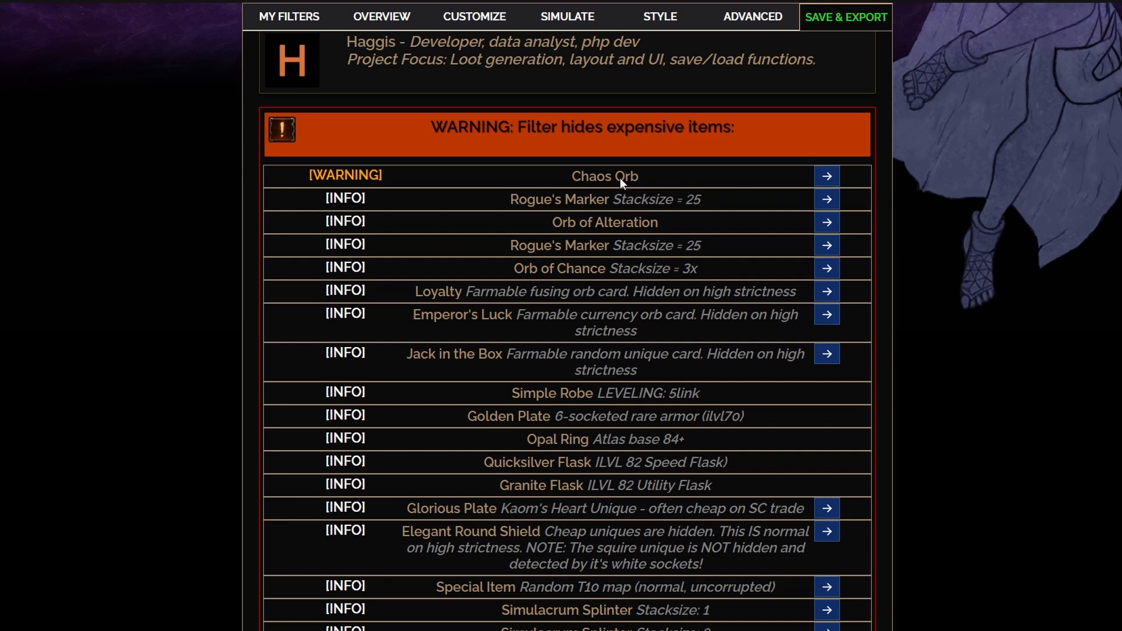
Restore the hidden Chaos Orb to its original currency tier and check it under High Tier 2.
click(837, 180)
scroll(453, 257, up, 1)
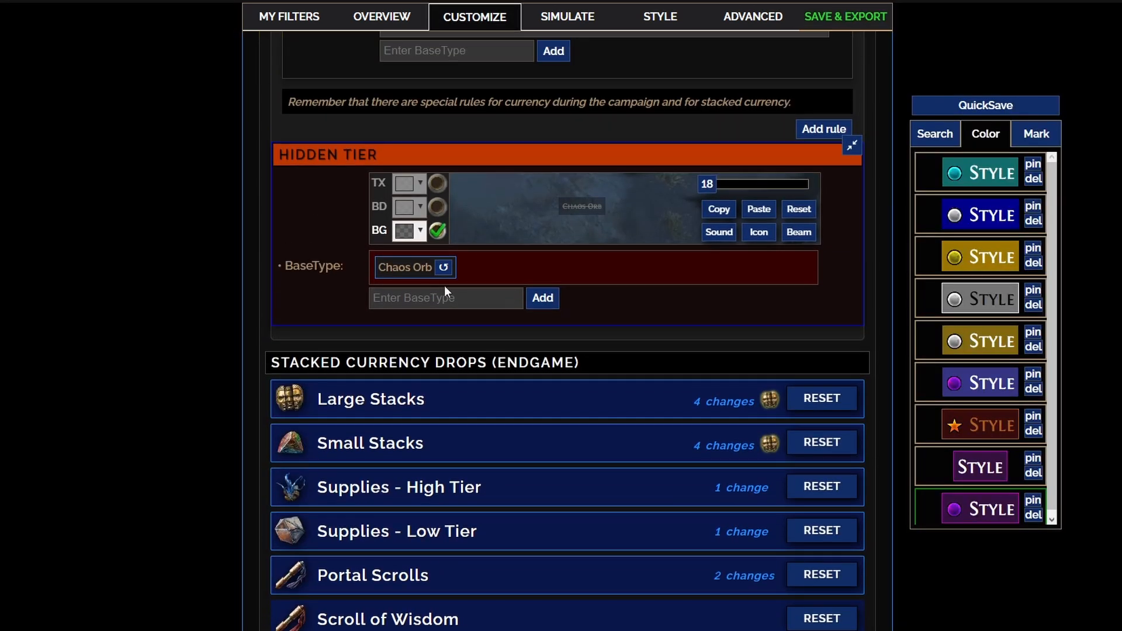
click(445, 267)
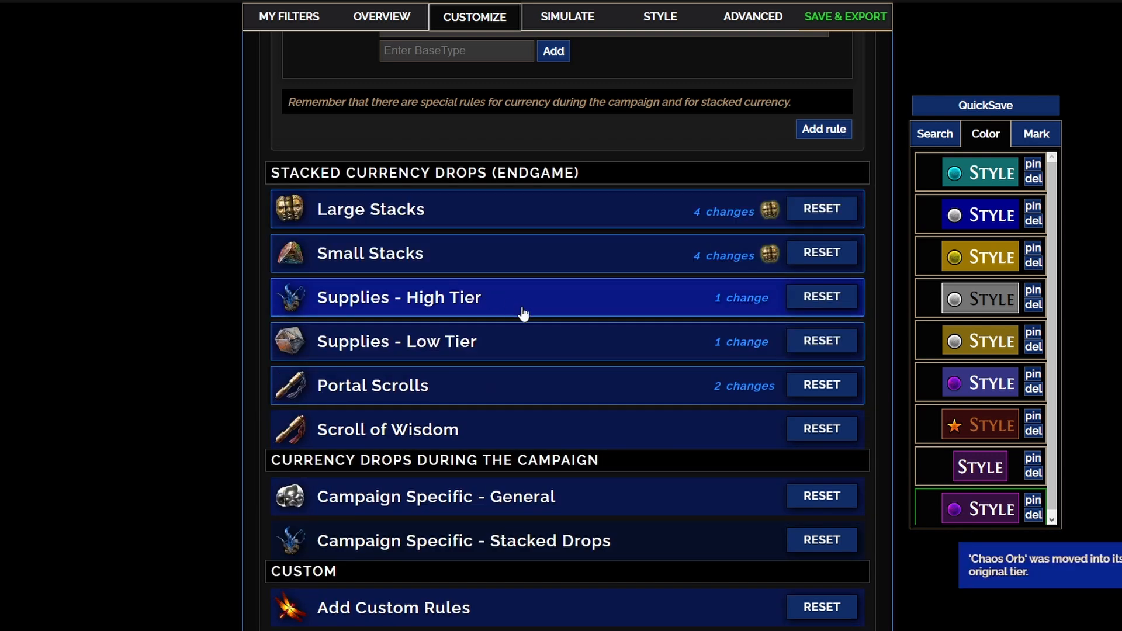
scroll(544, 351, up, 8)
scroll(577, 402, up, 15)
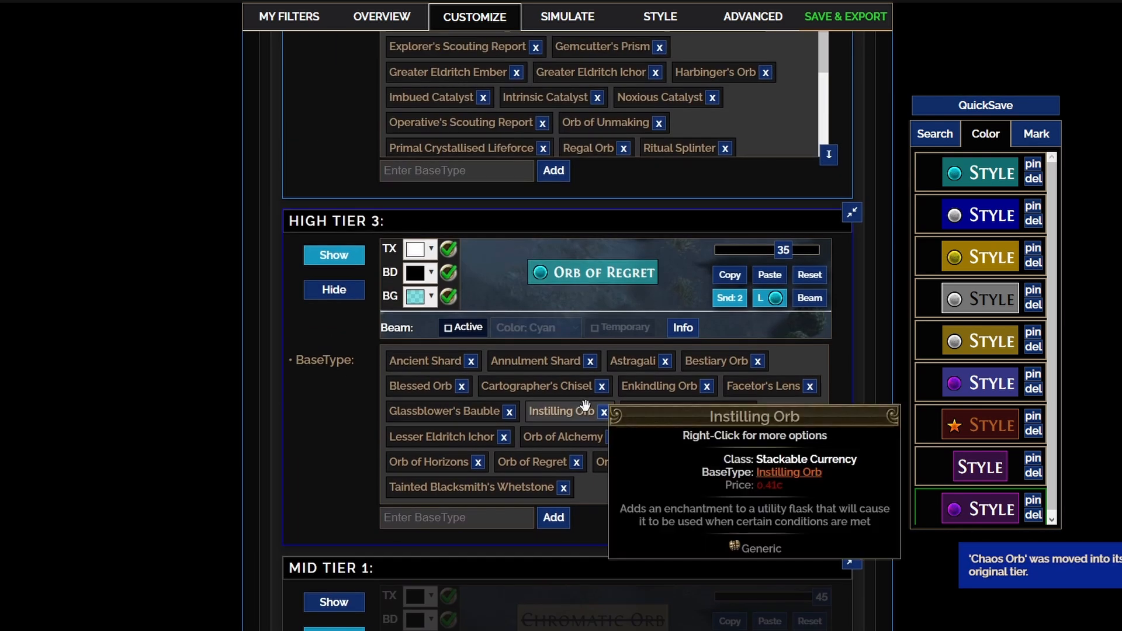
mouse_move(714, 444)
scroll(732, 483, up, 4)
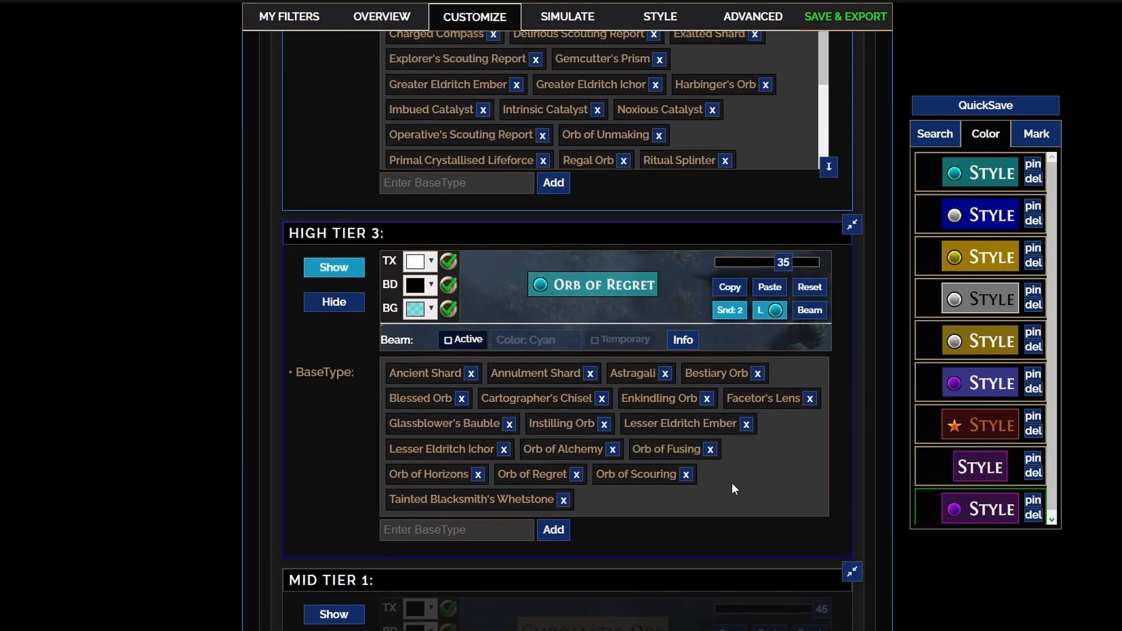
mouse_move(614, 318)
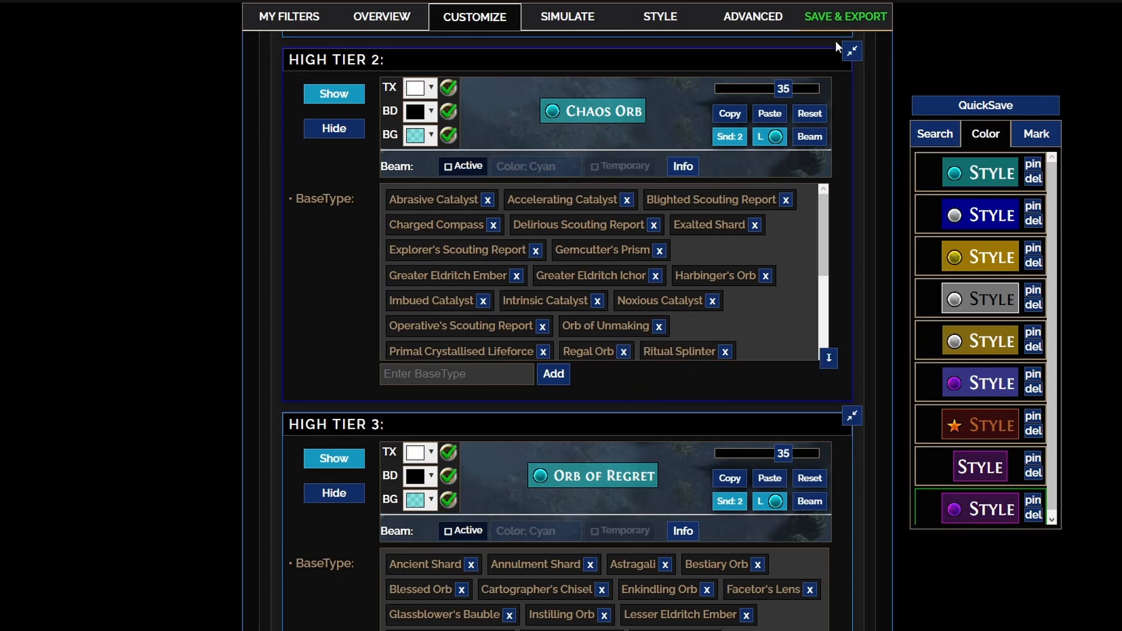
Save the corrected filter Lul and sync it to the Path of Exile account again.
click(845, 16)
scroll(556, 315, up, 9)
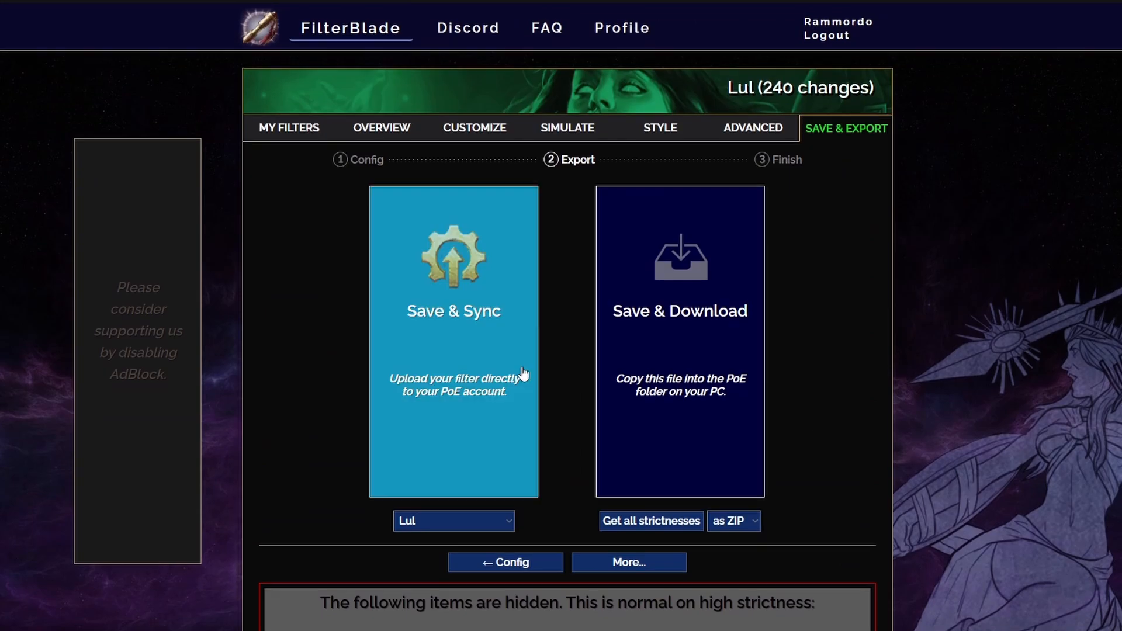
click(484, 387)
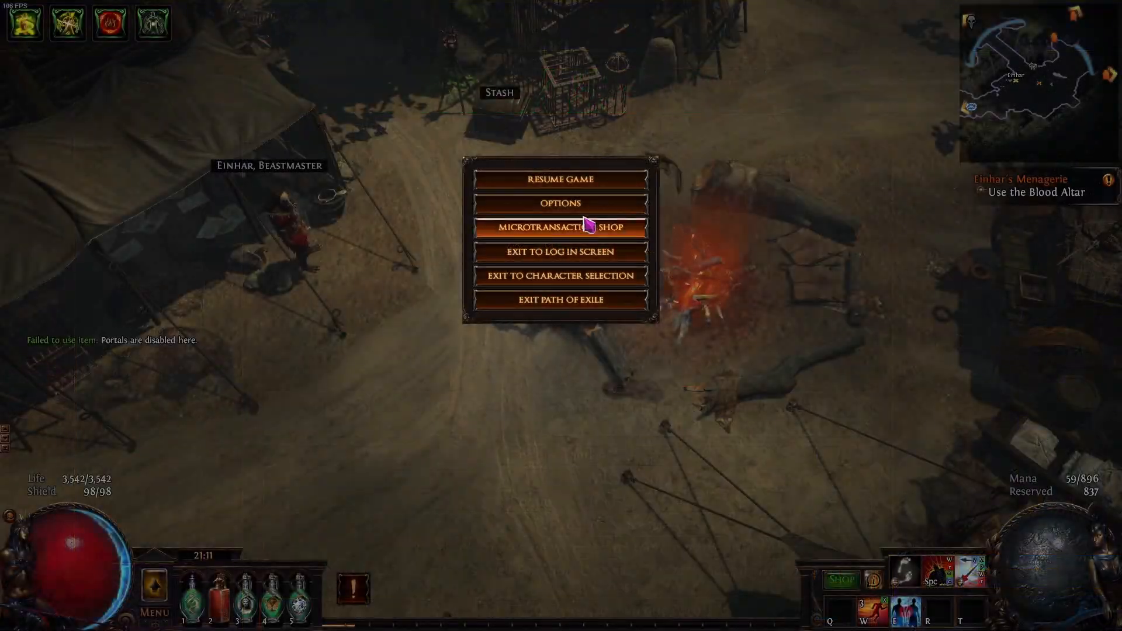
Switch to Path of Exile, set the game's item filter to Lul in the options, and reload it.
key(Escape)
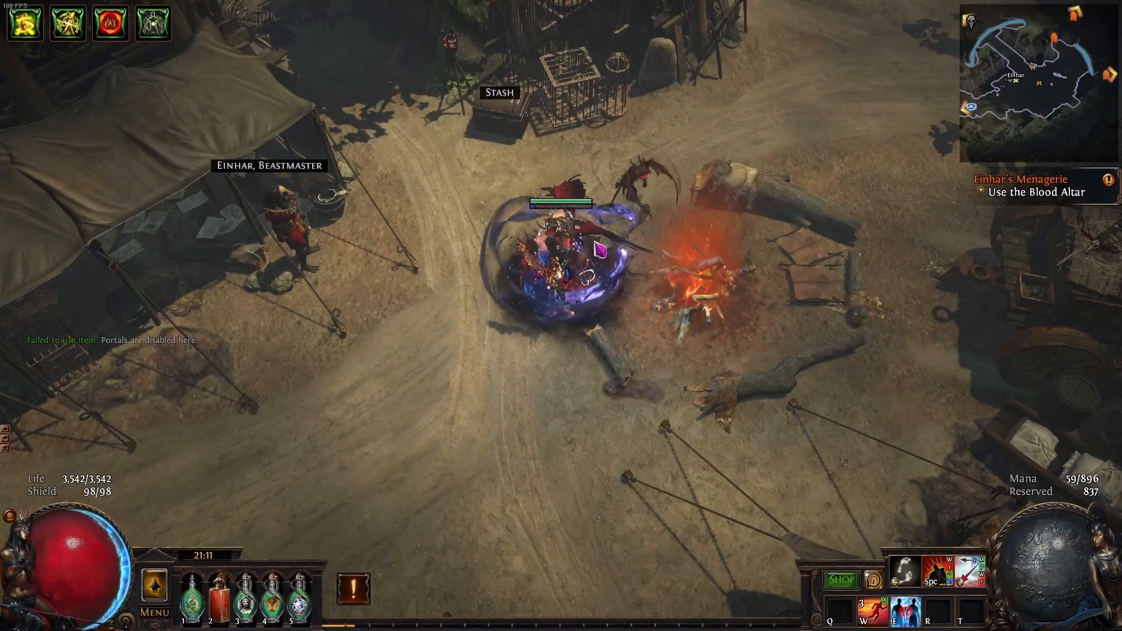
key(Escape)
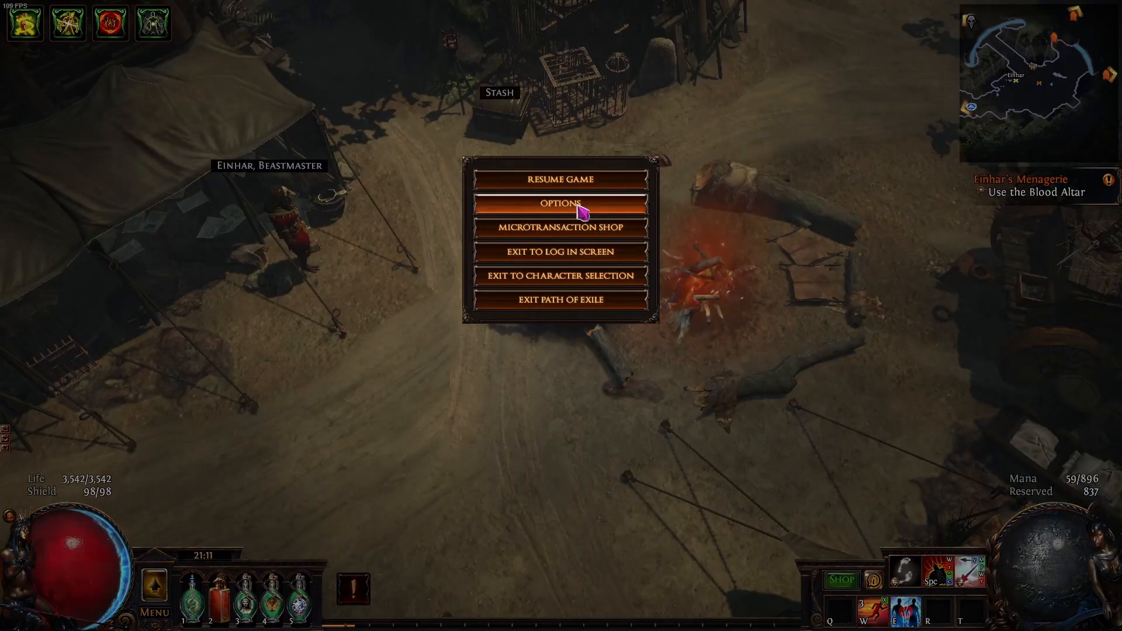
click(574, 212)
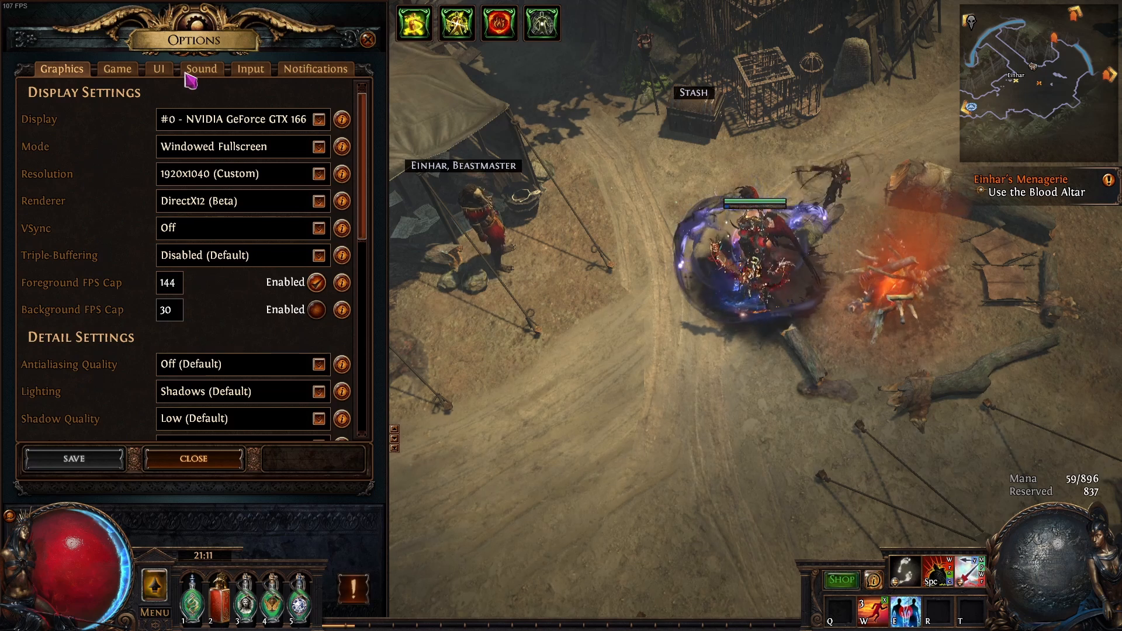
click(152, 72)
click(117, 69)
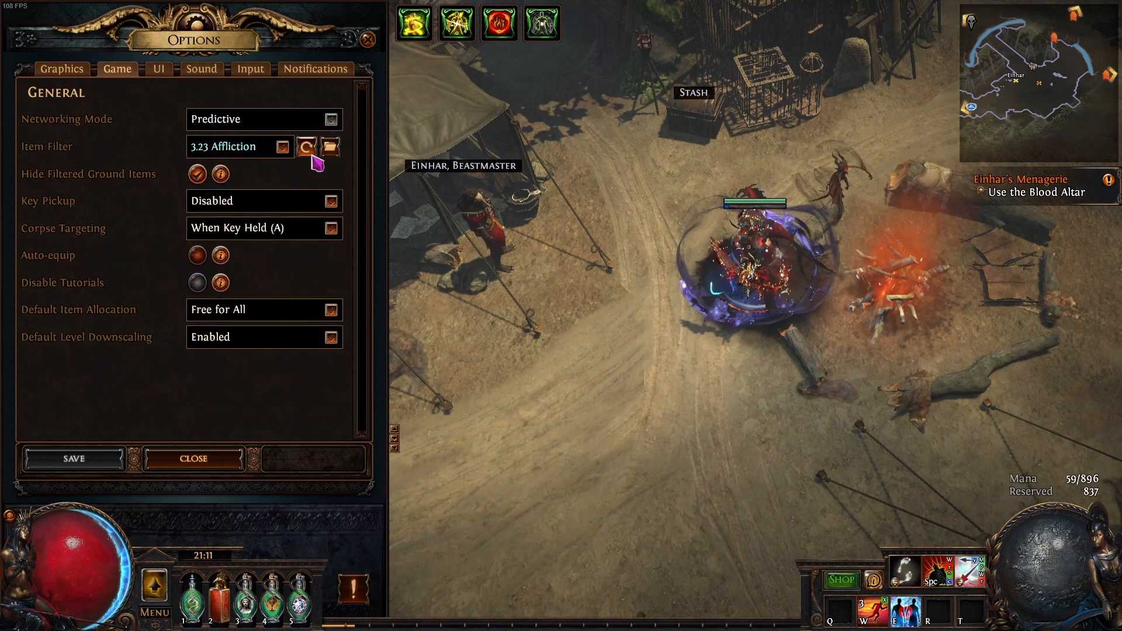
click(283, 147)
scroll(255, 187, down, 6)
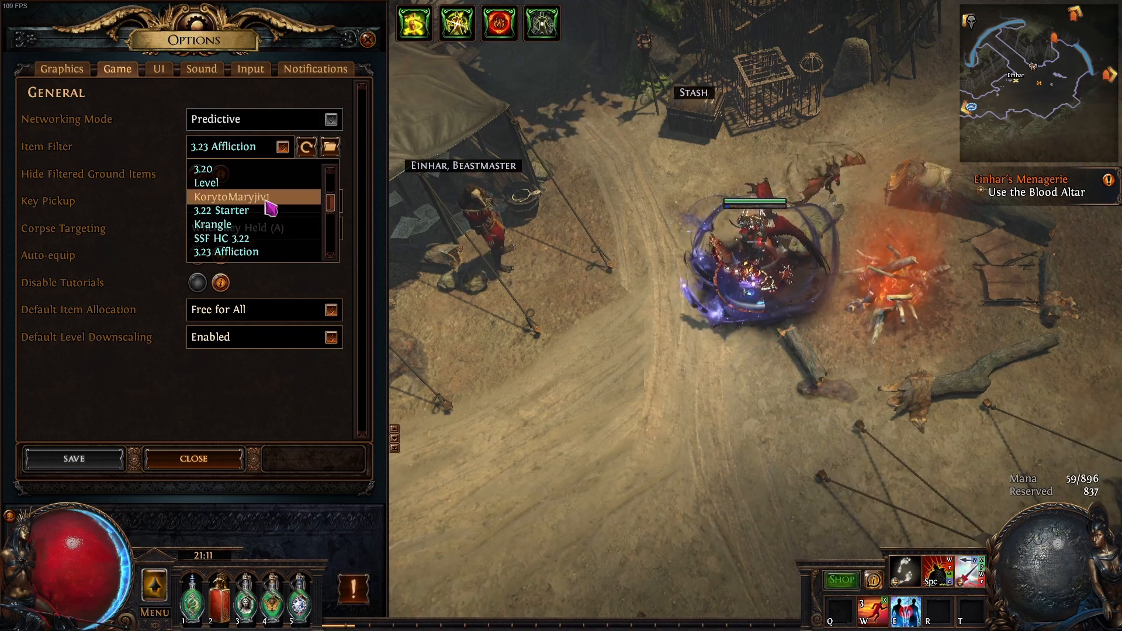
scroll(261, 225, down, 3)
click(257, 224)
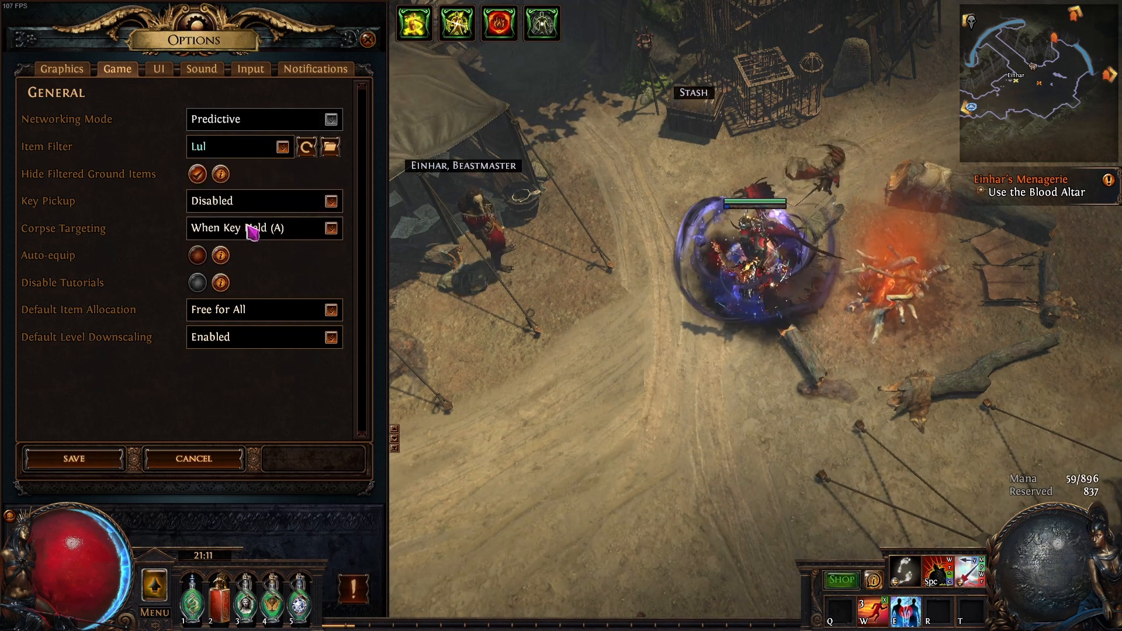
click(306, 147)
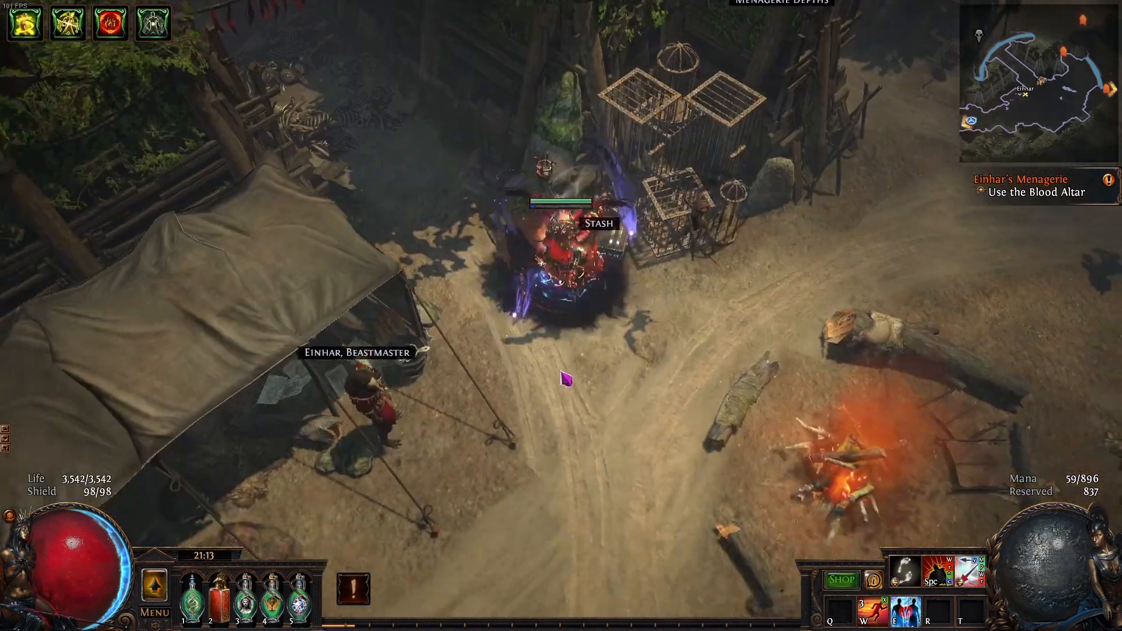
Open the inventory and discard two incubators on the ground, including the Infused Incubator, to test the filter.
key(i)
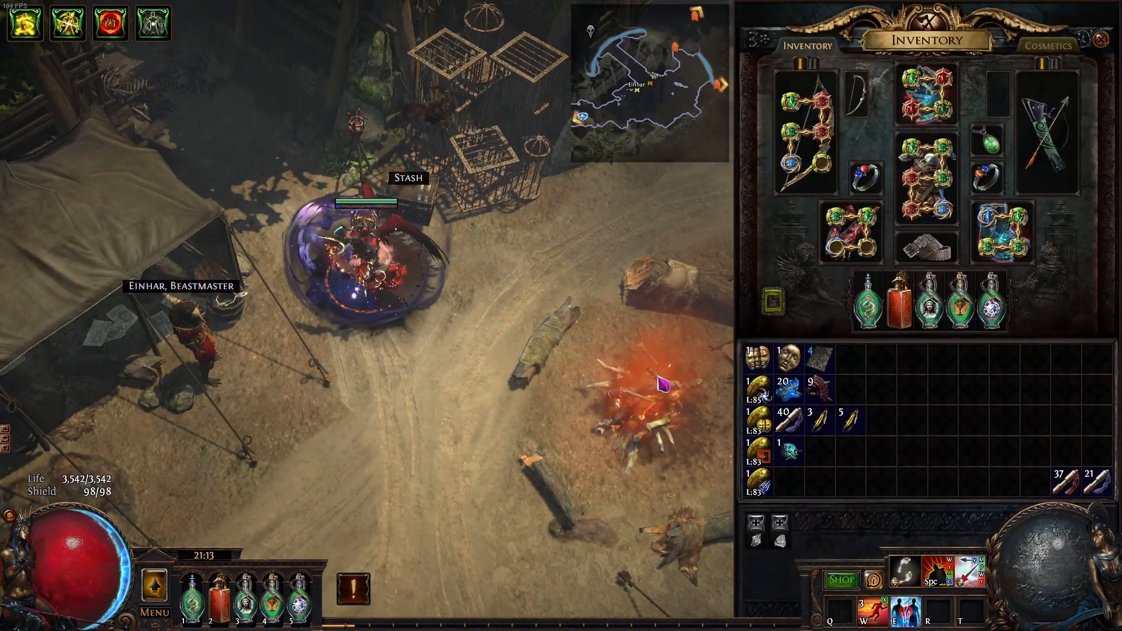
mouse_move(759, 456)
mouse_move(764, 485)
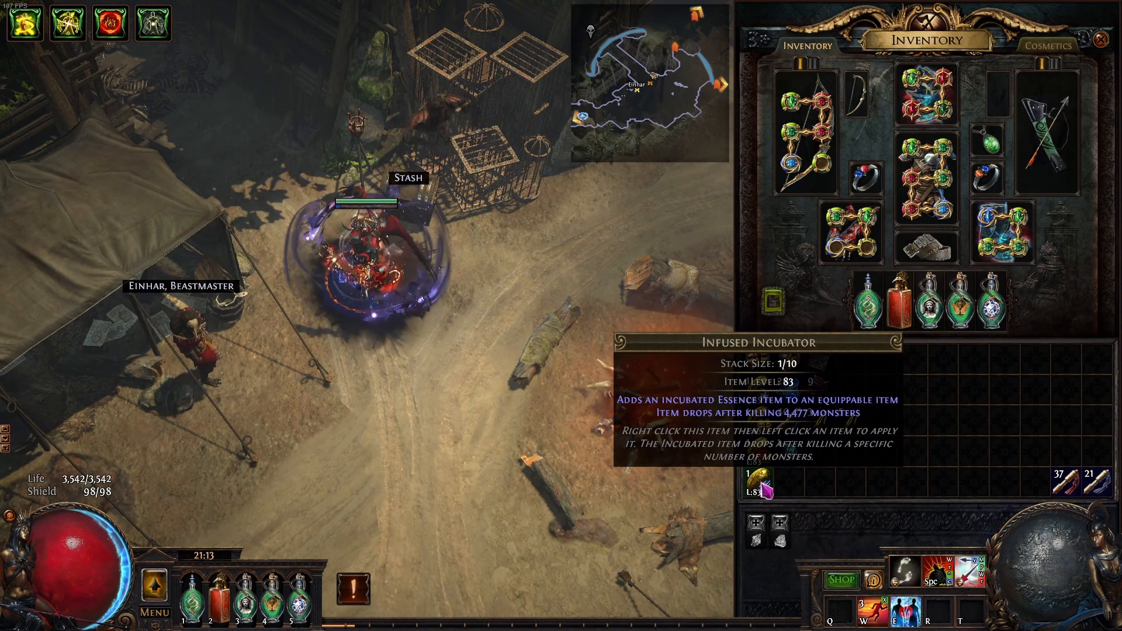
click(758, 452)
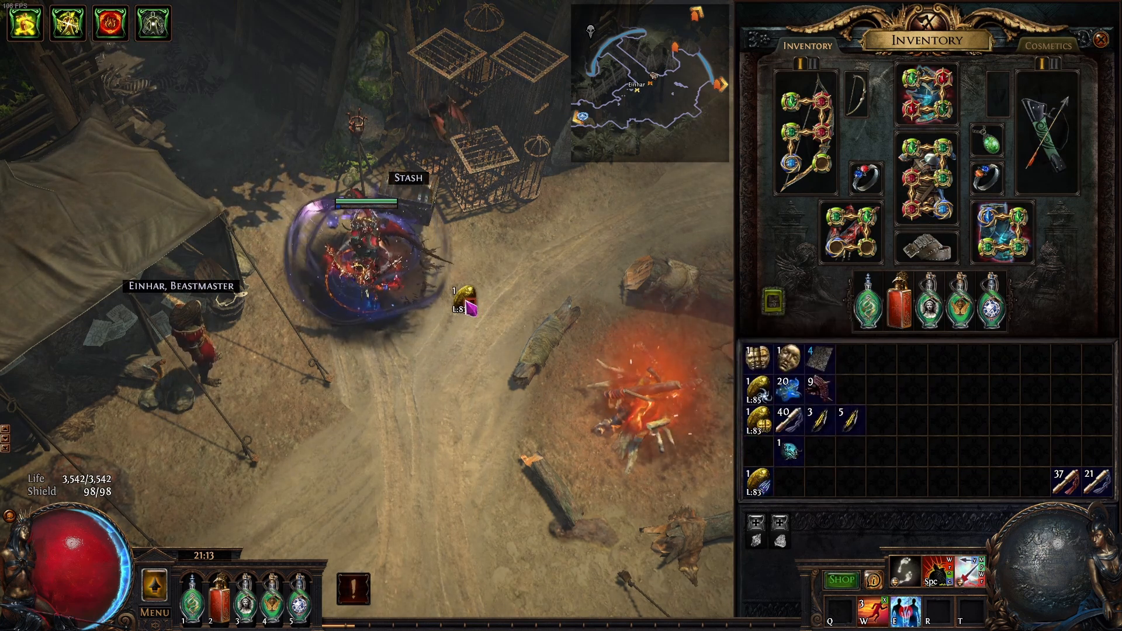
click(468, 298)
click(763, 484)
click(422, 369)
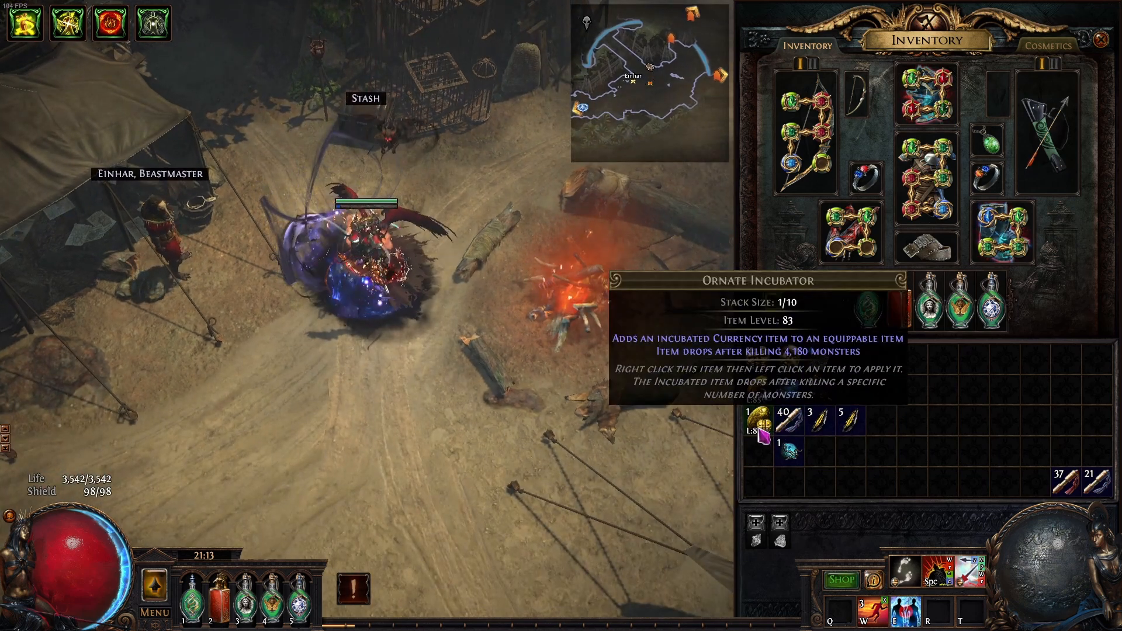
Place the Ornate Incubator on the ground twice to test its label and map marker, picking it back up each time.
click(758, 419)
click(444, 339)
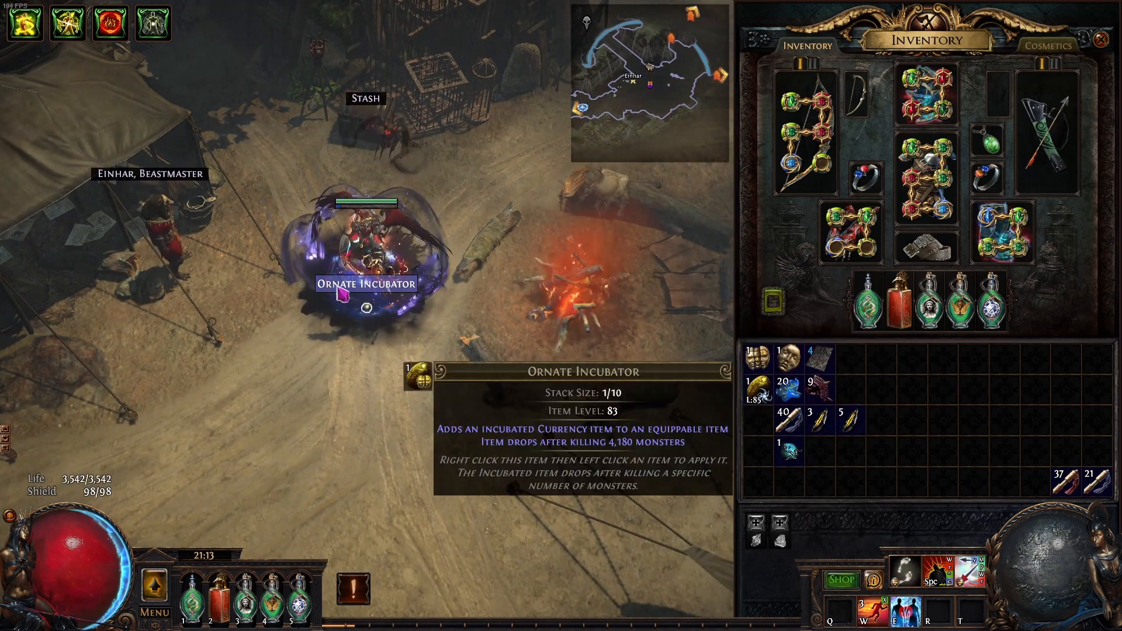
click(364, 333)
click(263, 293)
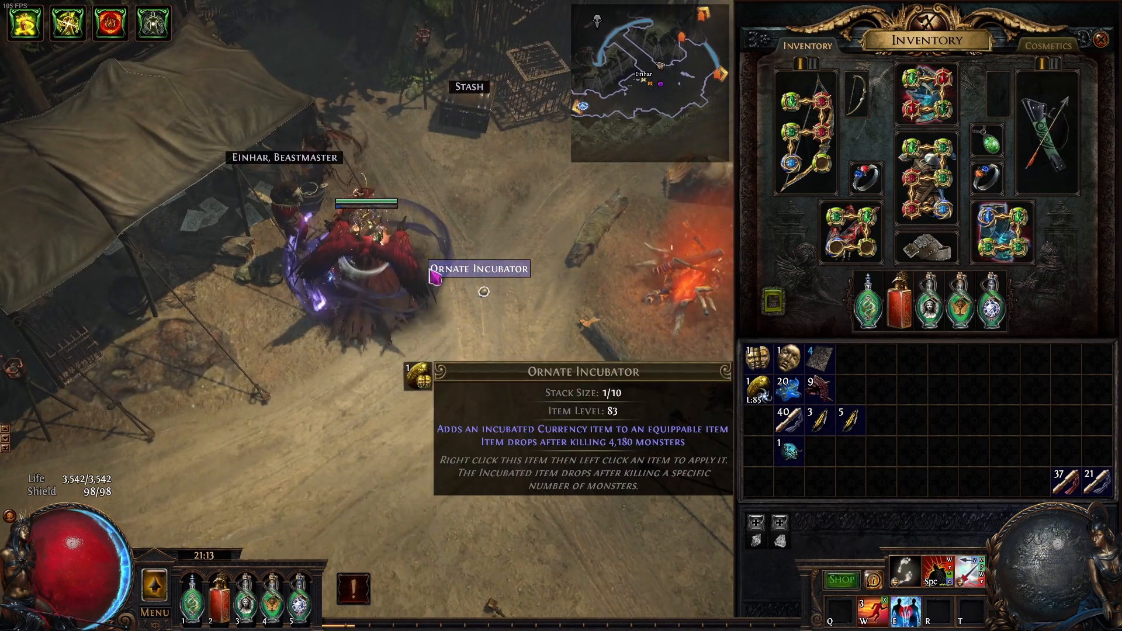
click(517, 277)
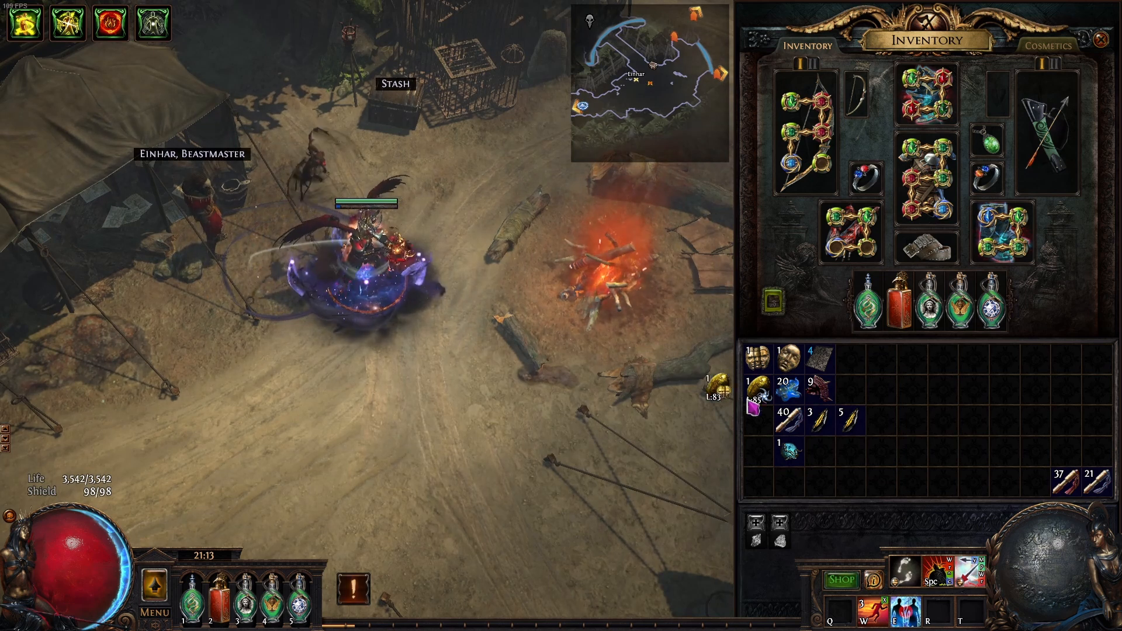
click(357, 366)
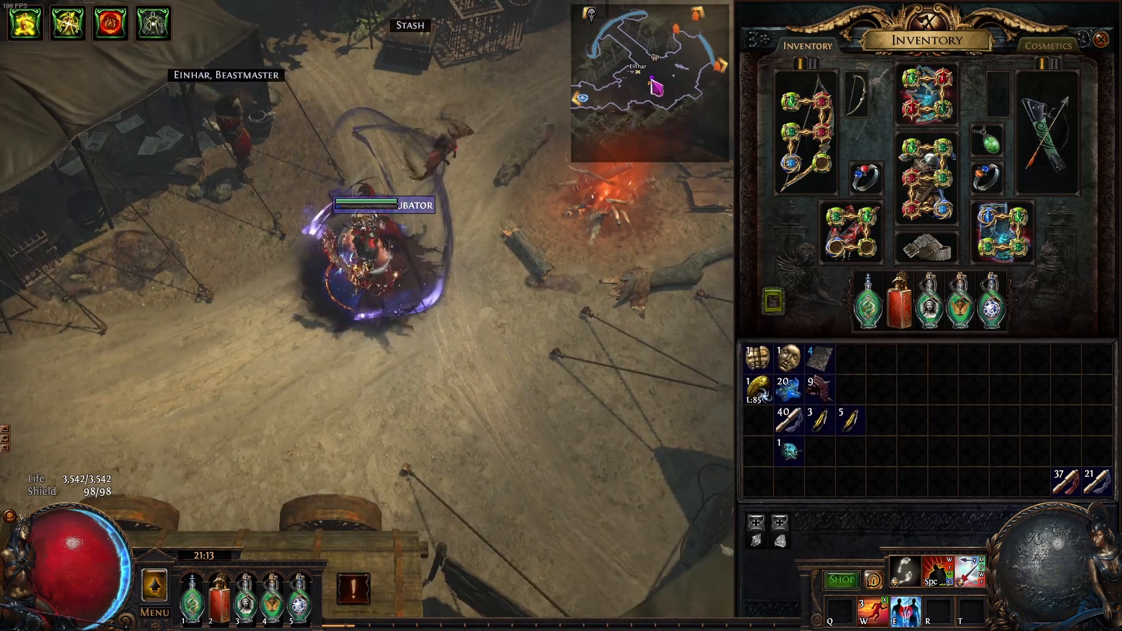
key(Tab)
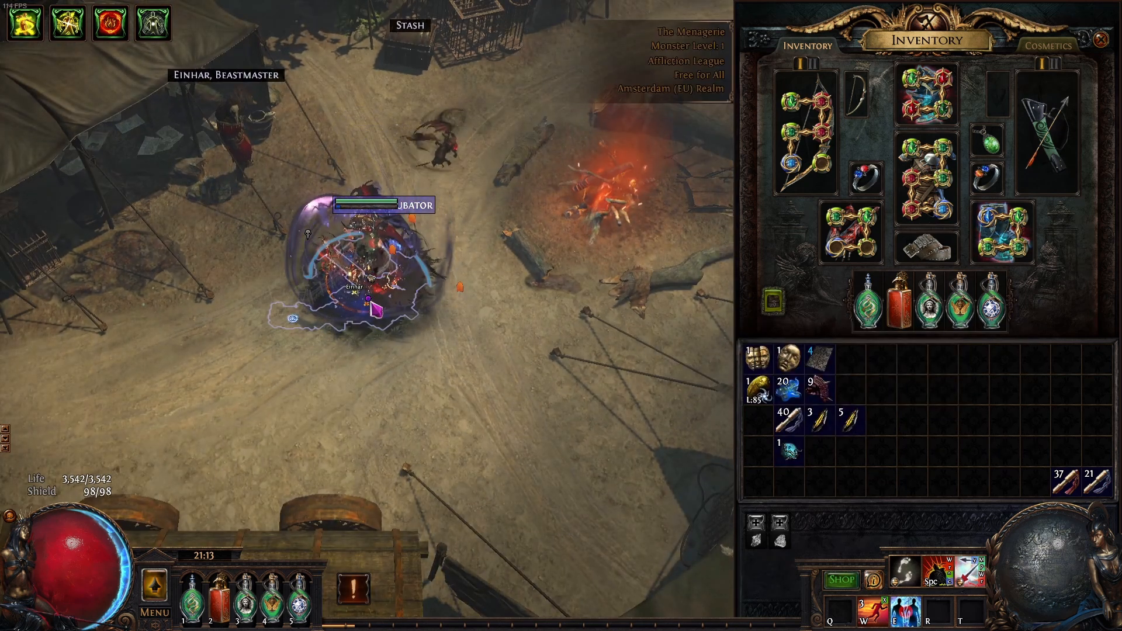
click(401, 208)
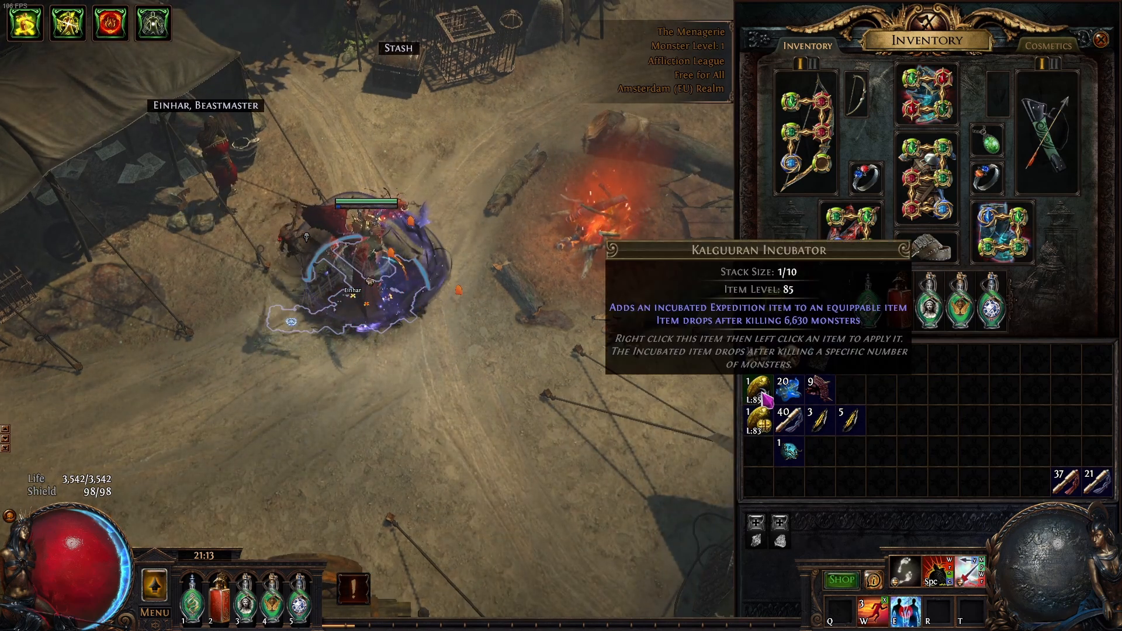
Place the Kalguuran Incubator on the ground to test its label style and return it to the inventory.
click(763, 394)
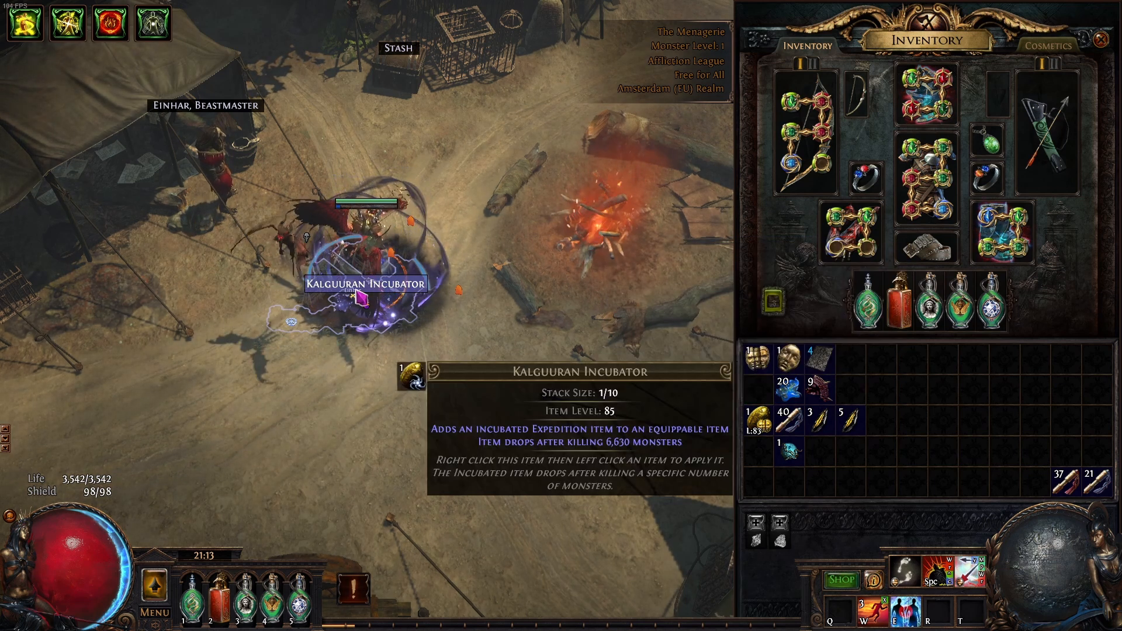
click(360, 288)
click(762, 390)
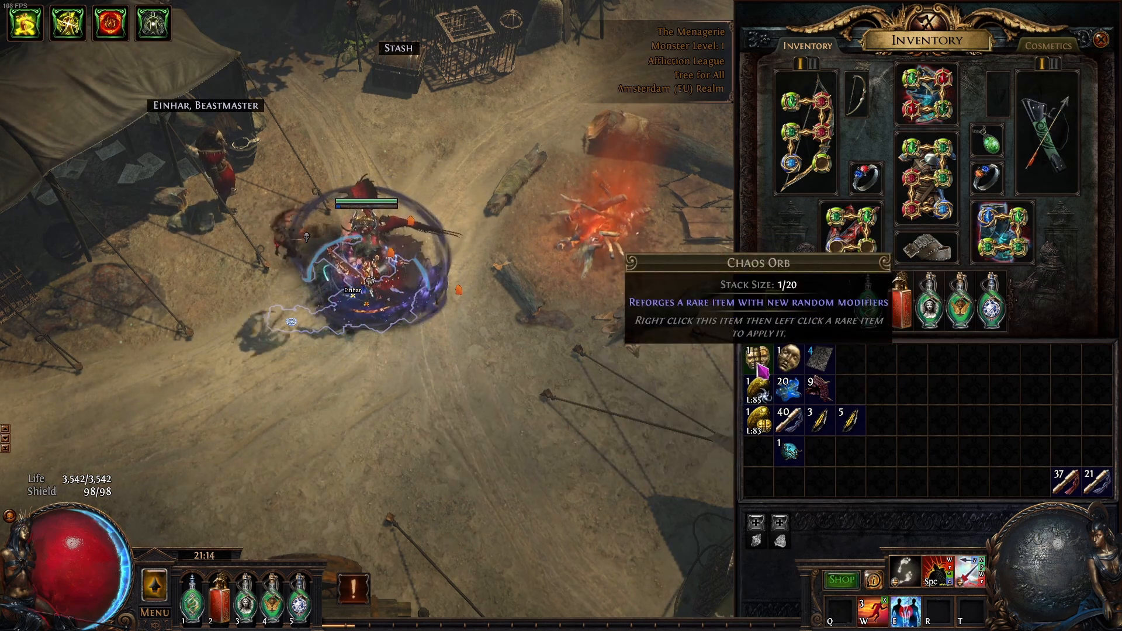
Place the Chaos Orb on the ground, walk away to inspect its label and map icon, and pick it back up.
click(757, 364)
click(440, 285)
click(257, 316)
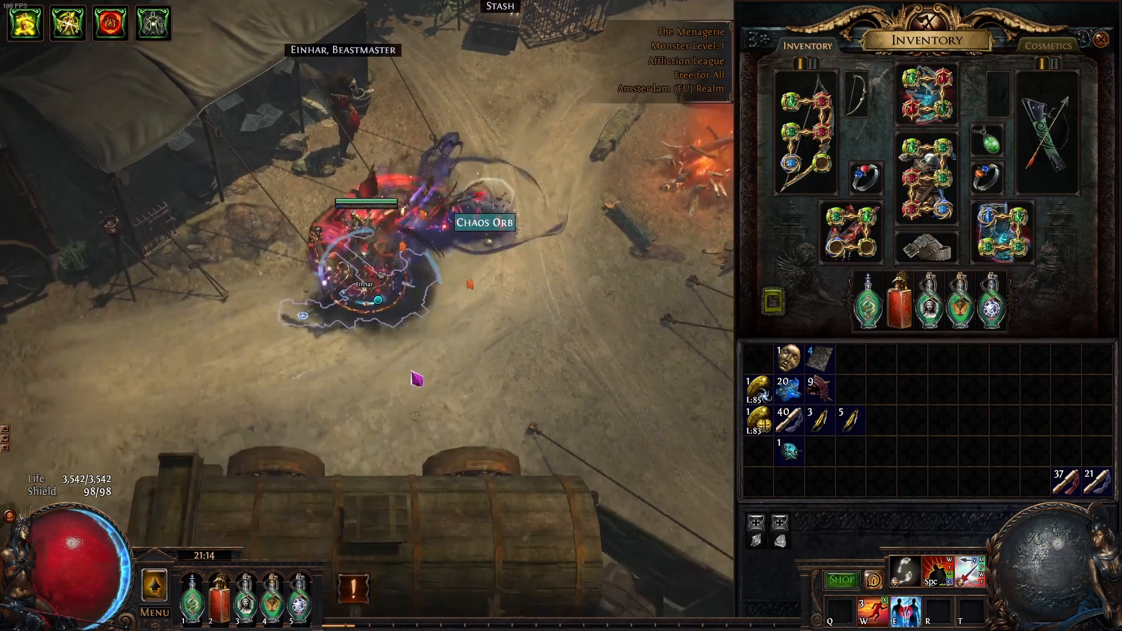
click(415, 377)
click(459, 155)
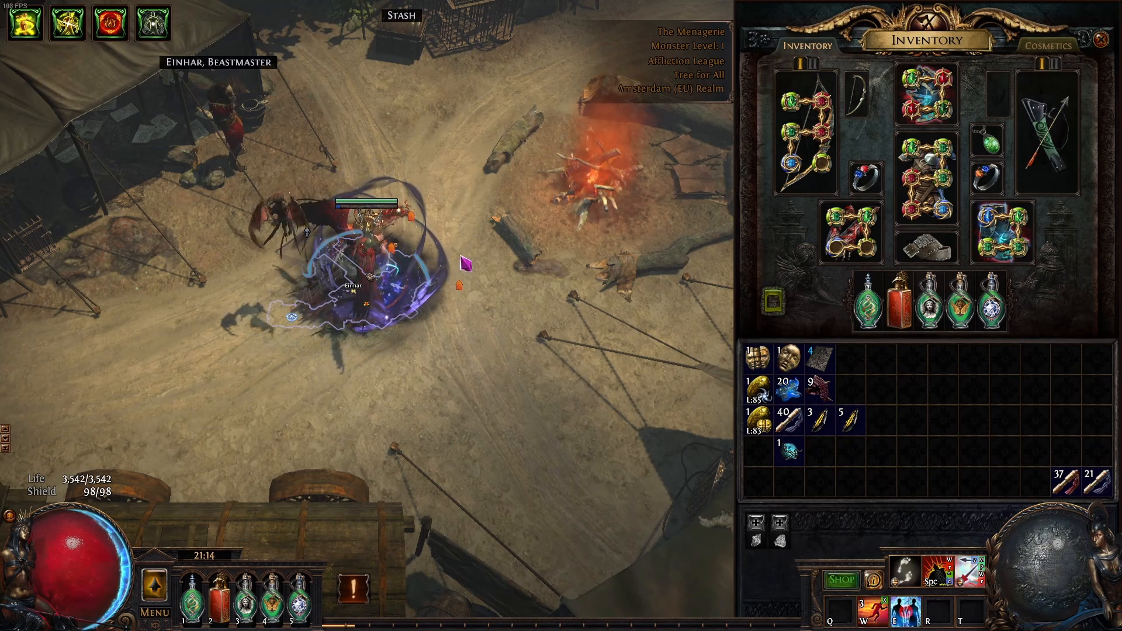
Test the Divine Orb's label and beam on the ground, and repeat the ground test with the Chaos Orb, retrieving both.
click(789, 358)
click(371, 323)
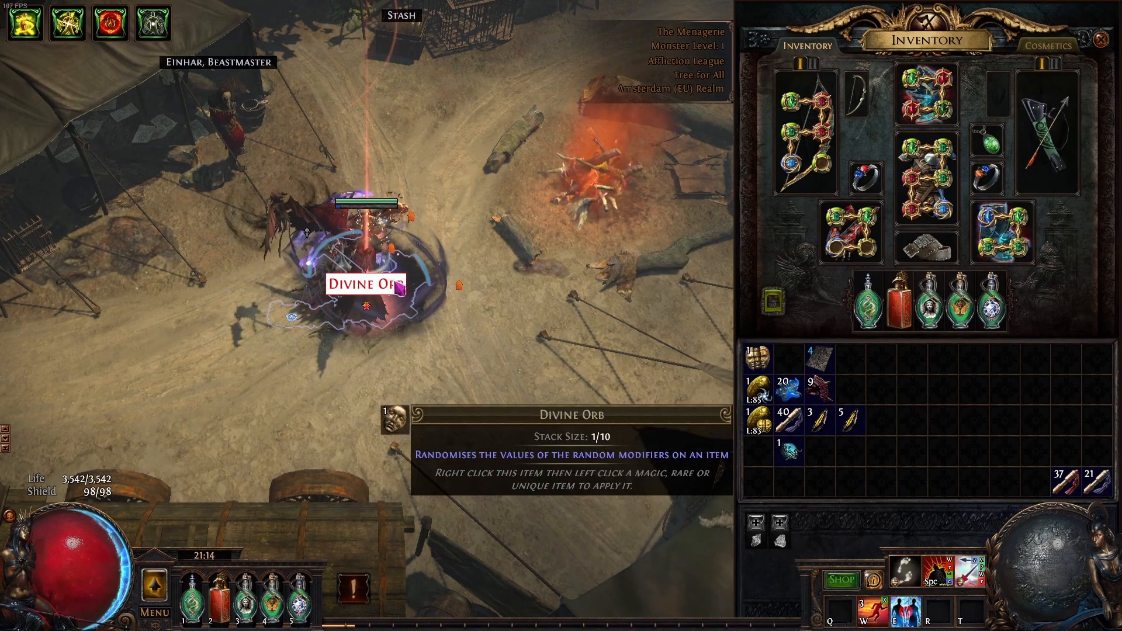
click(237, 326)
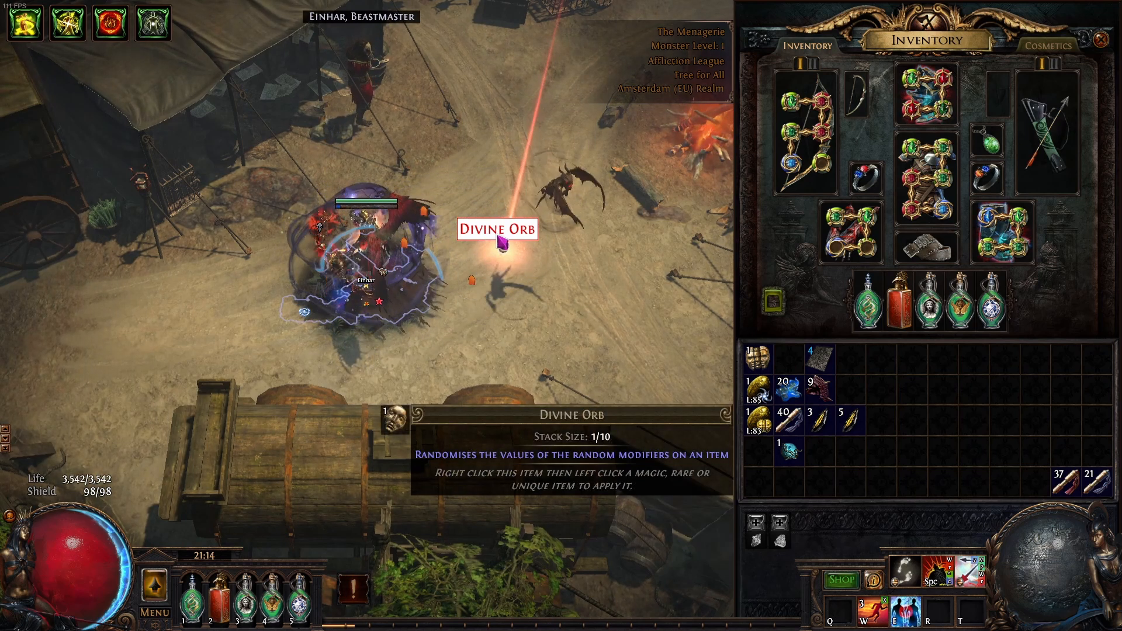
click(498, 229)
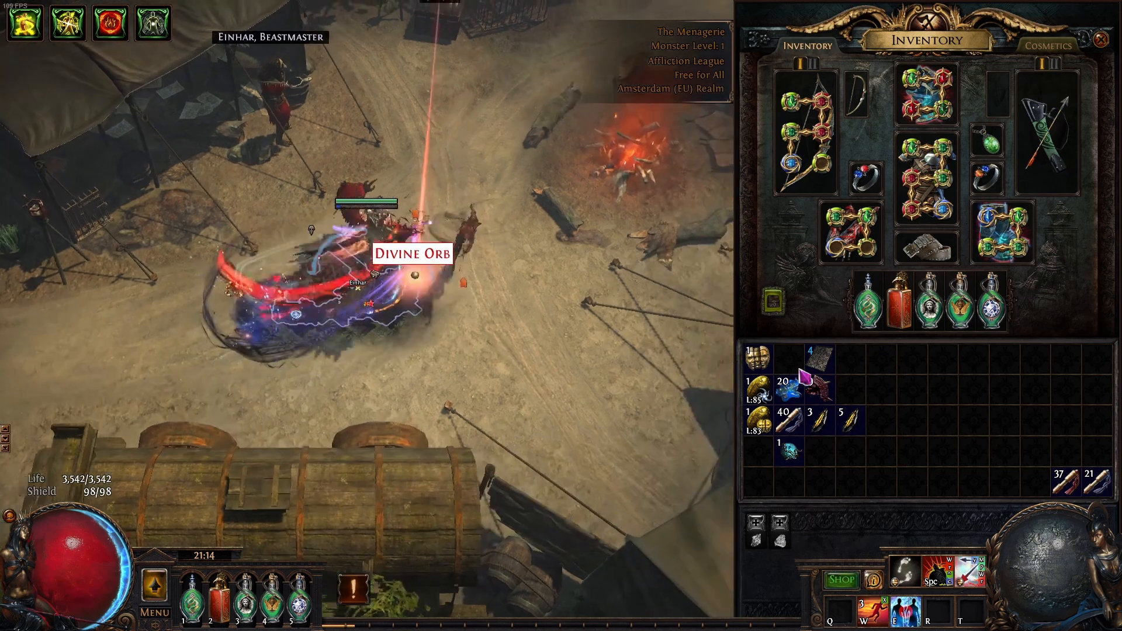
click(415, 345)
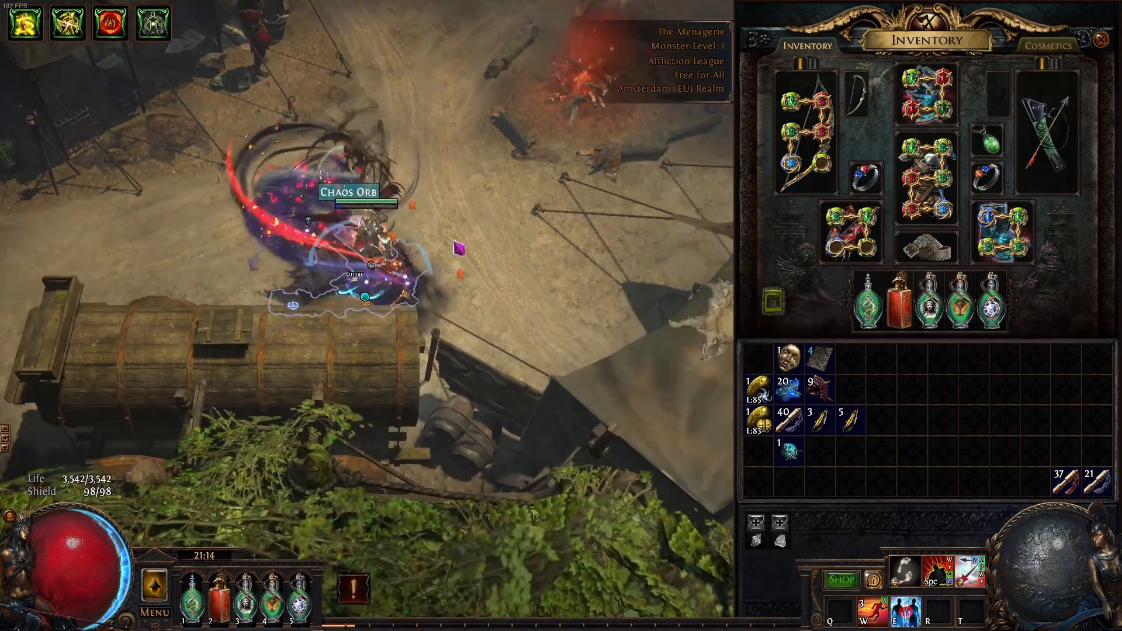
click(370, 200)
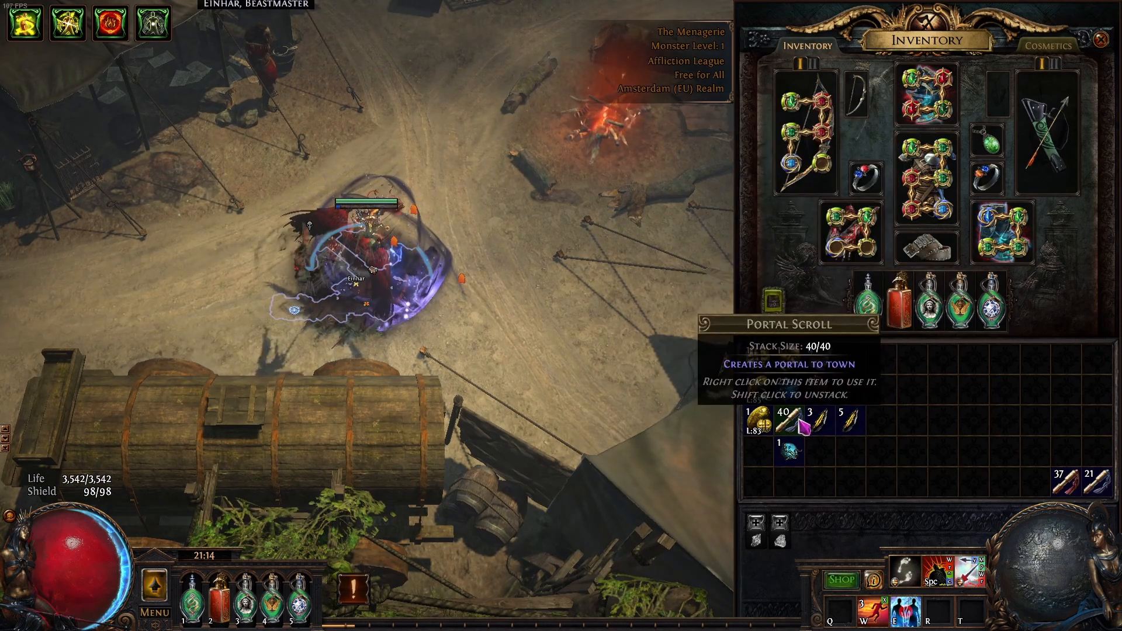
Split one Portal Scroll off the stack of 40 and place it on the ground to test the filter.
shift+click(790, 426)
click(844, 387)
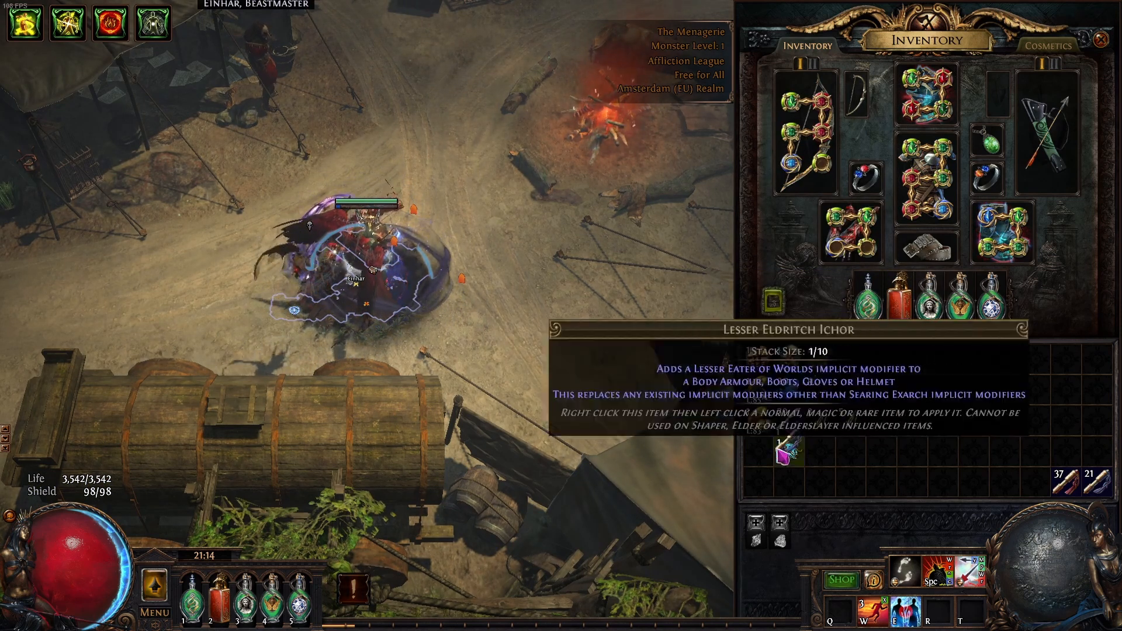
click(760, 452)
click(758, 451)
click(454, 305)
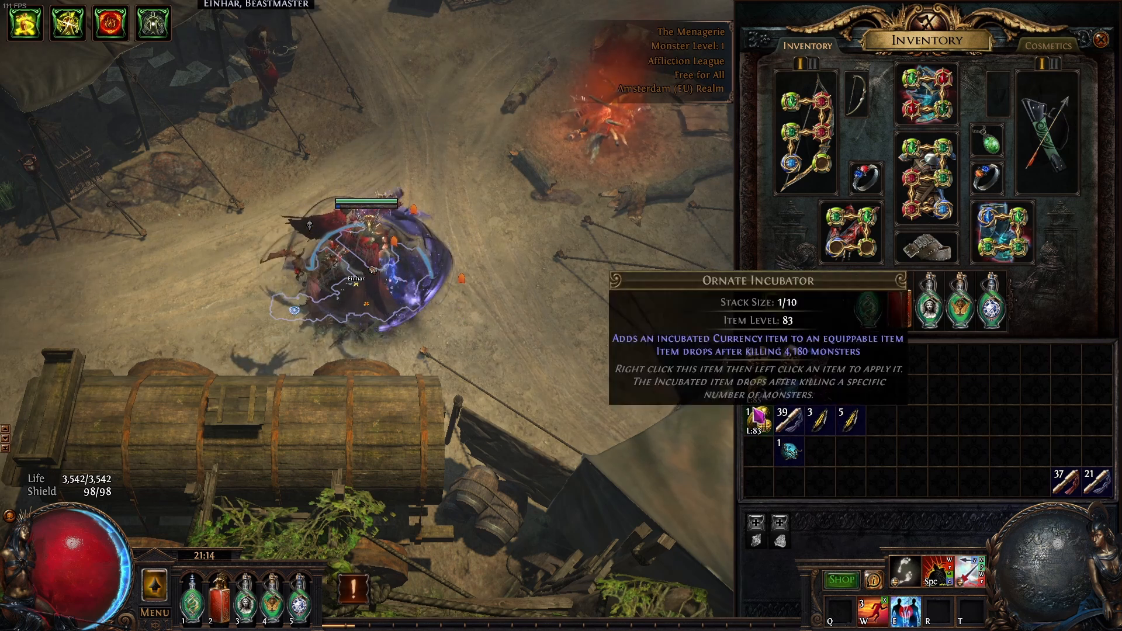
Split groups of two and five Portal Scrolls off the inventory stack and place them on the ground to test the filter.
shift+click(786, 423)
click(844, 388)
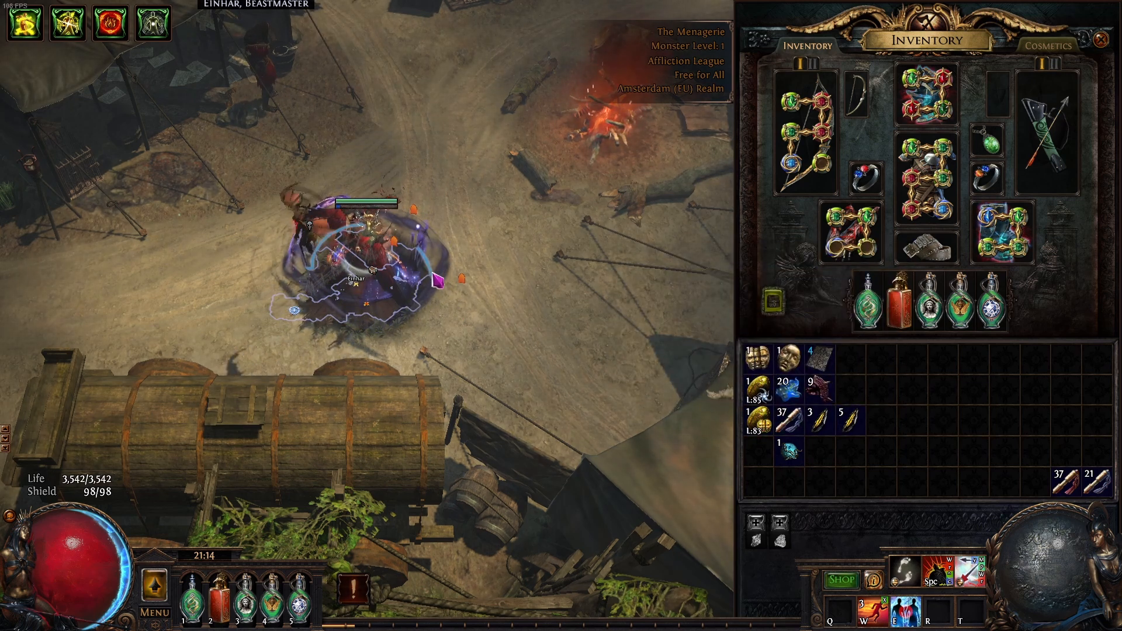
shift+click(791, 421)
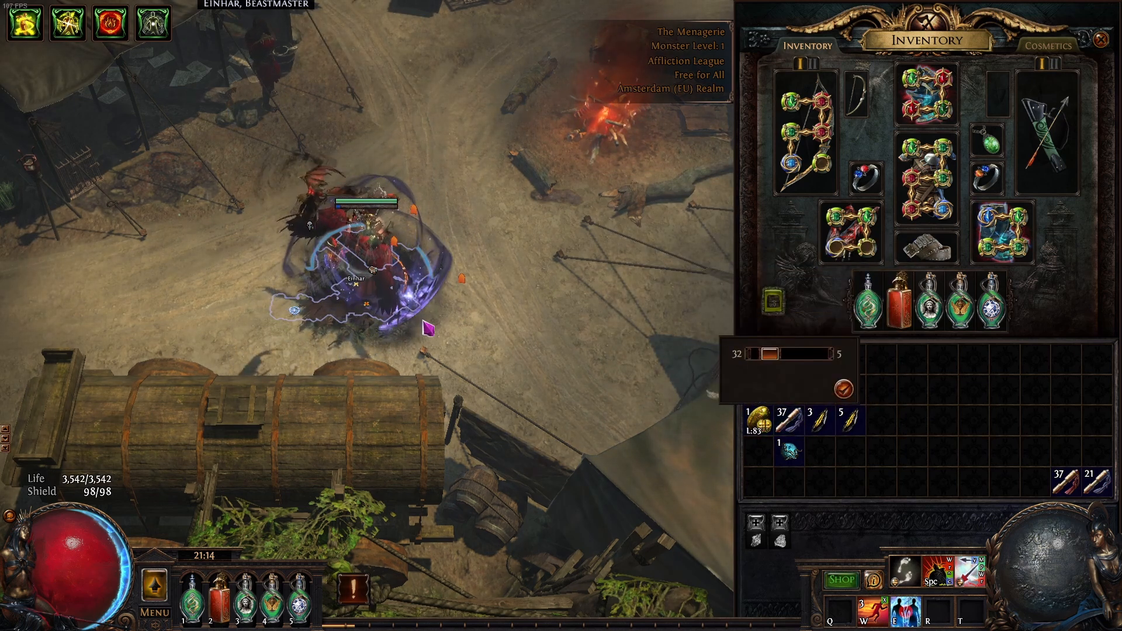
click(842, 390)
click(424, 308)
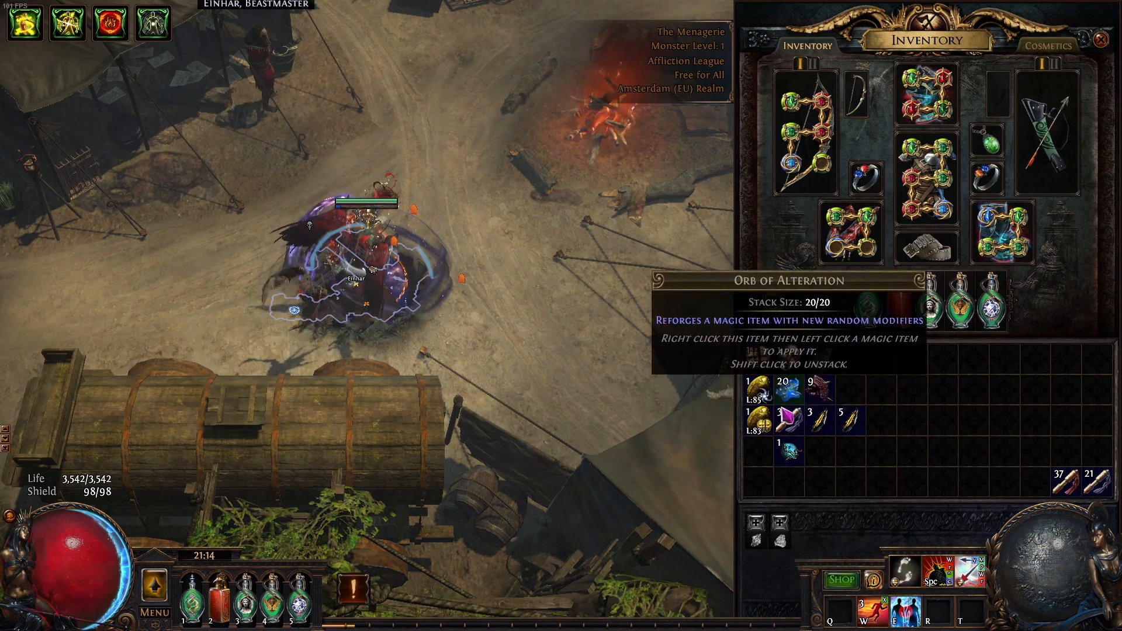
Split seven Portal Scrolls off the stack, place them on the ground, walk around to inspect their label, and retrieve them.
shift+click(790, 419)
text(7)
click(844, 388)
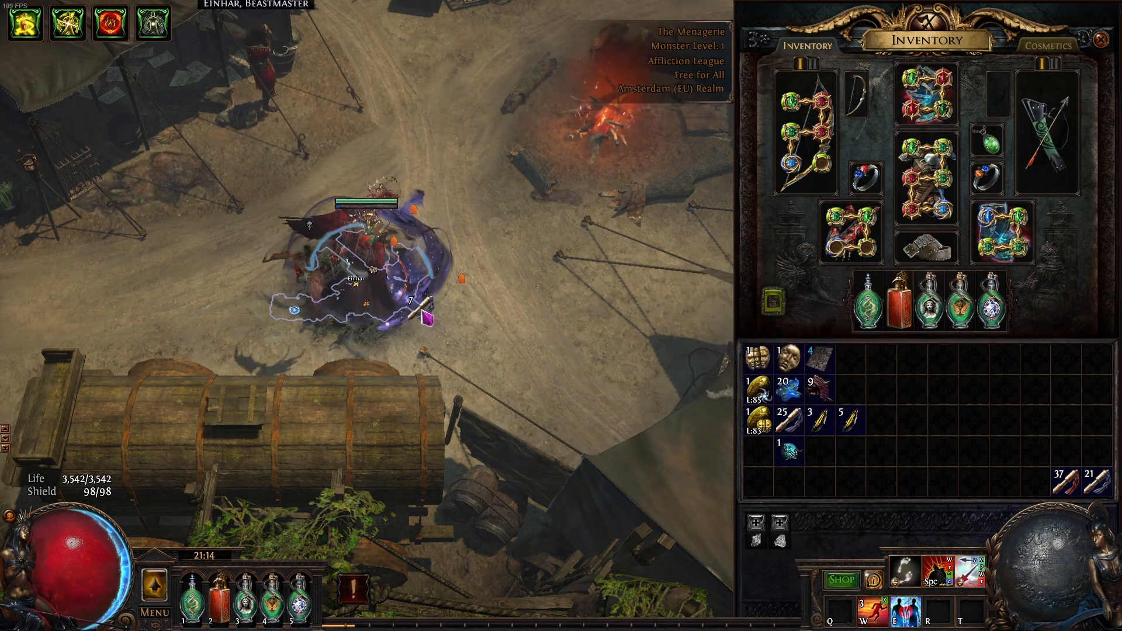
click(263, 290)
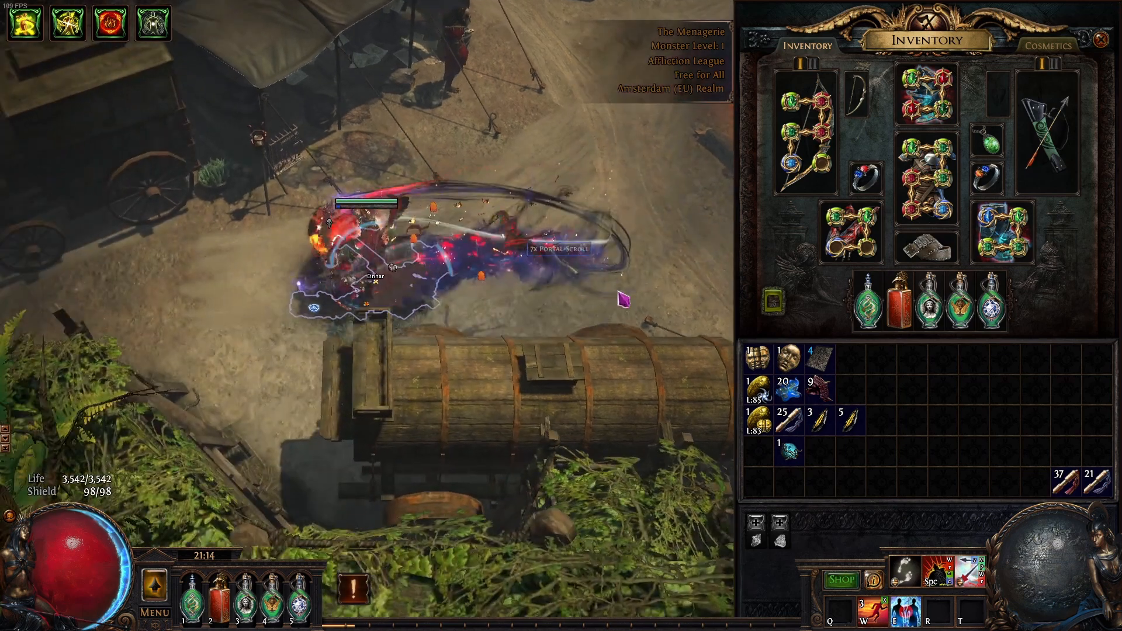
click(557, 271)
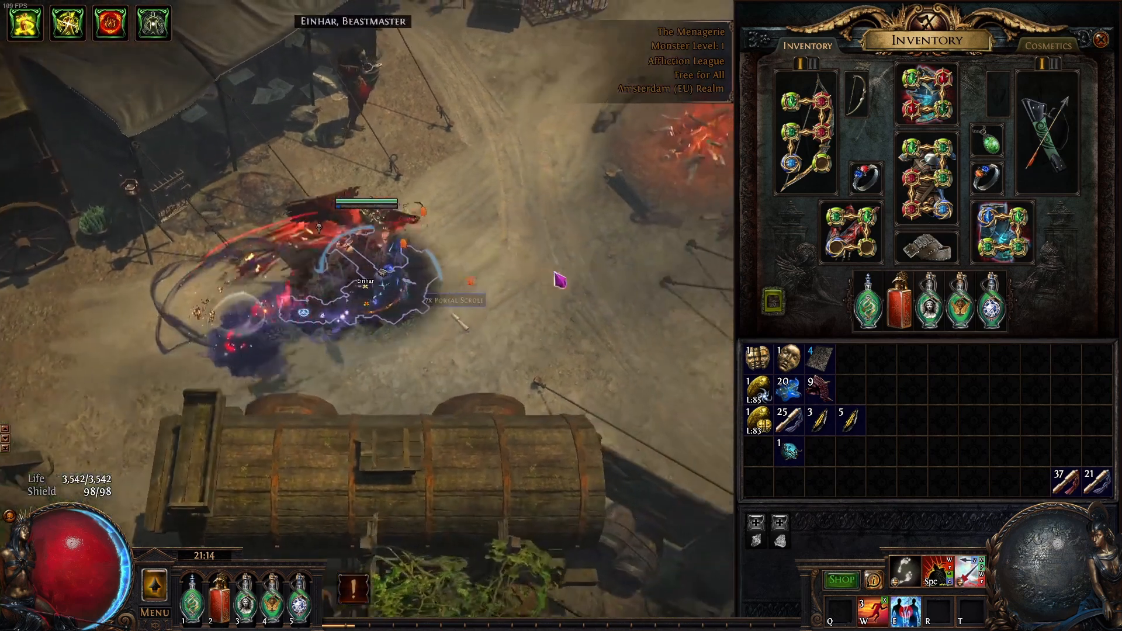
click(263, 245)
click(243, 355)
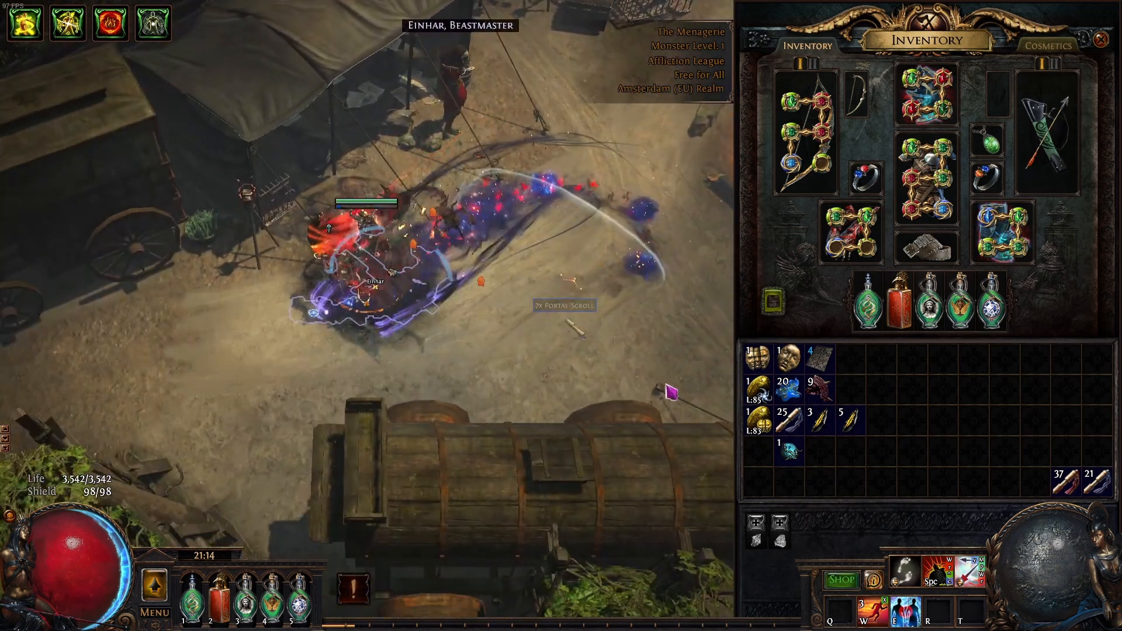
click(572, 310)
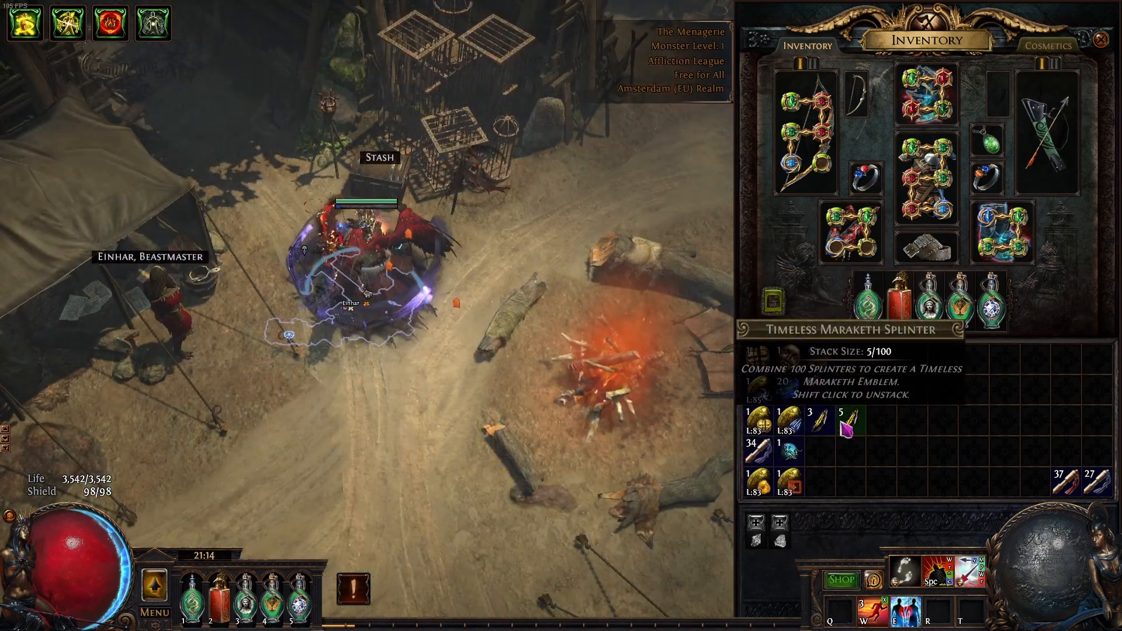
Place the stacks of 3 and 5 Timeless Maraketh Splinters on the ground to test their labels, and pick both back up.
click(821, 422)
click(478, 342)
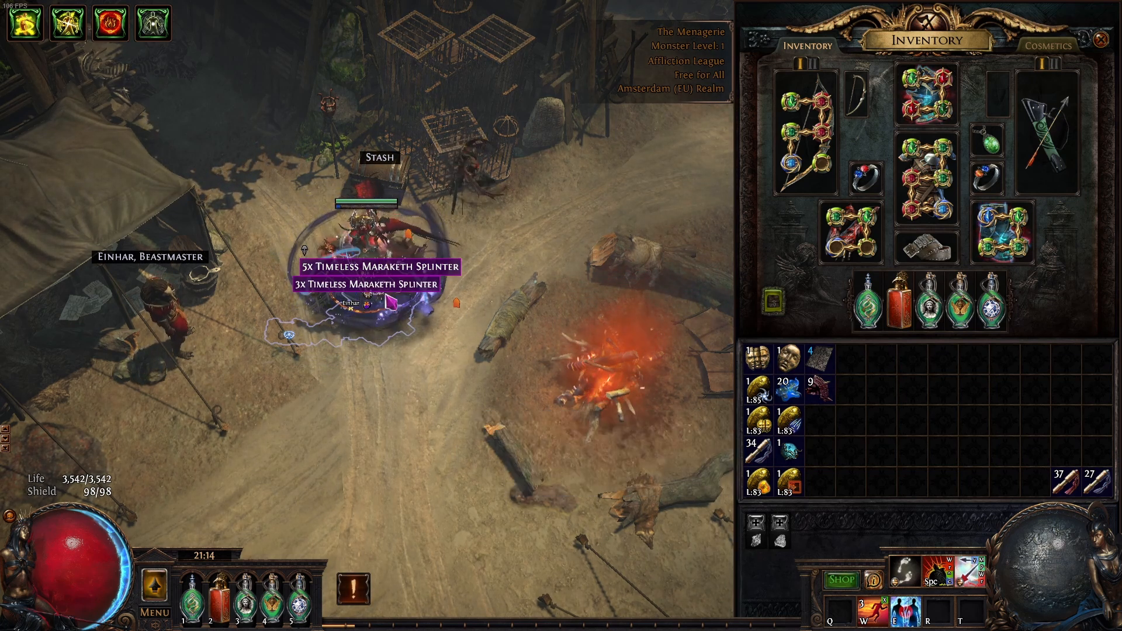
key(i)
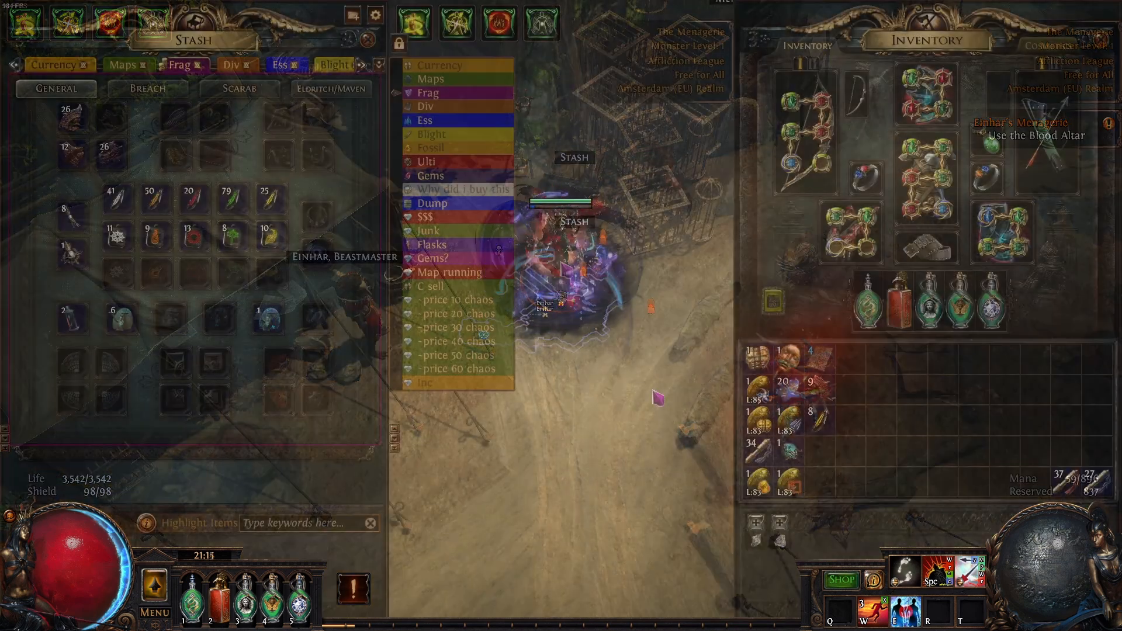
key(Escape)
key(i)
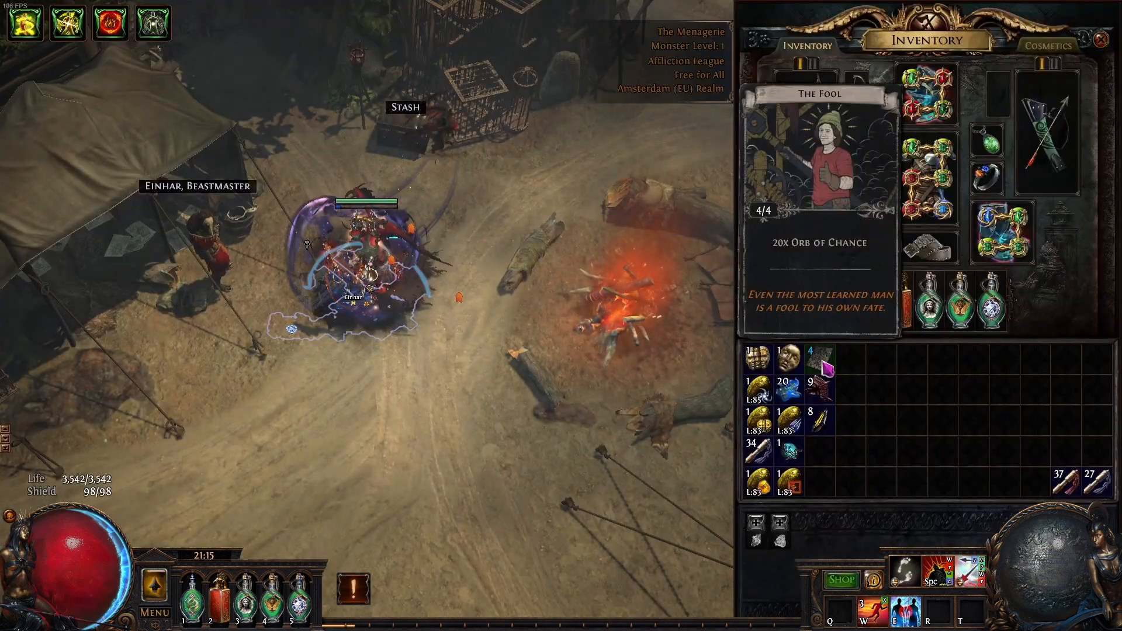
Test The Fool divination card on the ground, first as a single card and again with the remaining stack, retrieving all cards.
shift+click(824, 363)
click(875, 336)
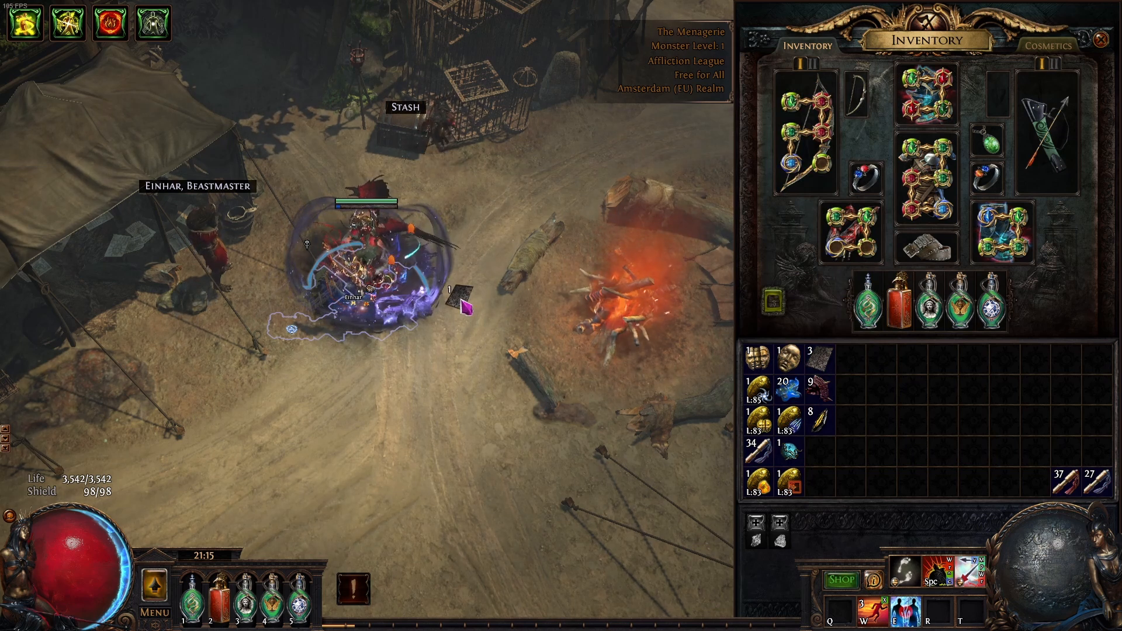
click(398, 301)
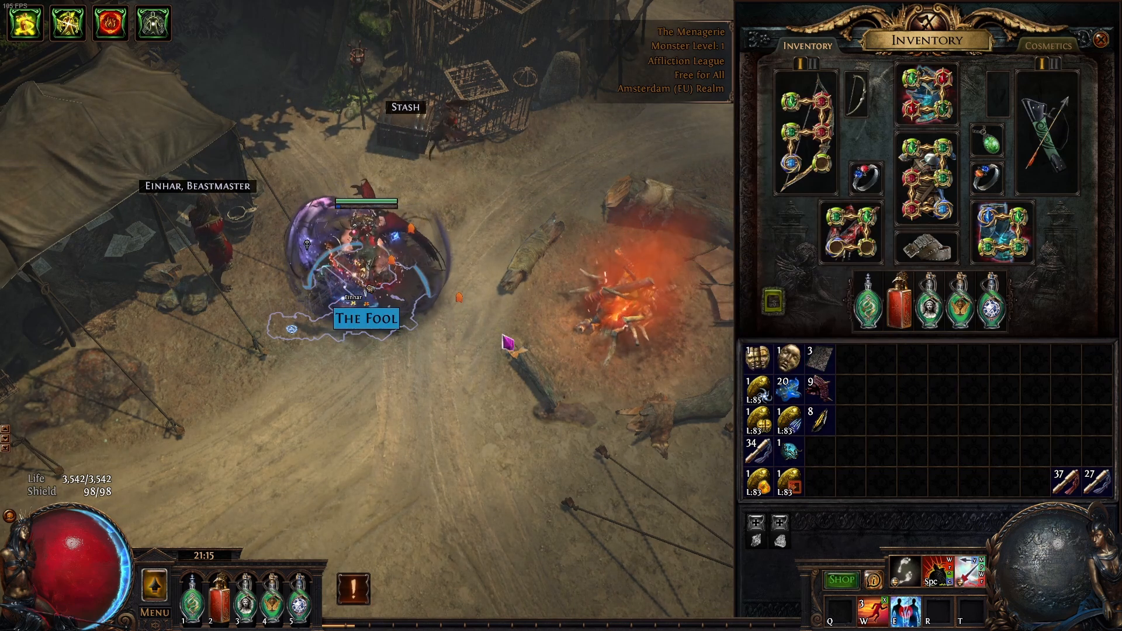
click(820, 357)
click(412, 284)
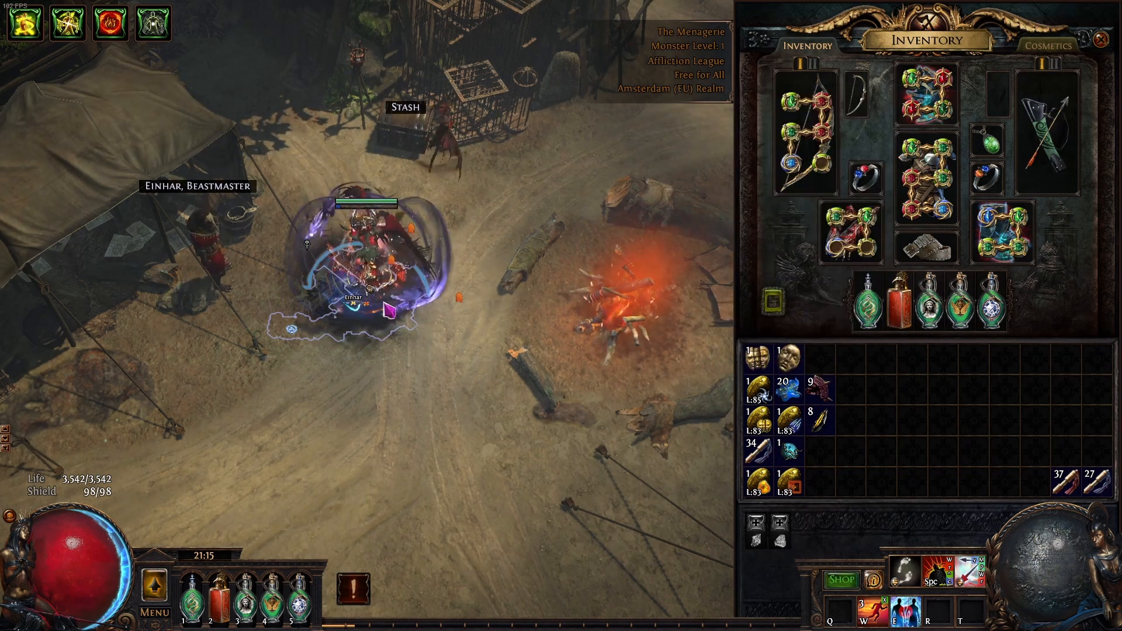
click(381, 323)
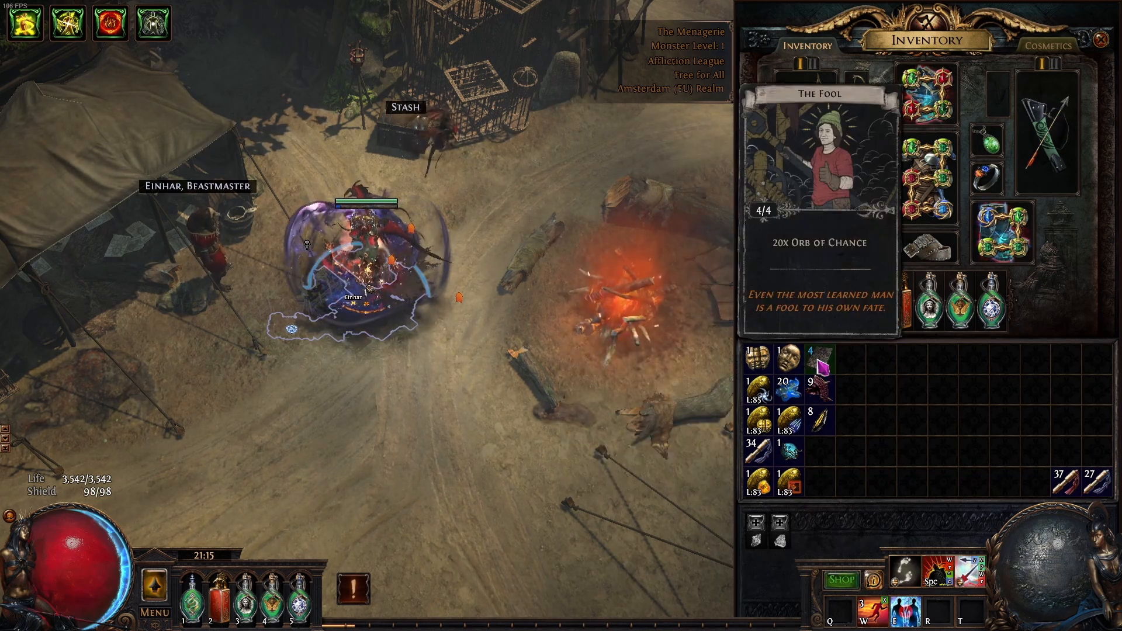
Deposit the tested items in the stash and withdraw Splinters of Chayula and several scarab stacks for more tests.
click(398, 117)
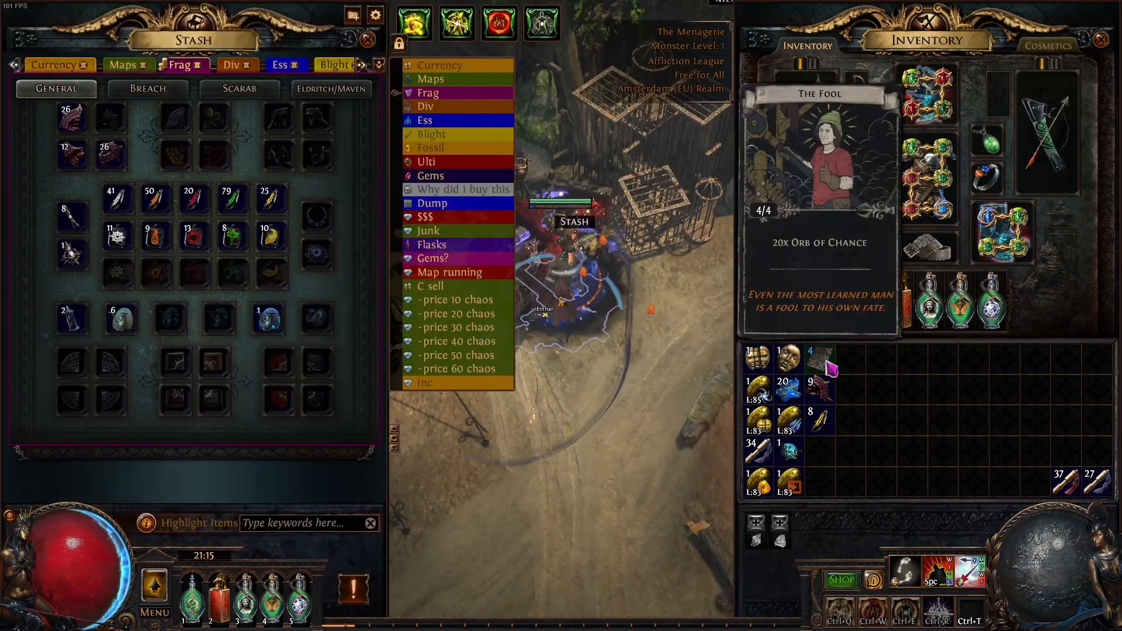
ctrl+click(825, 361)
ctrl+click(789, 360)
ctrl+click(759, 361)
ctrl+click(789, 390)
ctrl+click(820, 390)
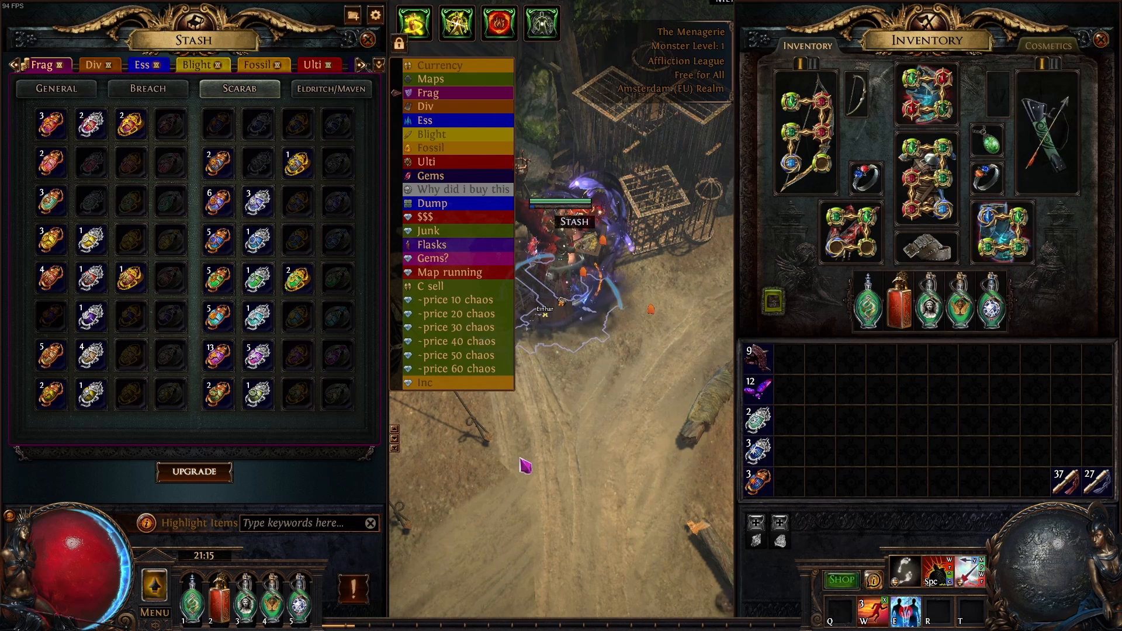
click(525, 463)
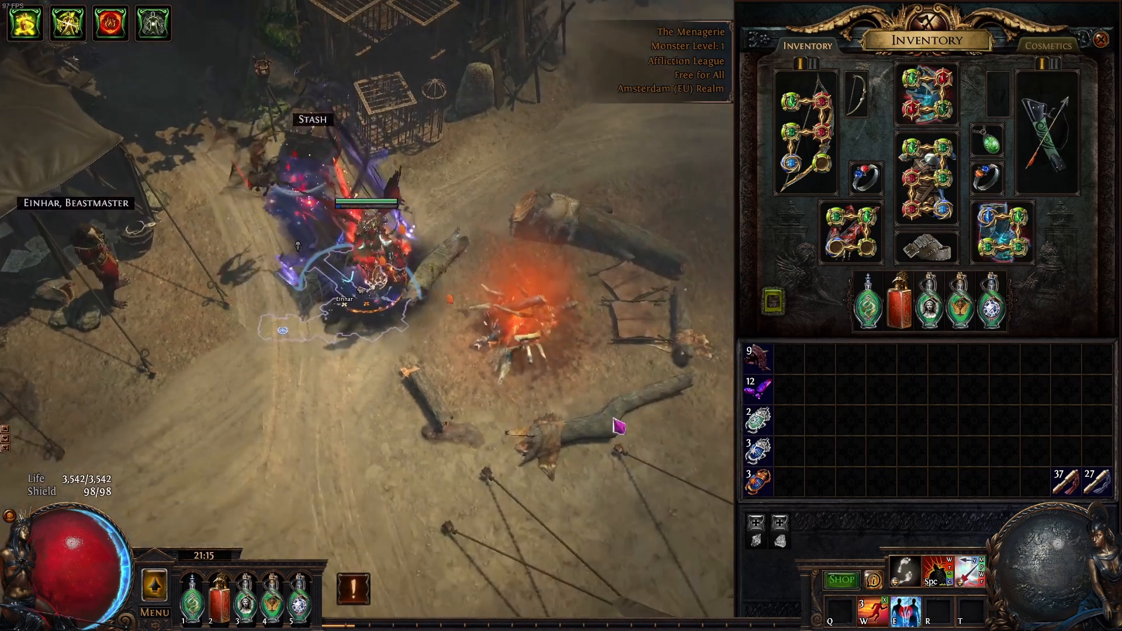
Place one Rusted Shaper Scarab and one Polished Torment Scarab on the ground to check their labels, and pick both back up.
key(i)
key(i)
shift+click(760, 477)
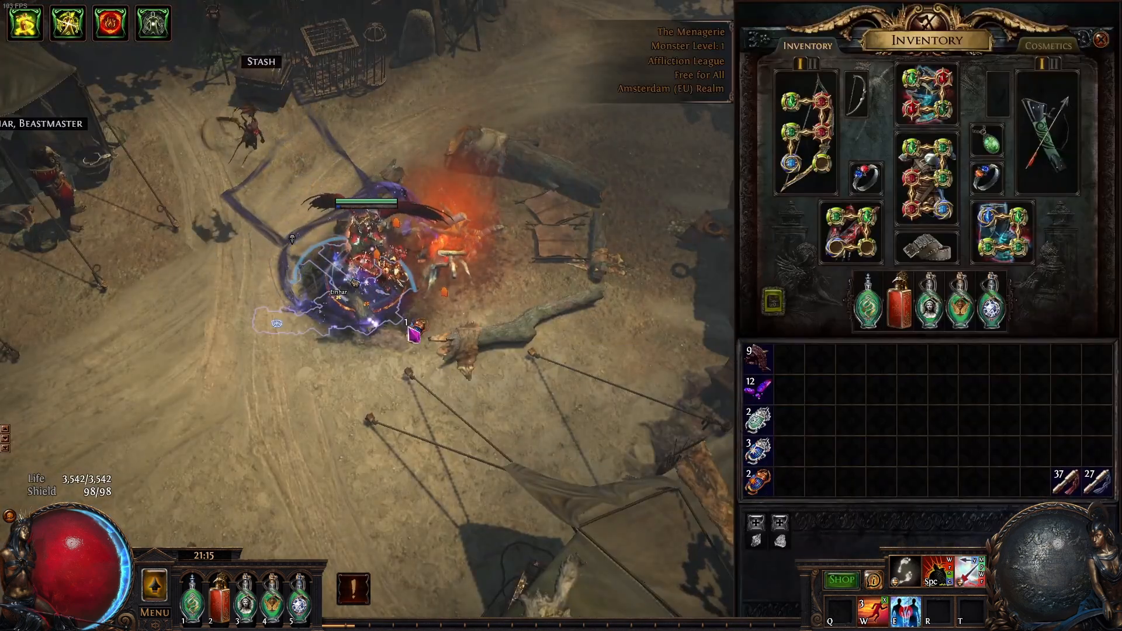
shift+click(760, 420)
click(510, 374)
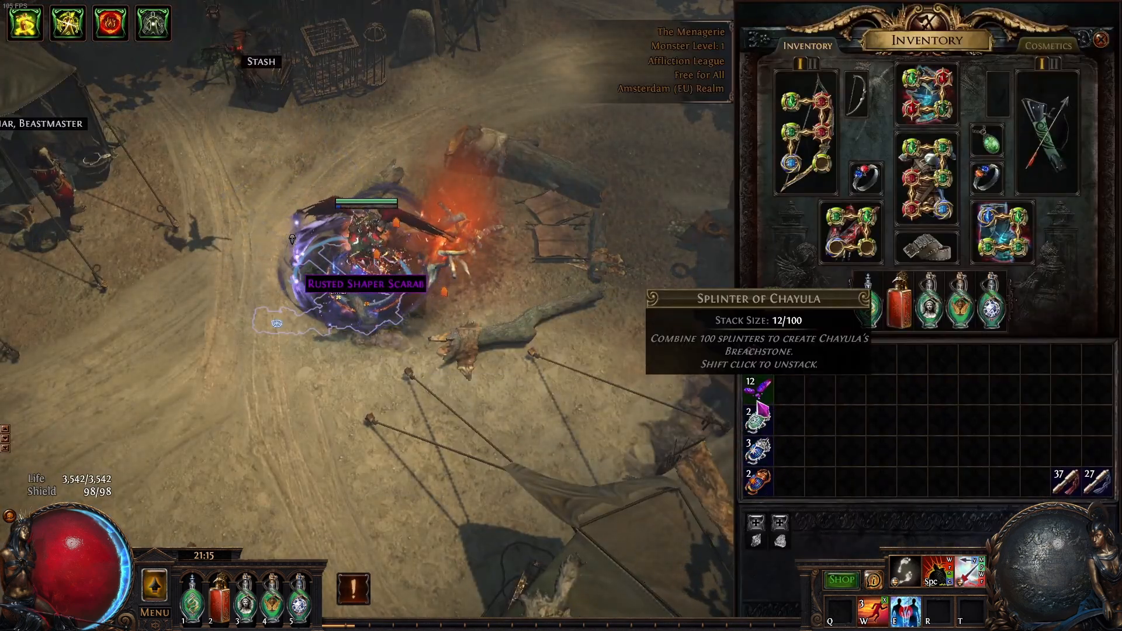
shift+click(762, 414)
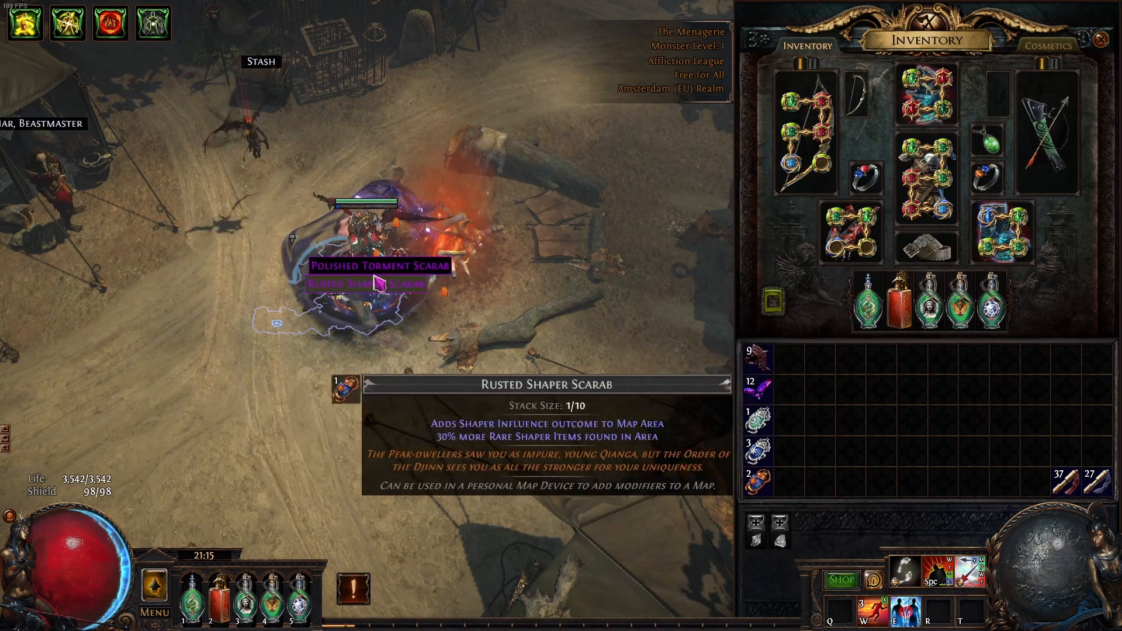
key(i)
click(560, 284)
click(574, 265)
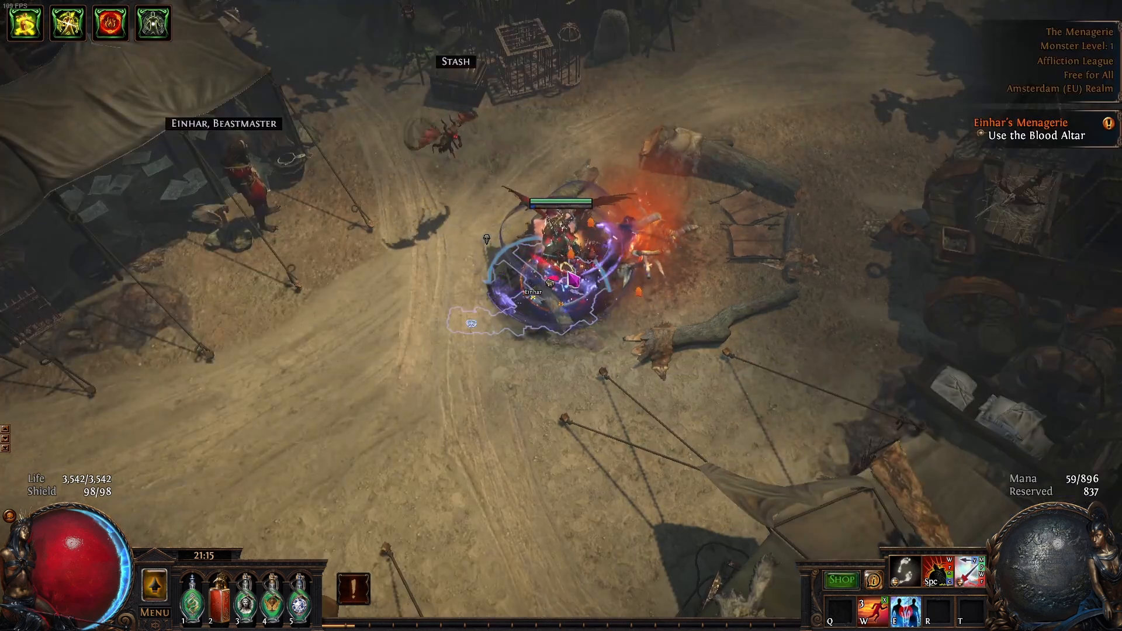
Test Sacrifice at Midnight on the ground as a single fragment and as the full stack, retrieve them, and close the inventory.
key(i)
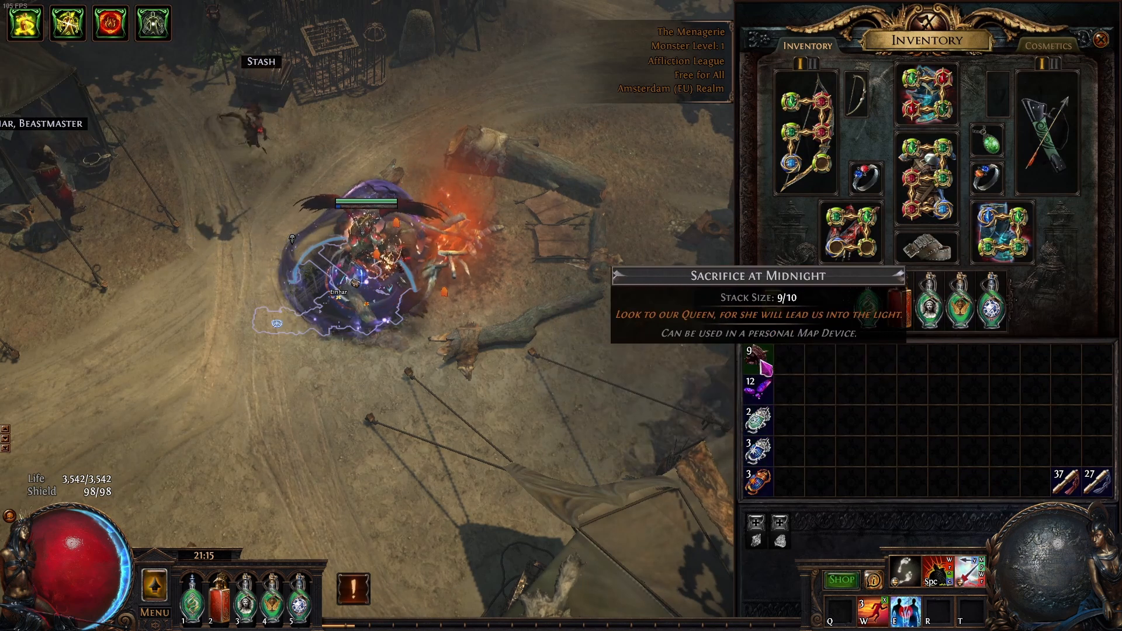
shift+click(759, 359)
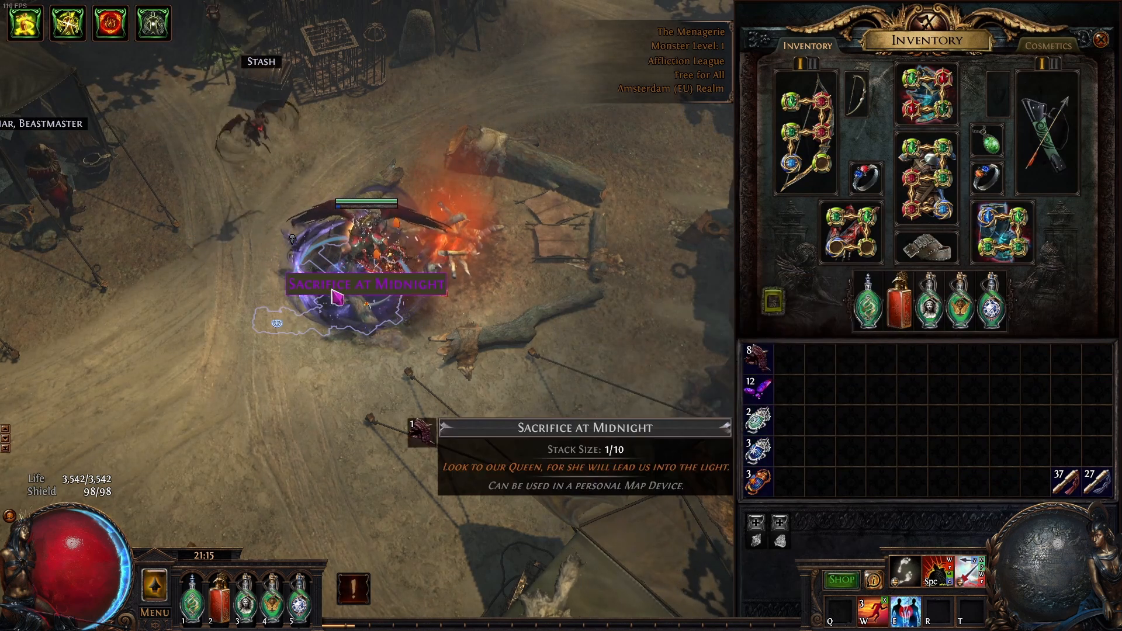
click(410, 292)
click(763, 368)
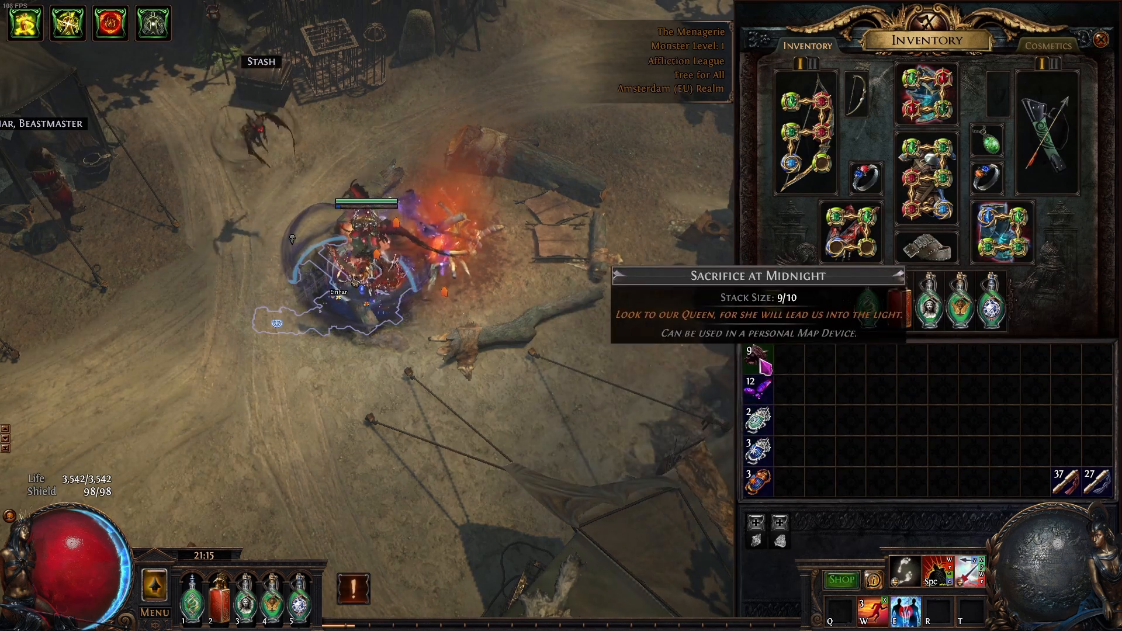
click(762, 362)
click(388, 338)
click(409, 288)
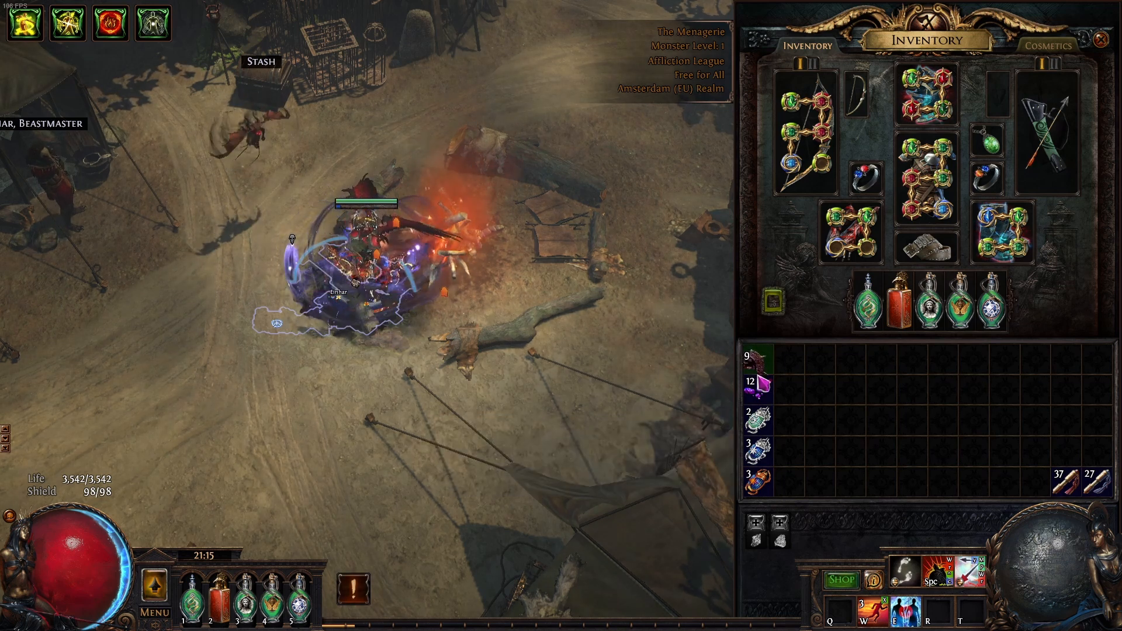
click(758, 359)
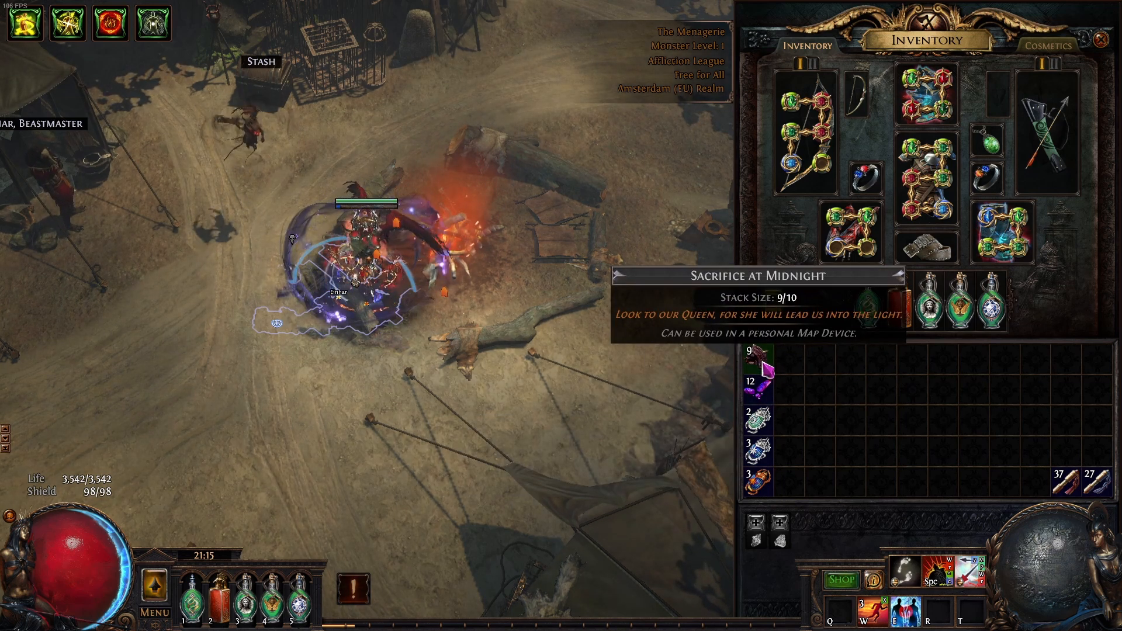
key(i)
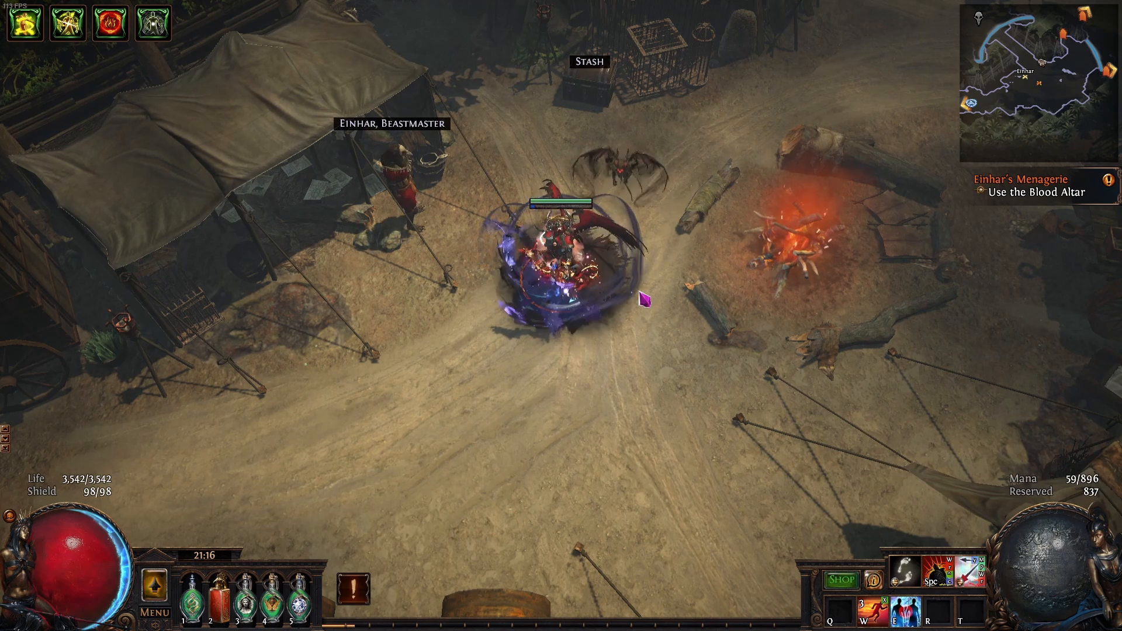
right_click(595, 210)
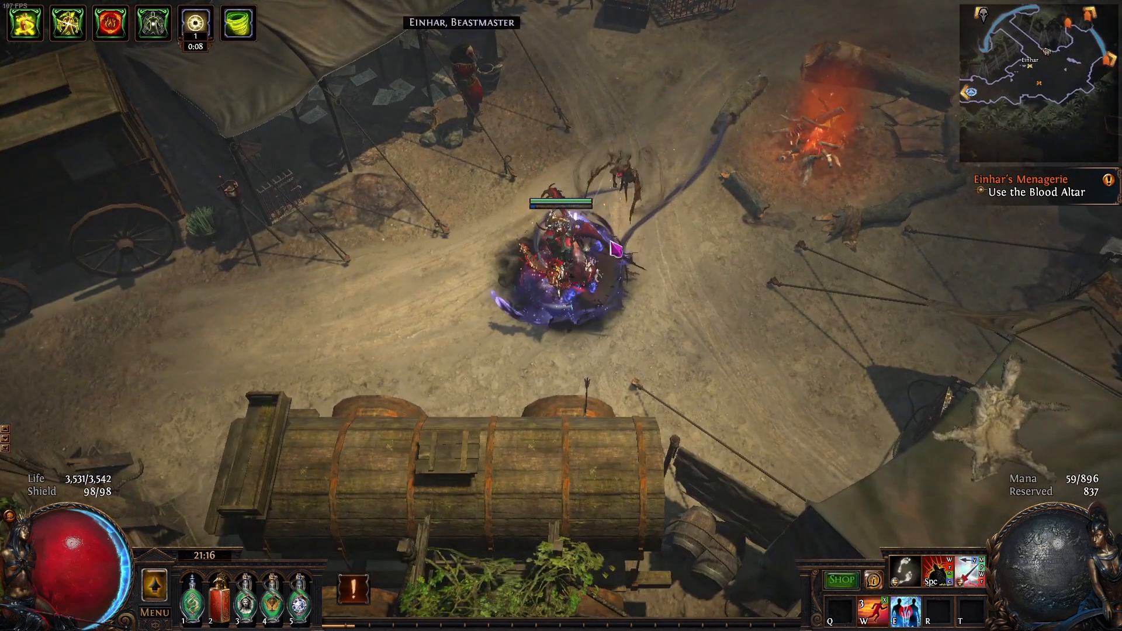
Switch to FilterBlade and review the General Currency tiers in the filter customization, from High Tier 3 up to God Tier 1.
key(alt+Tab)
key(alt+Tab)
key(alt+Tab)
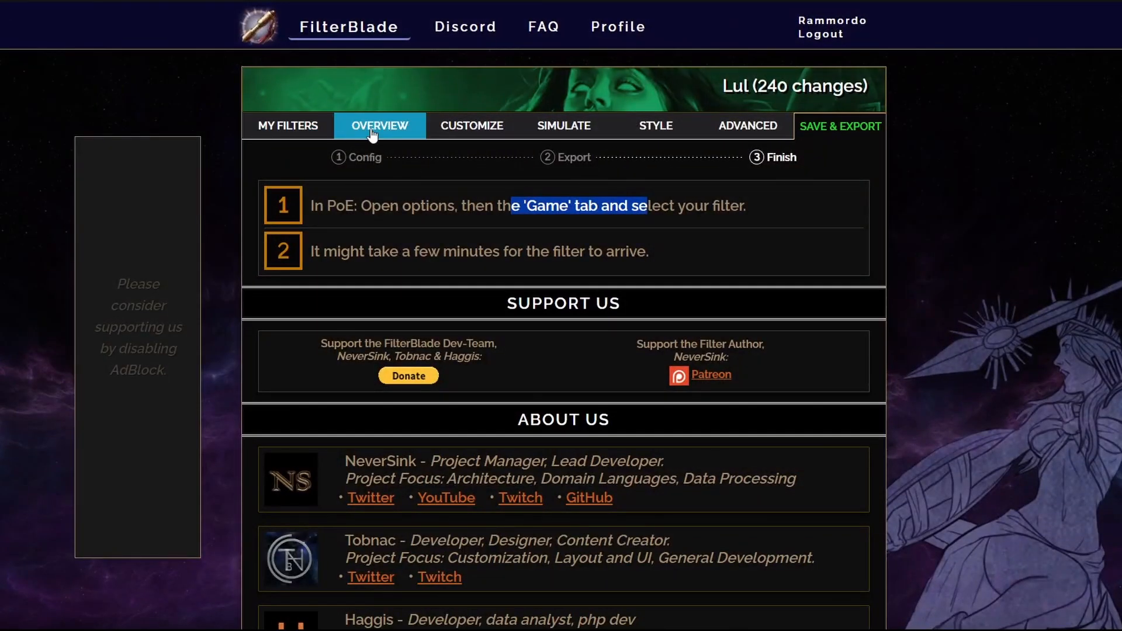
click(452, 141)
scroll(375, 269, down, 2)
scroll(375, 269, up, 2)
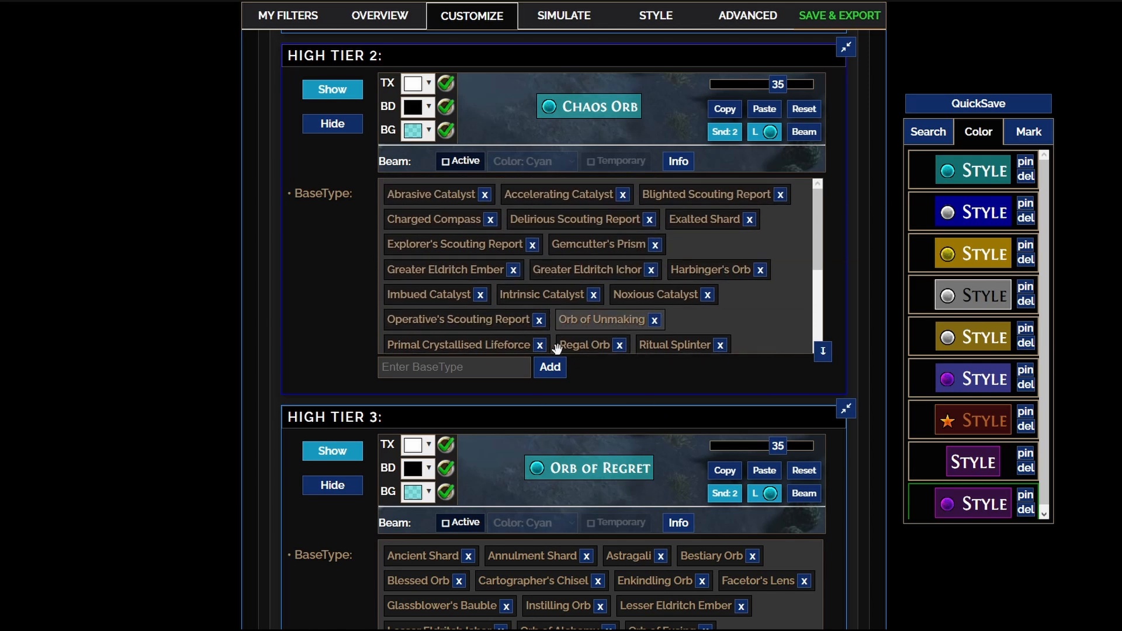
scroll(357, 280, up, 15)
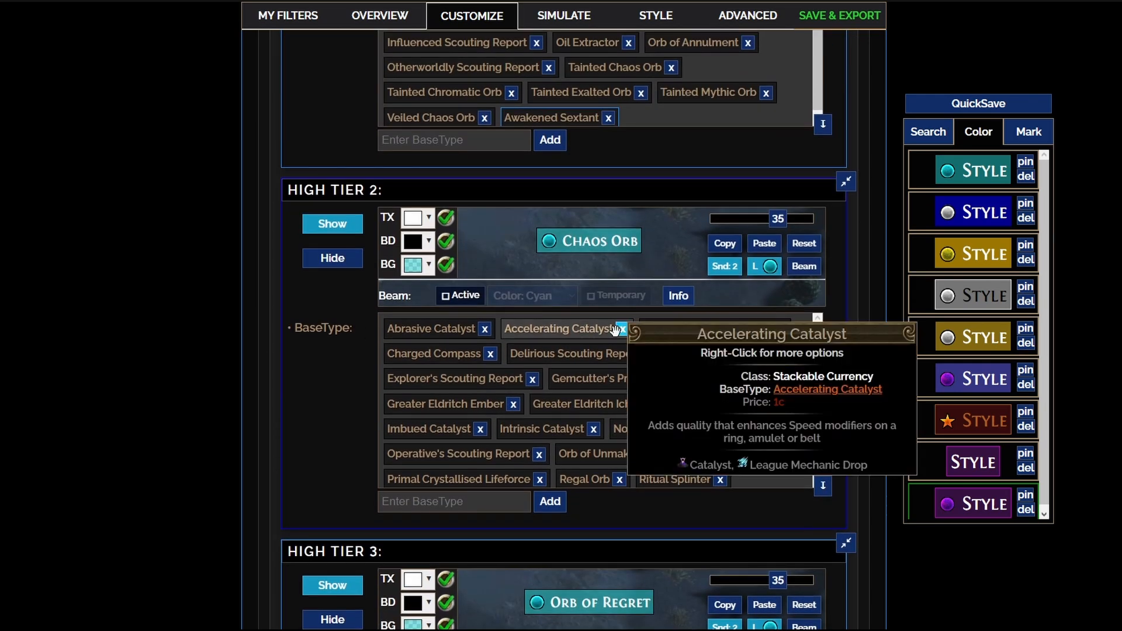
scroll(622, 270, up, 6)
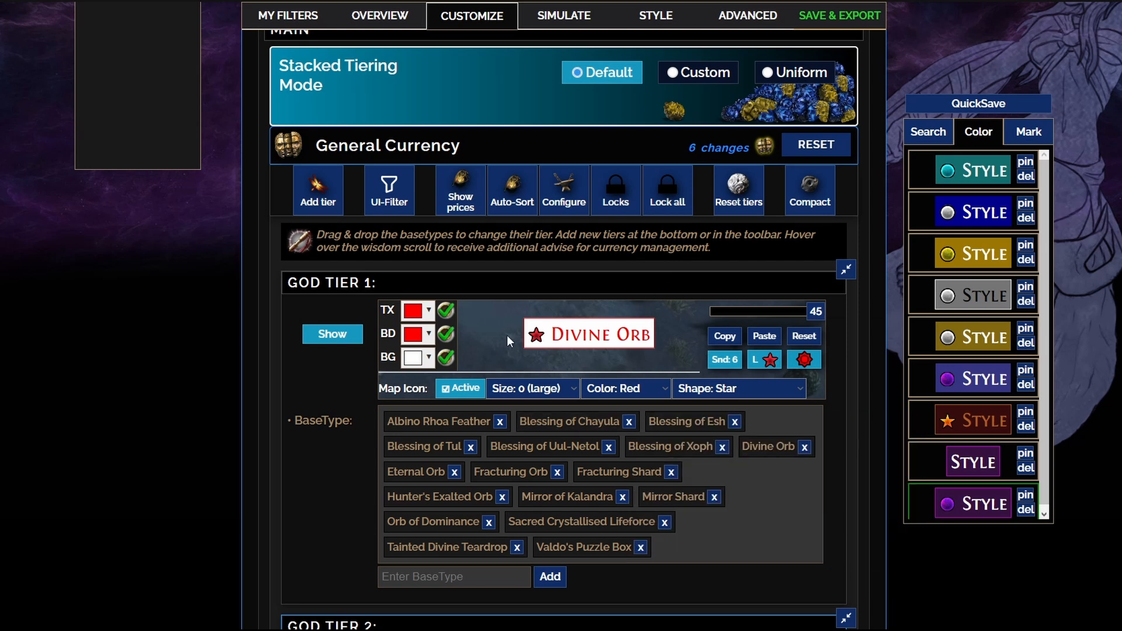
click(401, 153)
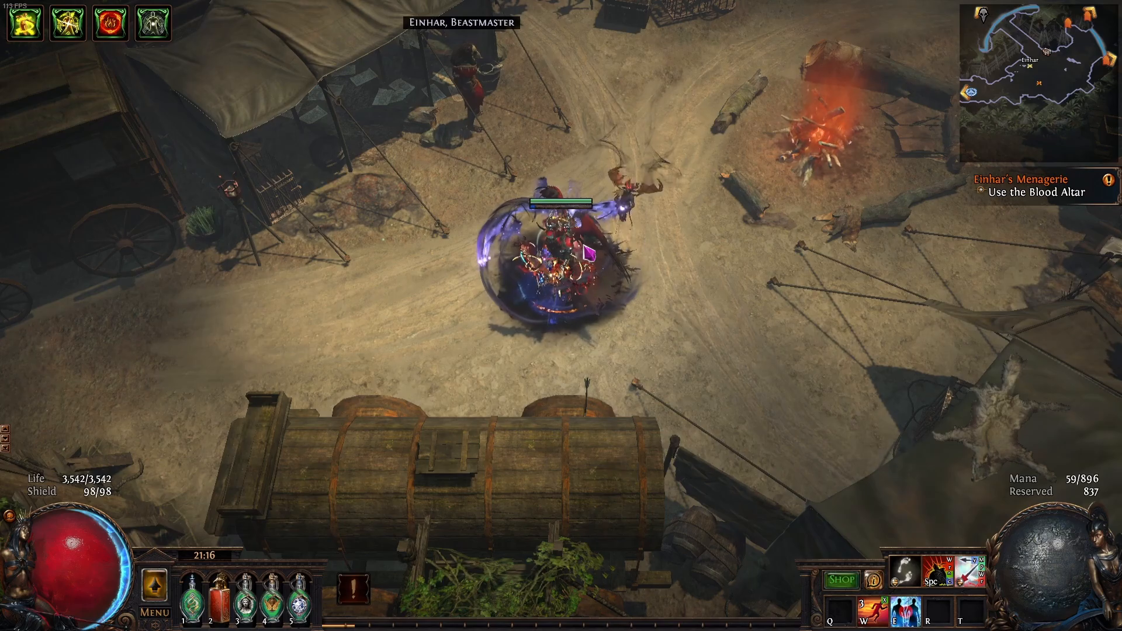